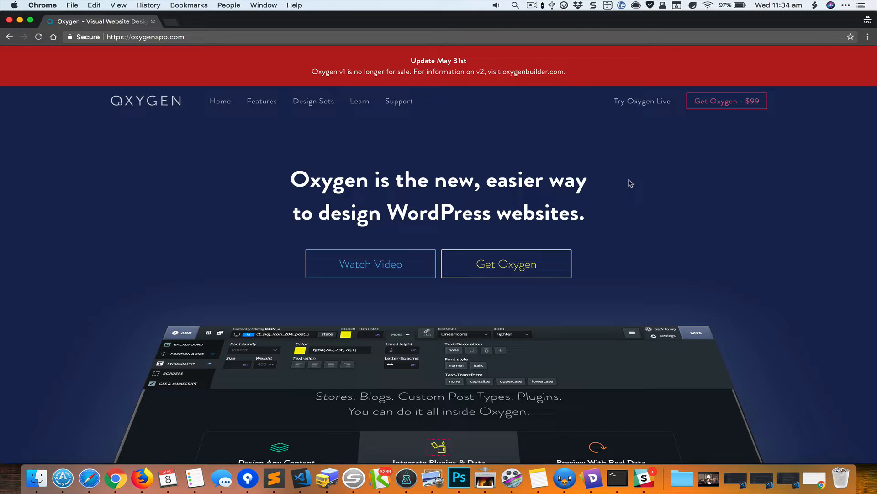
- Switch to the WordPress admin window and publish a new page titled Oxygenapp
{"action": "key", "text": "super+grave"}
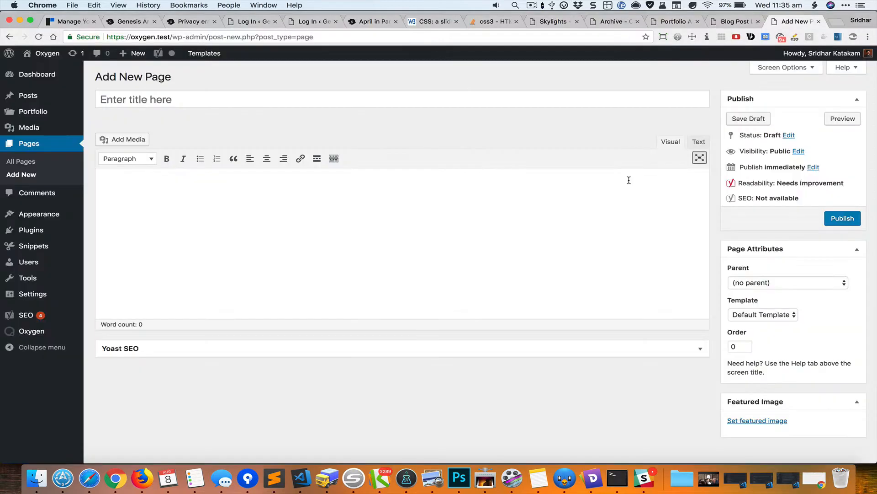
{"action": "left_click", "coordinate": [374, 99]}
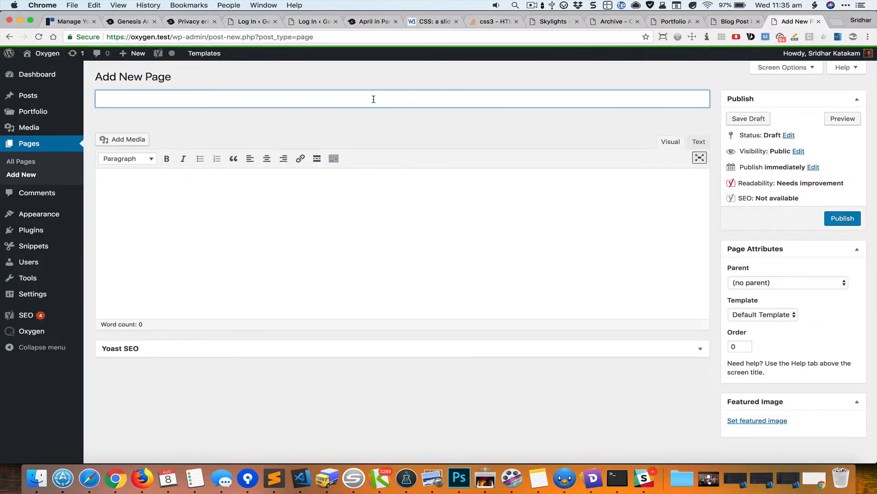
{"action": "type", "text": "Oxygenapp"}
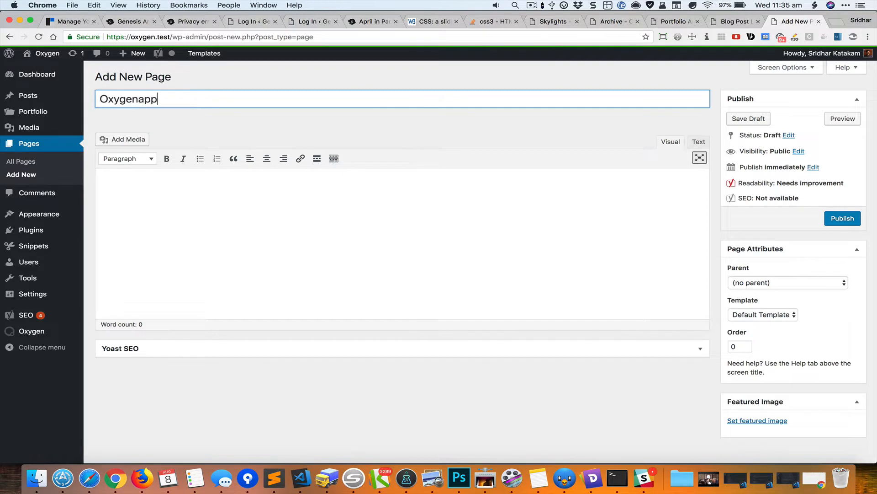
{"action": "left_click", "coordinate": [836, 218]}
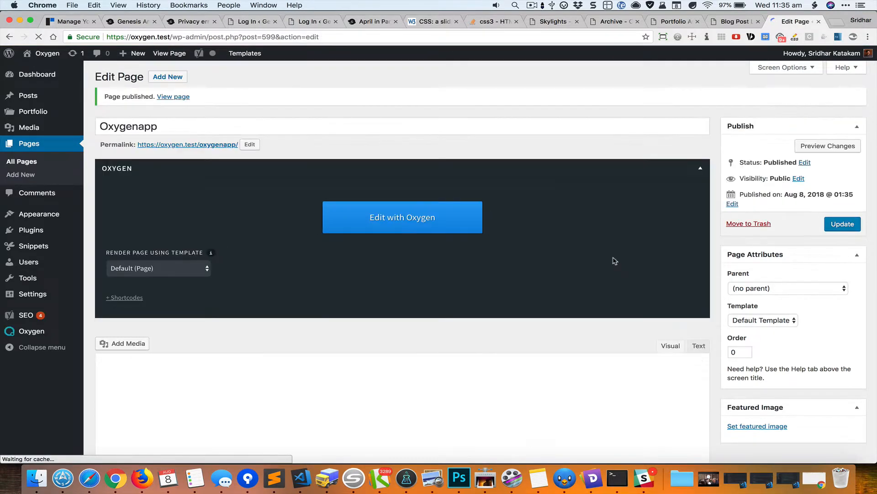
- Set the page to render using no template (None) and open it for editing with Oxygen
{"action": "left_click", "coordinate": [203, 268]}
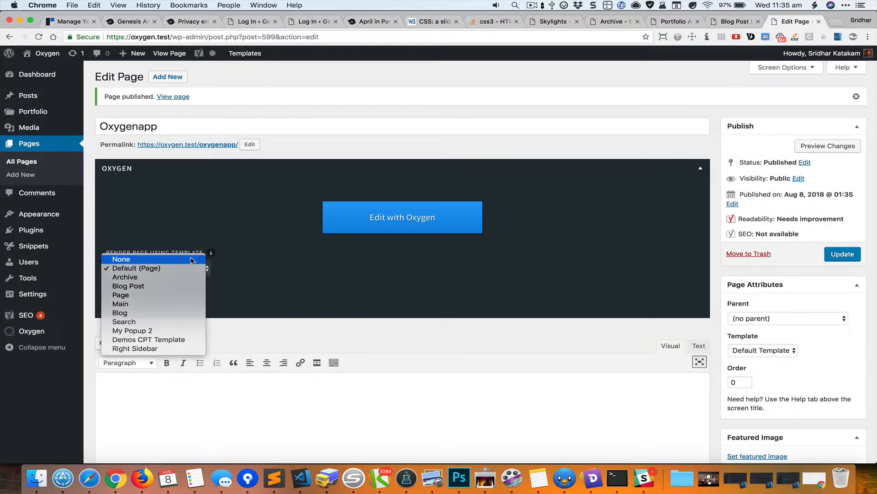
{"action": "left_click", "coordinate": [192, 259]}
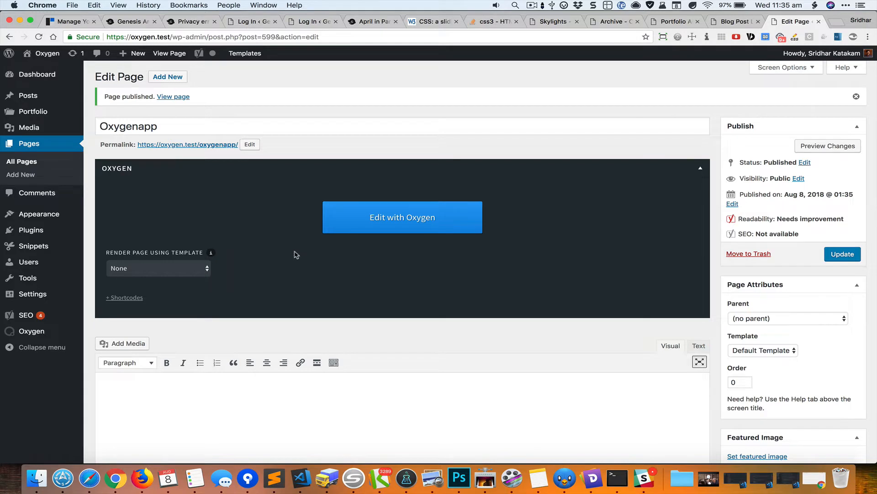
{"action": "left_click", "coordinate": [397, 228]}
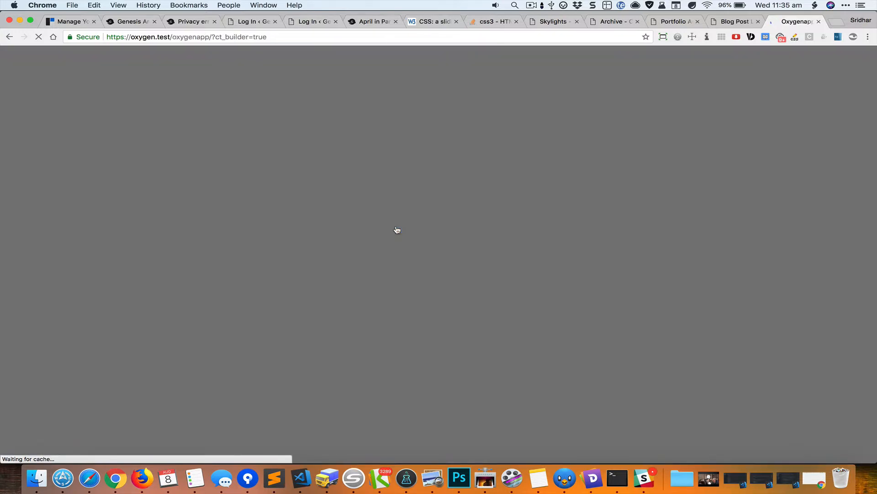
{"action": "key", "text": "super+grave"}
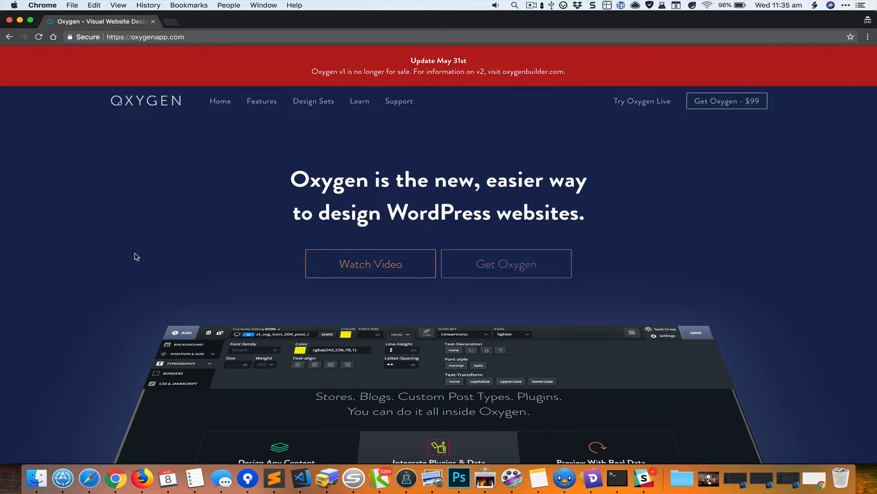
{"action": "key", "text": "super+grave"}
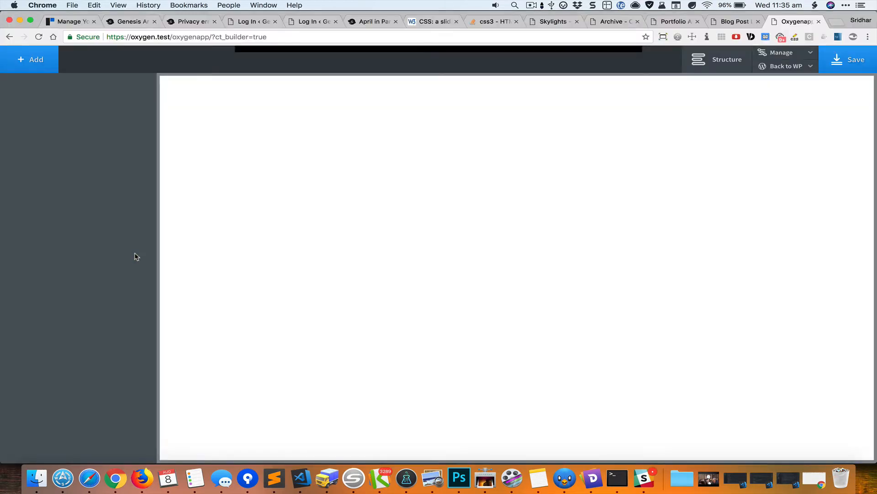
- Show the page structure and add a section to the empty page
{"action": "left_click", "coordinate": [713, 64]}
{"action": "left_click", "coordinate": [51, 67]}
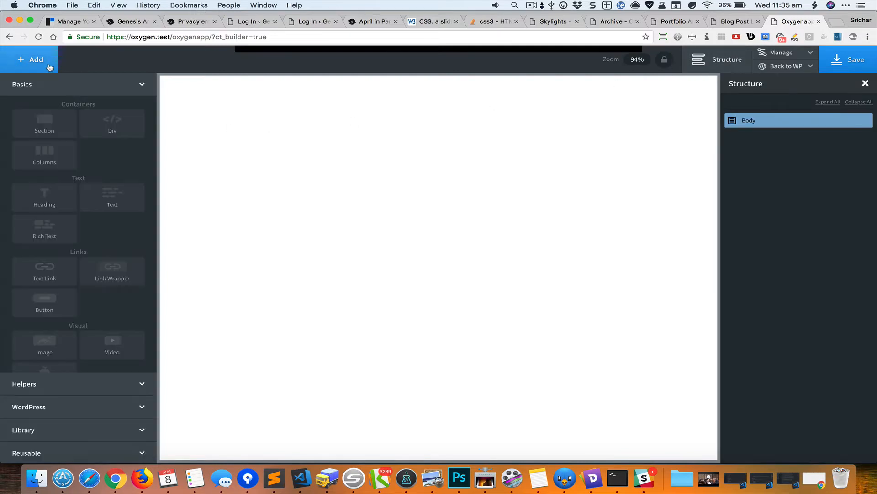
{"action": "left_click", "coordinate": [56, 133]}
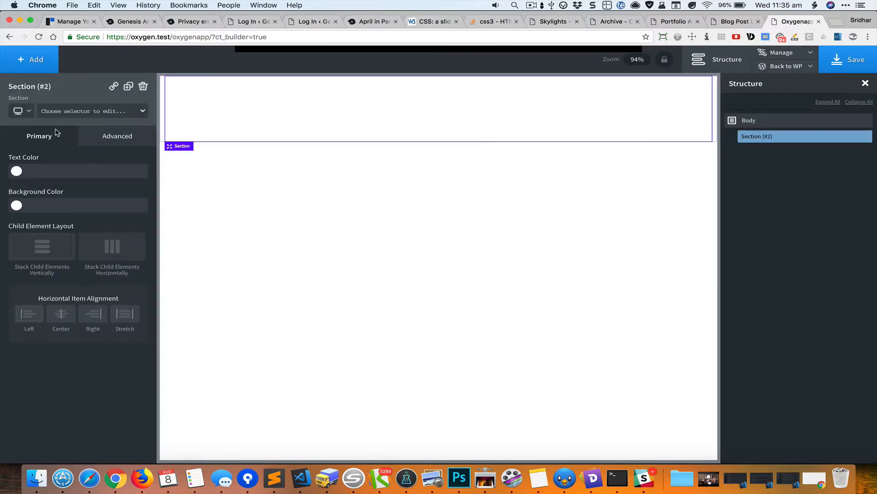
- Copy the background color rgba(184,31,31,1.0) of oxygenapp.com's update banner and apply it as the new section's background color
{"action": "key", "text": "super+grave"}
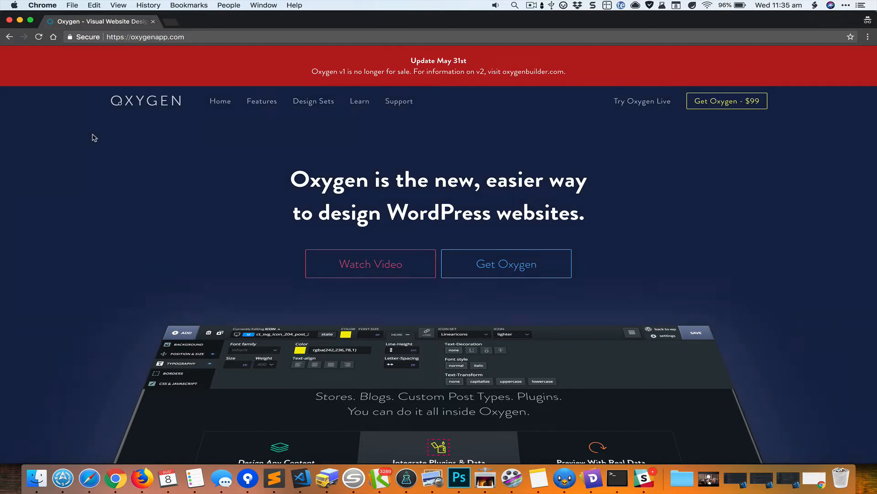
{"action": "right_click", "coordinate": [46, 63]}
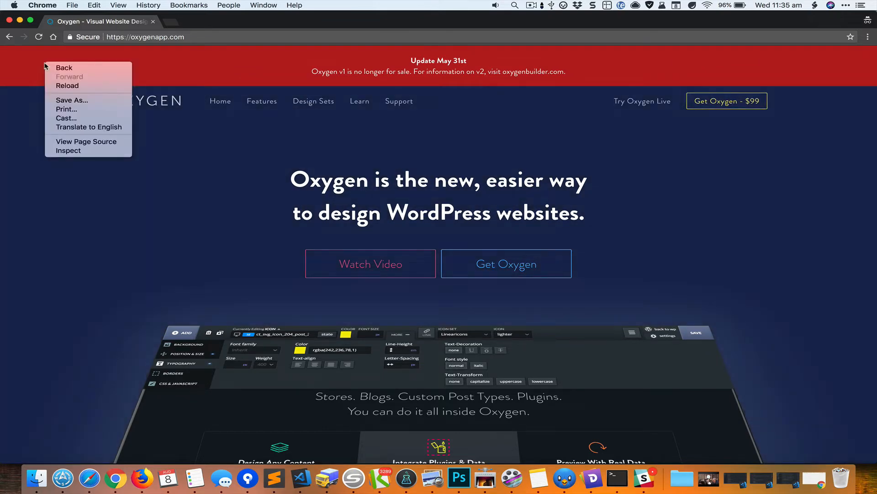
{"action": "left_click", "coordinate": [75, 154]}
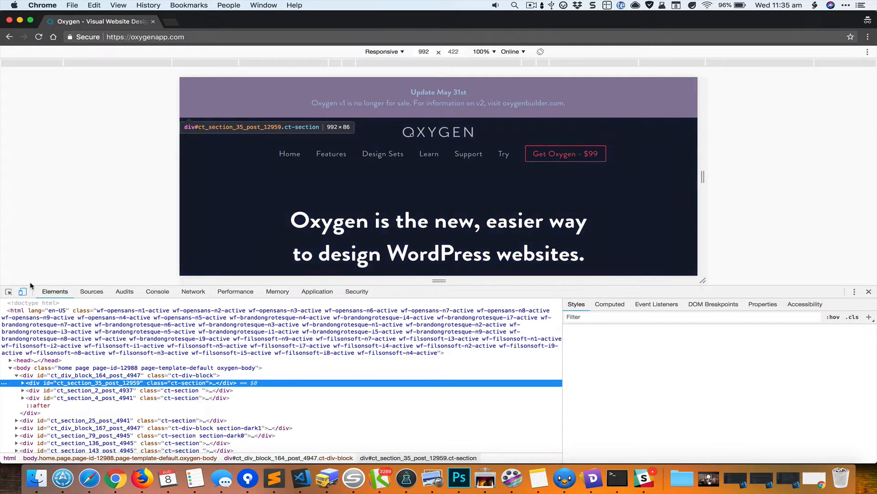
{"action": "left_click", "coordinate": [23, 292]}
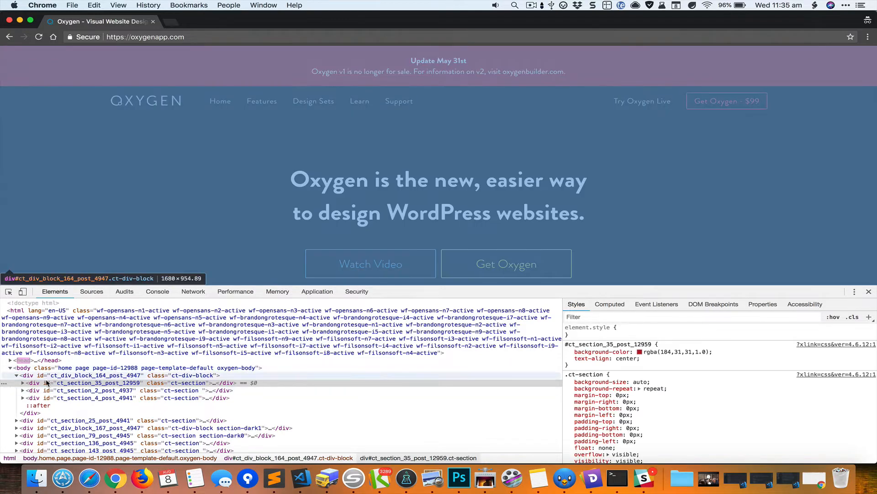
{"action": "left_click", "coordinate": [666, 352]}
{"action": "key", "text": "super+c"}
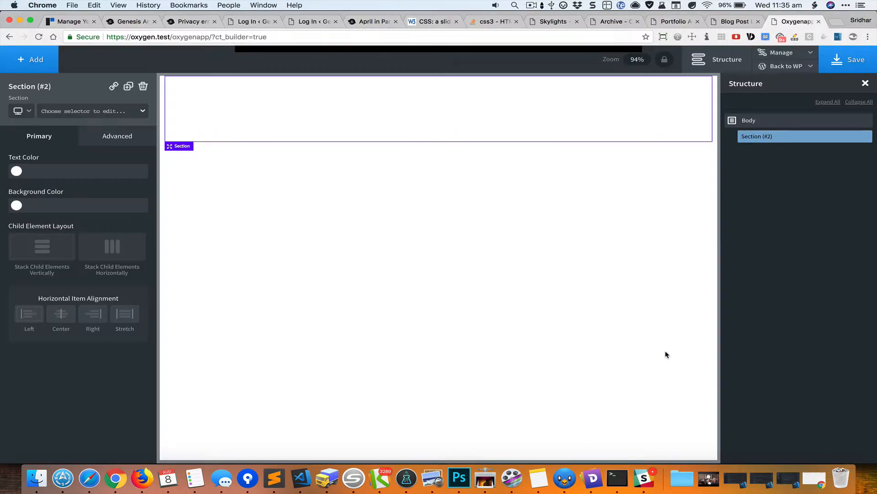
{"action": "left_click", "coordinate": [82, 204]}
{"action": "key", "text": "super+v"}
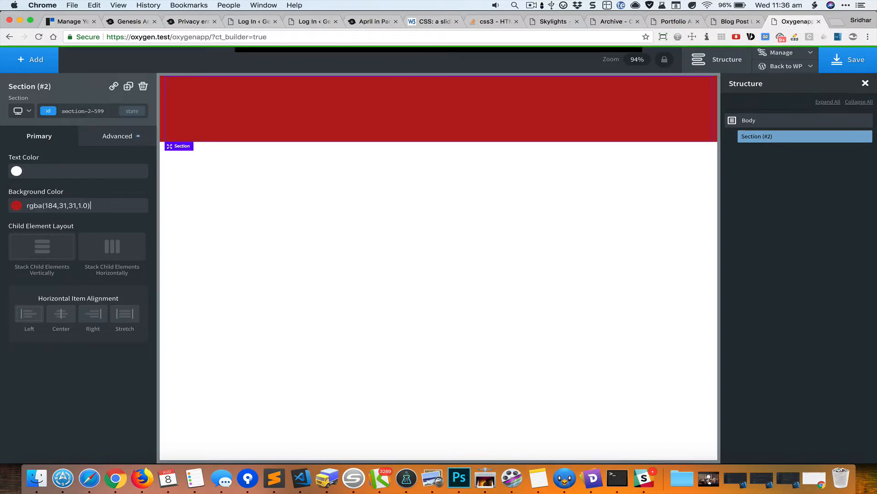
- Set the section's text color to white, #ffffff
{"action": "left_click", "coordinate": [16, 171]}
{"action": "left_click", "coordinate": [26, 256]}
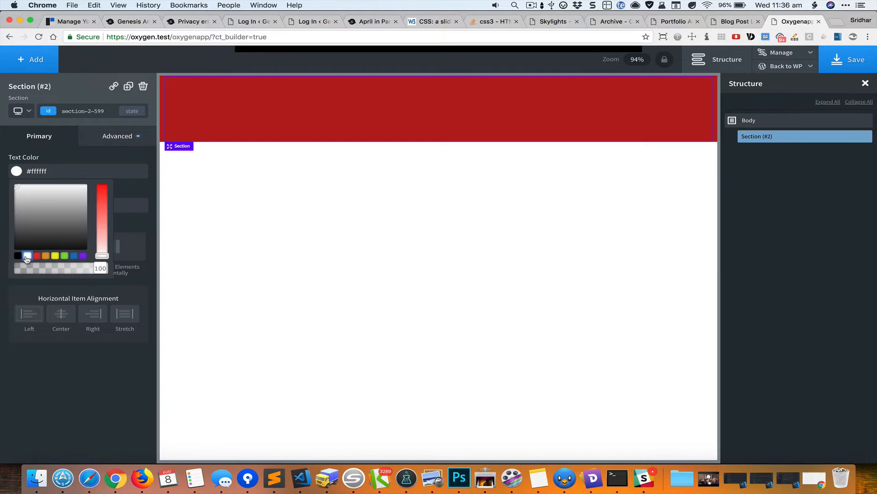
{"action": "left_click", "coordinate": [42, 342]}
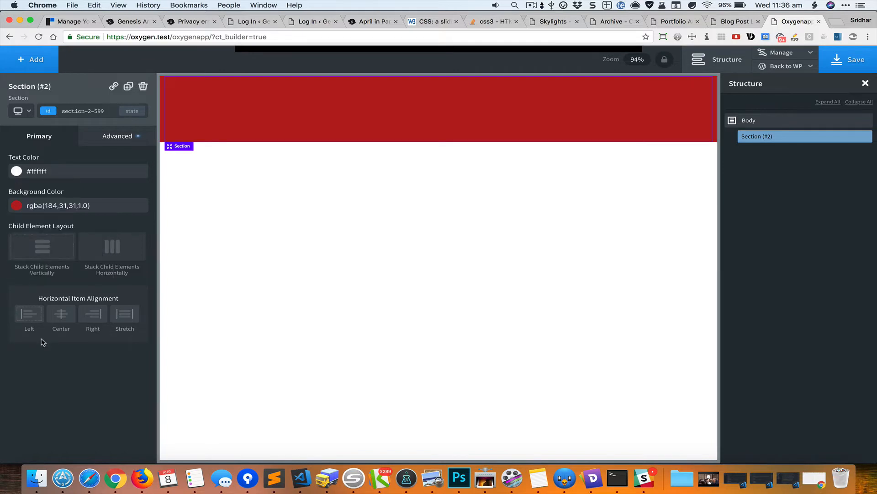
- Set the section's top and bottom container padding to 10 px and center its items horizontally
{"action": "left_click", "coordinate": [130, 138]}
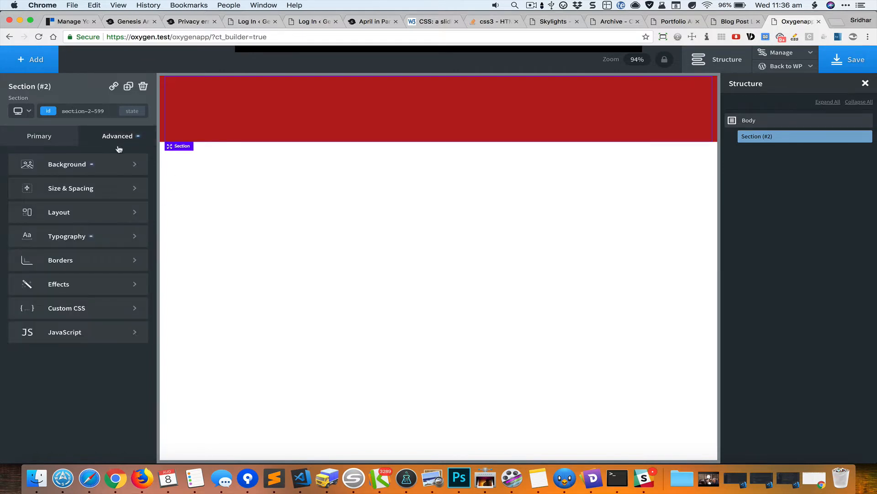
{"action": "left_click", "coordinate": [114, 188]}
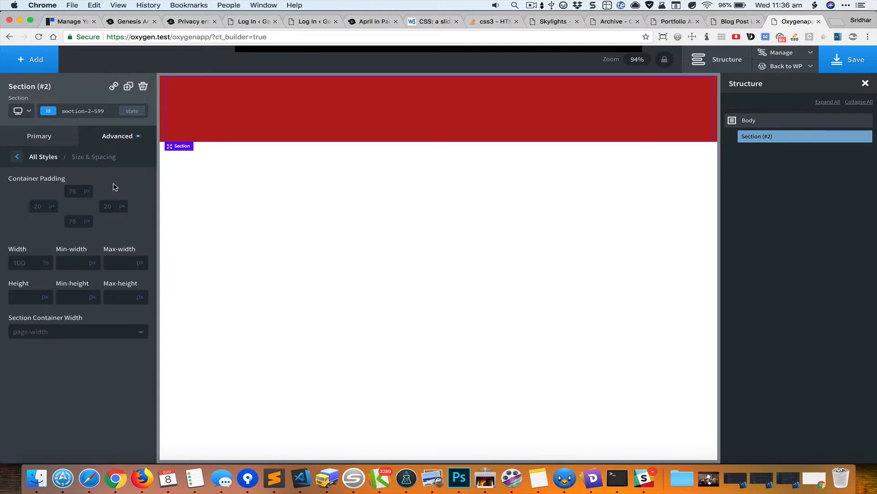
{"action": "double_click", "coordinate": [81, 191]}
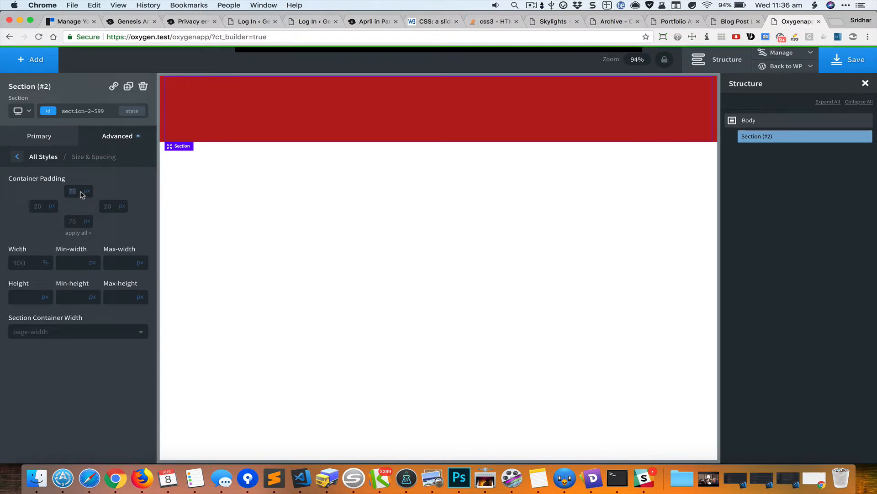
{"action": "type", "text": "10"}
{"action": "double_click", "coordinate": [82, 221]}
{"action": "type", "text": "10"}
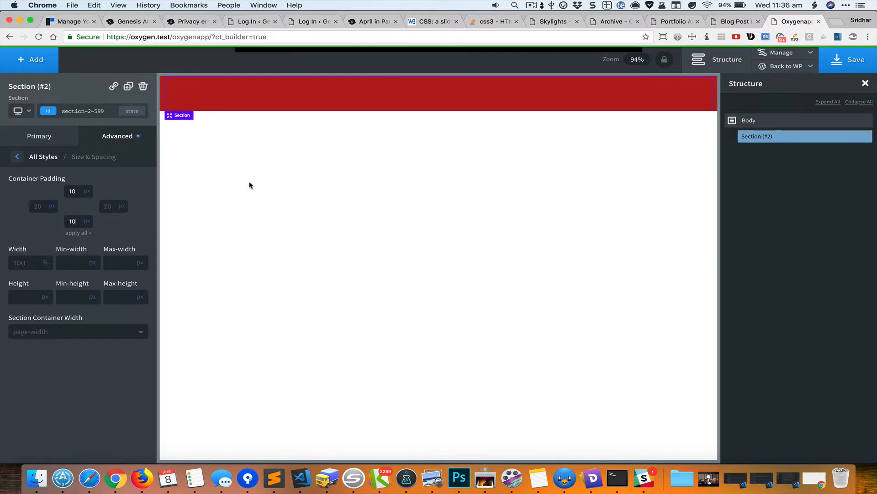
{"action": "left_click", "coordinate": [58, 137]}
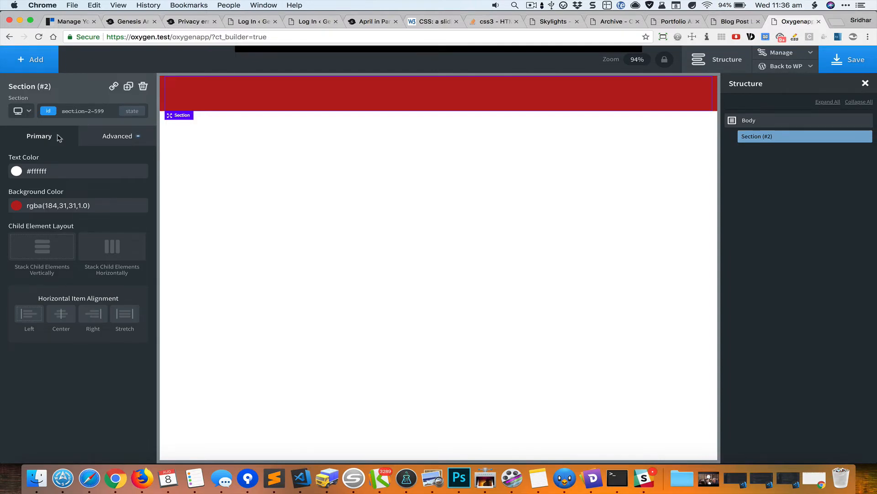
{"action": "left_click", "coordinate": [63, 316]}
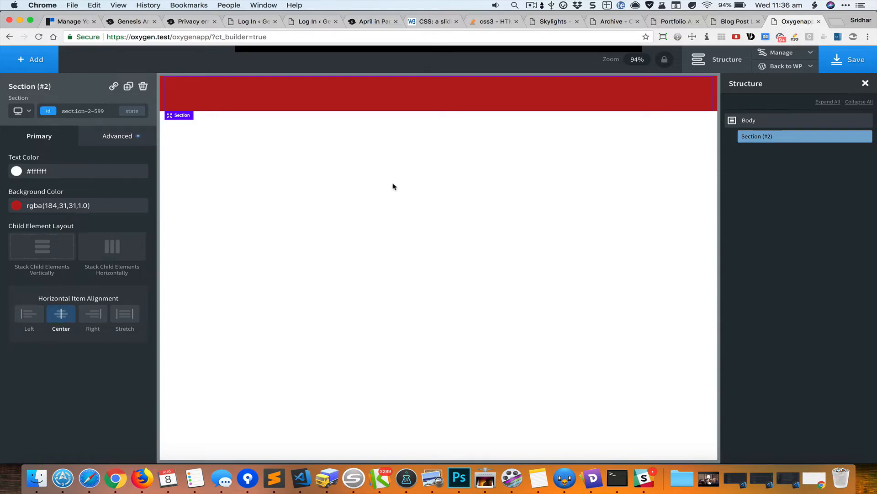
- Check the banner on oxygenapp.com, and add a link wrapper containing a text element to the red section
{"action": "key", "text": "super+grave"}
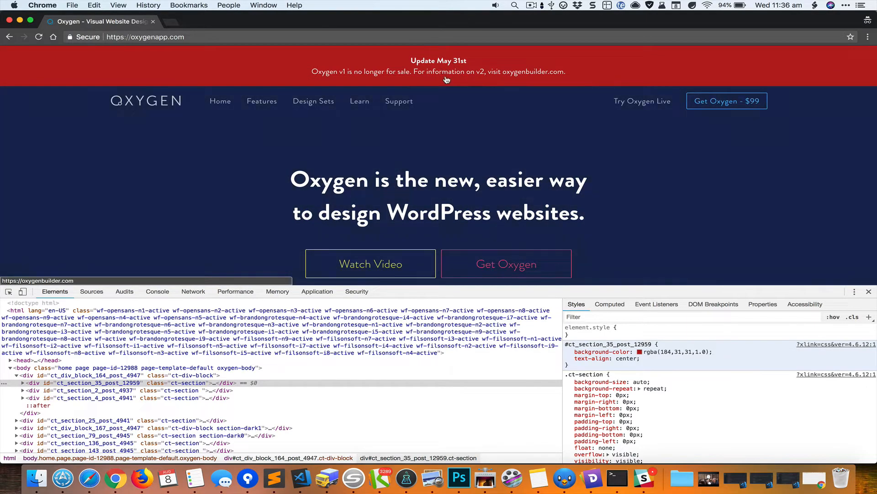
{"action": "key", "text": "super+grave"}
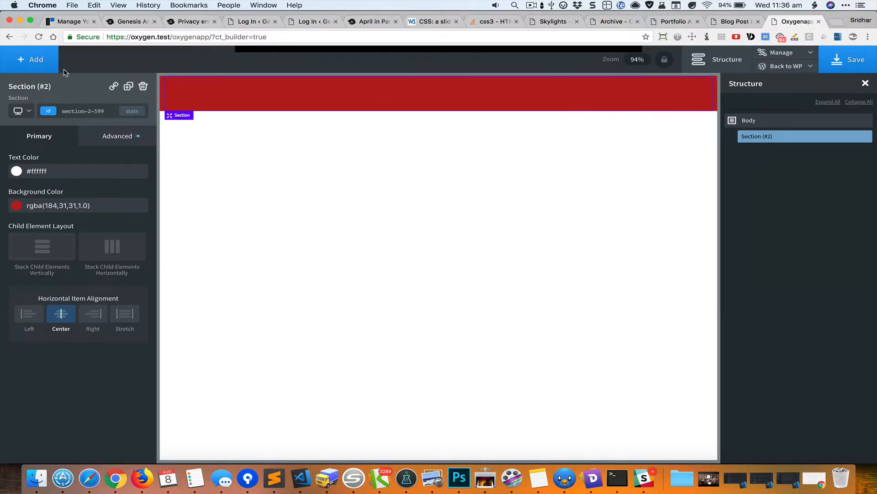
{"action": "left_click", "coordinate": [45, 62]}
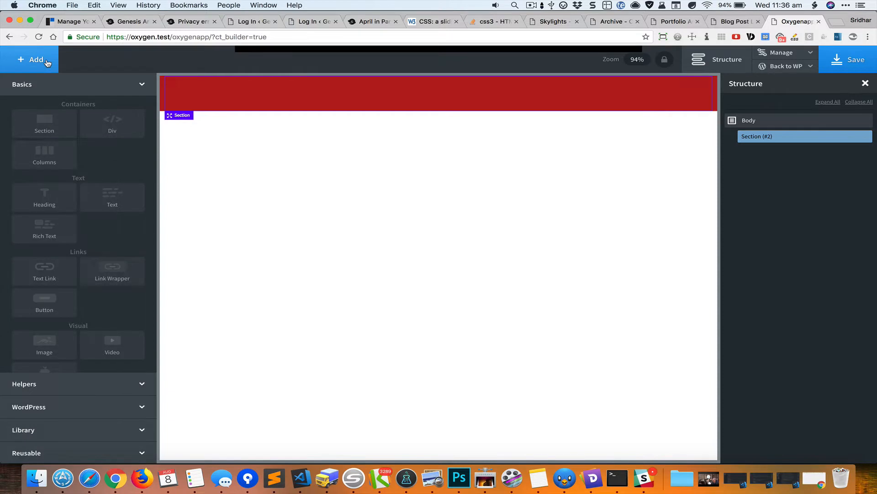
{"action": "left_click", "coordinate": [112, 271]}
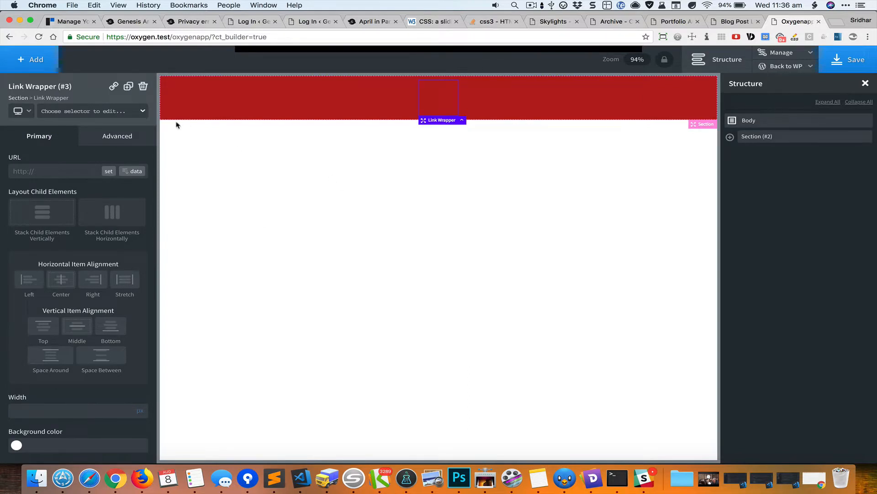
{"action": "left_click", "coordinate": [39, 60]}
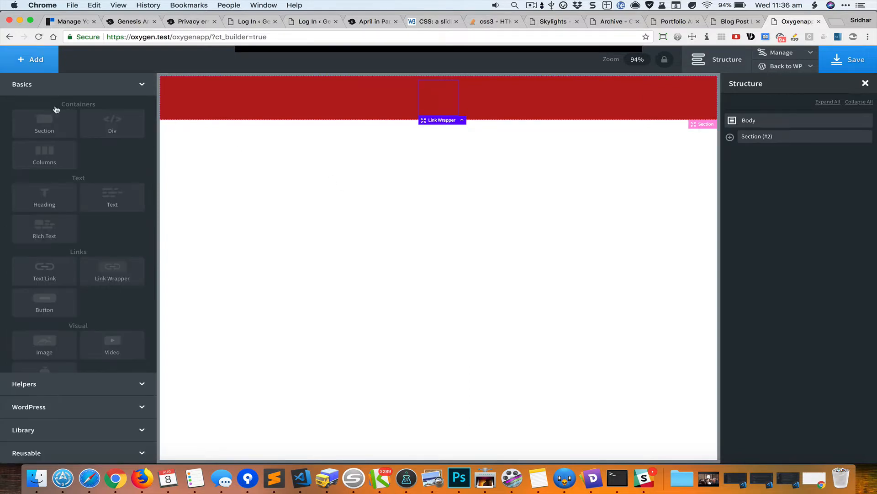
{"action": "left_click", "coordinate": [112, 197]}
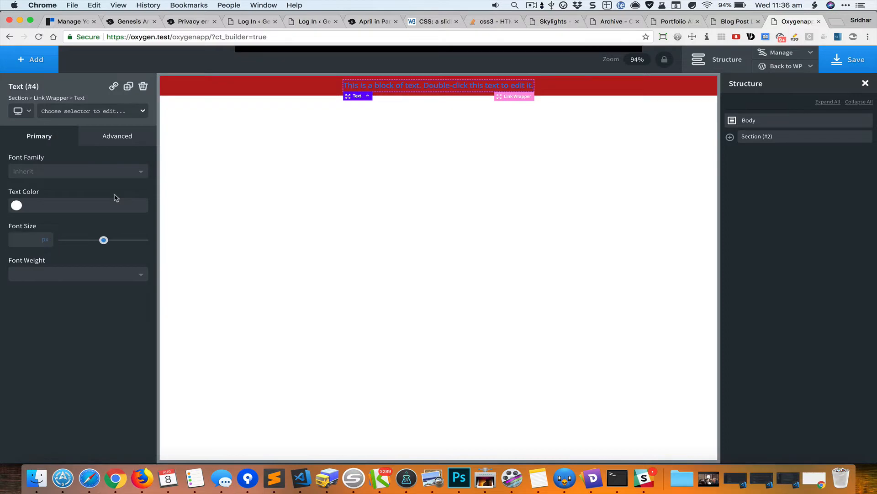
- Compare with the banner on oxygenapp.com, and set the link wrapper's text color to white, #ffffff
{"action": "key", "text": "super+grave"}
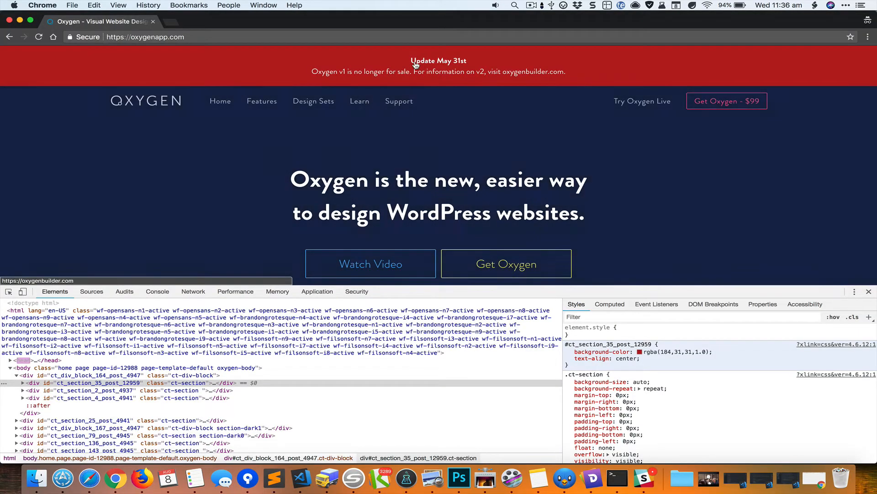
{"action": "key", "text": "super+grave"}
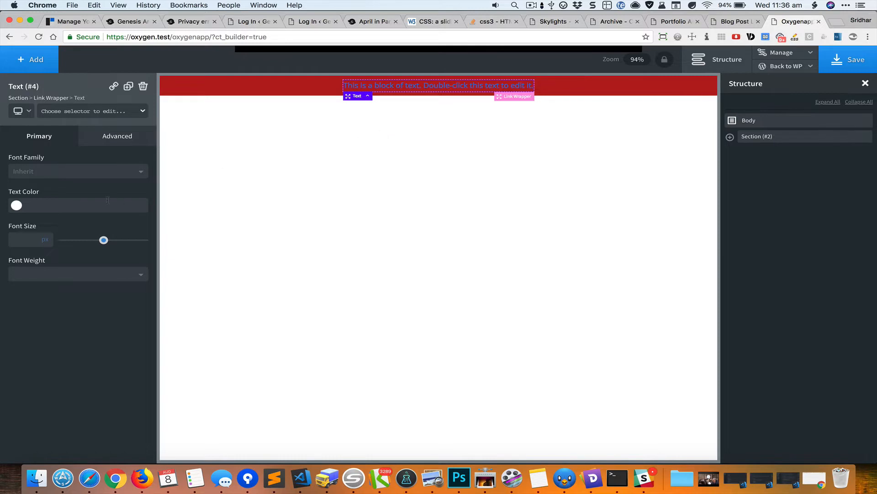
{"action": "left_click", "coordinate": [521, 97]}
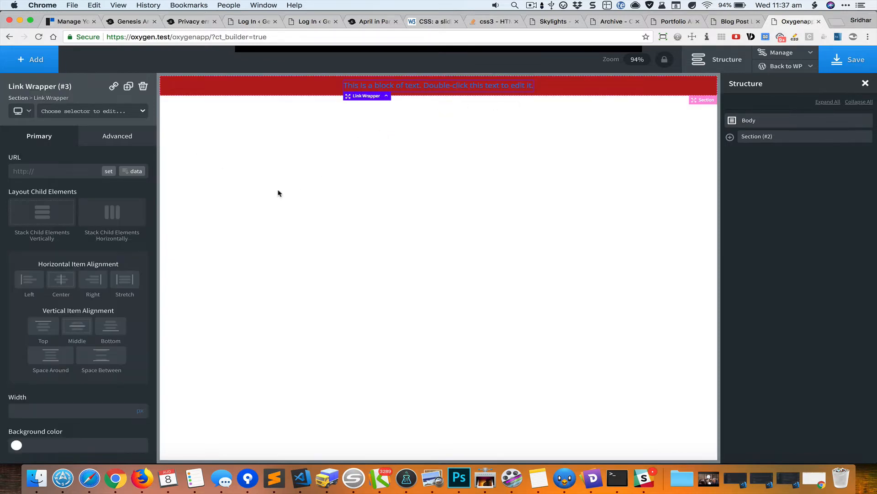
{"action": "scroll", "coordinate": [90, 251], "scroll_direction": "down", "scroll_amount": 1}
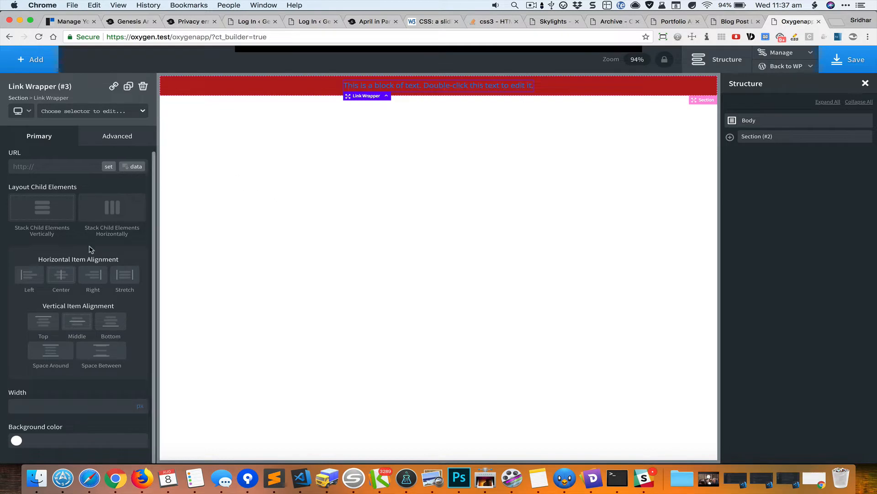
{"action": "left_click", "coordinate": [131, 141]}
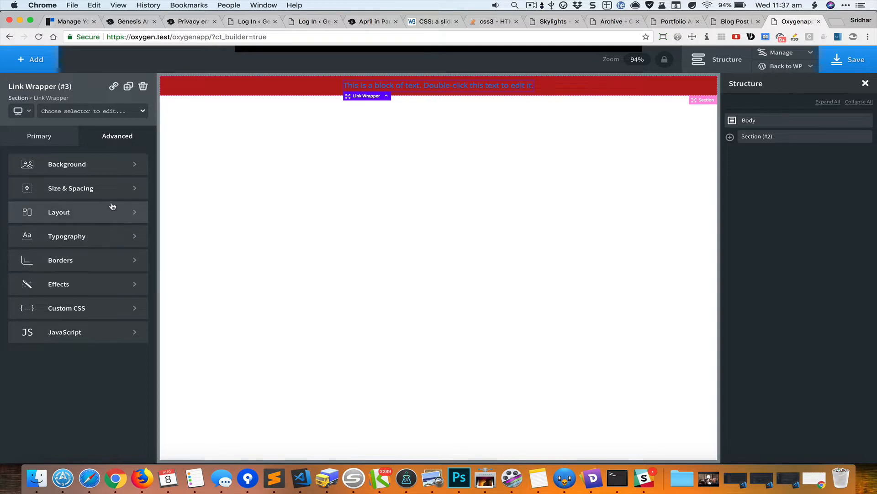
{"action": "left_click", "coordinate": [103, 237]}
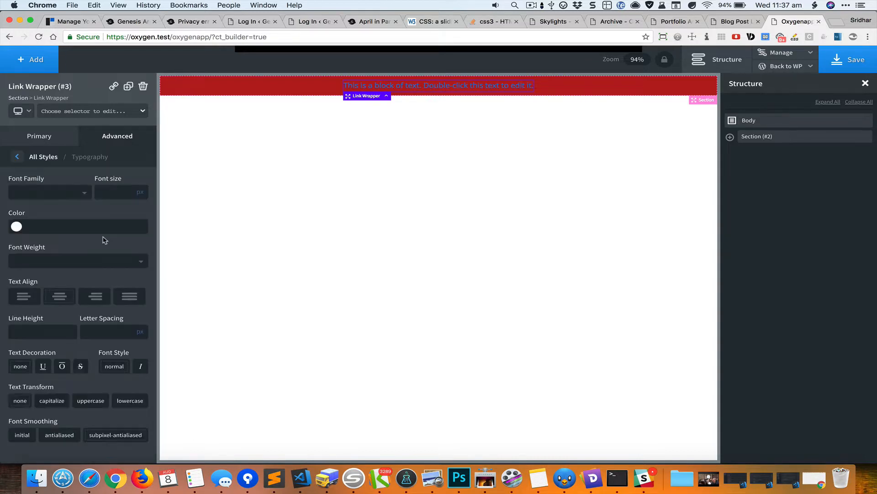
{"action": "left_click", "coordinate": [17, 227]}
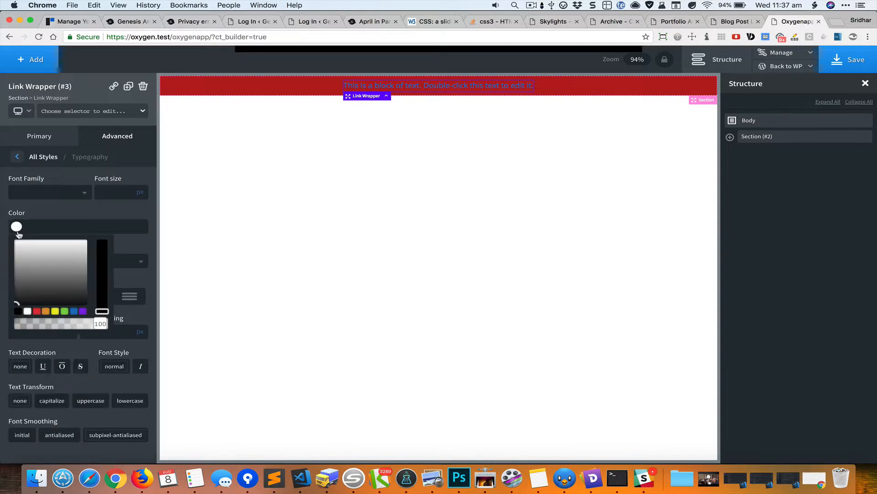
{"action": "left_click", "coordinate": [27, 310]}
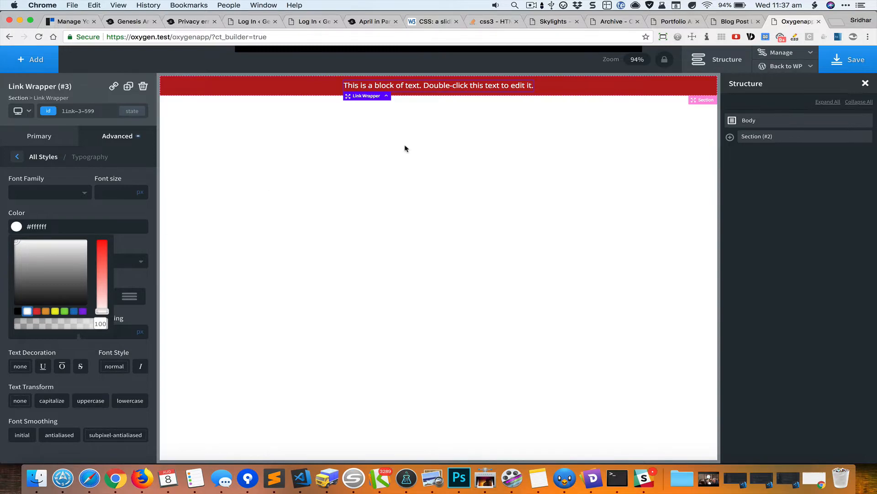
- Inspect the update banner's link on oxygenapp.com and copy its bold heading text, "Update May 31st"
{"action": "key", "text": "super+grave"}
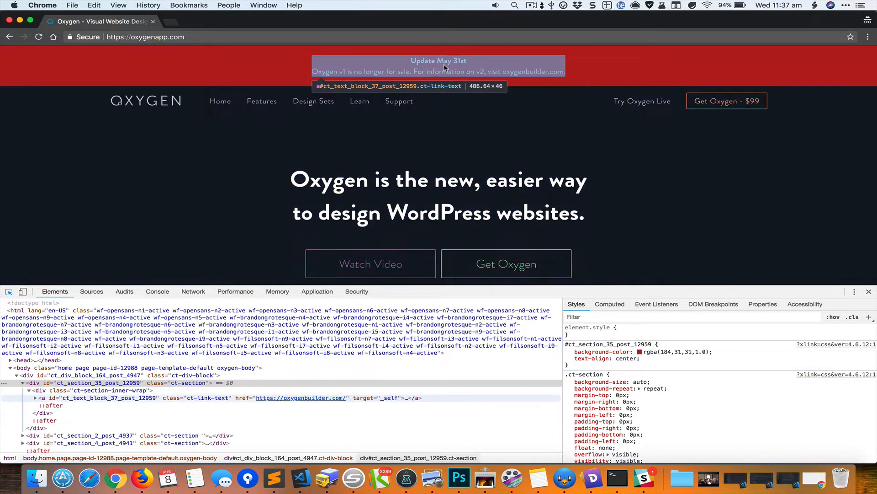
{"action": "left_click", "coordinate": [444, 64]}
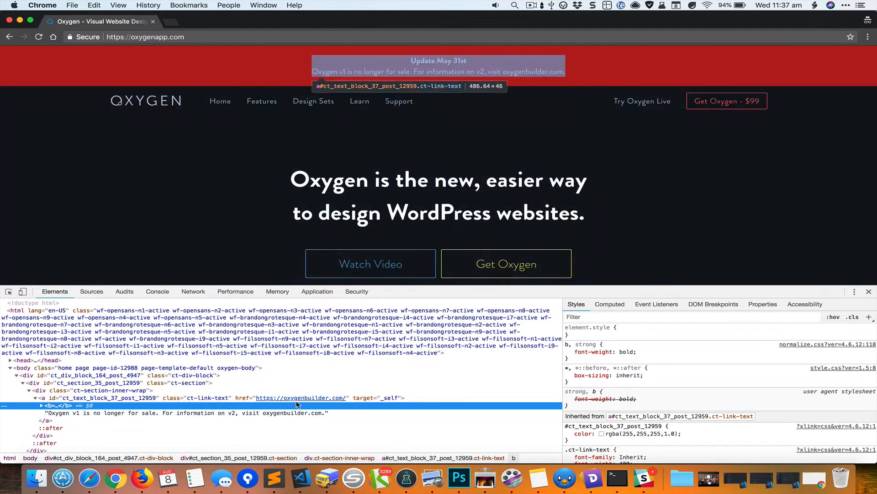
{"action": "left_click", "coordinate": [253, 413]}
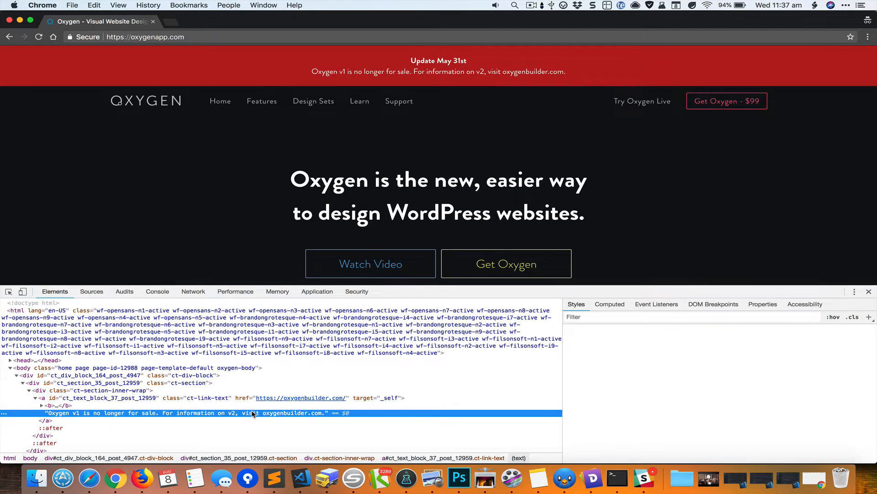
{"action": "key", "text": "Up"}
{"action": "key", "text": "Right"}
{"action": "key", "text": "Down"}
{"action": "key", "text": "Return"}
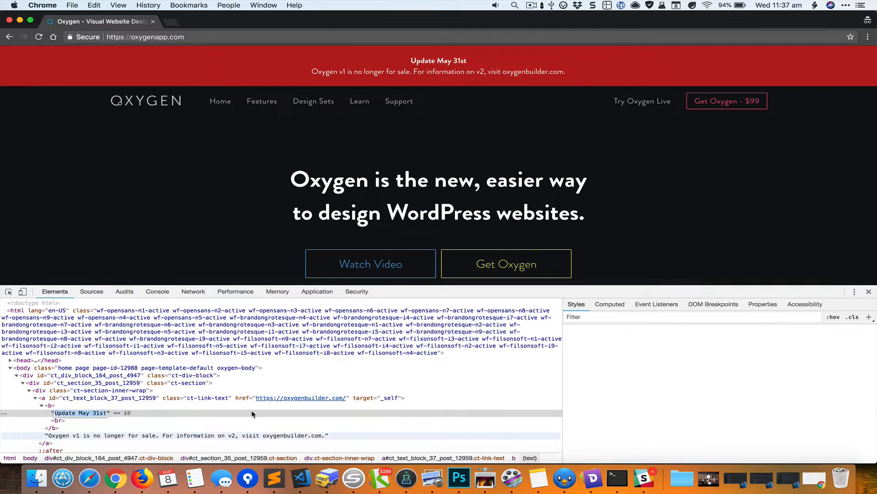
{"action": "key", "text": "super+c"}
{"action": "key", "text": "super+grave"}
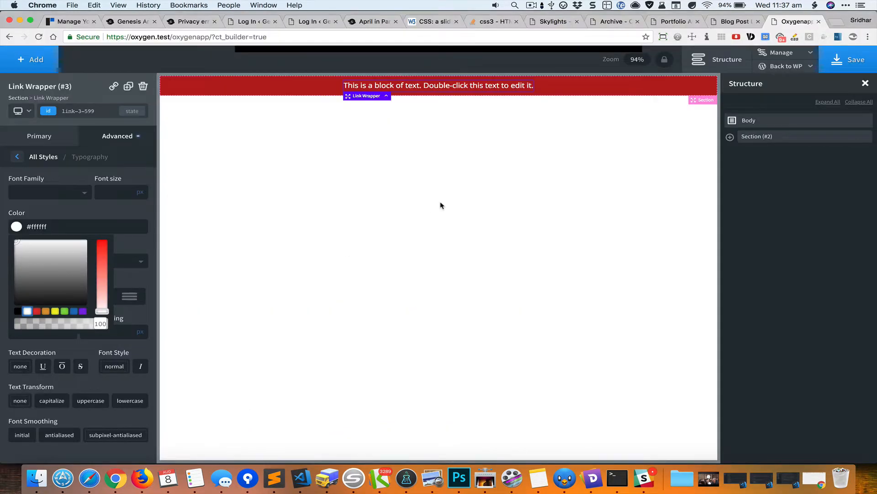
- Replace the placeholder text inside the link wrapper with the copied "Update May 31st" and make it bold
{"action": "left_click", "coordinate": [472, 87]}
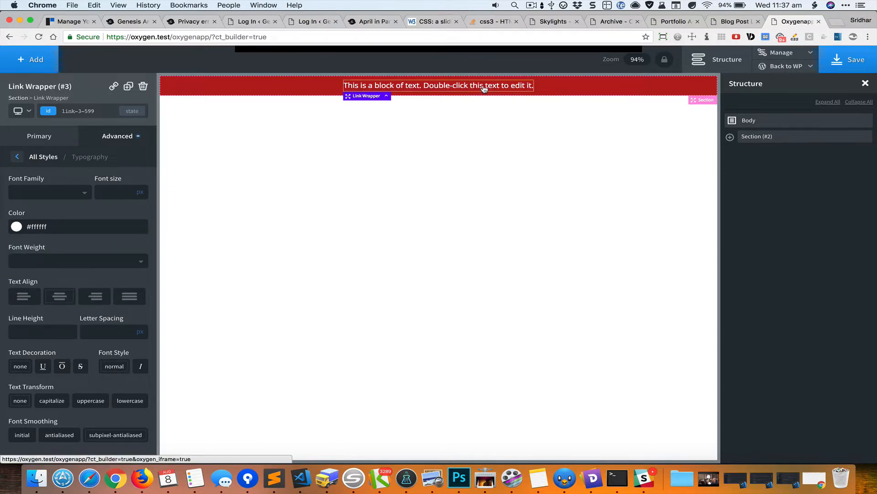
{"action": "double_click", "coordinate": [477, 86]}
{"action": "key", "text": "super+a"}
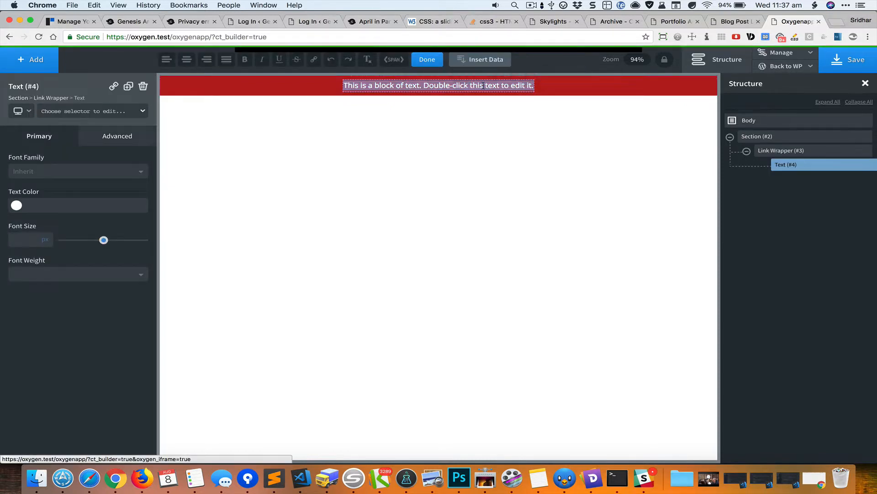
{"action": "key", "text": "super+v"}
{"action": "key", "text": "super+a"}
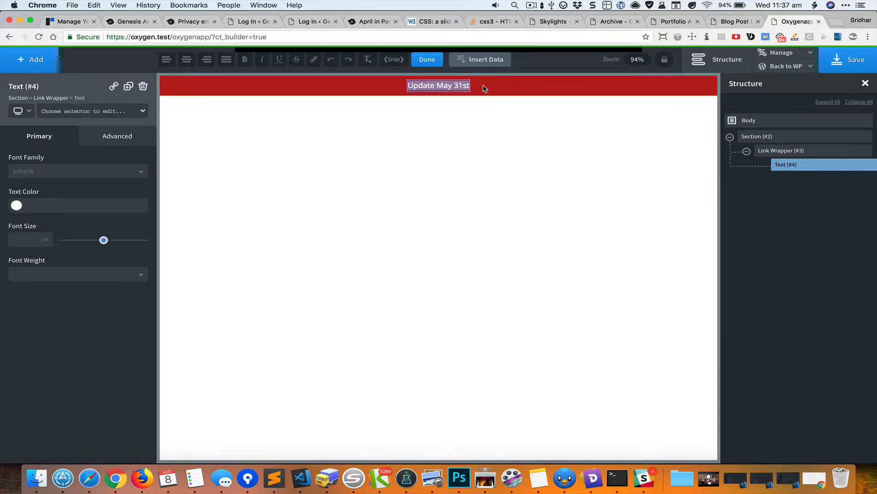
{"action": "left_click", "coordinate": [244, 60]}
- Copy the banner's second line, "Oxygen v1 is no longer for sale. For information on v2, visit oxygenbuilder.com.", from the inspected oxygenapp.com page
{"action": "key", "text": "super+grave"}
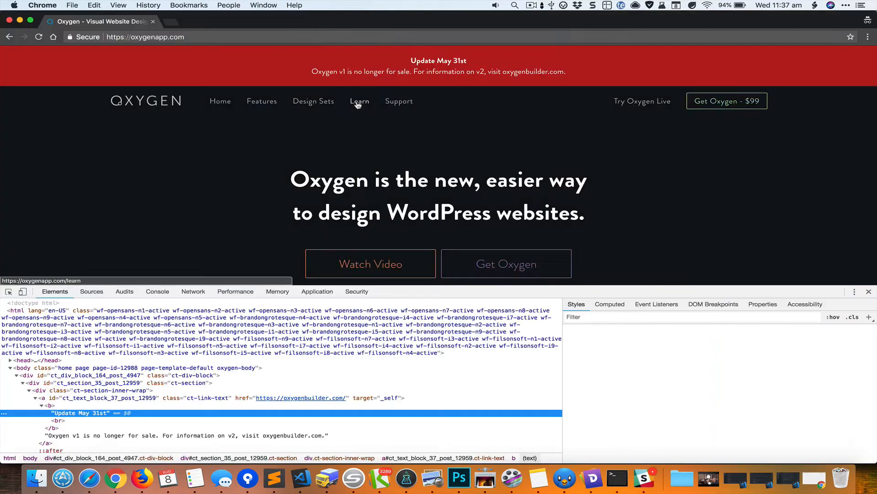
{"action": "scroll", "coordinate": [156, 374], "scroll_direction": "down", "scroll_amount": 2}
{"action": "left_click", "coordinate": [130, 393]}
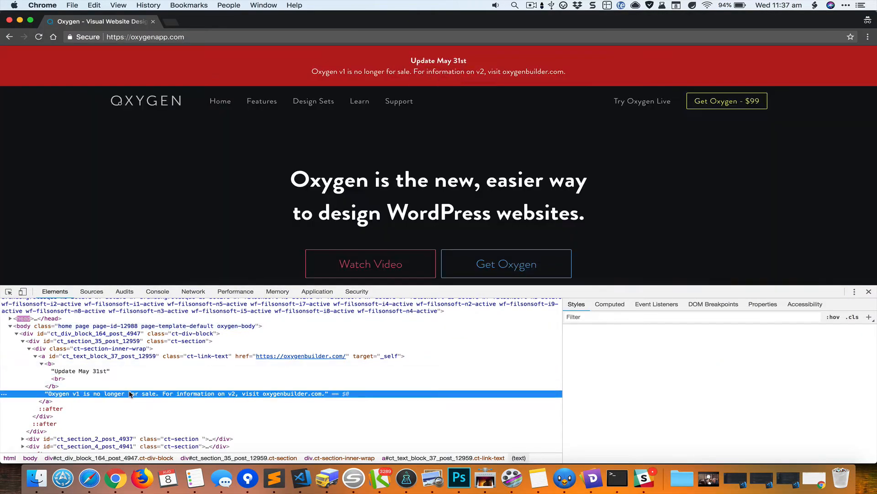
{"action": "double_click", "coordinate": [131, 394]}
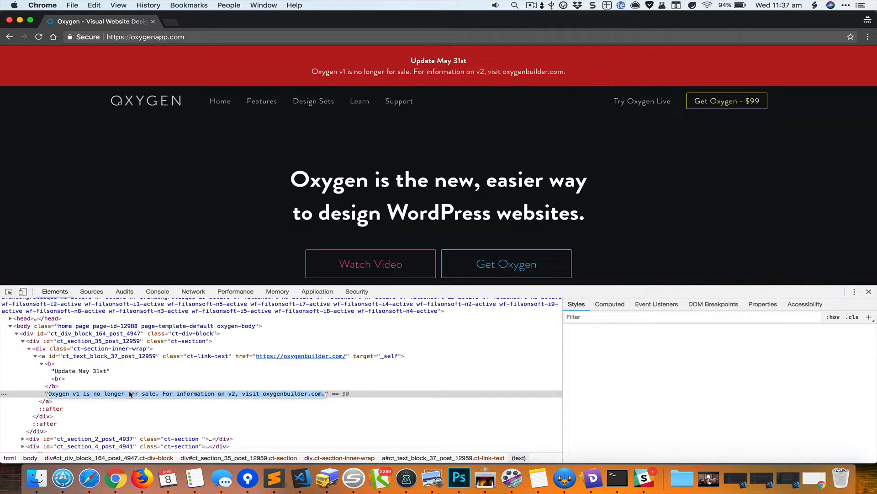
{"action": "key", "text": "super+grave"}
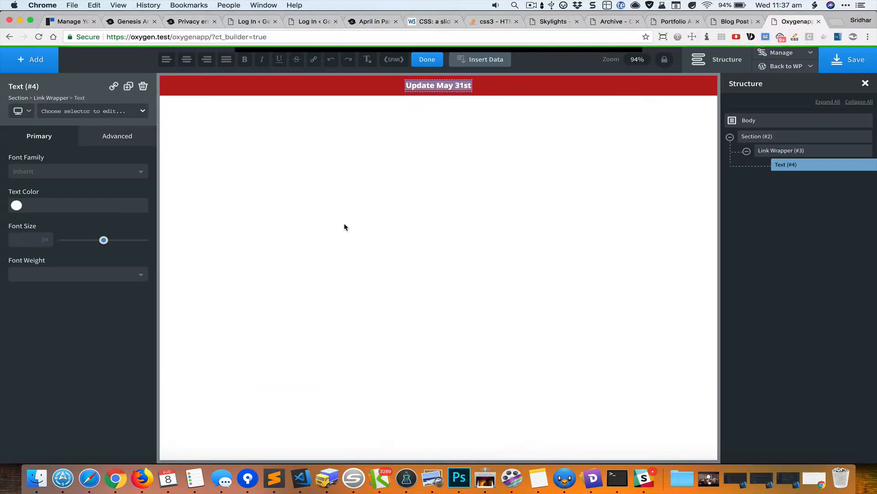
- Finish editing the heading text, and add a second text element below it containing the copied "Oxygen v1 is no longer for sale…" line
{"action": "left_click", "coordinate": [425, 61]}
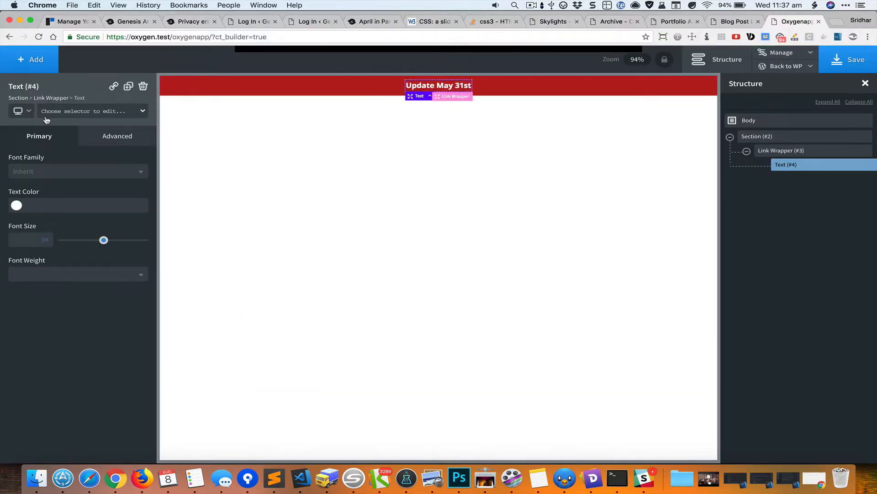
{"action": "left_click", "coordinate": [38, 61]}
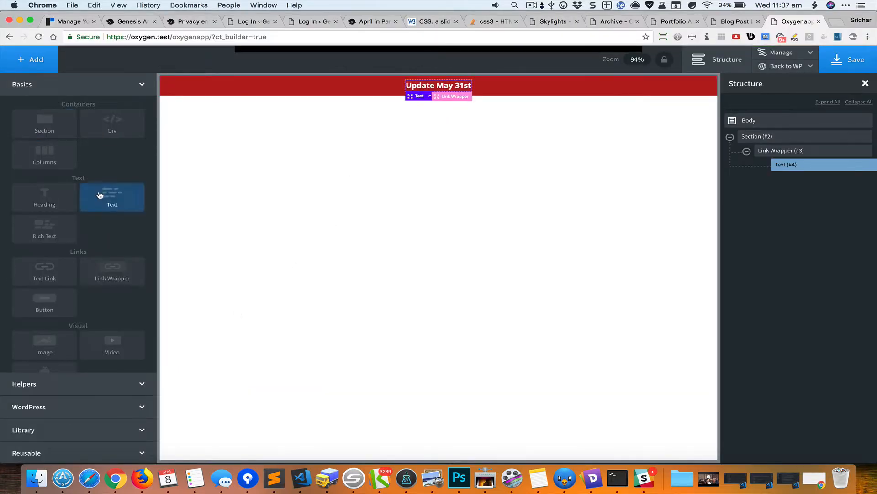
{"action": "left_click", "coordinate": [101, 197]}
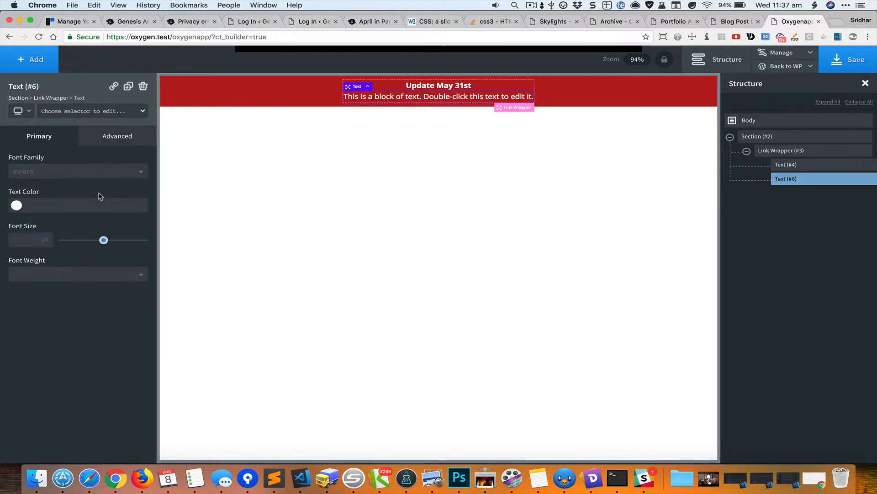
{"action": "double_click", "coordinate": [385, 100]}
{"action": "key", "text": "cmd+v"}
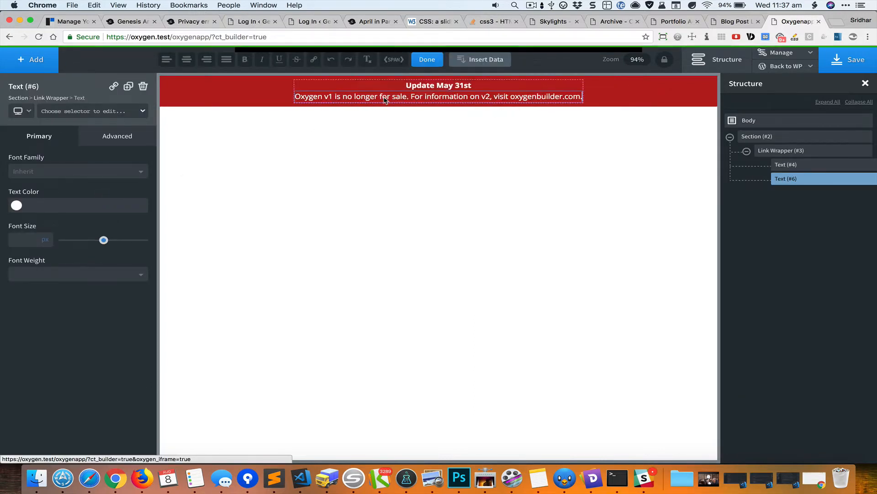
- Compare the second line with the original banner and set its font size to 15 px
{"action": "key", "text": "super+grave"}
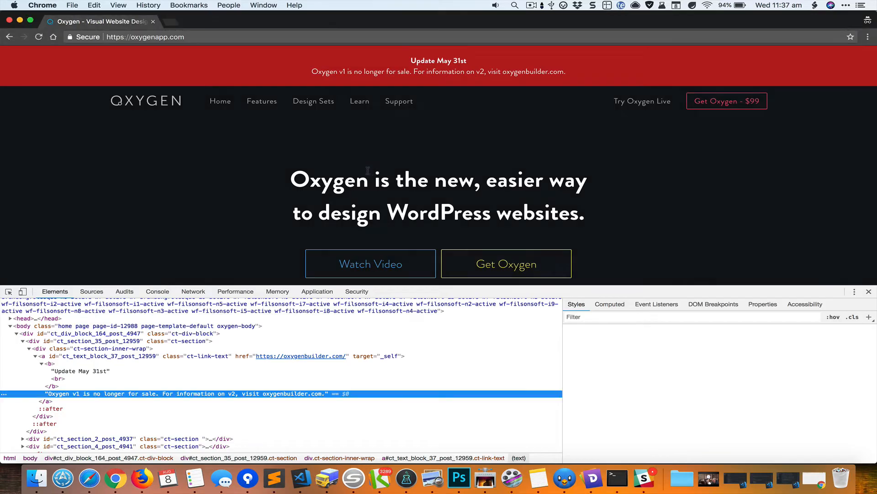
{"action": "key", "text": "super+grave"}
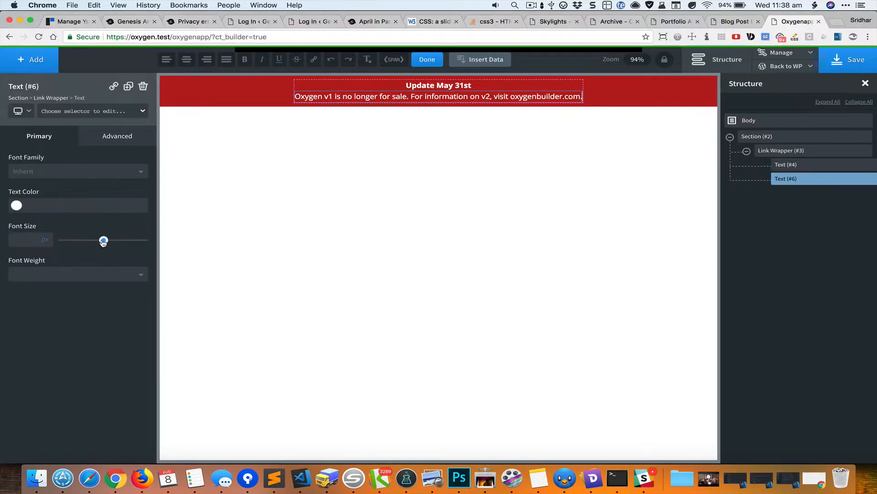
{"action": "left_click_drag", "start_coordinate": [104, 241], "coordinate": [76, 242]}
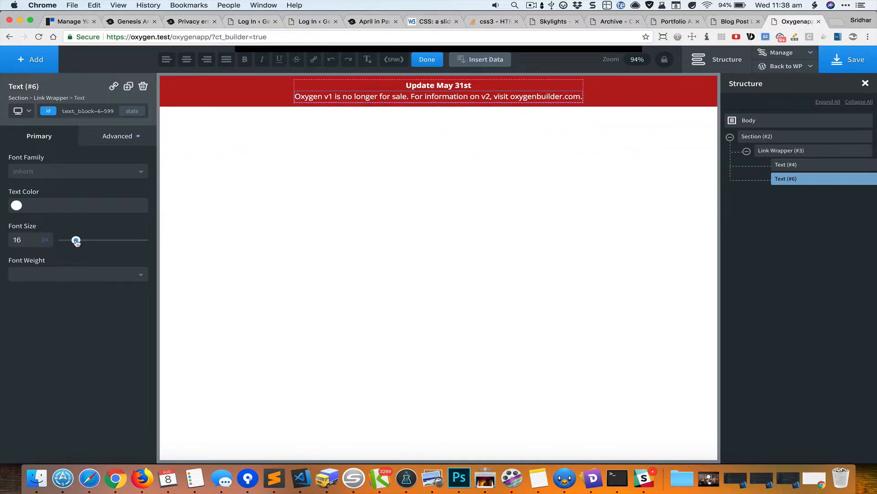
{"action": "left_click", "coordinate": [76, 241]}
{"action": "left_click_drag", "start_coordinate": [76, 241], "coordinate": [74, 242]}
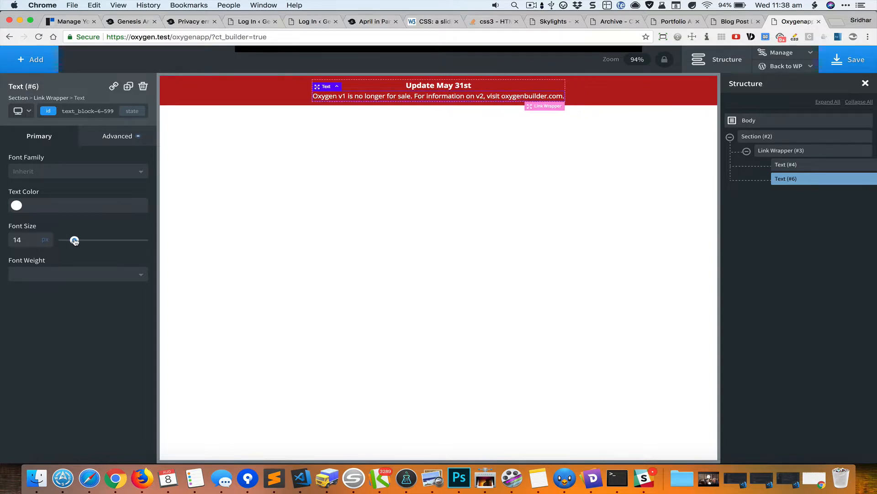
{"action": "double_click", "coordinate": [19, 240]}
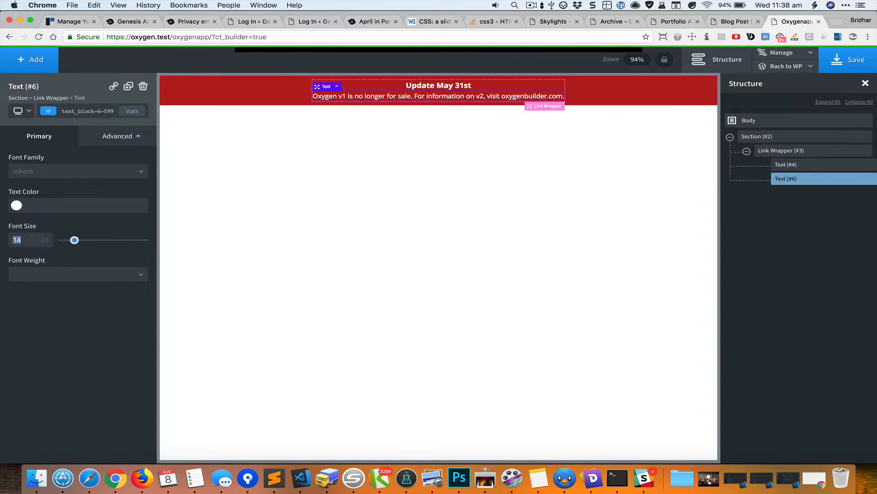
{"action": "key", "text": "Up"}
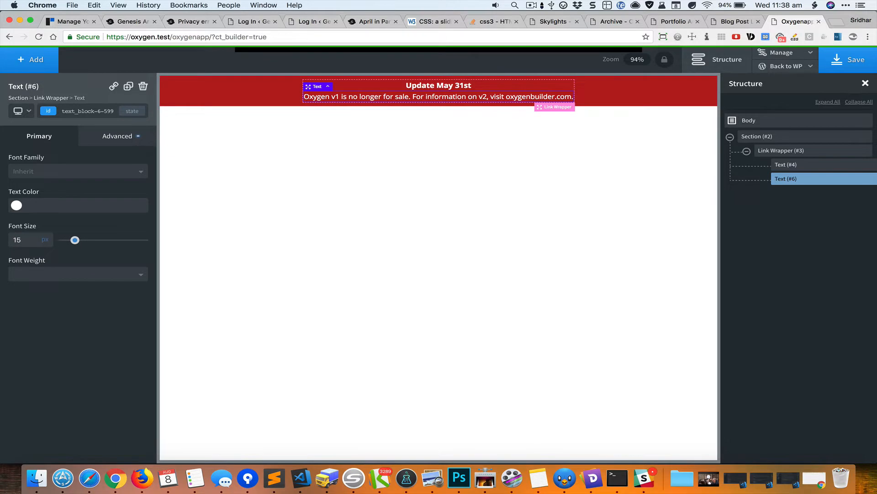
- Check the hero heading's typeface on the original oxygenapp.com page and set the builder's global display font to Lato
{"action": "key", "text": "super+grave"}
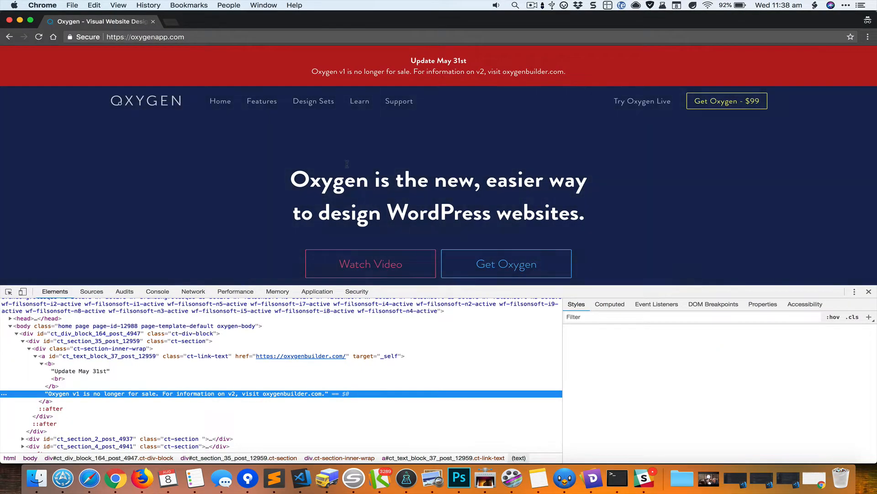
{"action": "right_click", "coordinate": [349, 180]}
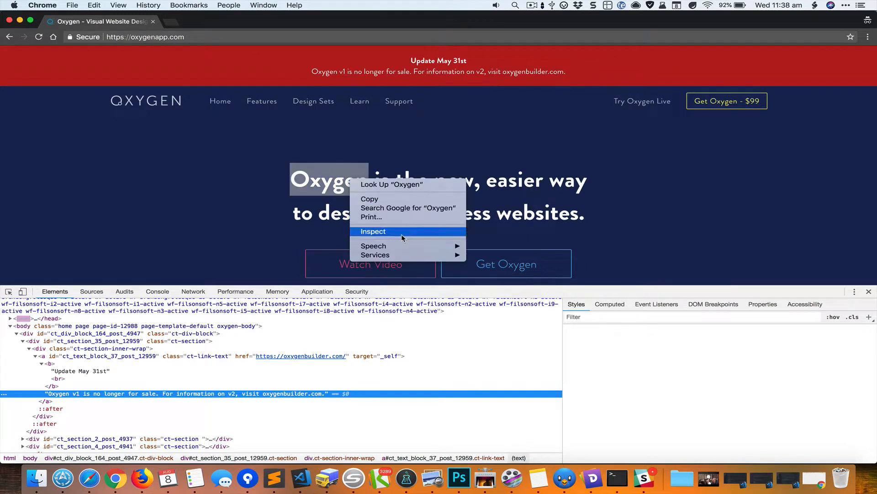
{"action": "left_click", "coordinate": [316, 216]}
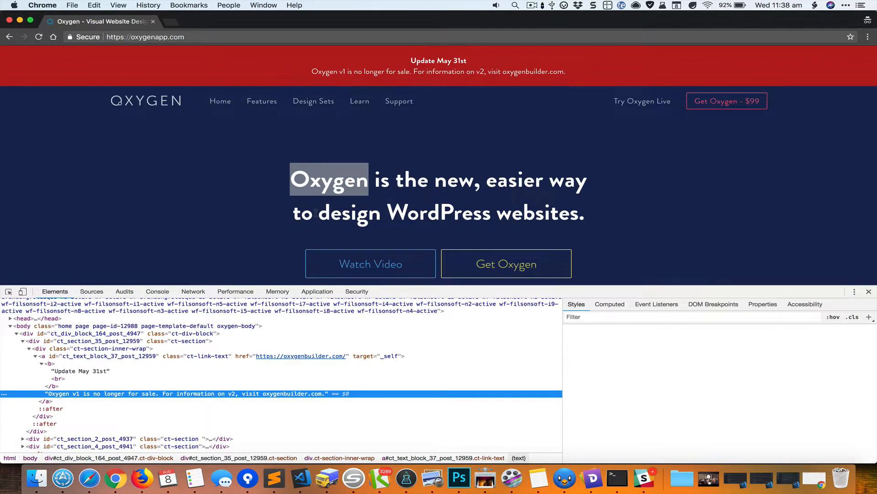
{"action": "key", "text": "super+grave"}
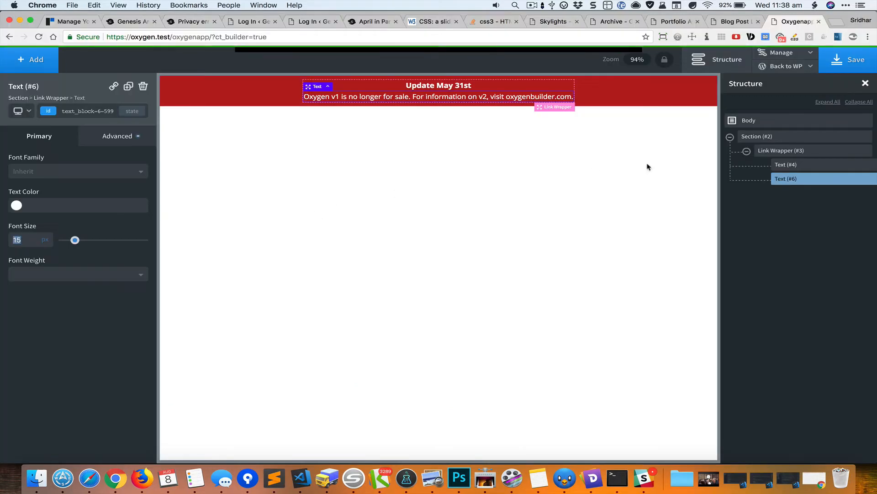
{"action": "left_click", "coordinate": [782, 58]}
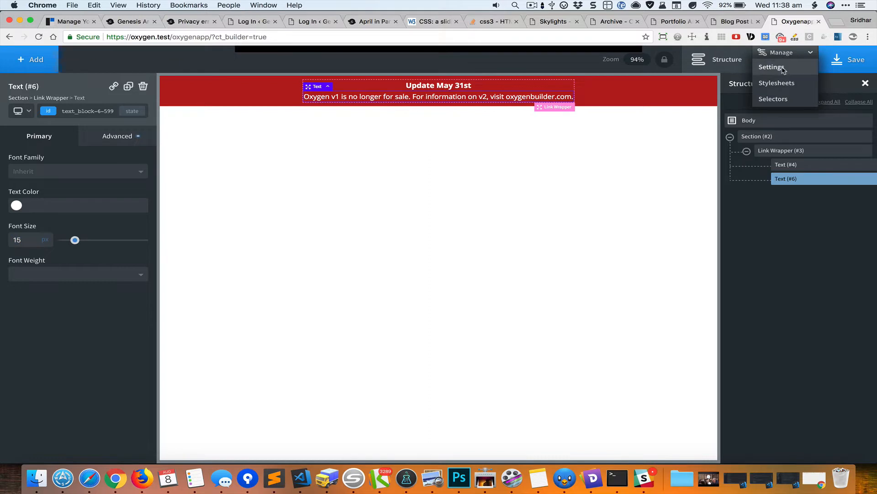
{"action": "left_click", "coordinate": [783, 68]}
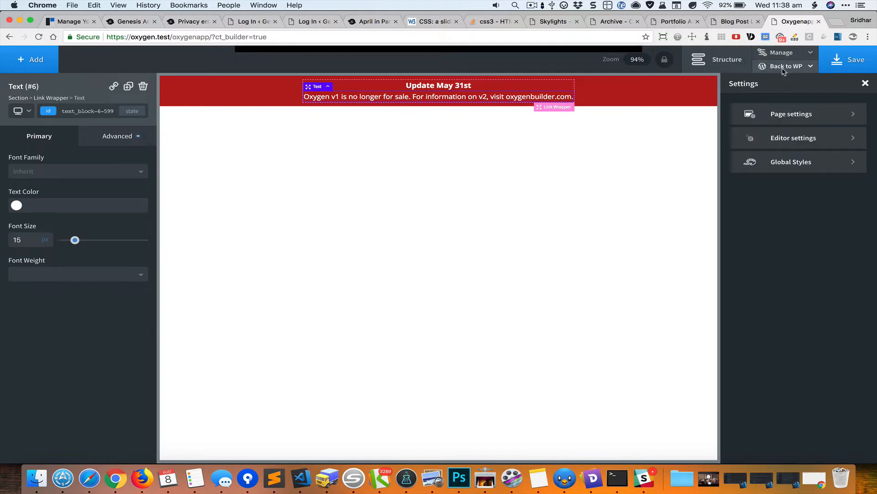
{"action": "left_click", "coordinate": [797, 162]}
{"action": "left_click", "coordinate": [797, 150]}
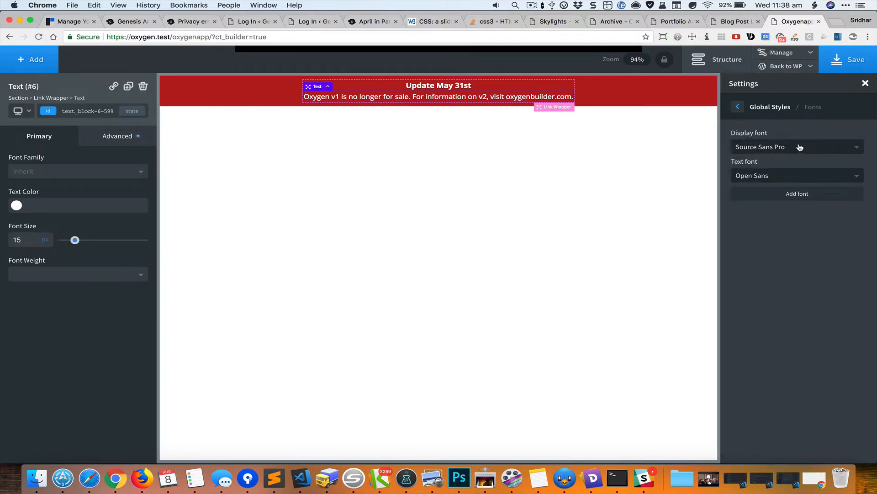
{"action": "left_click", "coordinate": [797, 145]}
{"action": "type", "text": "lat"}
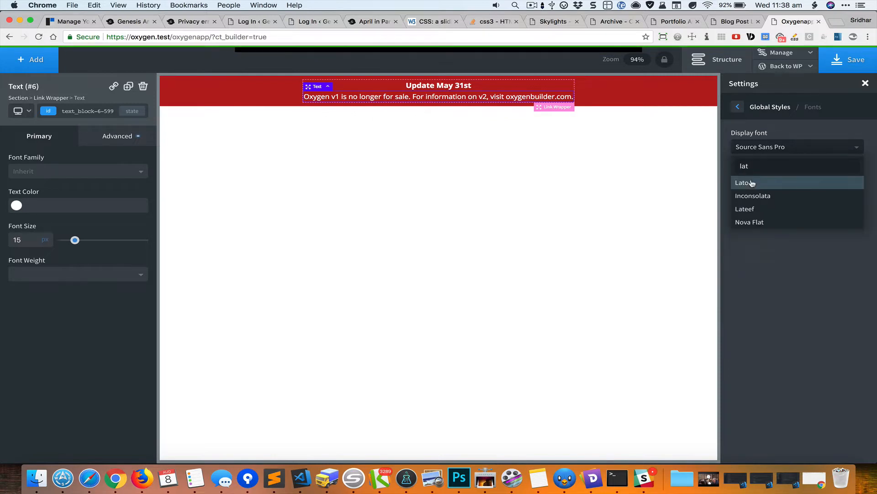
{"action": "left_click", "coordinate": [752, 181]}
- Set the global text font to Lato
{"action": "left_click", "coordinate": [802, 177]}
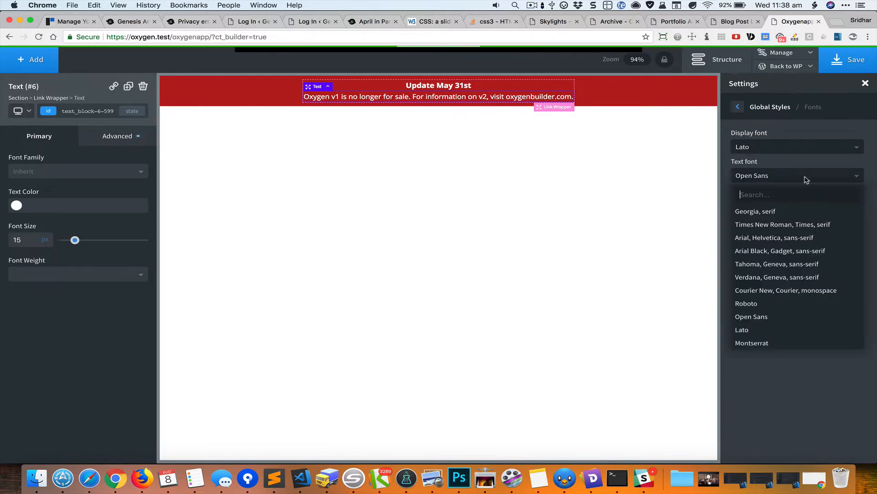
{"action": "type", "text": "lat"}
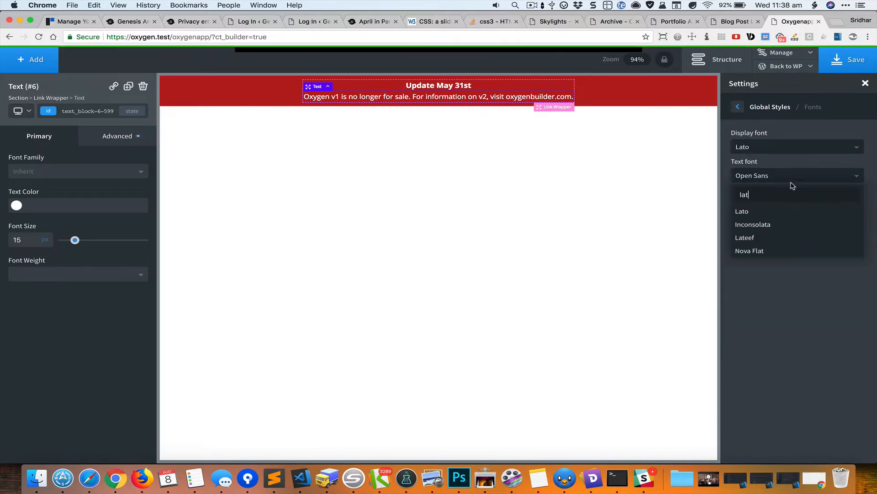
{"action": "left_click", "coordinate": [755, 210]}
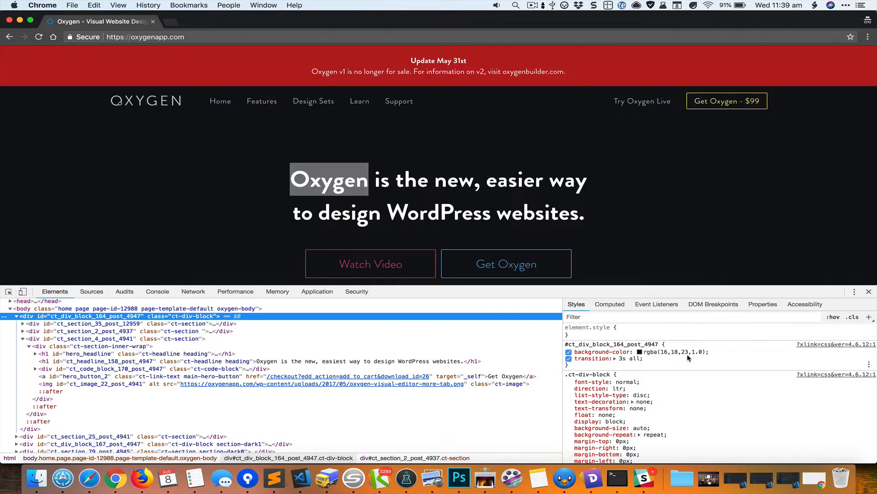
- Copy the original wrapper's background colour, and add a Div to the page body with background rgba(16,18,23,1.0)
{"action": "left_click", "coordinate": [688, 352]}
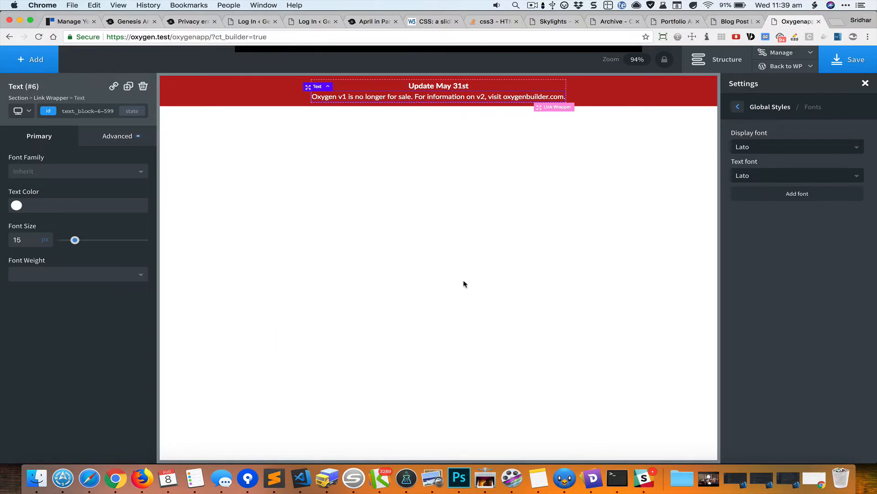
{"action": "left_click", "coordinate": [731, 65]}
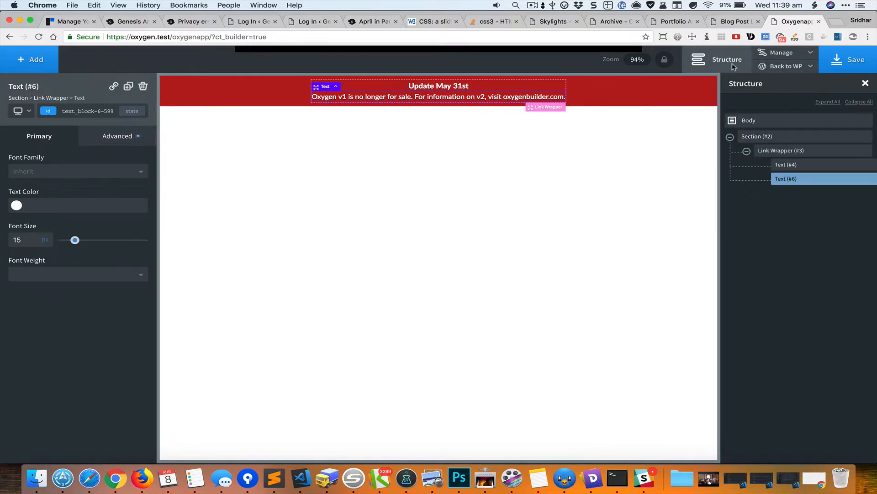
{"action": "left_click", "coordinate": [757, 122]}
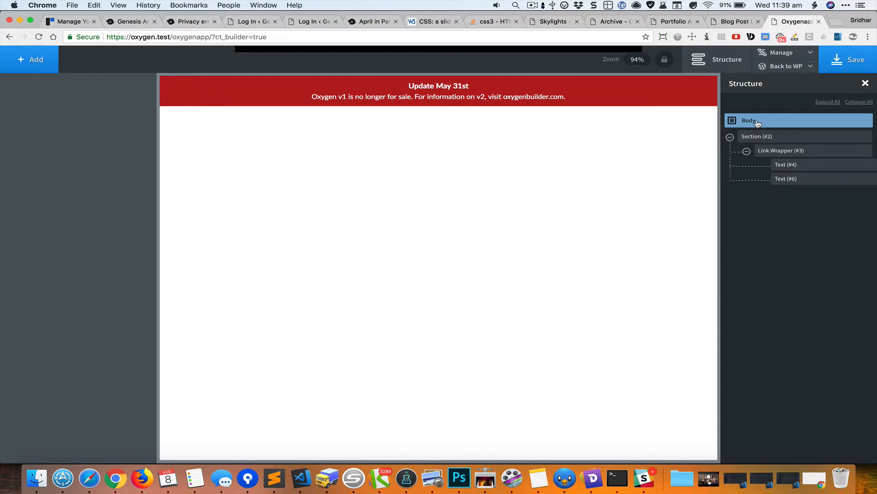
{"action": "left_click", "coordinate": [22, 66]}
{"action": "left_click", "coordinate": [119, 121]}
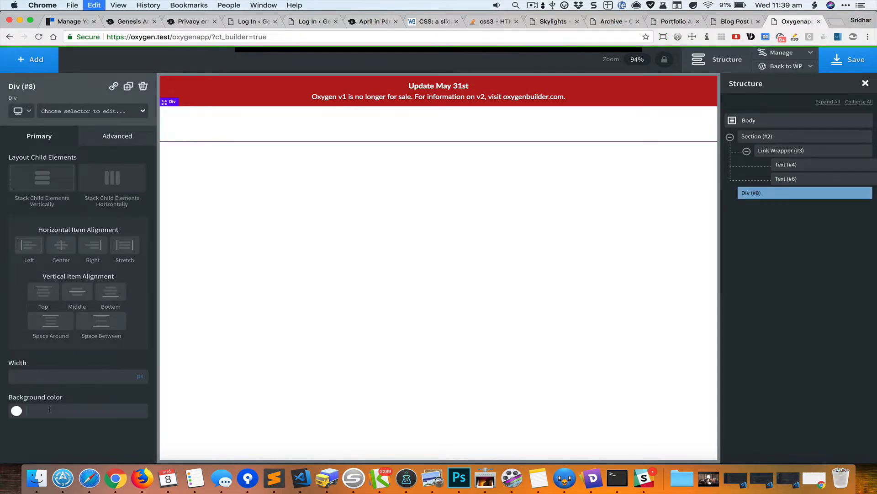
{"action": "key", "text": "super+v"}
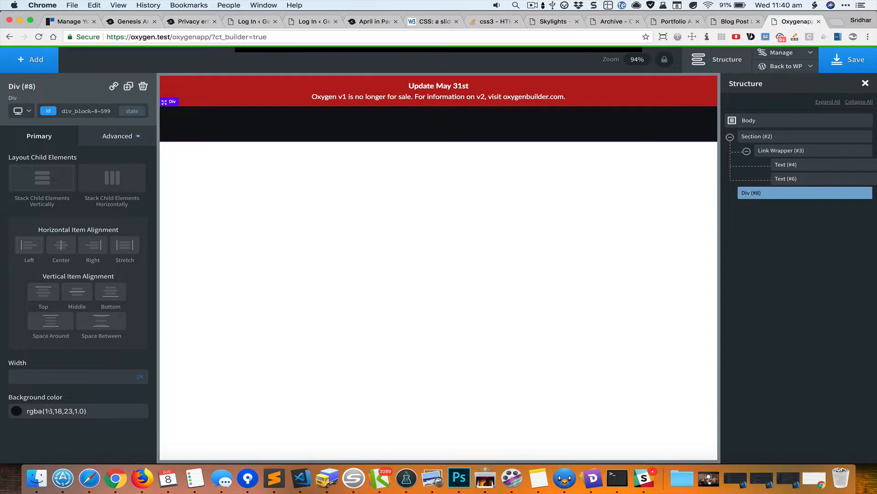
- Set the new Div's typography colour to white, #ffffff
{"action": "left_click", "coordinate": [116, 138]}
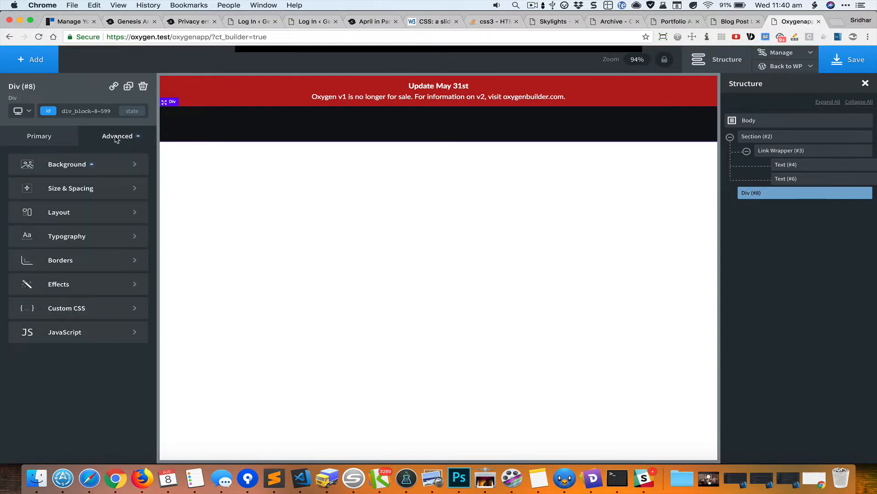
{"action": "left_click", "coordinate": [93, 236]}
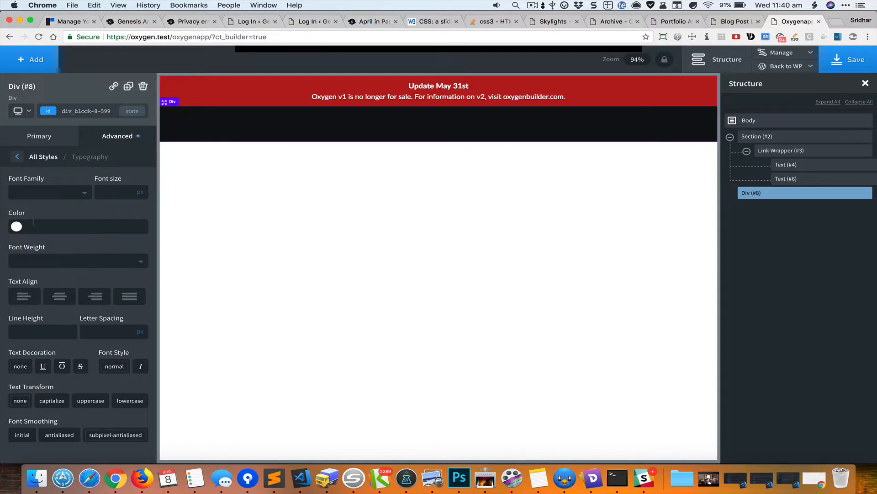
{"action": "left_click", "coordinate": [17, 227]}
{"action": "left_click", "coordinate": [27, 311]}
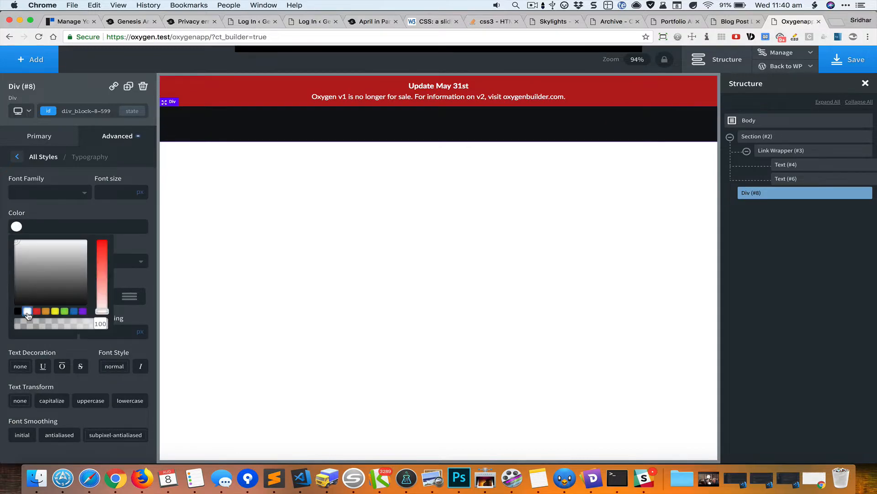
{"action": "left_click", "coordinate": [268, 259]}
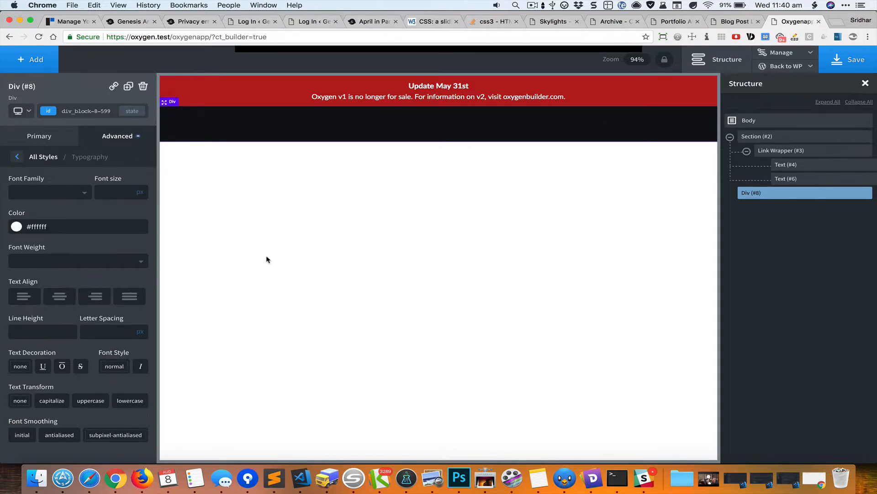
- Force the hover state on the original page's ct_div_block_164_post_4947 wrapper in the inspector and copy its hover background colour
{"action": "key", "text": "super+grave"}
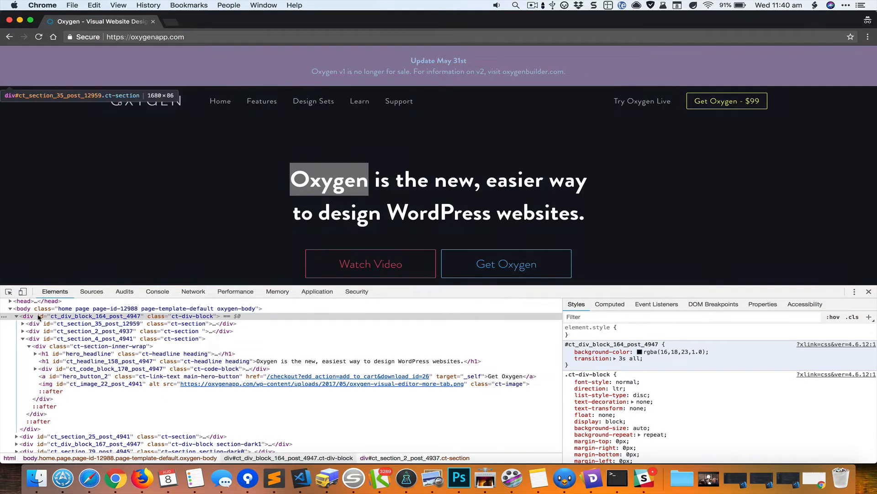
{"action": "left_click", "coordinate": [40, 317]}
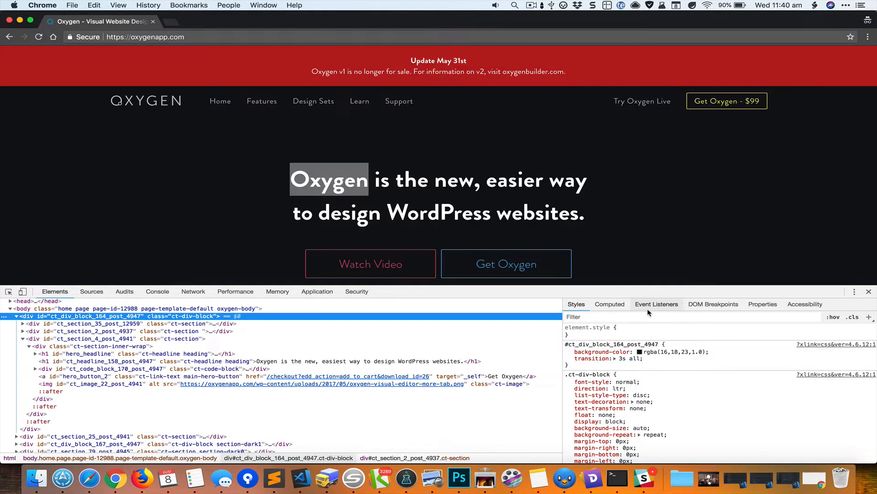
{"action": "left_click", "coordinate": [833, 316]}
{"action": "left_click", "coordinate": [755, 341]}
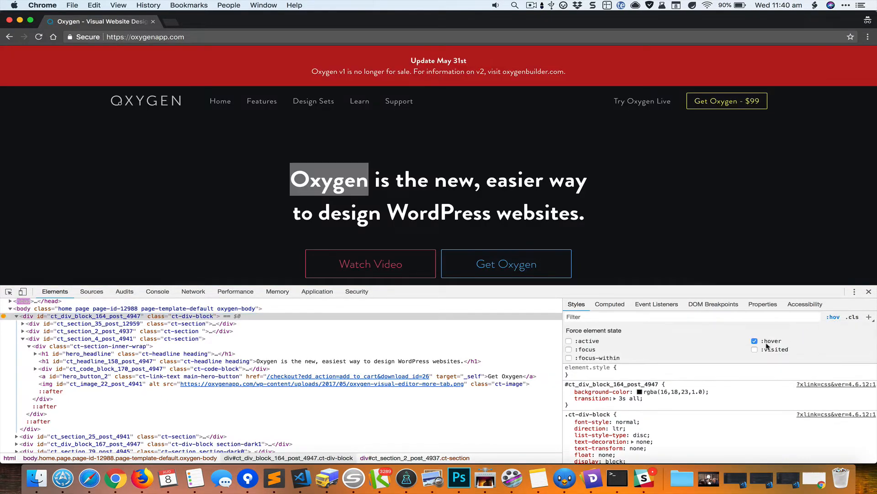
{"action": "left_click", "coordinate": [662, 392]}
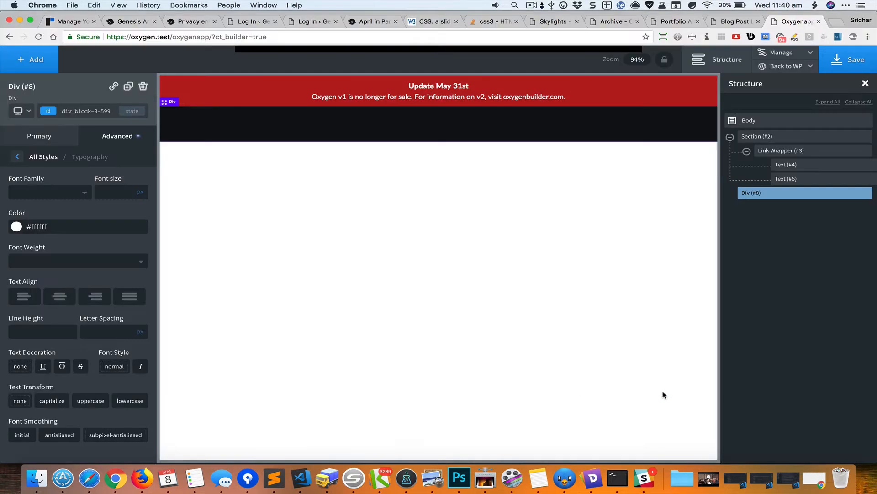
- Set the Div's hover-state background colour to rgba(23,40,84,1.0), and return to its original state
{"action": "left_click", "coordinate": [131, 112]}
{"action": "left_click", "coordinate": [52, 138]}
{"action": "left_click", "coordinate": [51, 137]}
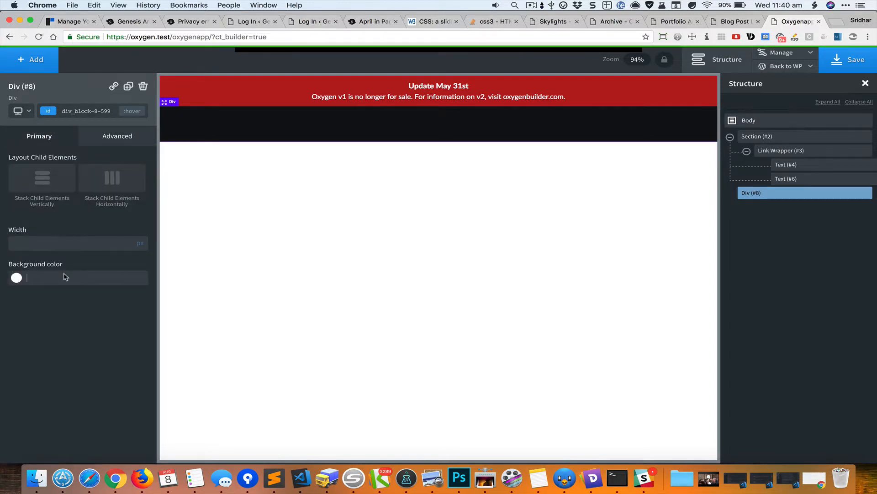
{"action": "key", "text": "super+v"}
{"action": "left_click", "coordinate": [132, 110]}
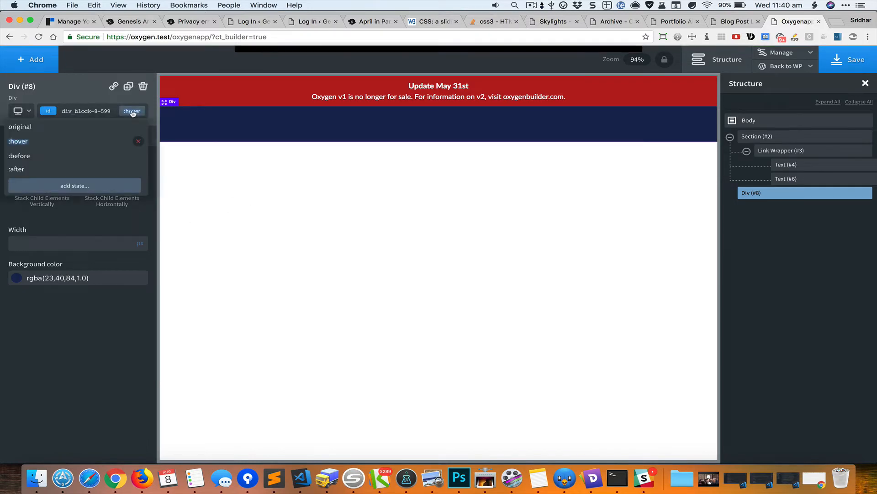
{"action": "left_click", "coordinate": [68, 127]}
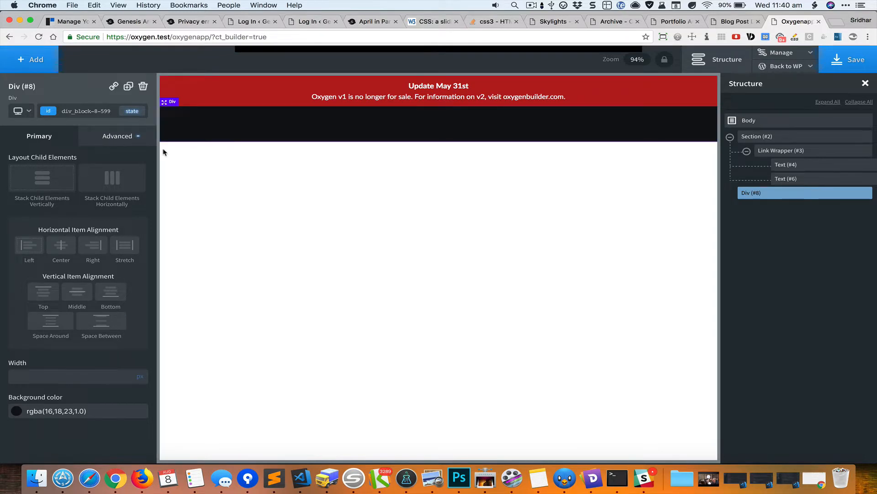
- Set the Div's transition duration to 0.5 seconds
{"action": "left_click", "coordinate": [133, 136]}
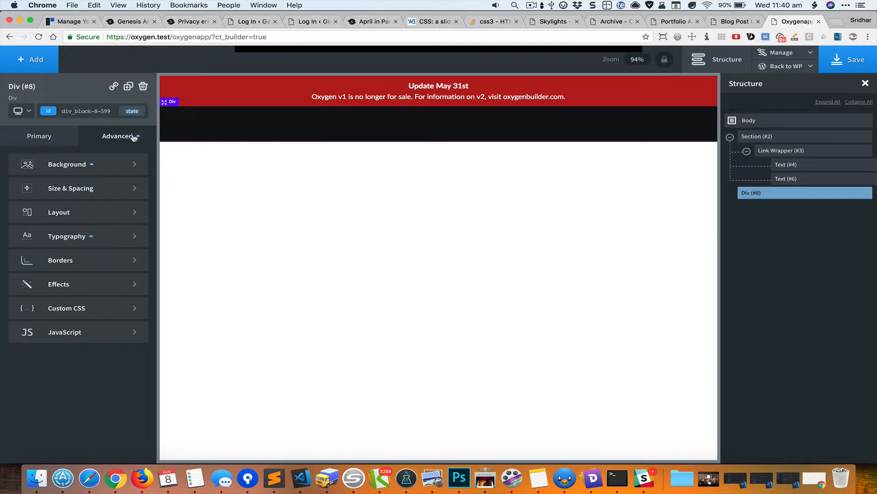
{"action": "left_click", "coordinate": [96, 284]}
{"action": "left_click", "coordinate": [128, 206]}
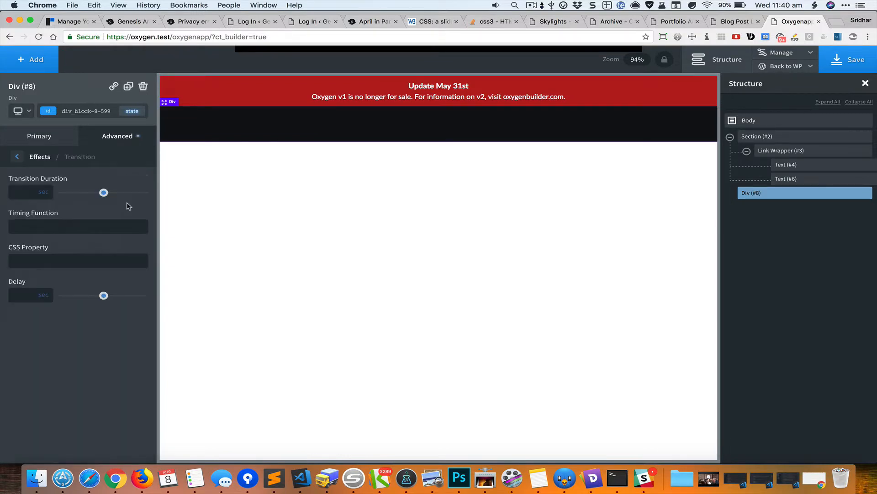
{"action": "left_click", "coordinate": [26, 192]}
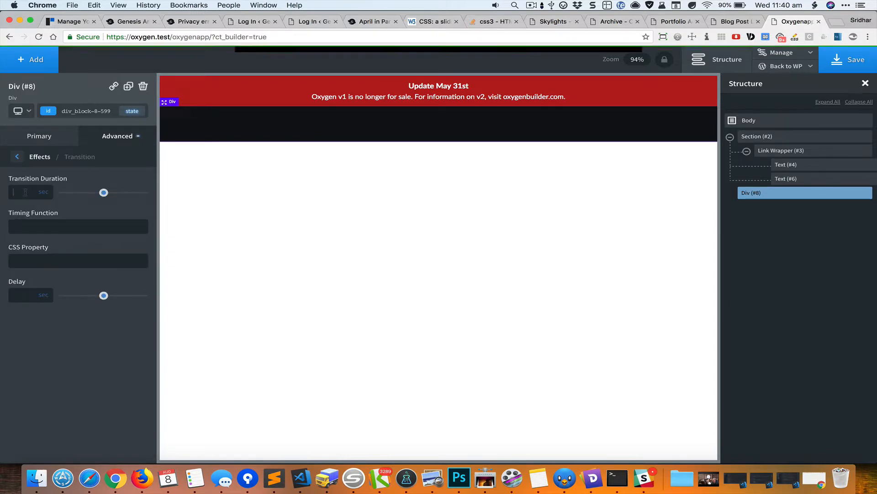
{"action": "type", "text": "0.5"}
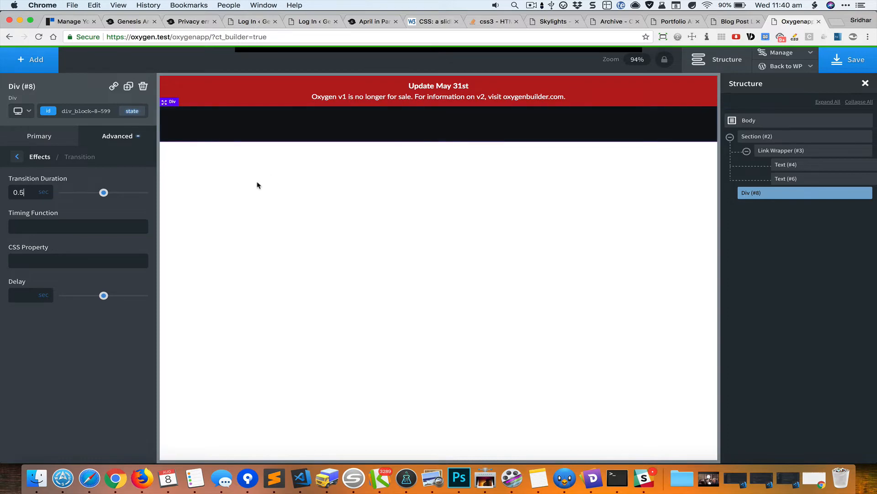
- Check the original page's hover transition and header area, and add a Section inside the dark Div
{"action": "key", "text": "super+grave"}
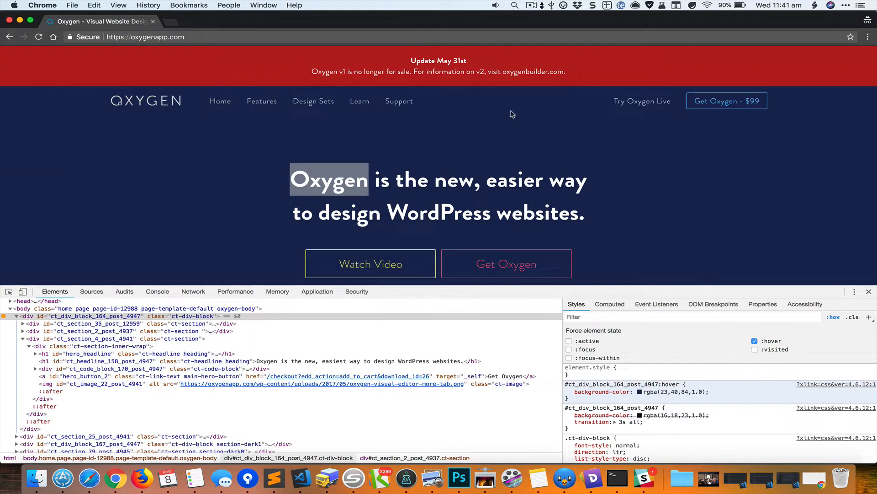
{"action": "key", "text": "super+grave"}
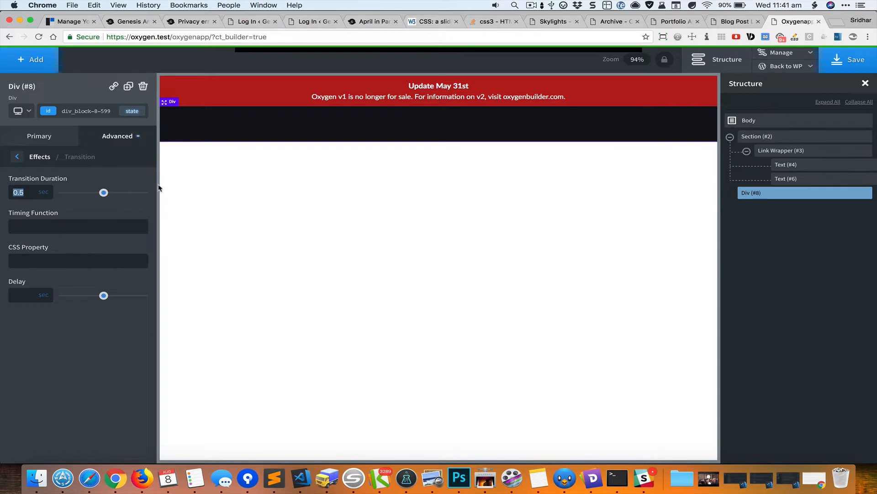
{"action": "left_click", "coordinate": [24, 58]}
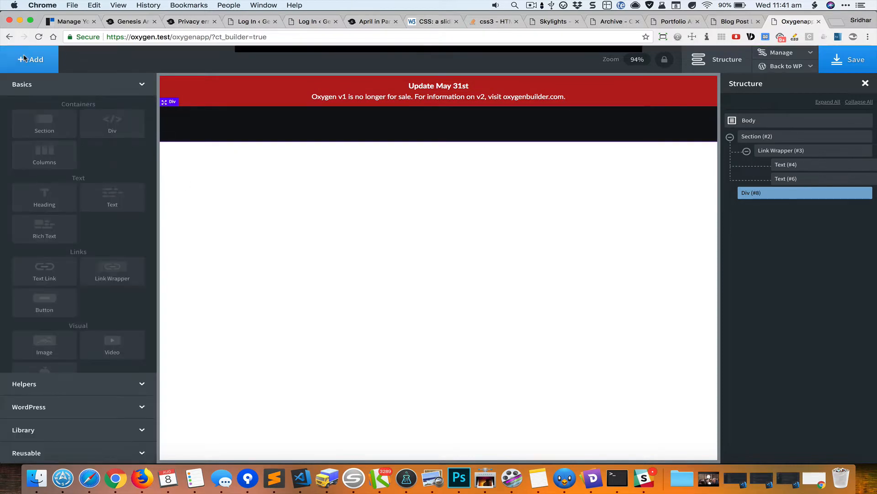
{"action": "left_click", "coordinate": [53, 122]}
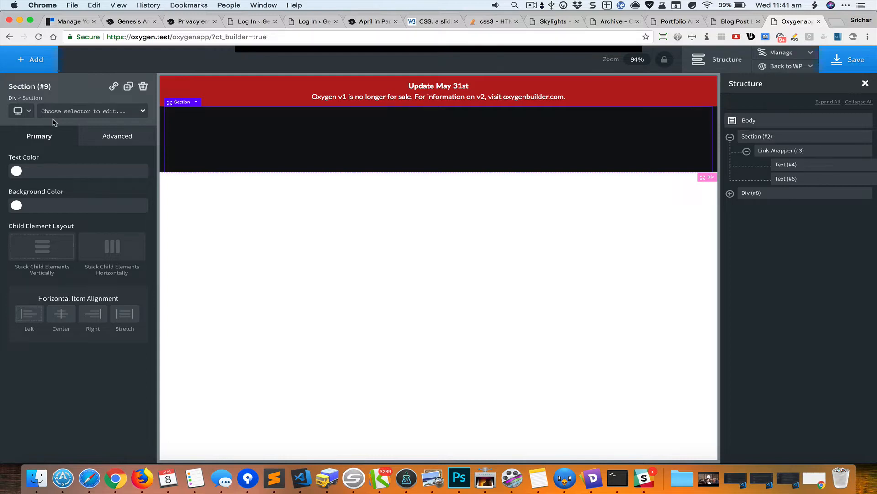
- Add a Link Wrapper inside the dark Div's Section and place an Image in it
{"action": "left_click", "coordinate": [39, 61]}
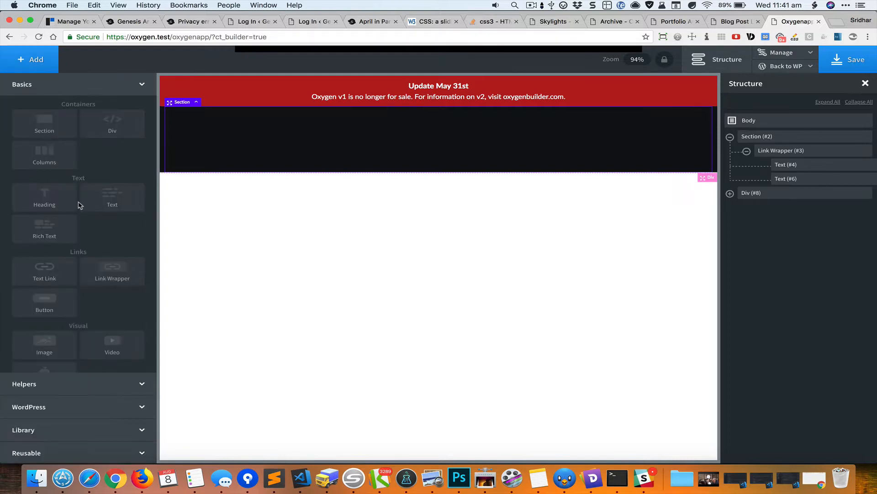
{"action": "left_click", "coordinate": [105, 267]}
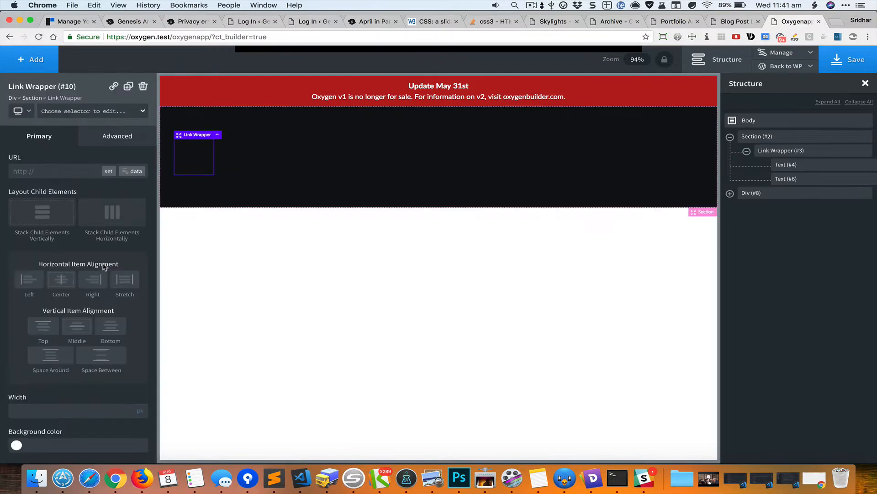
{"action": "left_click", "coordinate": [45, 60]}
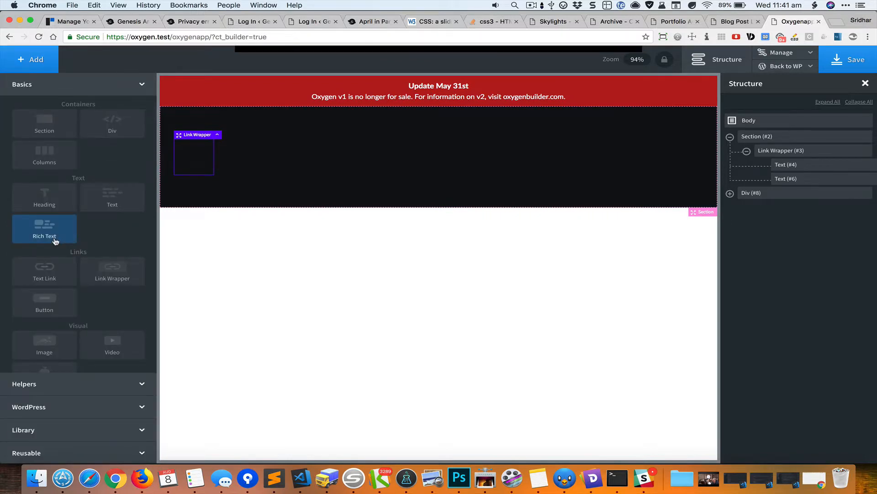
{"action": "left_click", "coordinate": [46, 349]}
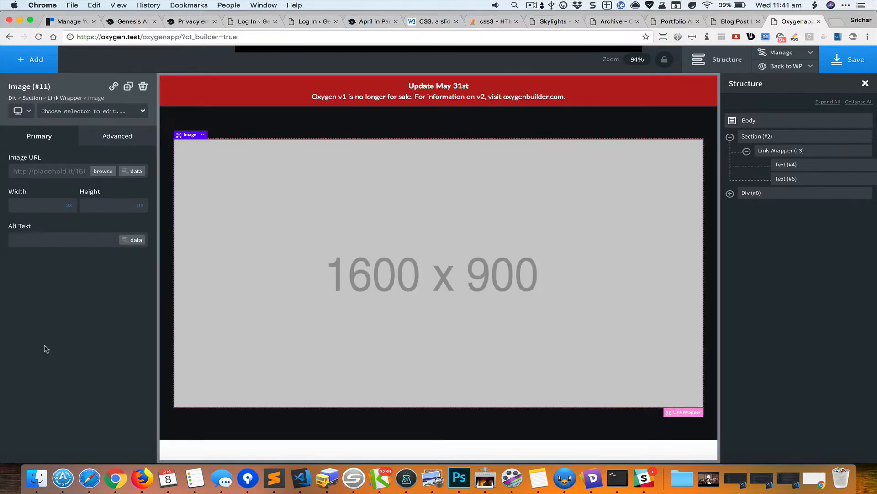
- Use oxygen-logo-white-2.png from the media library as the source of the new Image
{"action": "left_click", "coordinate": [101, 173]}
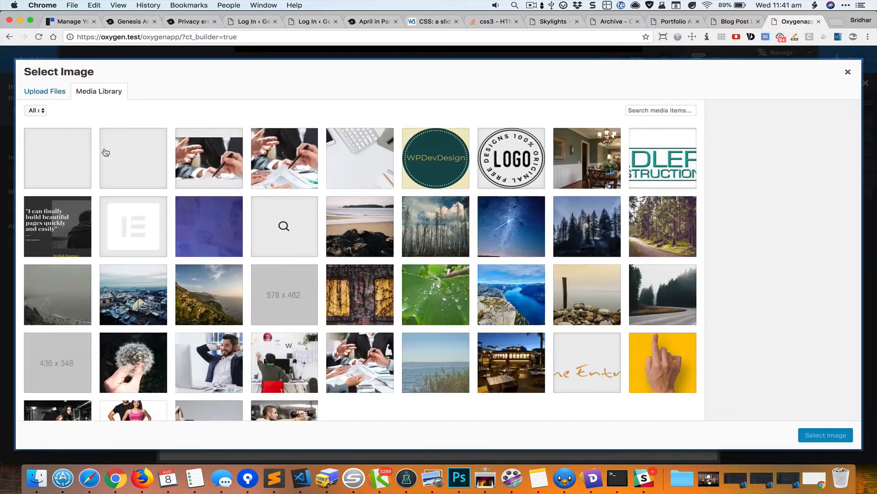
{"action": "left_click", "coordinate": [106, 153]}
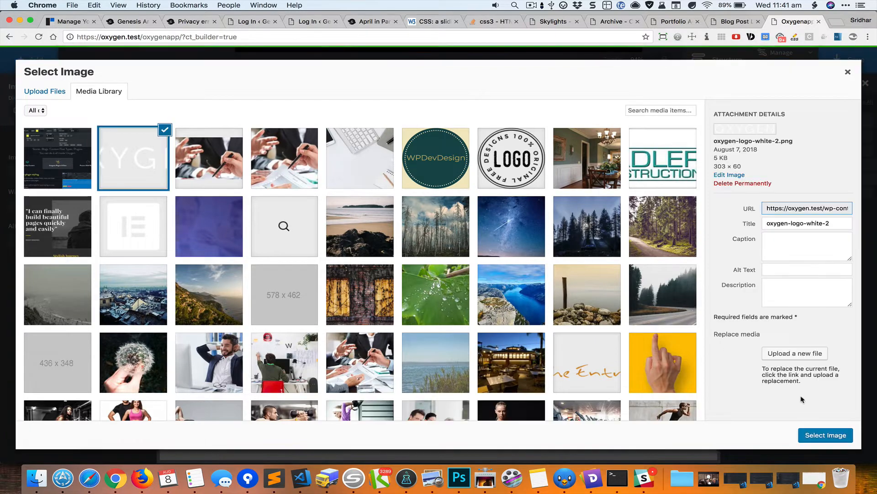
{"action": "left_click", "coordinate": [815, 435]}
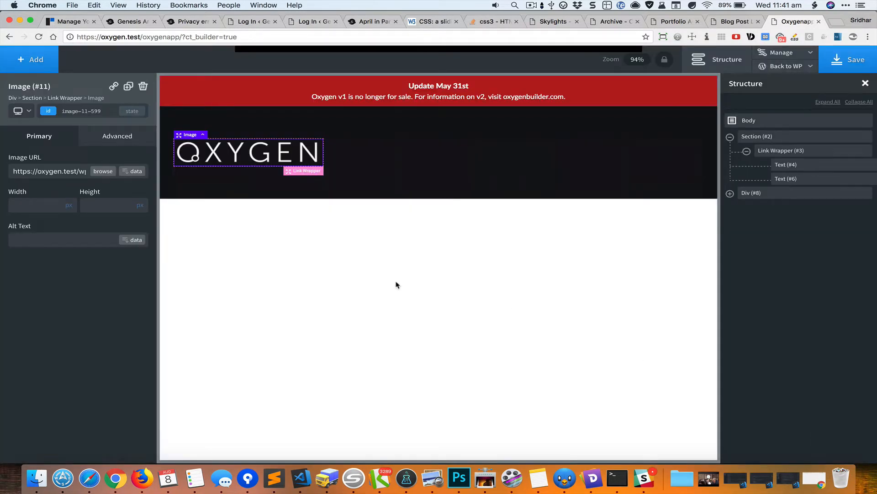
- Set the logo image's height to 28 px after inspecting the original page's logo, and set its Link Wrapper's URL to #
{"action": "key", "text": "super+grave"}
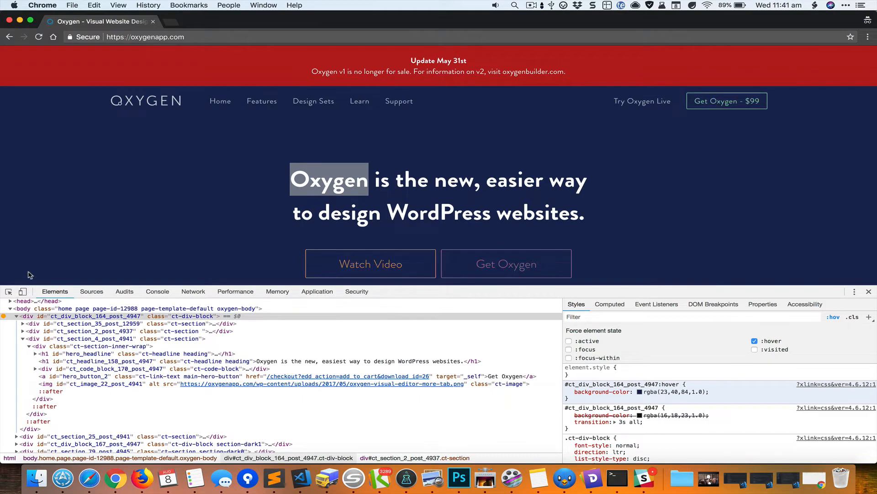
{"action": "left_click", "coordinate": [9, 291]}
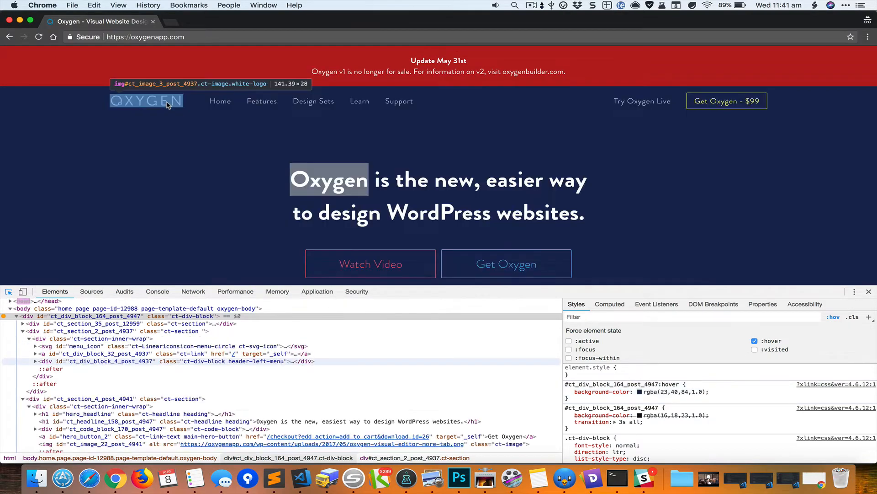
{"action": "left_click", "coordinate": [168, 105]}
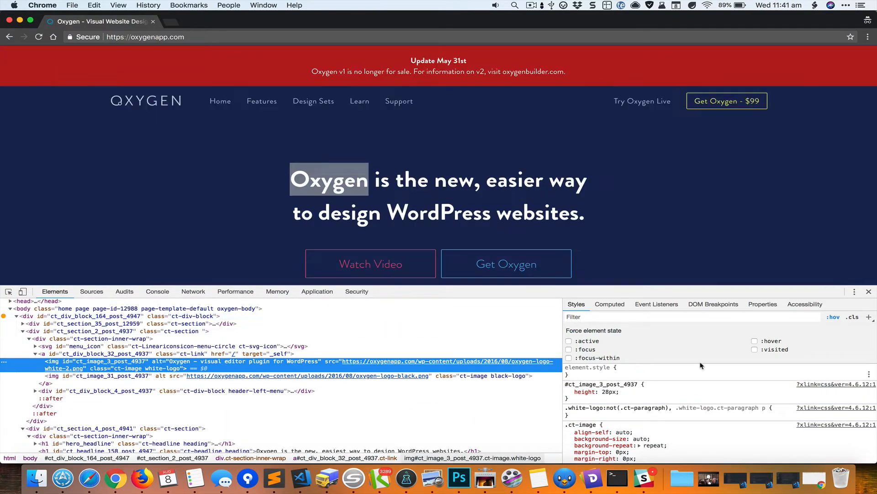
{"action": "left_click", "coordinate": [834, 317]}
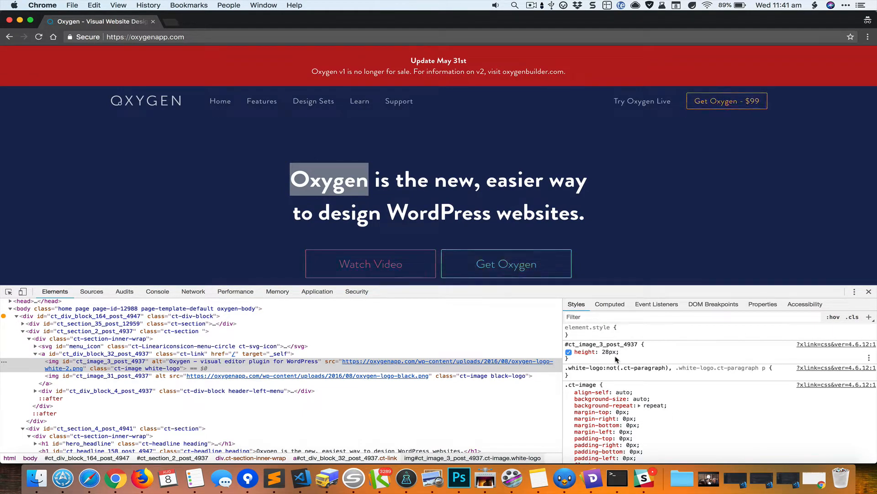
{"action": "key", "text": "super+grave"}
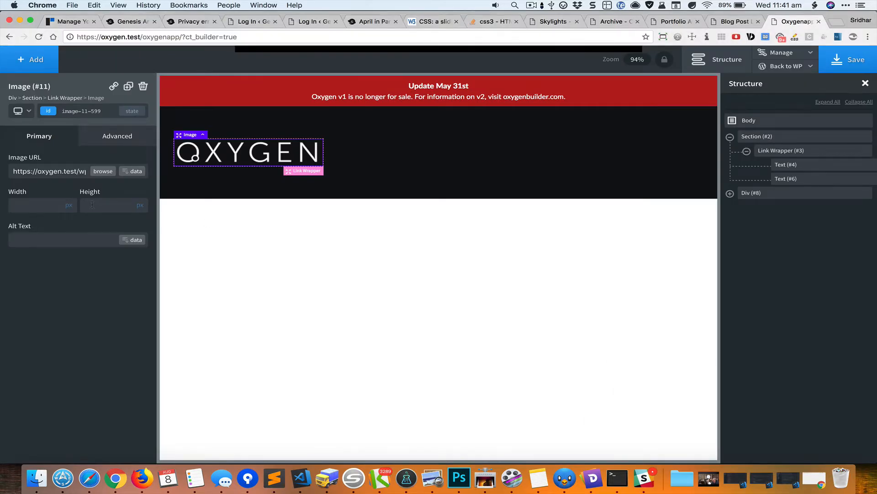
{"action": "left_click", "coordinate": [92, 204]}
{"action": "type", "text": "28"}
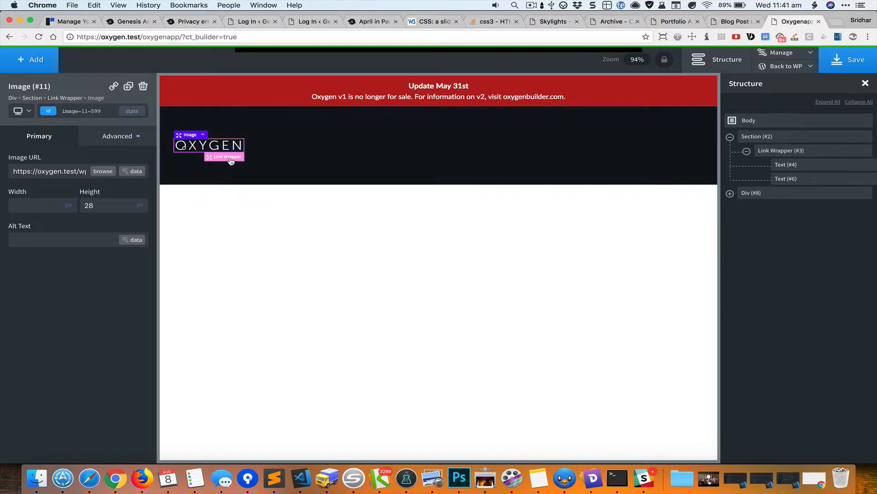
{"action": "left_click", "coordinate": [231, 157]}
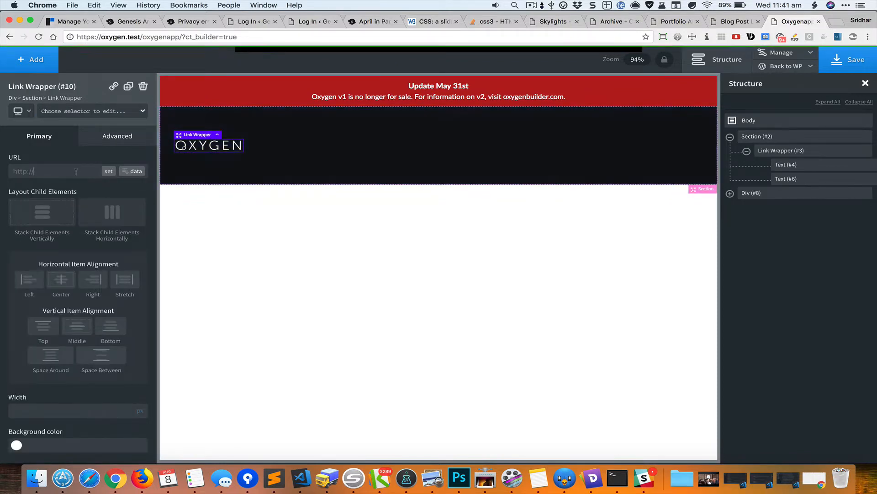
{"action": "type", "text": "#"}
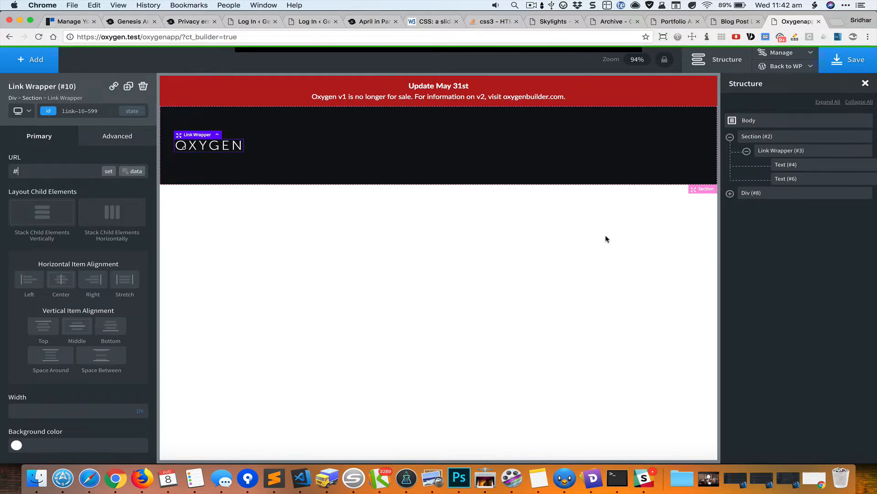
- Add a Menu element to the Section inside the dark Div and assign the Oxygen Menu to it
{"action": "left_click", "coordinate": [752, 193]}
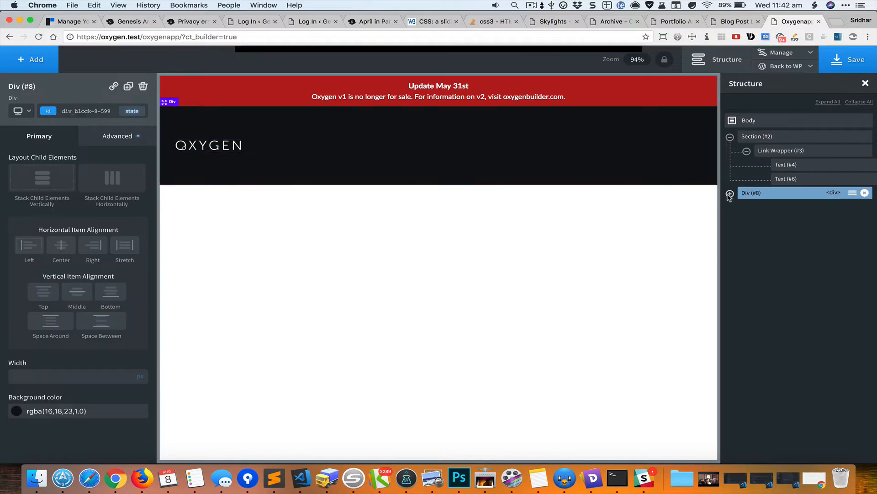
{"action": "left_click", "coordinate": [730, 193]}
{"action": "left_click", "coordinate": [747, 208]}
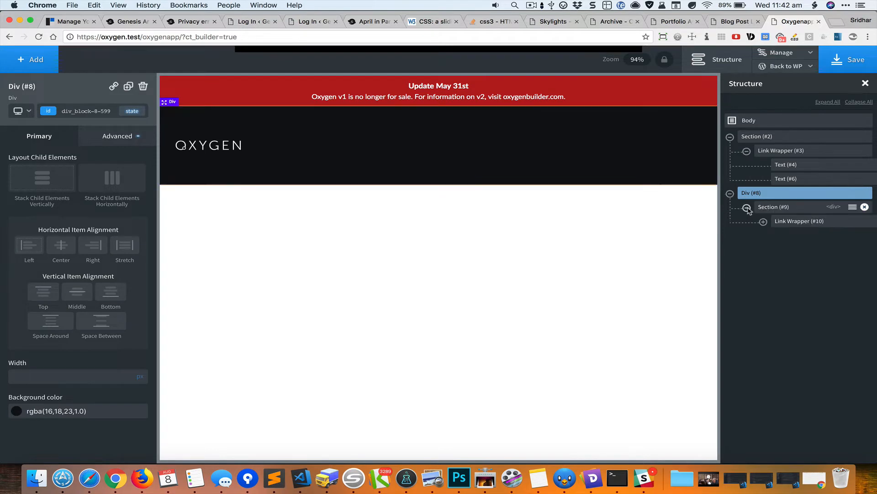
{"action": "left_click", "coordinate": [777, 211]}
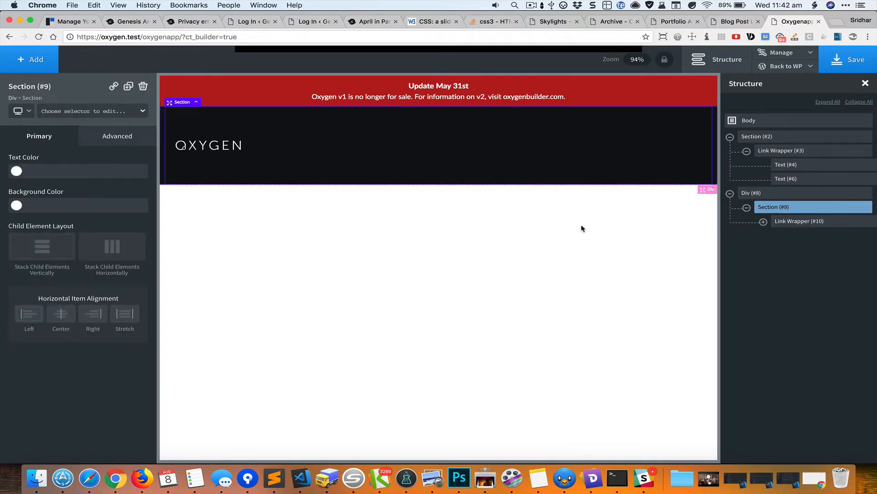
{"action": "left_click", "coordinate": [36, 59]}
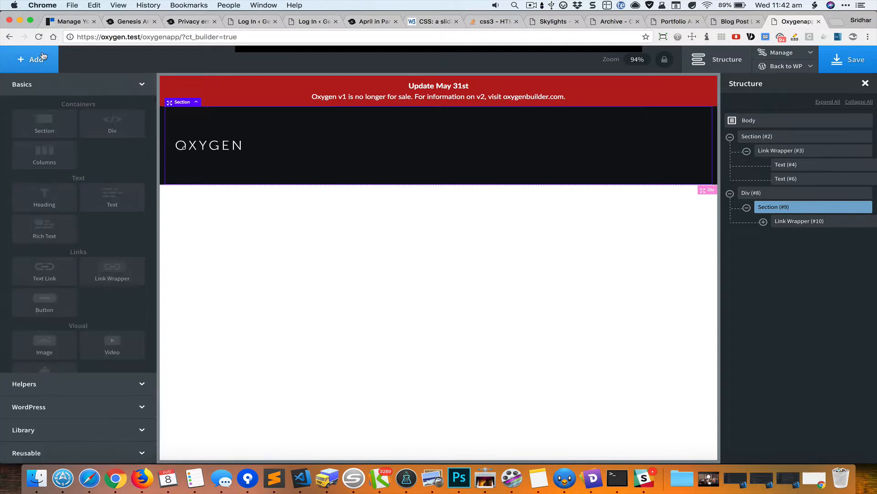
{"action": "left_click", "coordinate": [74, 382]}
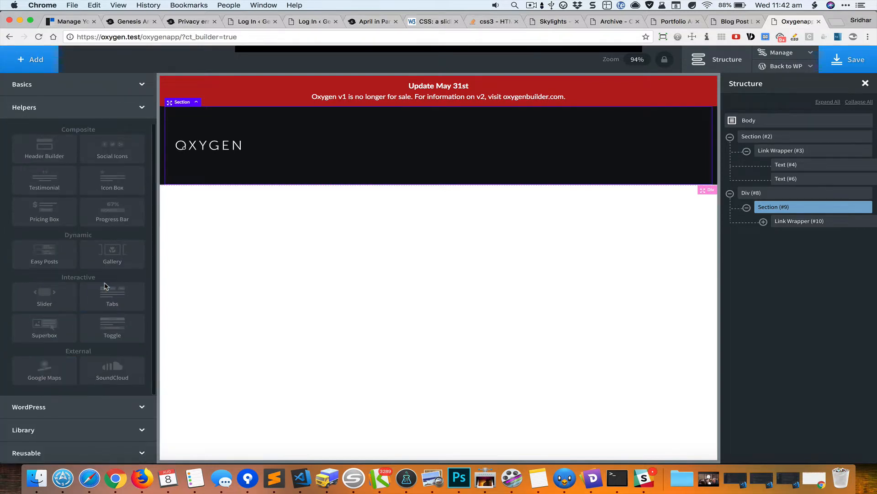
{"action": "left_click", "coordinate": [77, 405]}
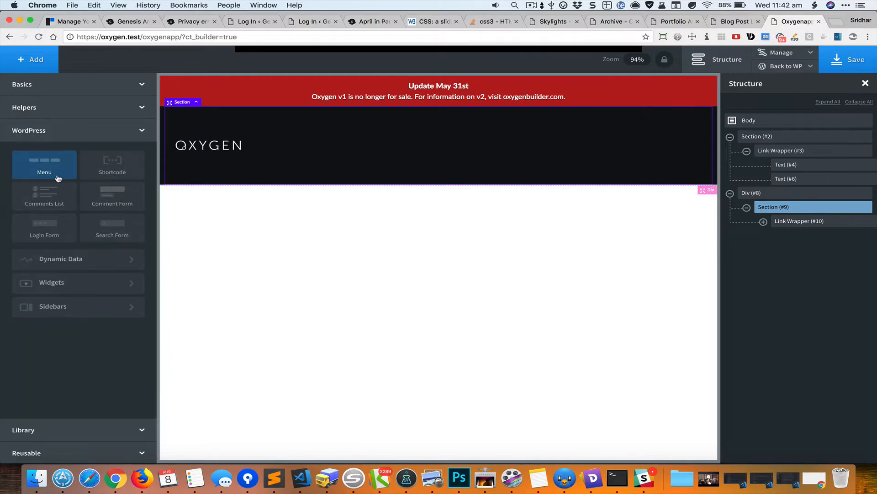
{"action": "left_click", "coordinate": [44, 164]}
{"action": "left_click", "coordinate": [85, 231]}
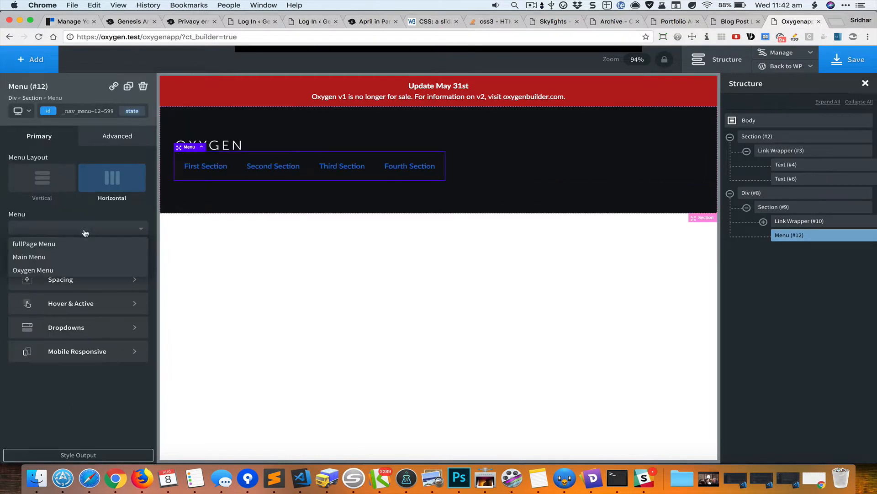
{"action": "left_click", "coordinate": [63, 270]}
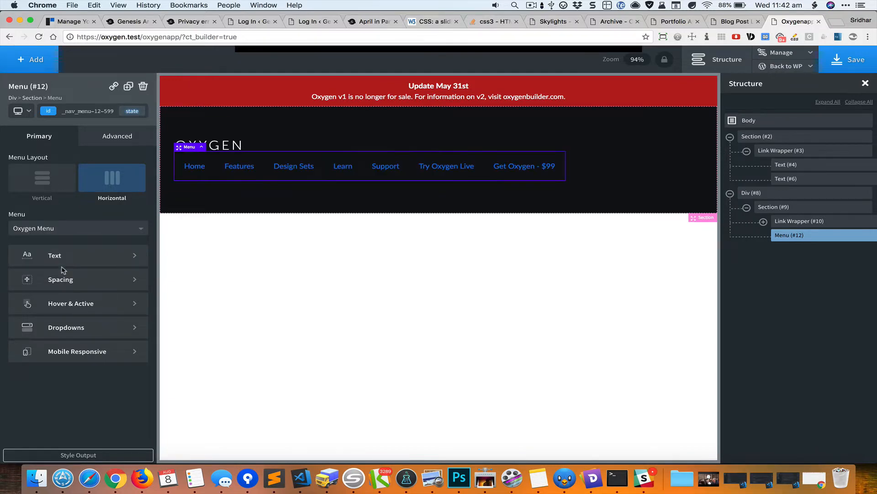
- Inspect the Features link in the original page's header menu and copy its text colour
{"action": "key", "text": "super+grave"}
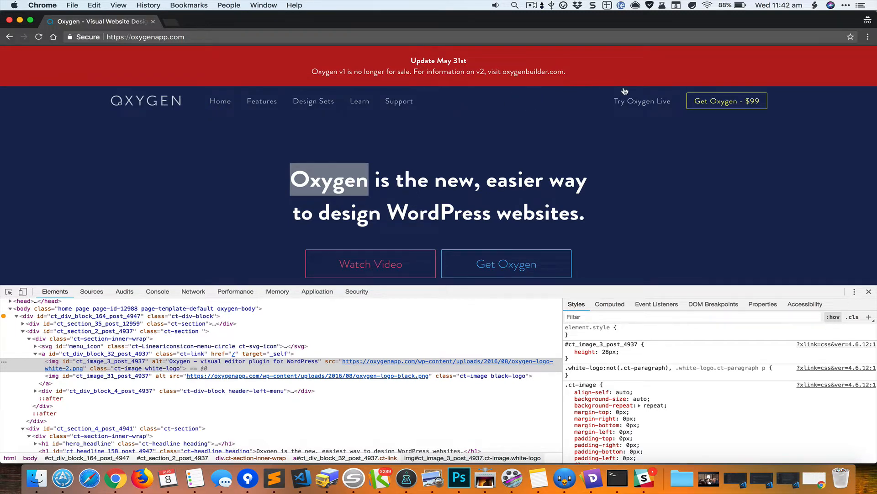
{"action": "key", "text": "super+grave"}
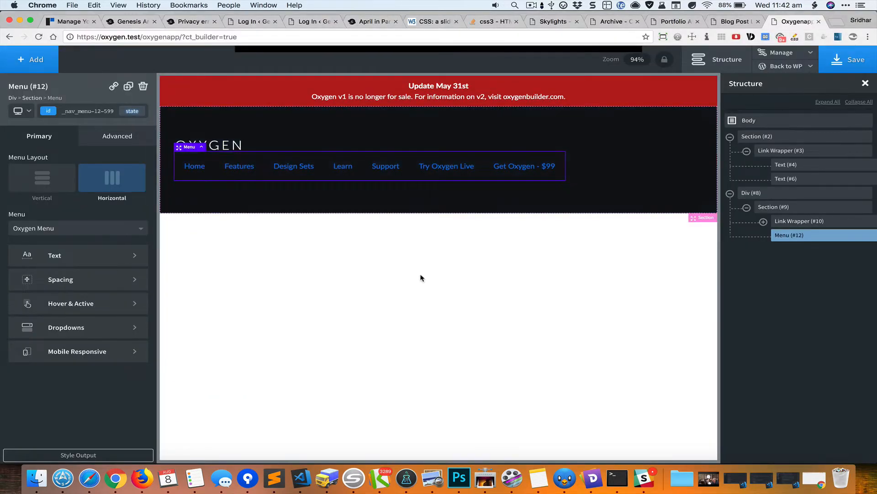
{"action": "key", "text": "super+grave"}
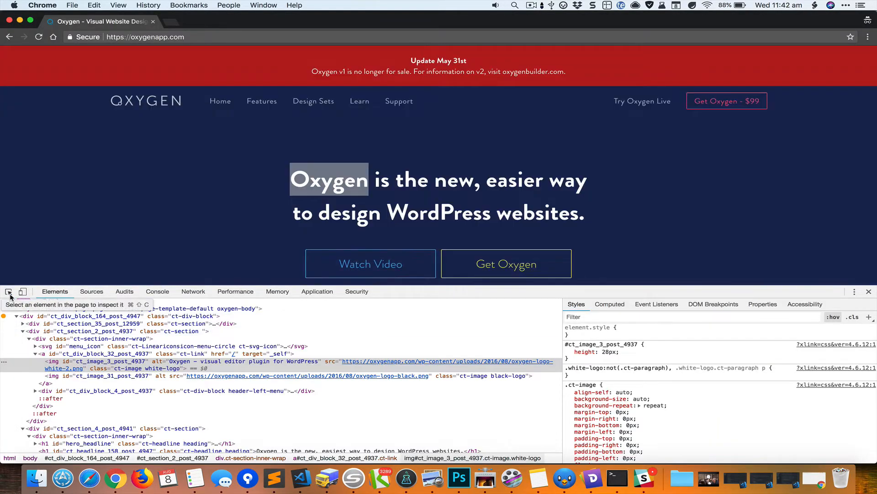
{"action": "left_click", "coordinate": [10, 296]}
{"action": "left_click", "coordinate": [269, 104]}
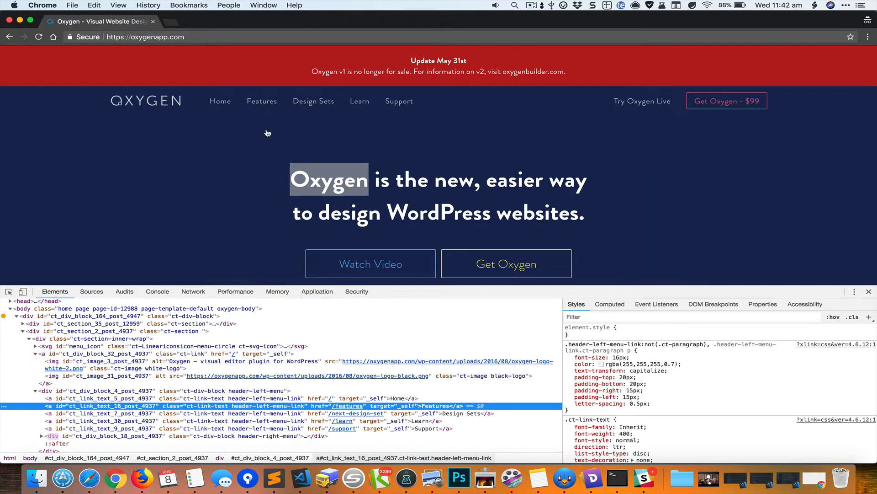
{"action": "left_click", "coordinate": [651, 364]}
{"action": "key", "text": "super+c"}
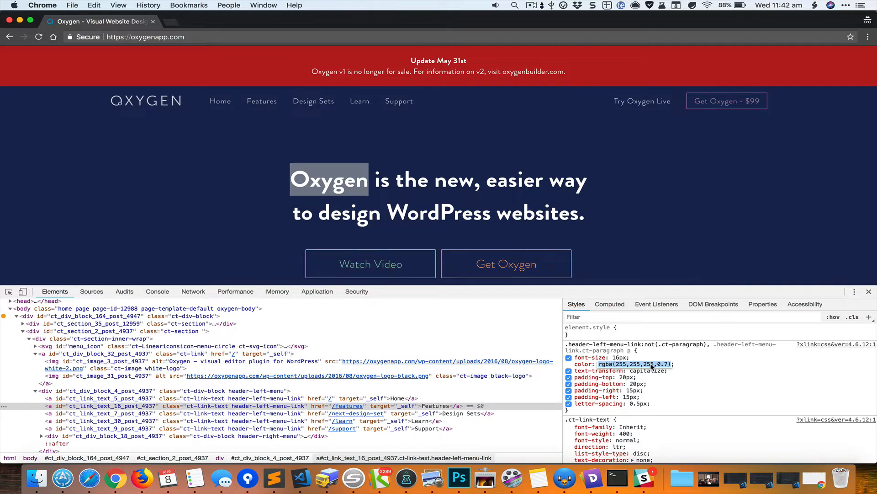
- Set the Menu's text colour to rgba(255,255,255,0.7)
{"action": "key", "text": "super+grave"}
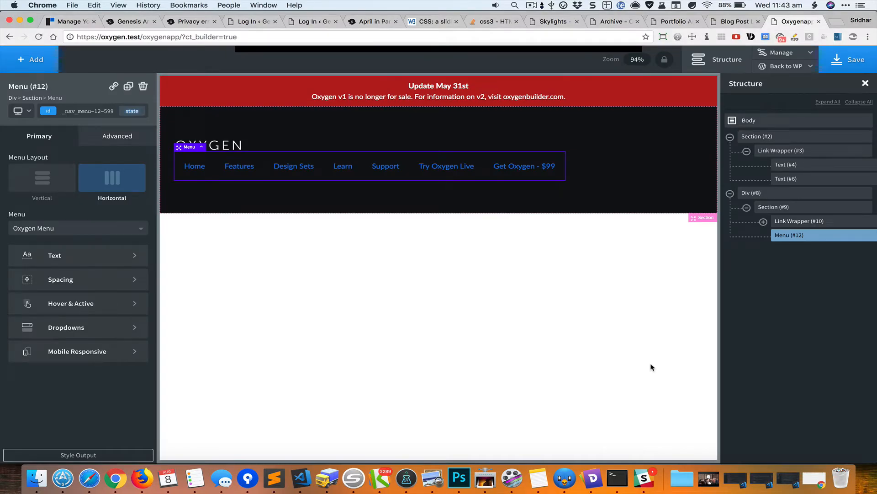
{"action": "left_click", "coordinate": [101, 262]}
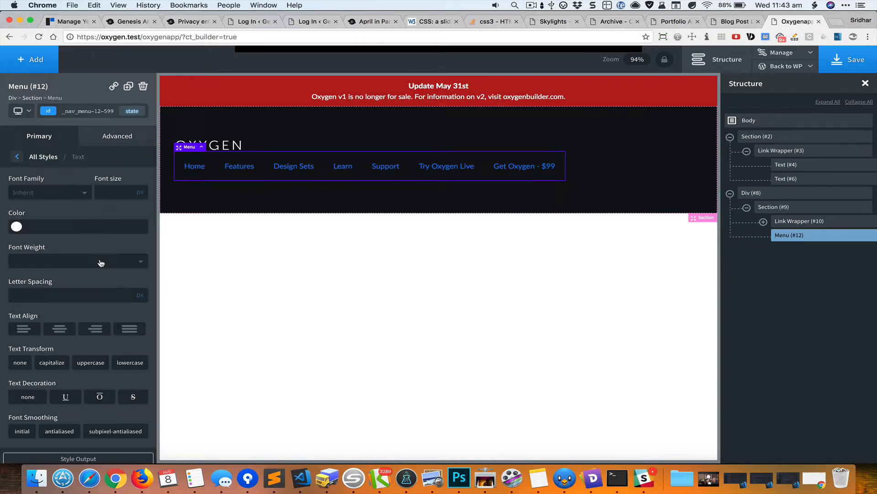
{"action": "left_click", "coordinate": [78, 224]}
{"action": "key", "text": "super+v"}
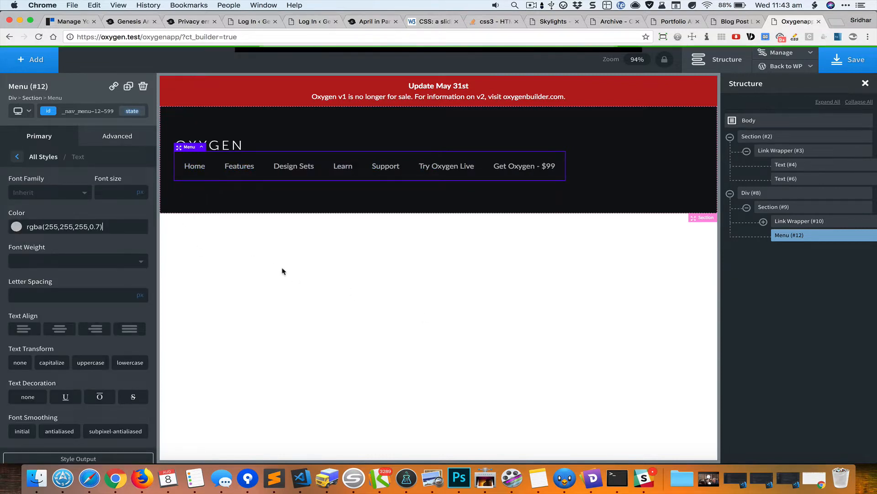
- Check the original menu link's styles, then set the Menu's hover text colour to #fff and clear its hover background colour
{"action": "key", "text": "super+grave"}
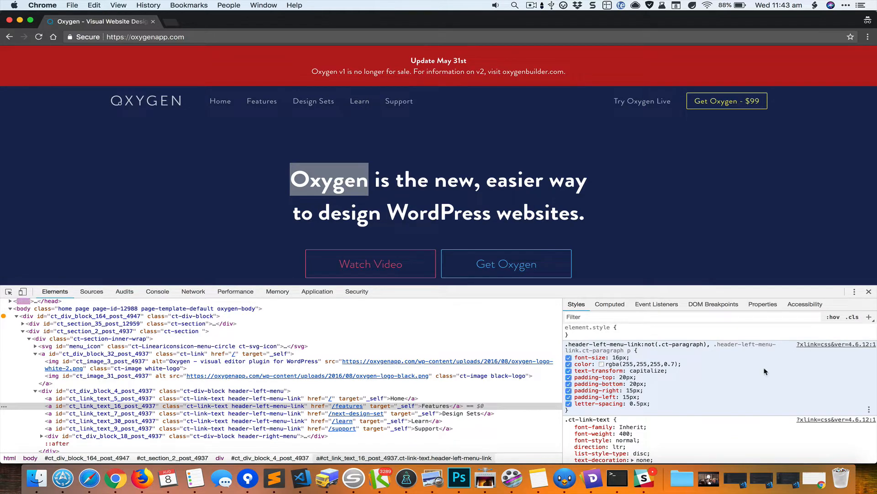
{"action": "key", "text": "super+grave"}
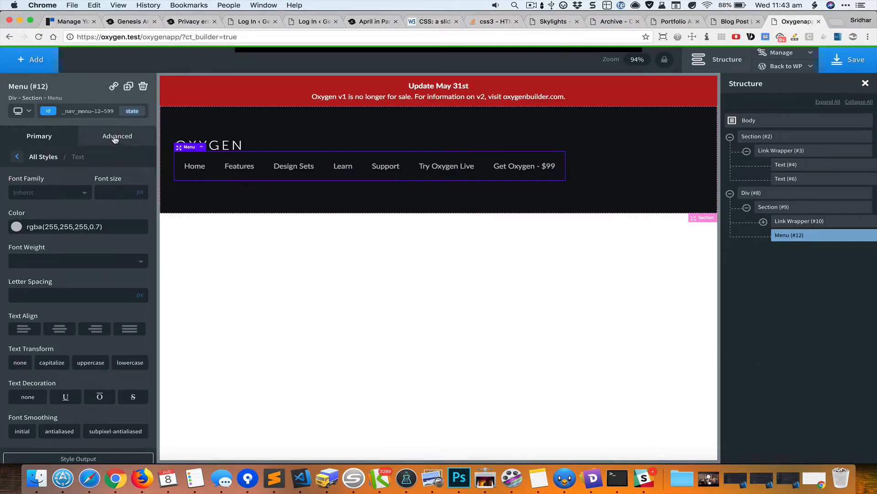
{"action": "left_click", "coordinate": [36, 156]}
{"action": "left_click", "coordinate": [48, 303]}
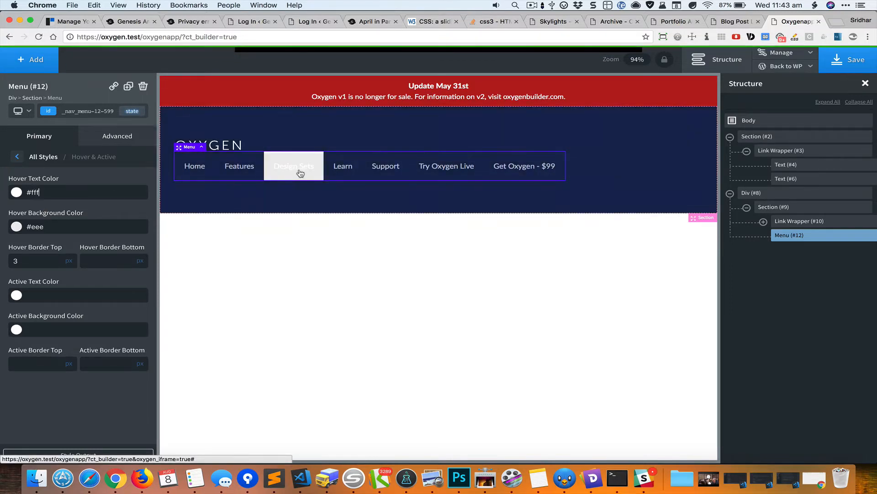
{"action": "left_click", "coordinate": [62, 228]}
{"action": "key", "text": "super+a"}
{"action": "key", "text": "BackSpace"}
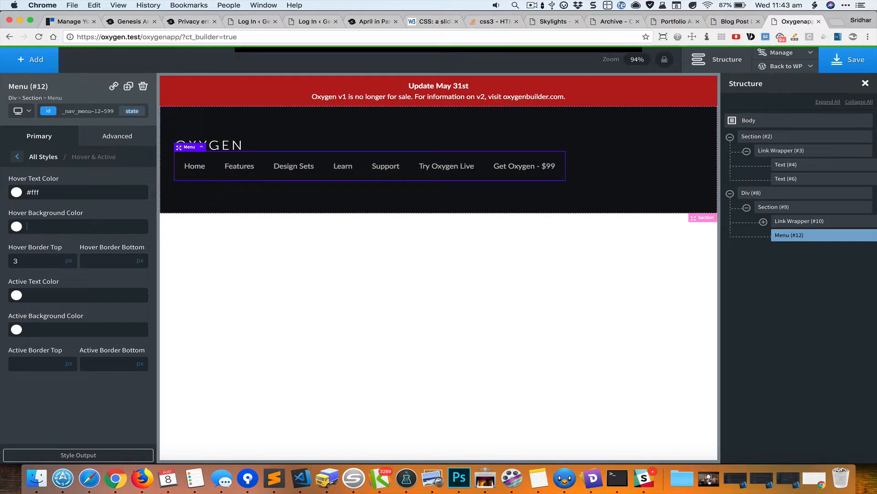
- Clear the Menu's hover top border width
{"action": "left_click", "coordinate": [49, 256]}
{"action": "key", "text": "BackSpace"}
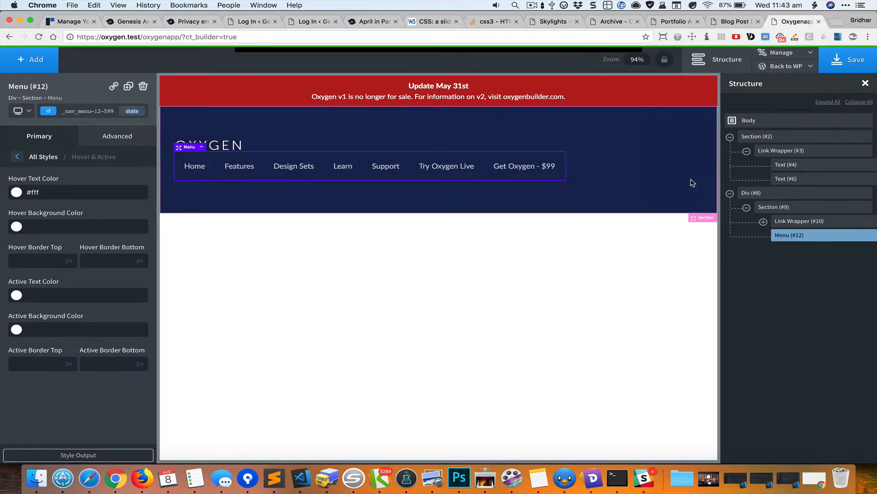
- Inspect the header logo image on the original oxygenapp.com page and check the styles of its parent link
{"action": "key", "text": "super+grave"}
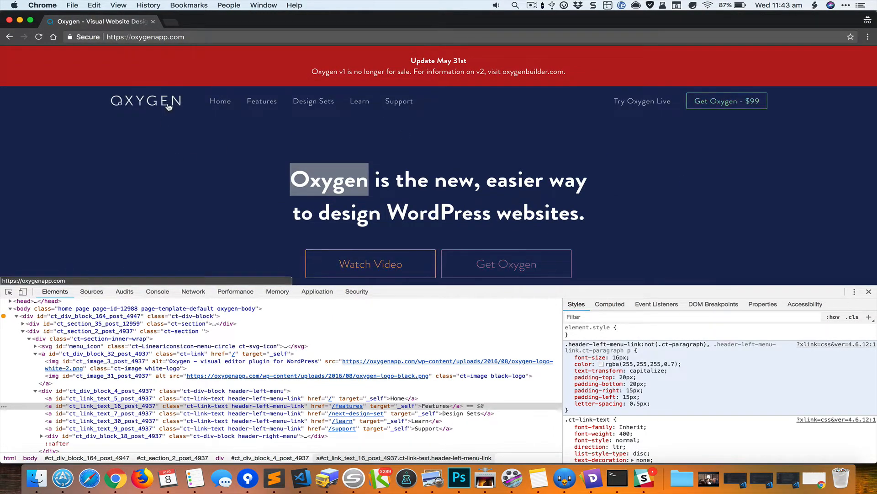
{"action": "left_click", "coordinate": [8, 291]}
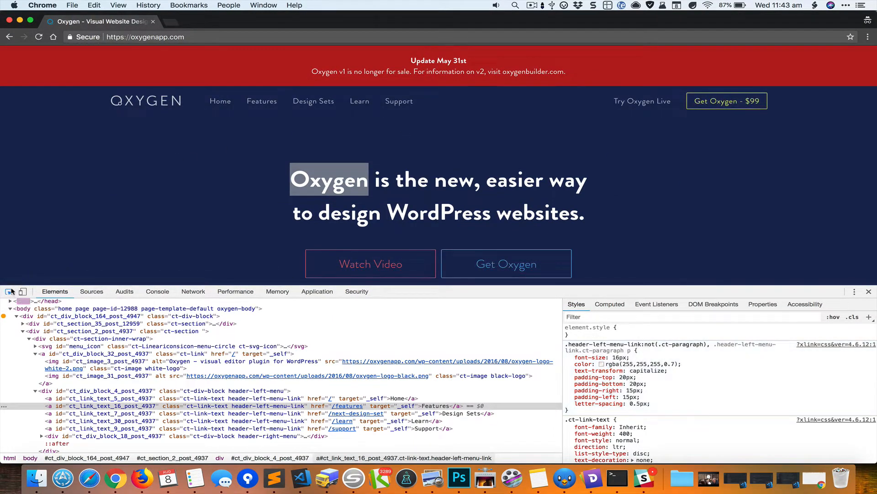
{"action": "left_click", "coordinate": [161, 105]}
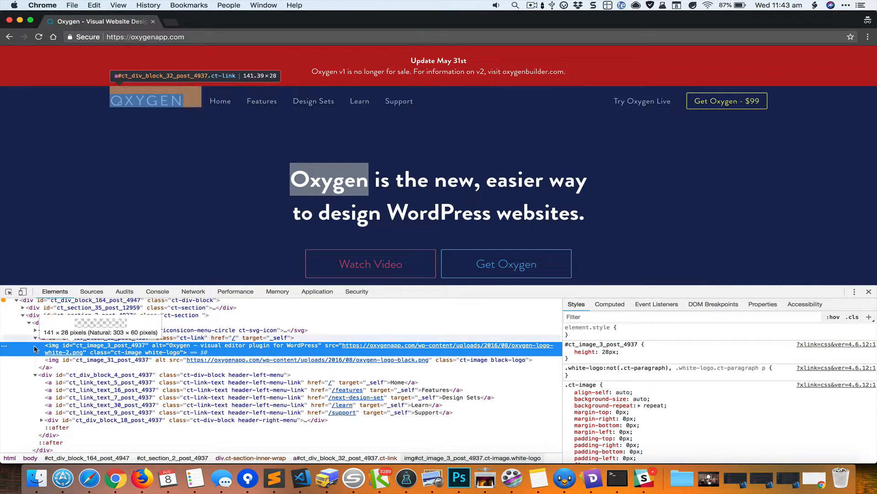
{"action": "left_click", "coordinate": [45, 338]}
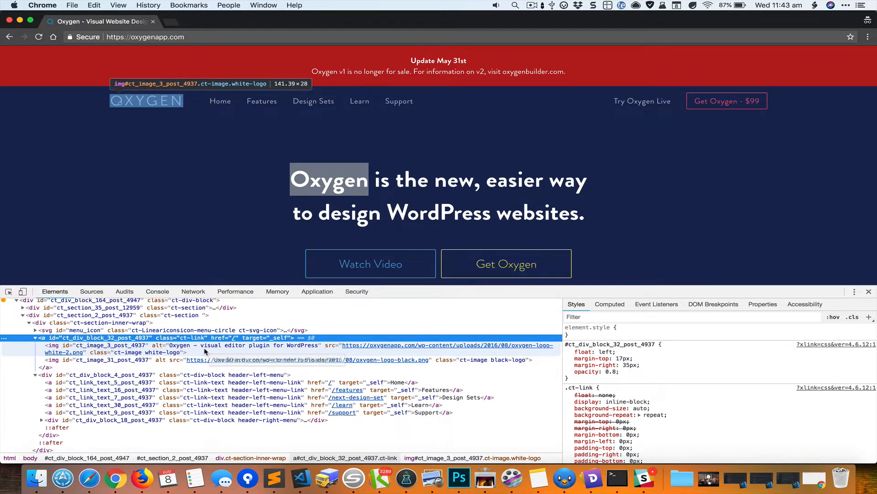
- Back in the Oxygen builder, set the opacity of the logo's Link Wrapper to 0.8
{"action": "key", "text": "super+grave"}
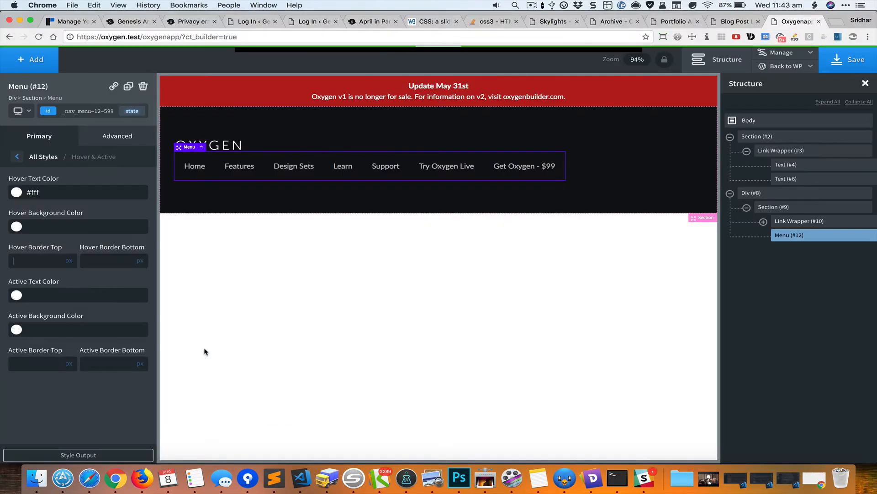
{"action": "left_click", "coordinate": [789, 222]}
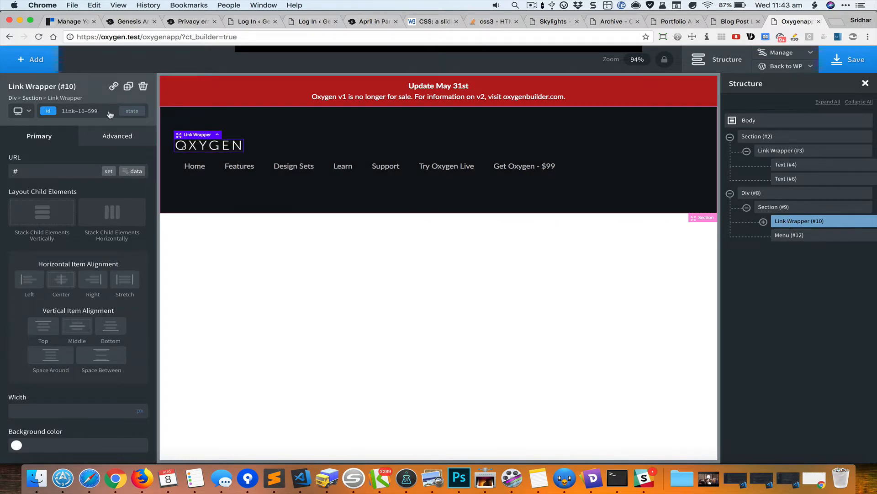
{"action": "left_click", "coordinate": [110, 141]}
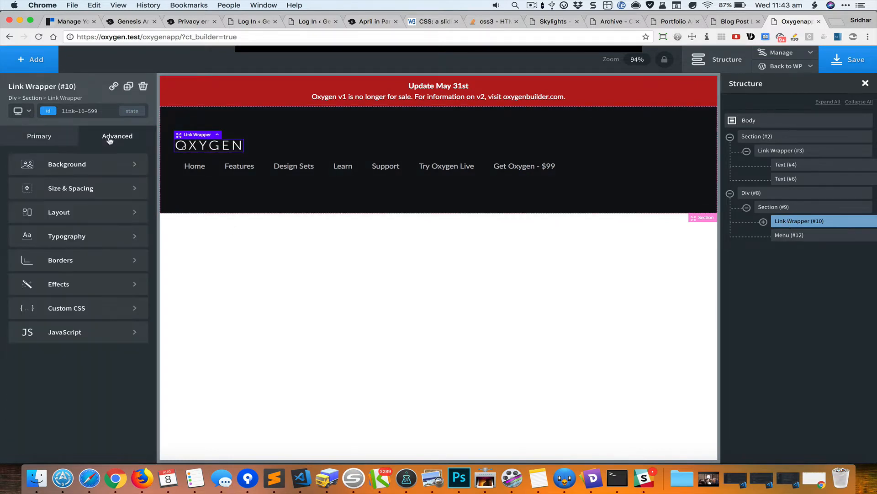
{"action": "left_click", "coordinate": [102, 285]}
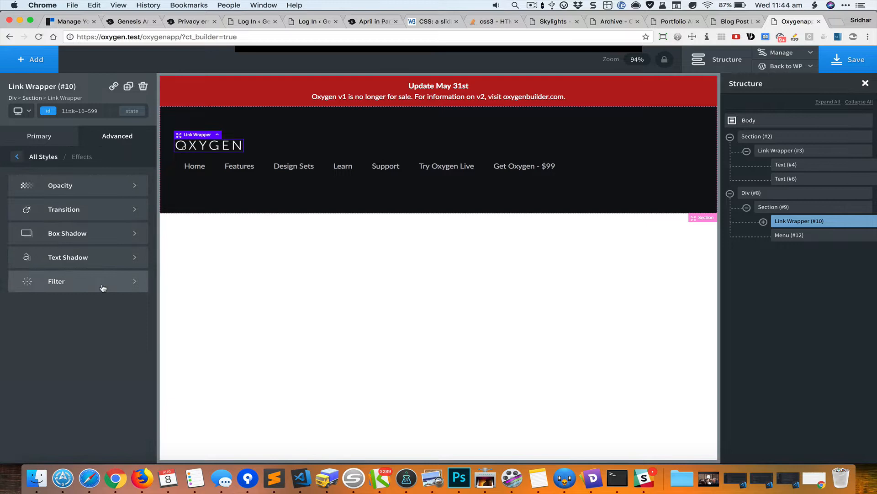
{"action": "left_click", "coordinate": [85, 182]}
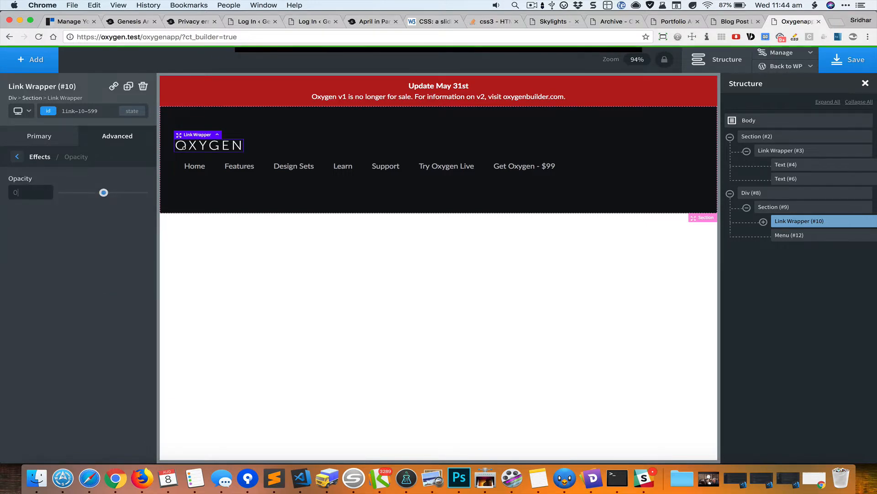
{"action": "left_click", "coordinate": [38, 187]}
{"action": "type", "text": "0.8"}
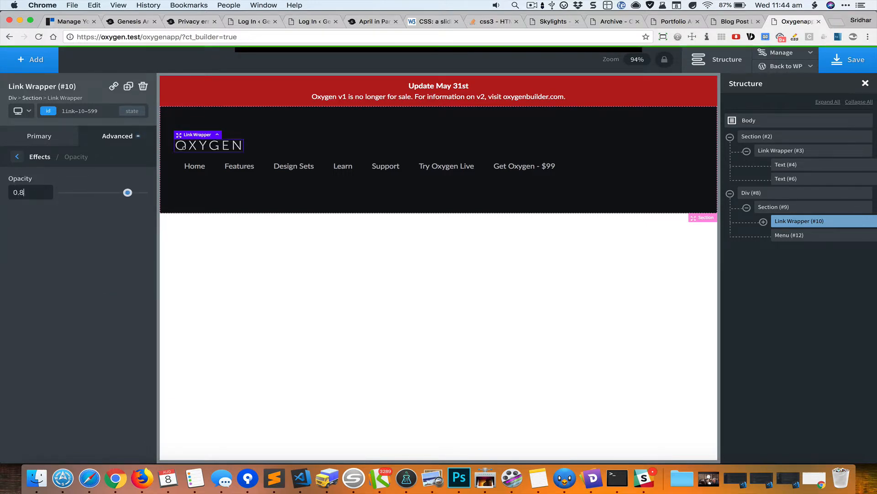
- Set the logo Link Wrapper's opacity to 1 for its hover state, and return to editing the original state
{"action": "left_click", "coordinate": [131, 110]}
{"action": "left_click", "coordinate": [18, 140]}
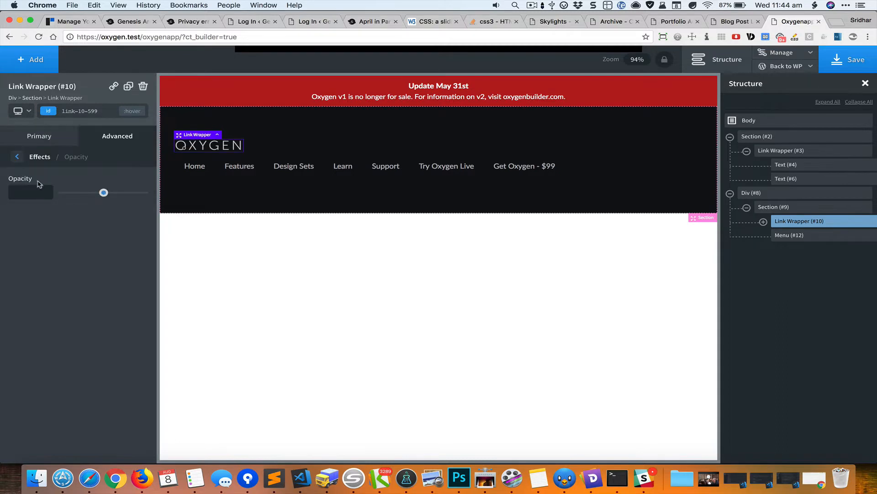
{"action": "left_click", "coordinate": [30, 188]}
{"action": "type", "text": "1"}
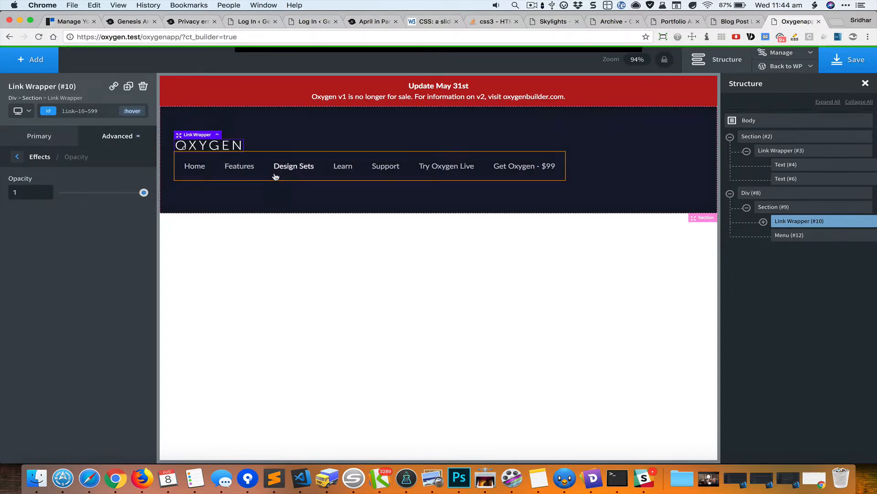
{"action": "left_click", "coordinate": [131, 110]}
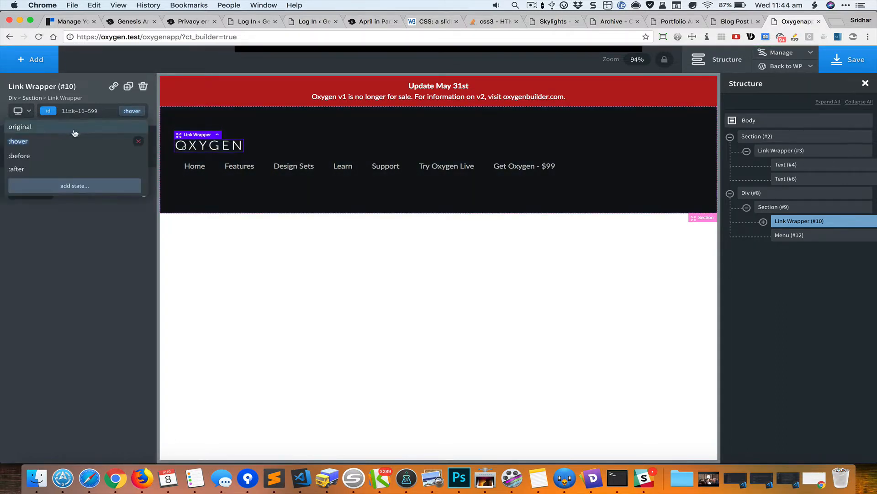
{"action": "left_click", "coordinate": [64, 127]}
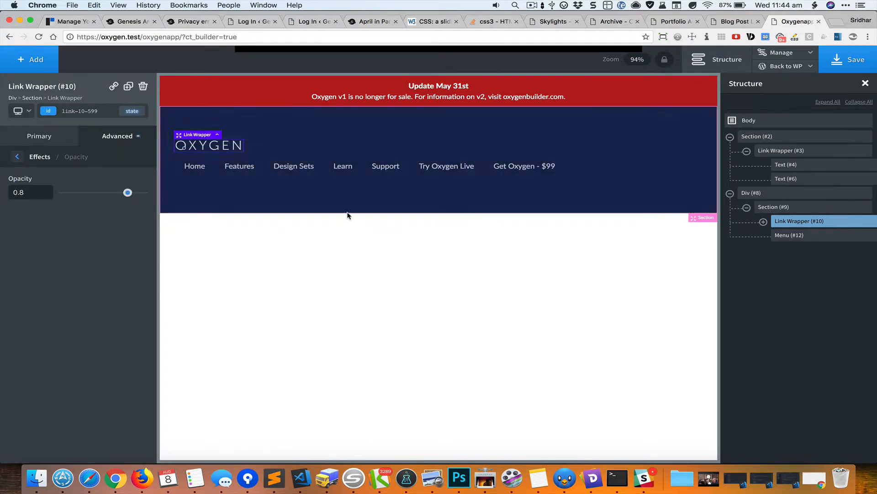
- Stack the header Section's child elements horizontally and align them vertically to the middle
{"action": "left_click", "coordinate": [790, 209]}
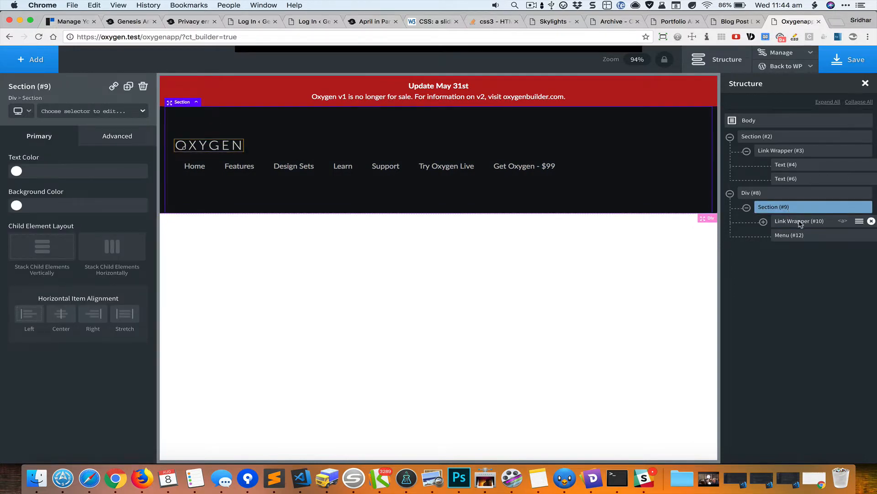
{"action": "left_click", "coordinate": [801, 223]}
{"action": "left_click", "coordinate": [804, 236]}
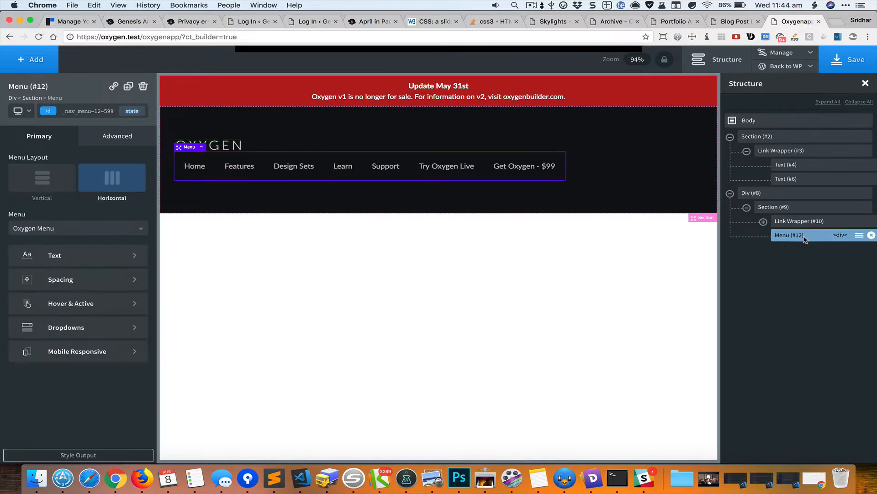
{"action": "left_click", "coordinate": [798, 211]}
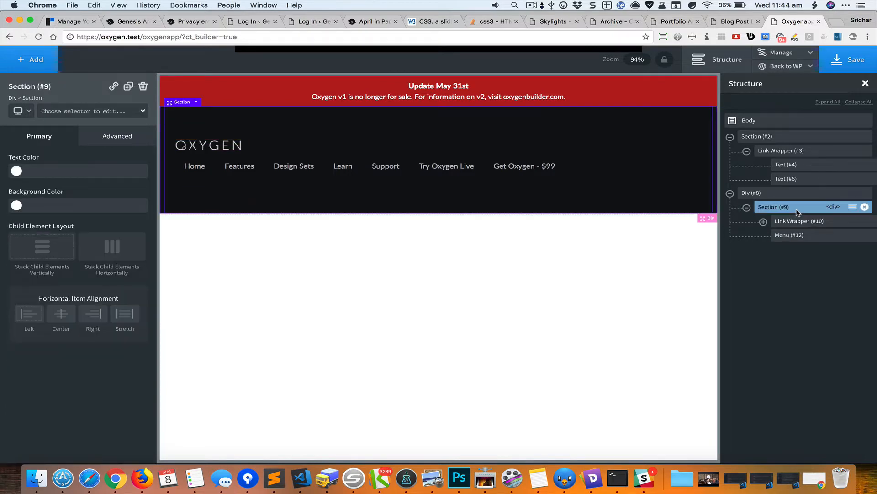
{"action": "left_click", "coordinate": [127, 255]}
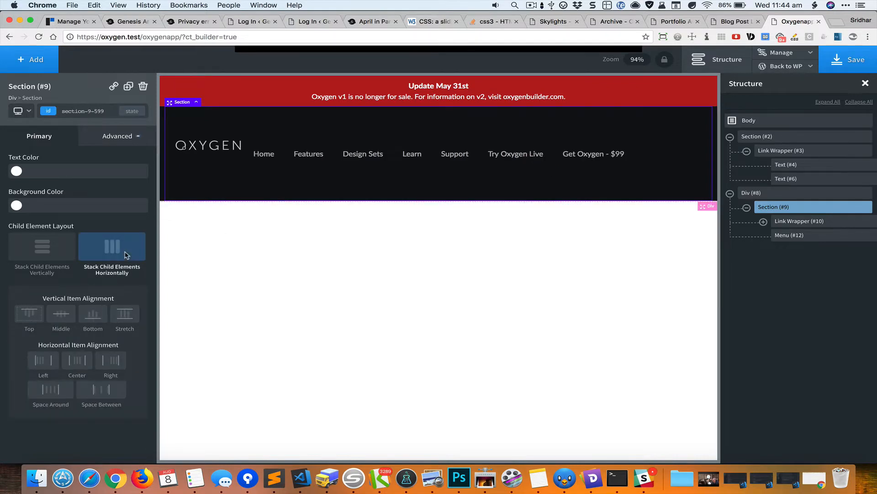
{"action": "left_click", "coordinate": [71, 317]}
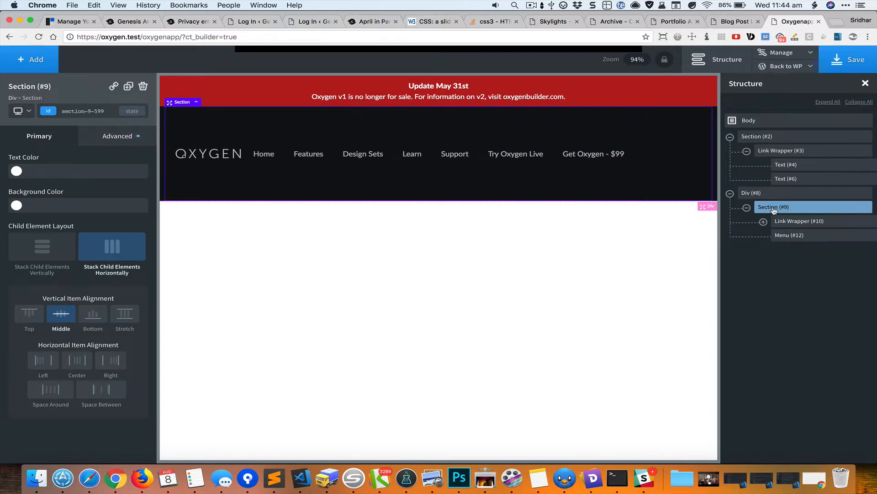
- Set the header Section's top and bottom container padding to 0 px
{"action": "left_click", "coordinate": [119, 143]}
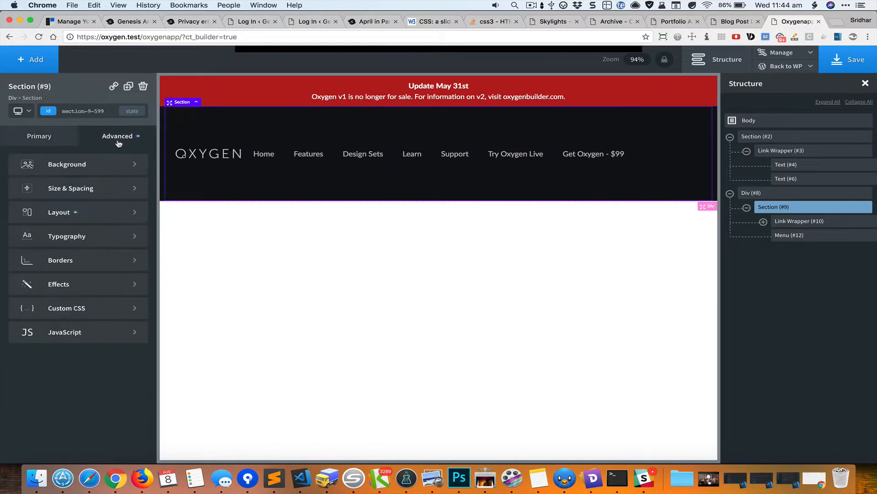
{"action": "left_click", "coordinate": [111, 189]}
{"action": "left_click", "coordinate": [73, 191]}
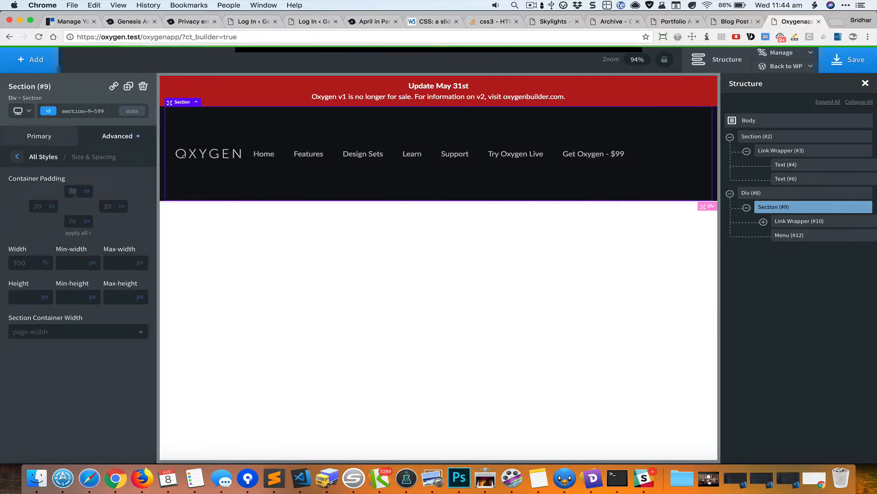
{"action": "type", "text": "0"}
{"action": "left_click", "coordinate": [77, 222]}
{"action": "type", "text": "0"}
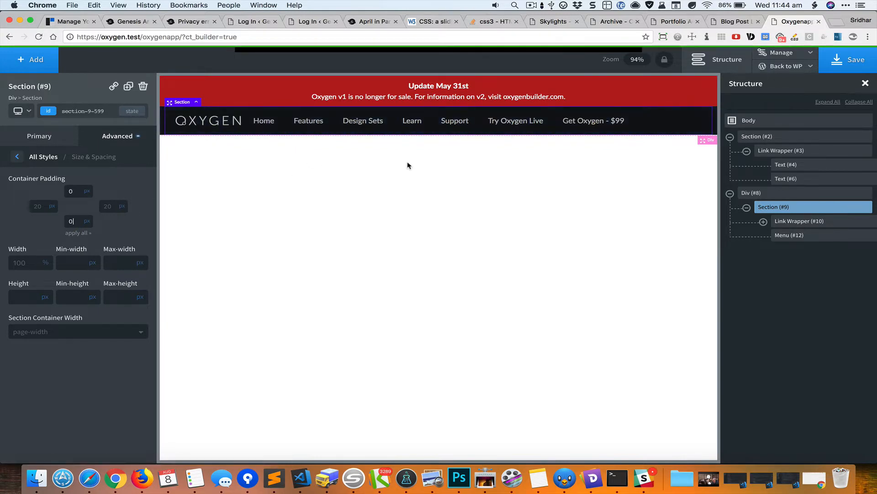
- Increase the right margin of the logo's Link Wrapper on the canvas to add a little space before the menu
{"action": "left_click", "coordinate": [787, 222]}
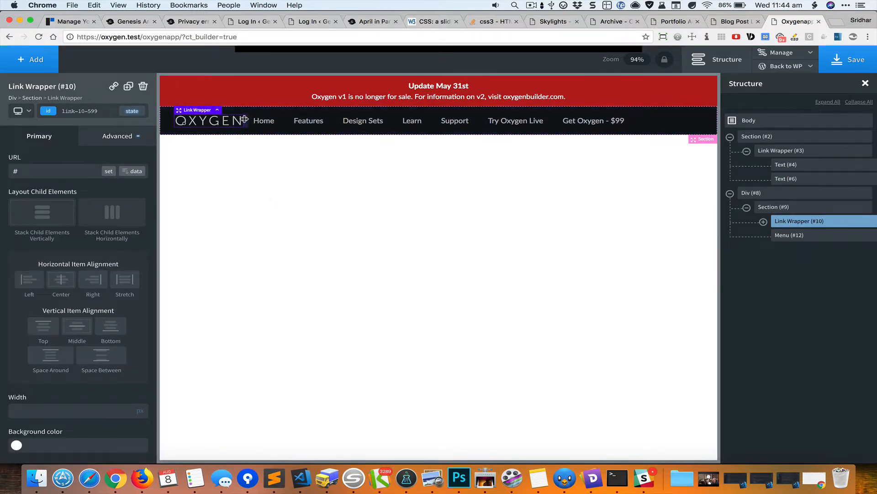
{"action": "left_click_drag", "start_coordinate": [243, 120], "coordinate": [252, 120]}
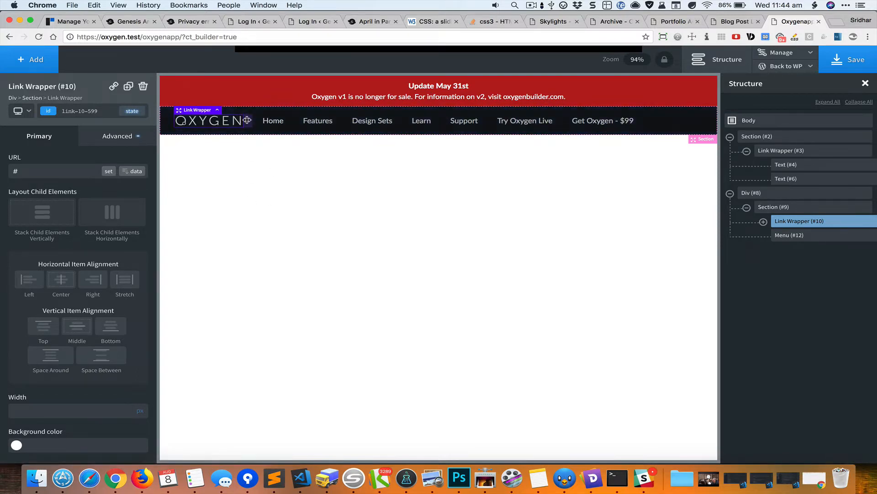
{"action": "left_click_drag", "start_coordinate": [250, 120], "coordinate": [252, 120]}
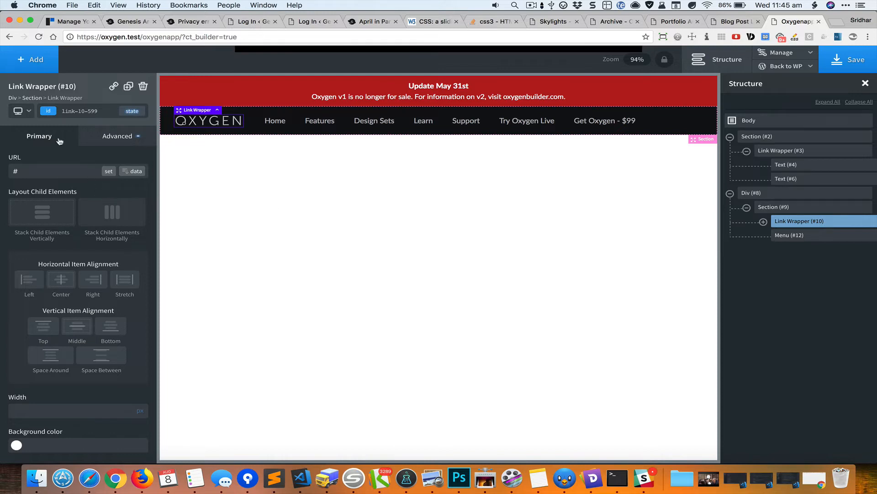
- Review the header Section as the parent of its child elements, the logo's Link Wrapper and the Menu
{"action": "left_click", "coordinate": [787, 235]}
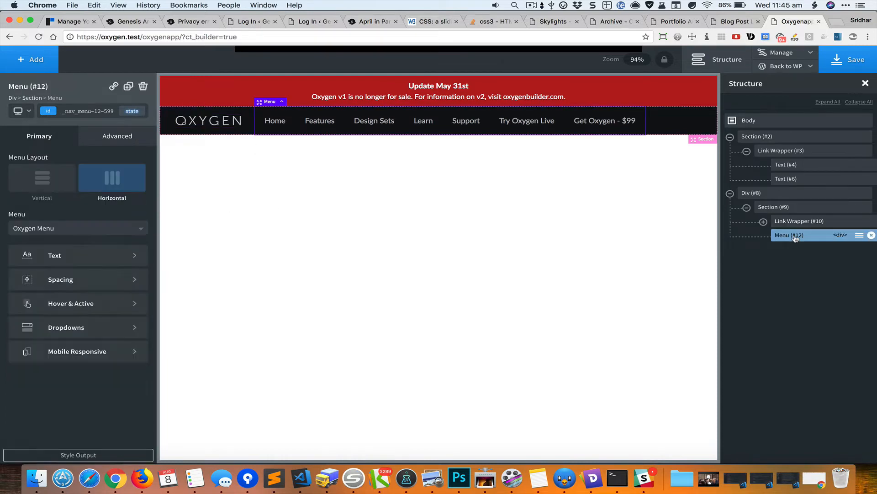
{"action": "left_click", "coordinate": [784, 208]}
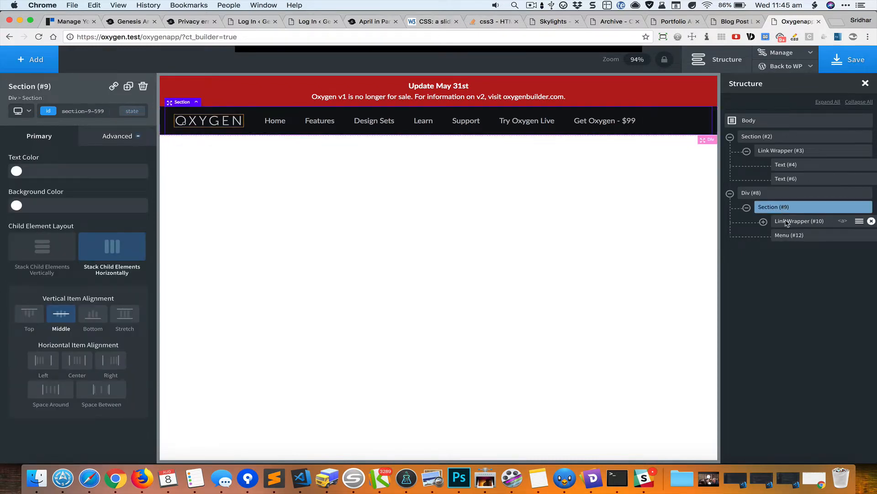
{"action": "left_click", "coordinate": [785, 221]}
{"action": "left_click", "coordinate": [786, 235]}
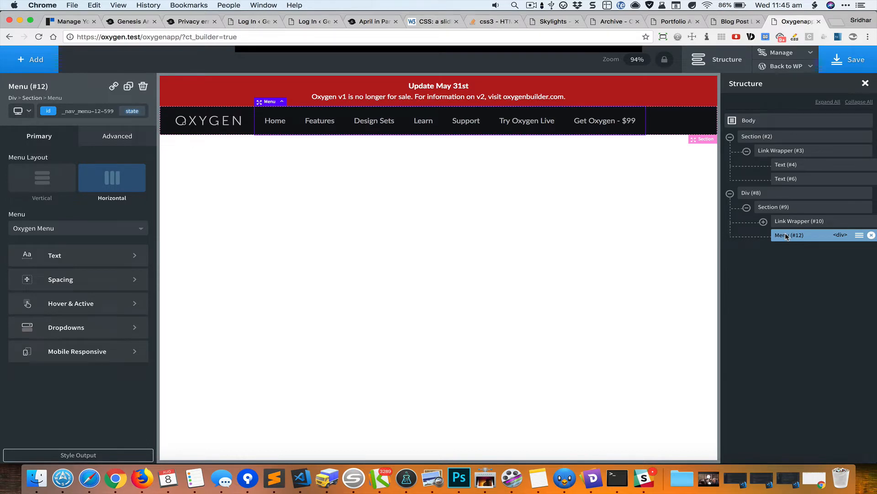
{"action": "left_click", "coordinate": [785, 208]}
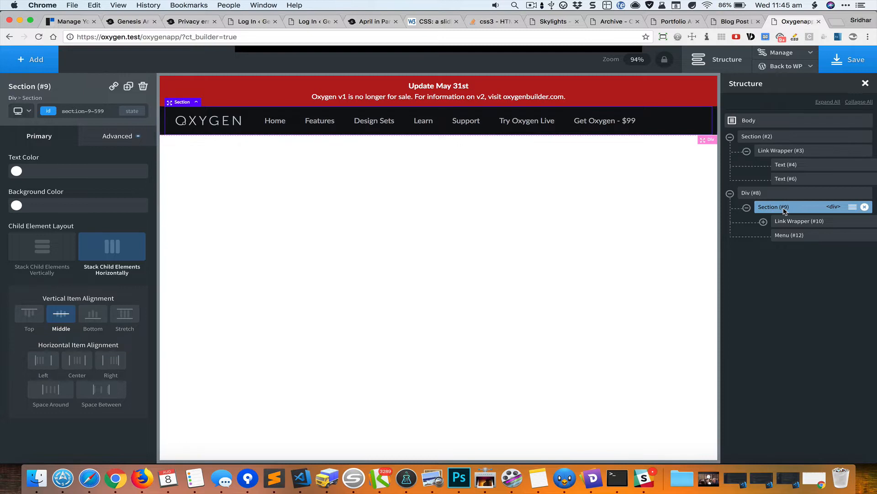
{"action": "left_click", "coordinate": [787, 235]}
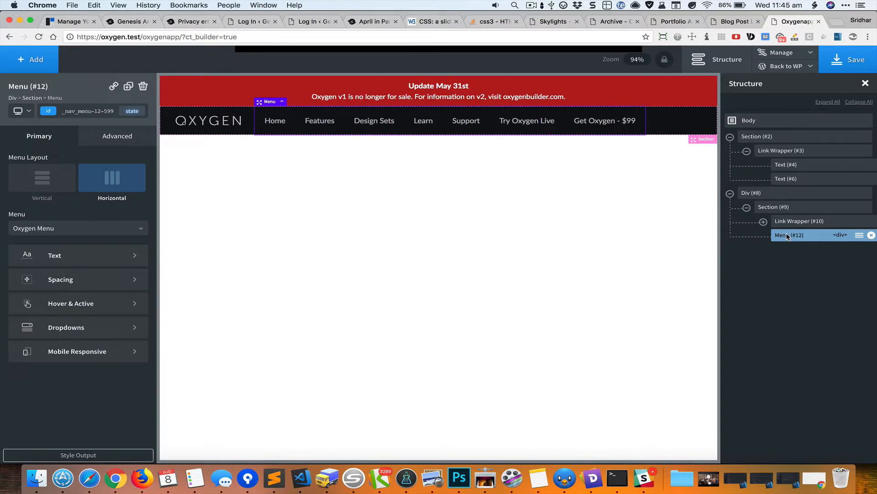
{"action": "left_click", "coordinate": [782, 206]}
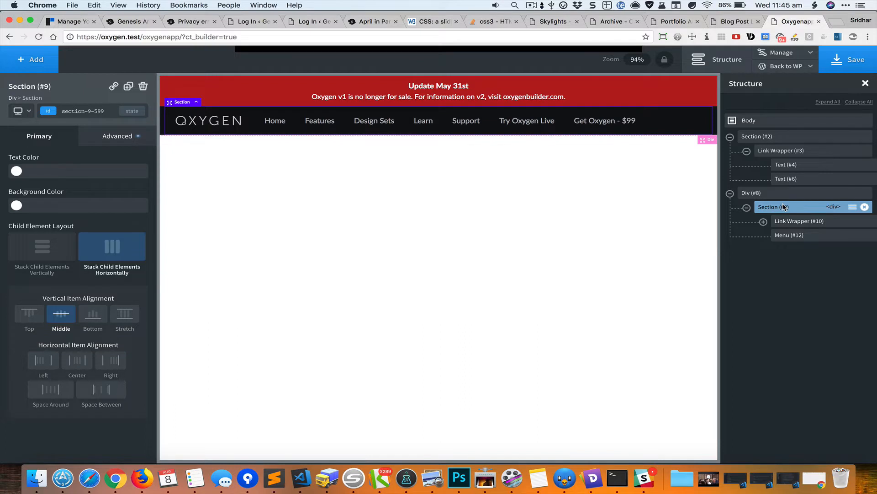
- Set the header Menu's Flex Grow to 1 in its flexbox child controls
{"action": "left_click", "coordinate": [788, 236]}
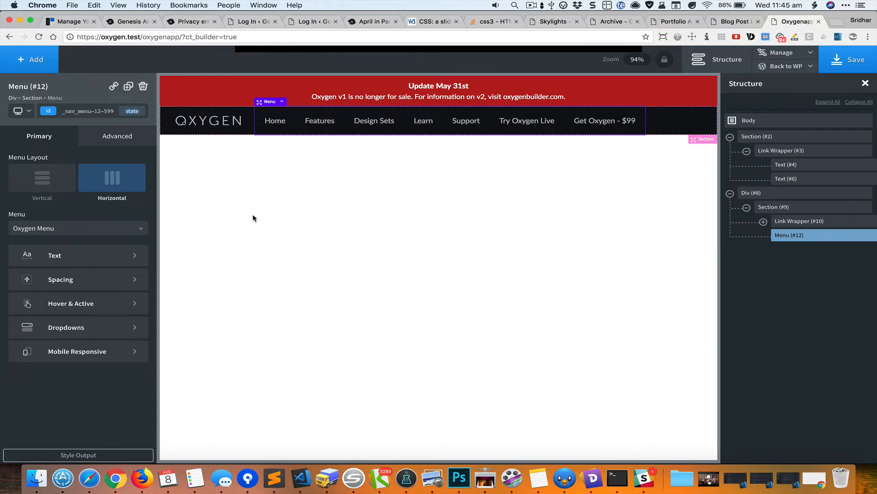
{"action": "left_click", "coordinate": [102, 137]}
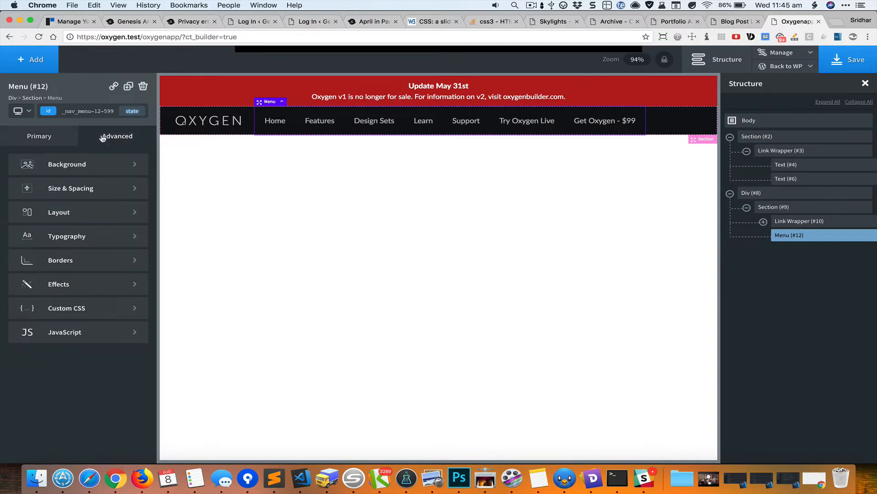
{"action": "left_click", "coordinate": [109, 215]}
{"action": "scroll", "coordinate": [92, 295], "scroll_direction": "down", "scroll_amount": 2}
{"action": "left_click", "coordinate": [73, 441]}
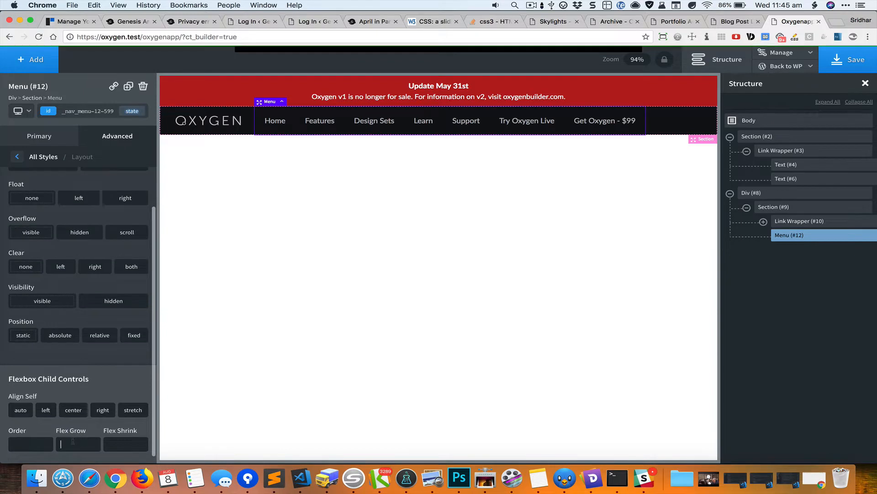
{"action": "type", "text": "1"}
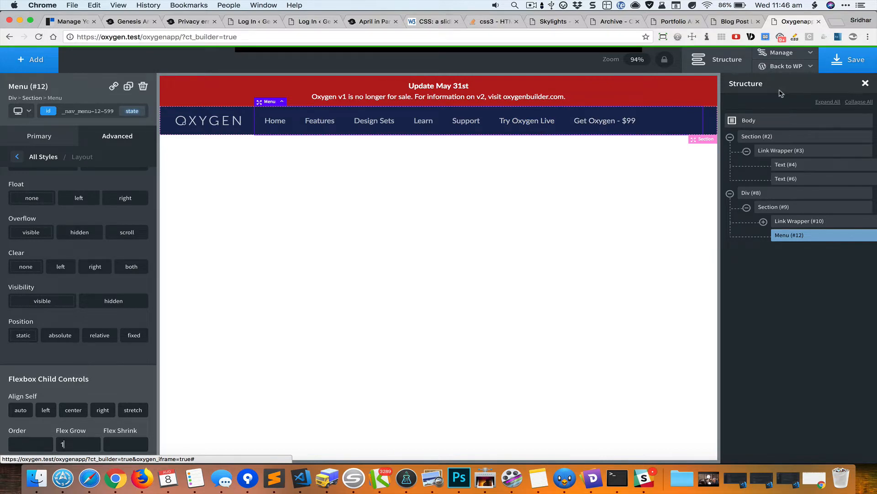
- Save the page and open its frontend in a new browser tab
{"action": "left_click", "coordinate": [845, 67]}
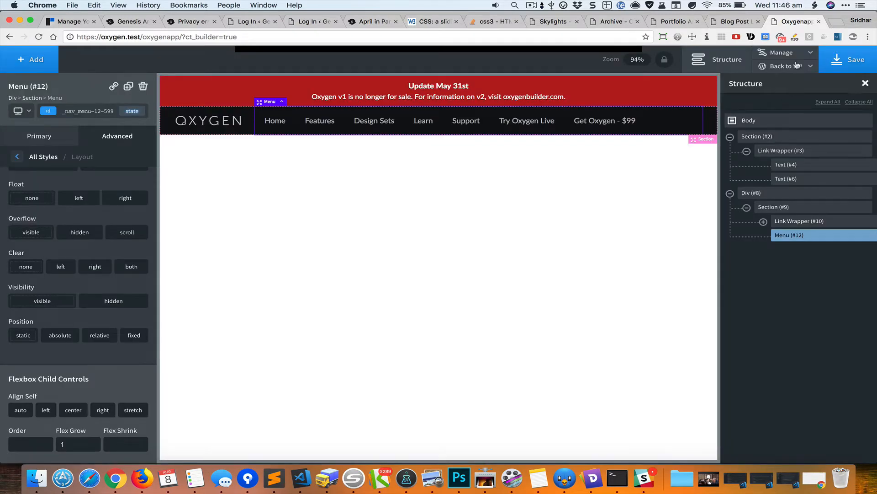
{"action": "mouse_move", "coordinate": [797, 66]}
{"action": "right_click", "coordinate": [770, 98]}
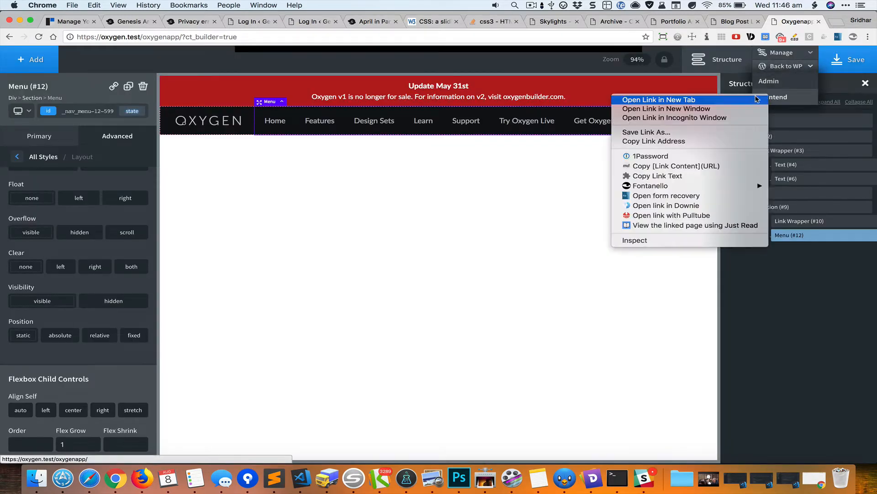
{"action": "left_click", "coordinate": [746, 99]}
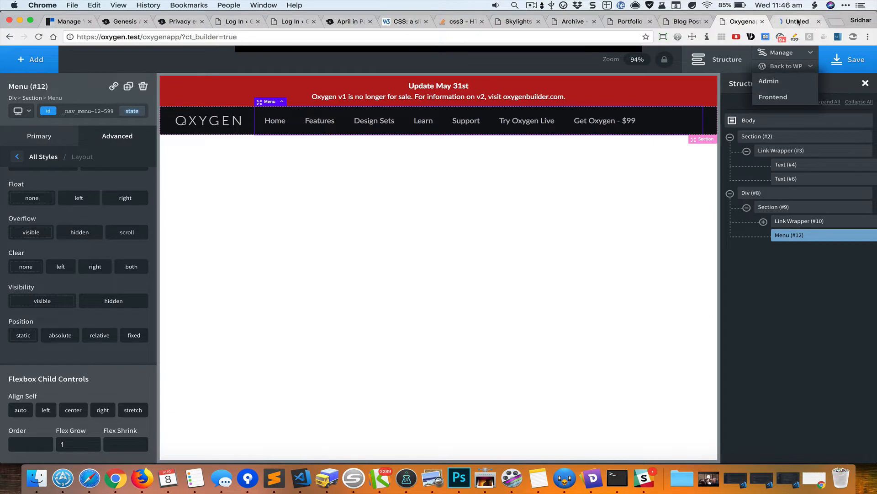
{"action": "left_click", "coordinate": [804, 23]}
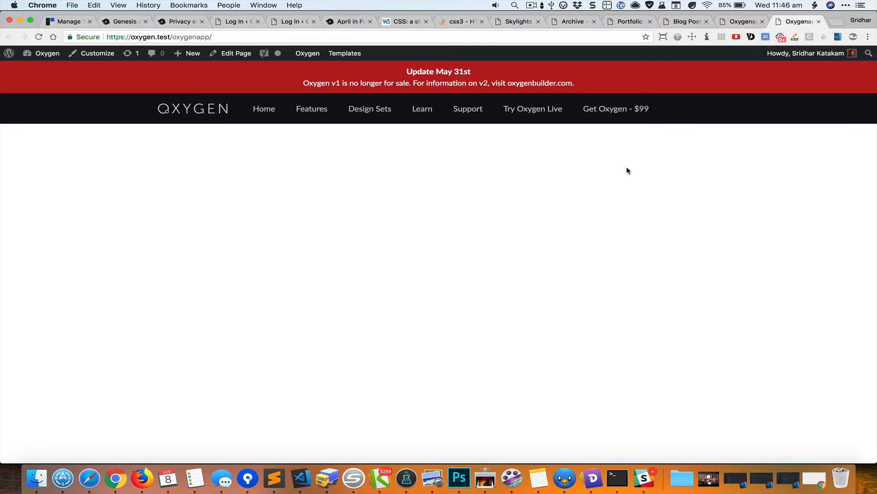
- Inspect the Try Oxygen Live menu item on the frontend and copy its list item's ID, menu-item-595
{"action": "key", "text": "super+shift+c"}
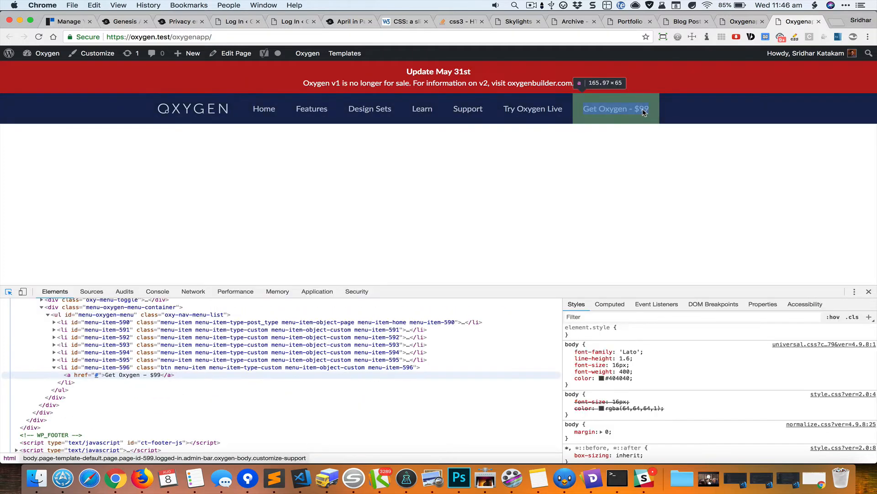
{"action": "left_click", "coordinate": [556, 119]}
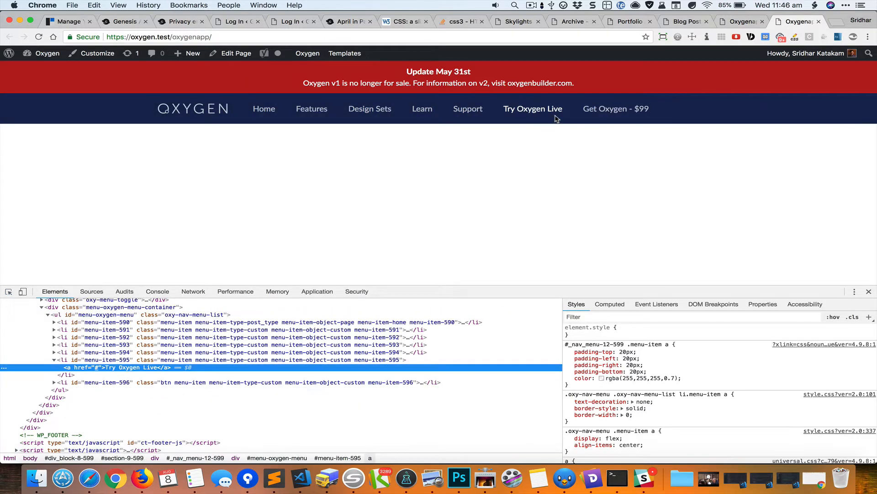
{"action": "left_click", "coordinate": [67, 361]}
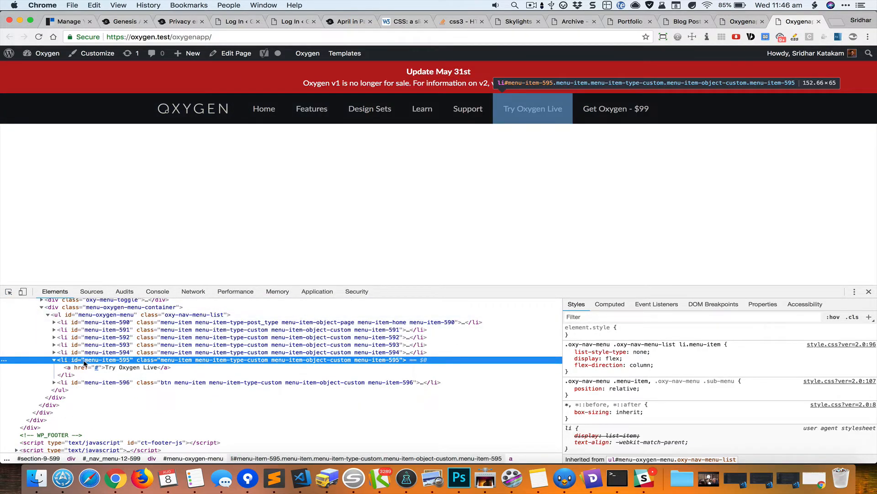
{"action": "double_click", "coordinate": [98, 360]}
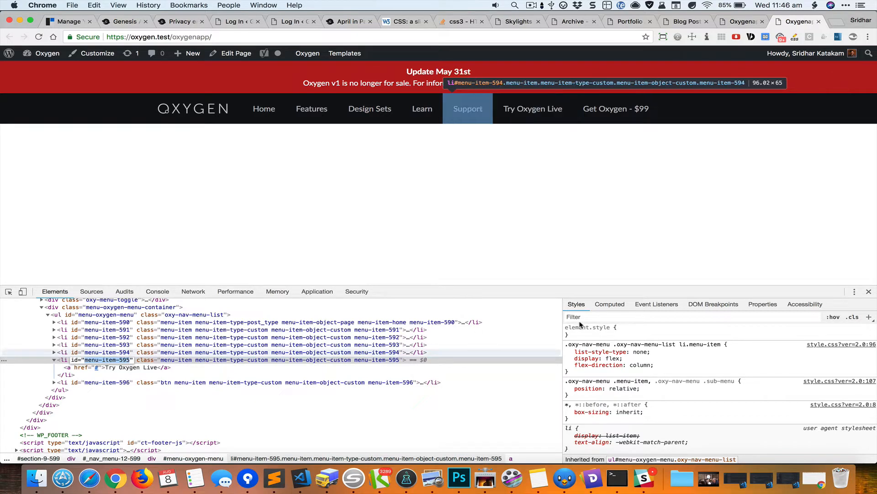
- Open style.css in the developer tools and add a custom styles comment at the end of the file
{"action": "left_click", "coordinate": [818, 350]}
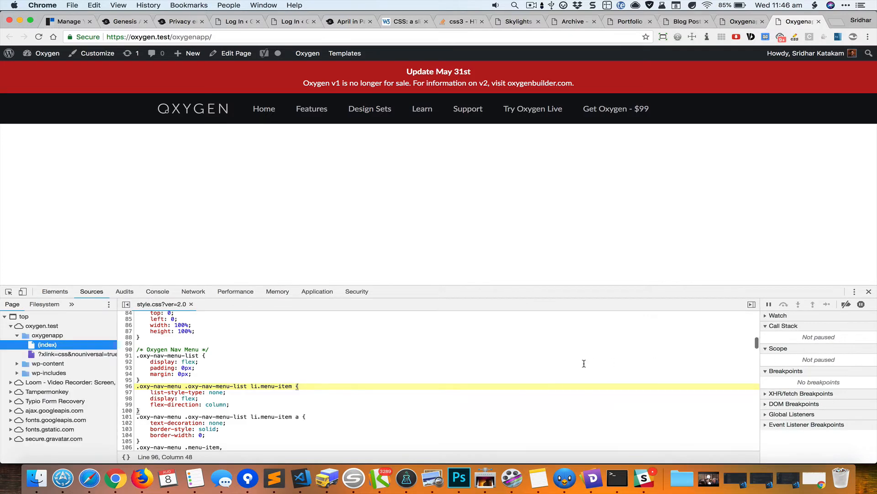
{"action": "key", "text": "Return"}
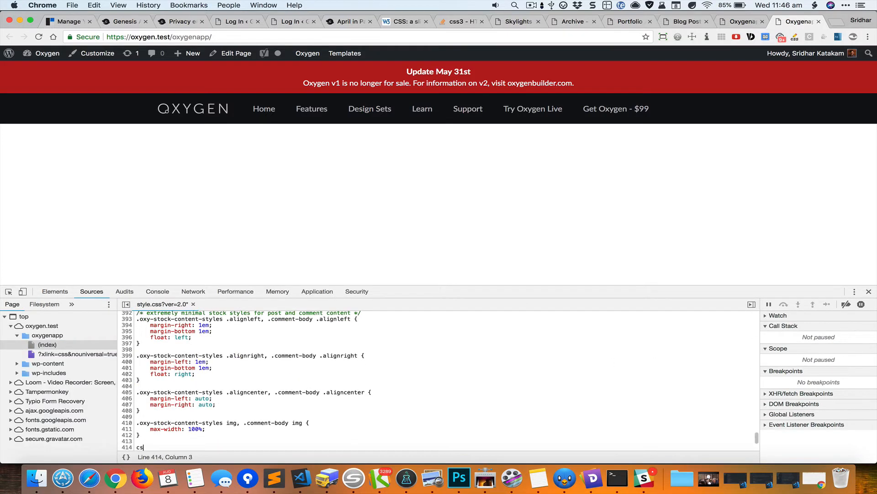
{"action": "key", "text": "super+v"}
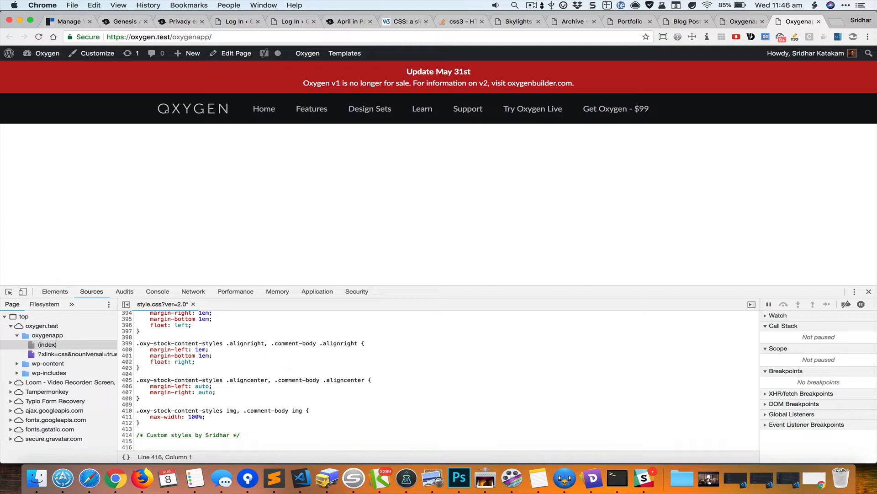
- Add a #menu-item-595 rule with margin-left: auto below the custom styles comment in style.css
{"action": "key", "text": "super+v"}
{"action": "type", "text": "#"}
{"action": "key", "text": "super+Right"}
{"action": "type", "text": "{"}
{"action": "key", "text": "Return"}
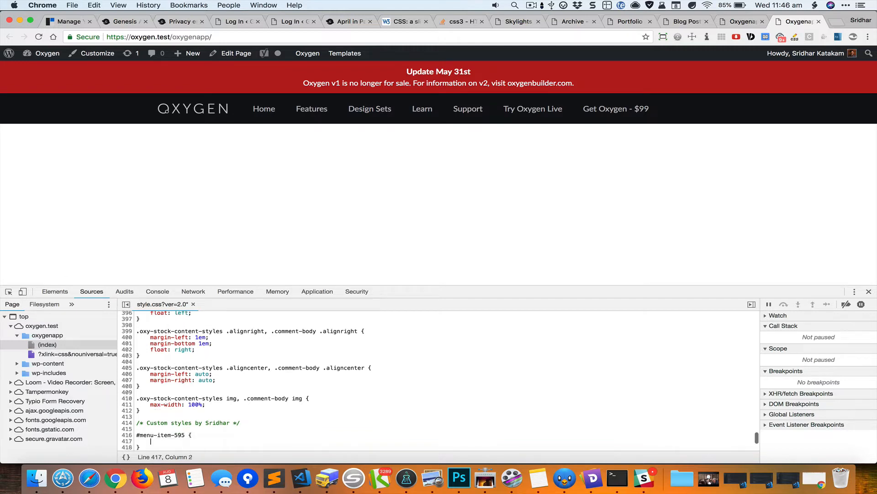
{"action": "type", "text": "ml"}
{"action": "key", "text": "Tab"}
{"action": "type", "text": "auto"}
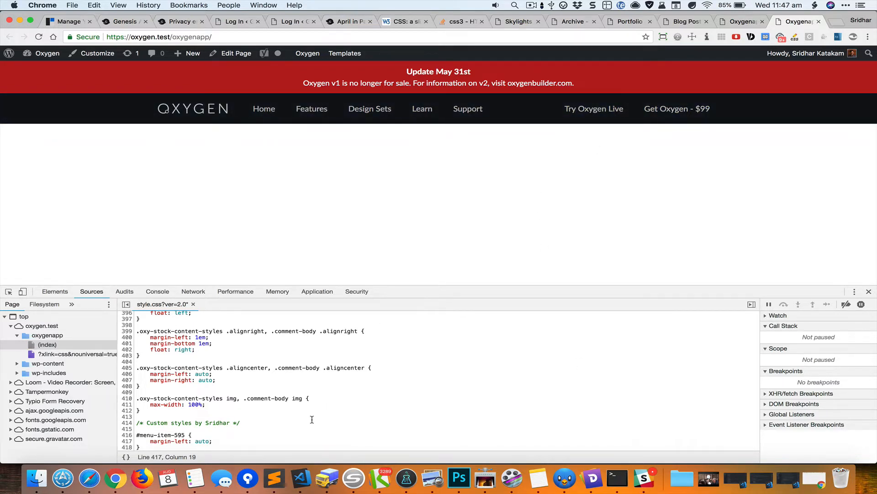
- Copy the whole #menu-item-595 rule, close the developer tools and return to the page in the Oxygen builder
{"action": "key", "text": "Up"}
{"action": "key", "text": "super+Left"}
{"action": "key", "text": "shift+super+Down"}
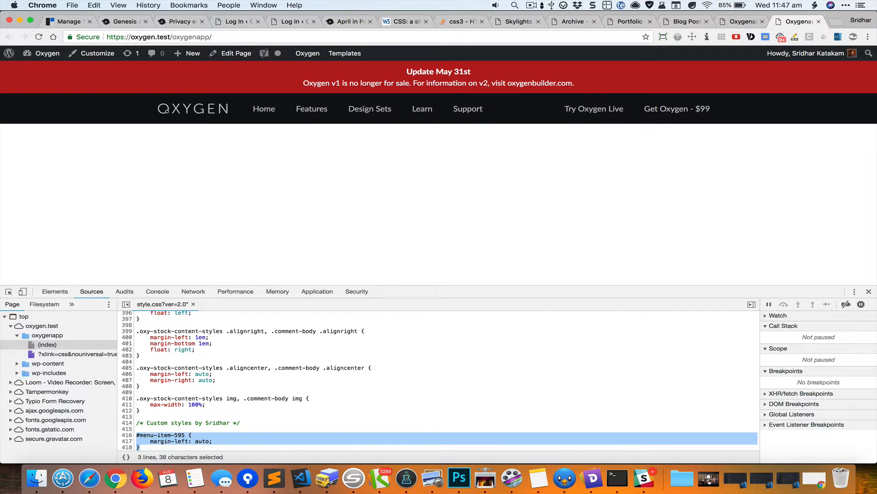
{"action": "key", "text": "super+alt+i"}
{"action": "key", "text": "super+alt+Left"}
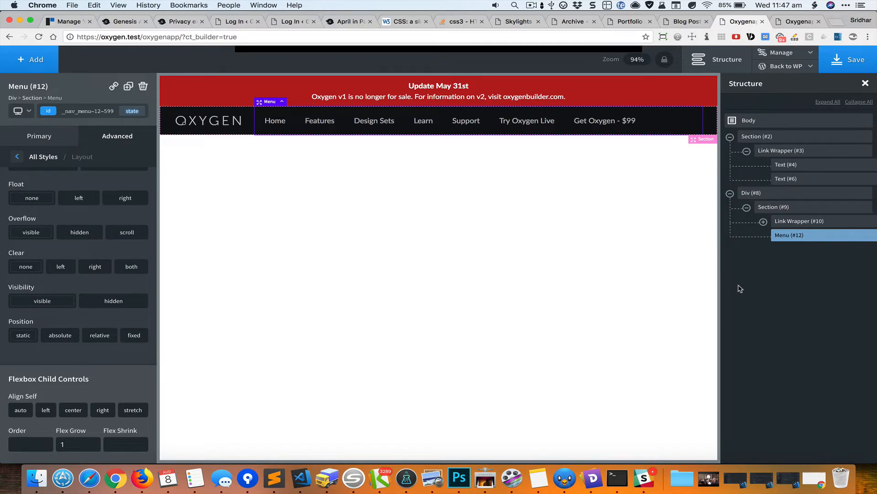
{"action": "key", "text": "super+alt+Right"}
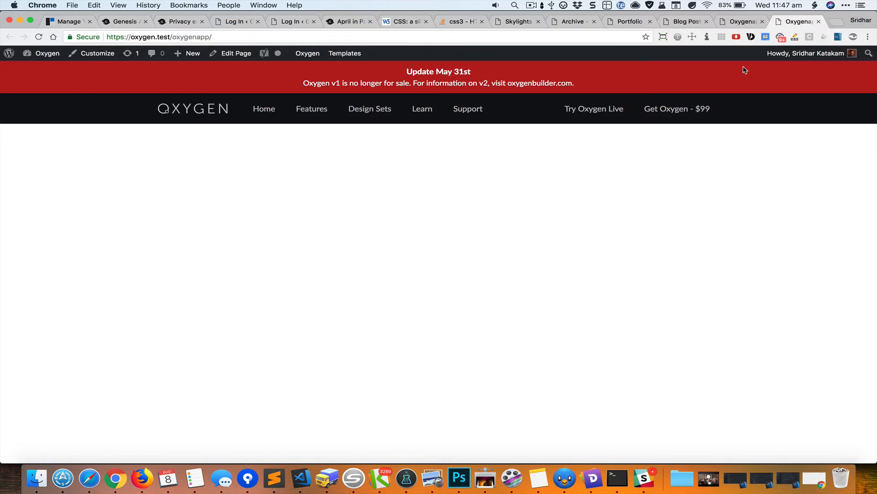
{"action": "left_click", "coordinate": [731, 21]}
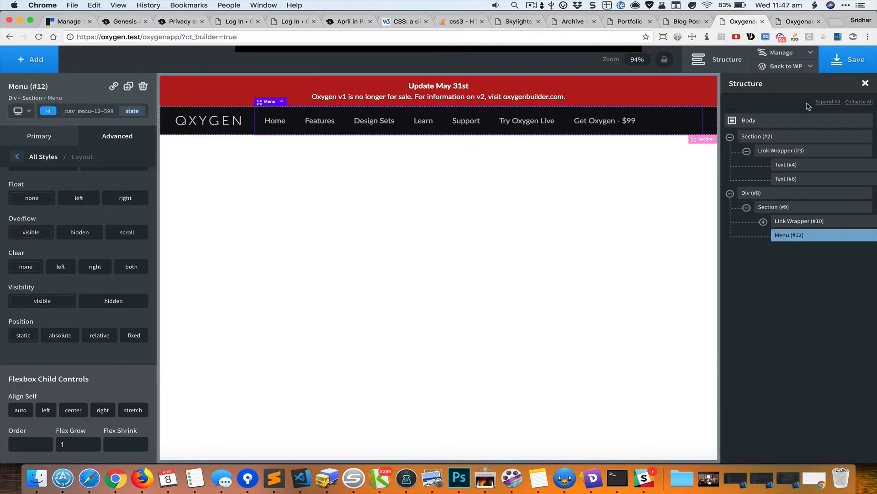
- Add a Code Block under the Body and comment out its default hello world echo in the PHP & HTML code
{"action": "left_click", "coordinate": [772, 121]}
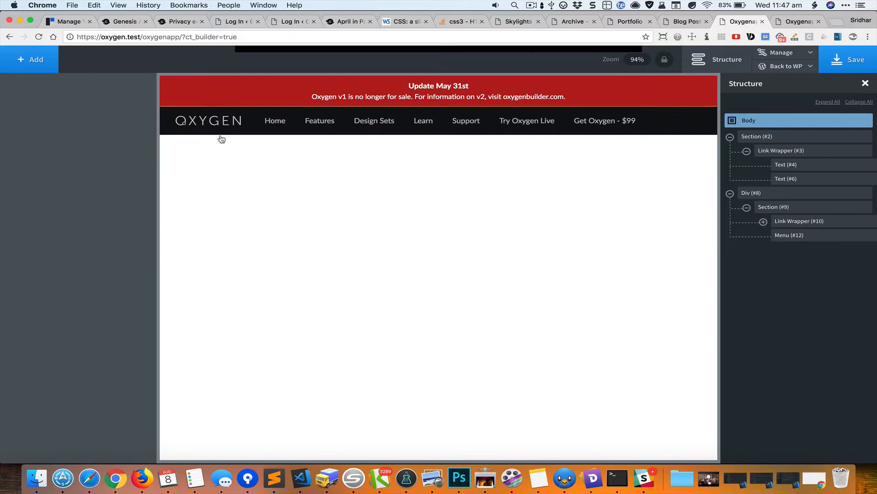
{"action": "left_click", "coordinate": [26, 69]}
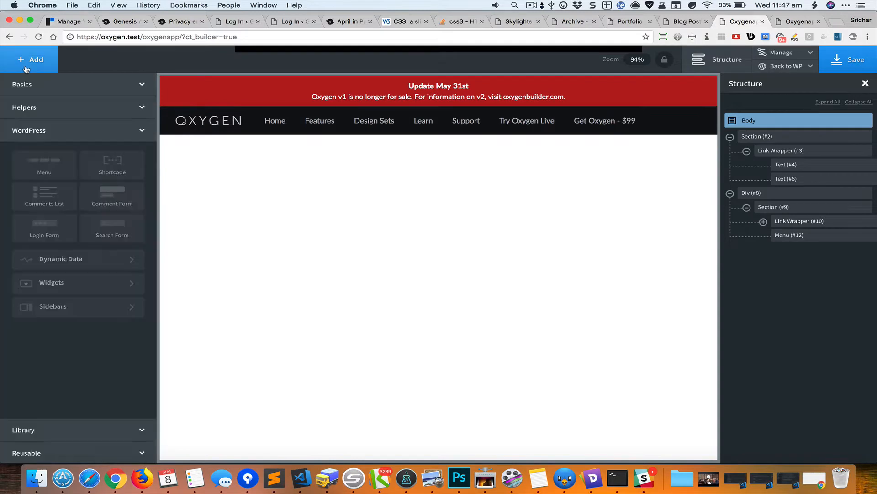
{"action": "left_click", "coordinate": [115, 88]}
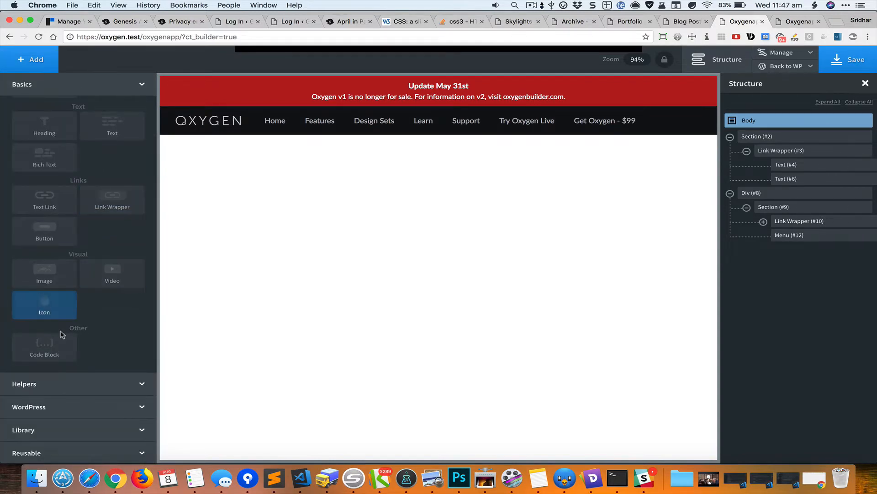
{"action": "left_click", "coordinate": [45, 358]}
{"action": "left_click", "coordinate": [86, 198]}
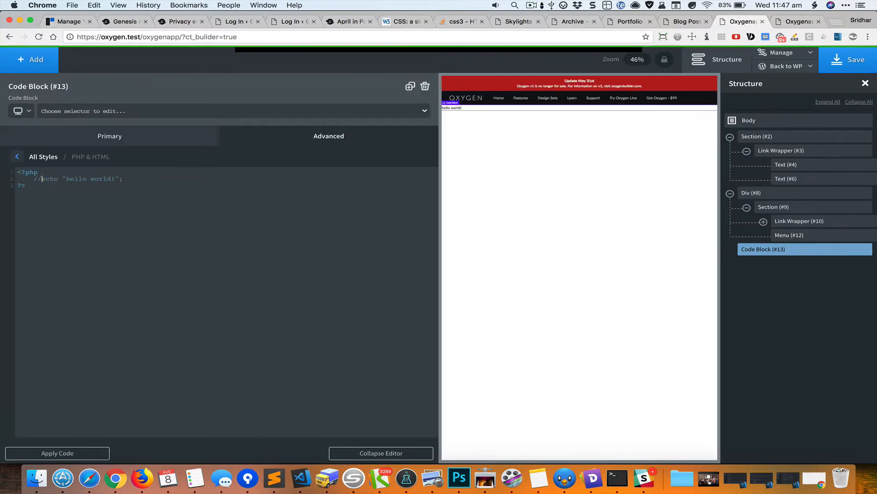
- Paste the #menu-item-595 rule with margin-left: auto into the Code Block's CSS and collapse the code editor
{"action": "left_click", "coordinate": [135, 137]}
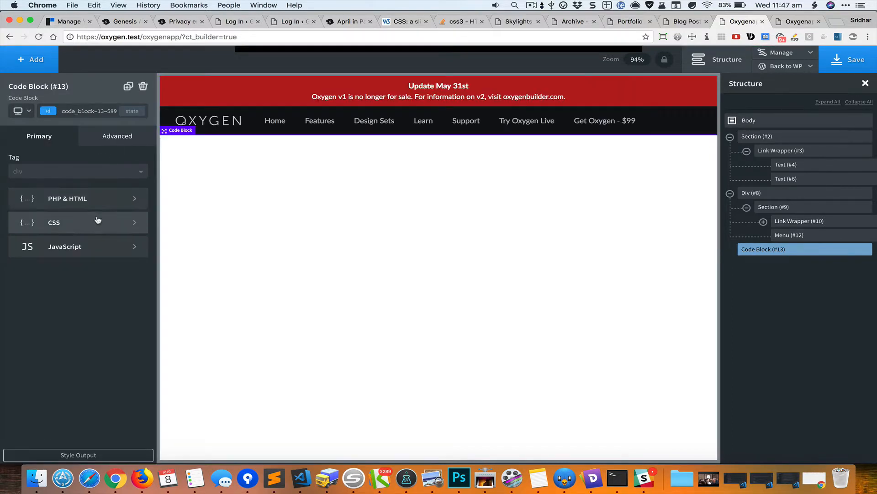
{"action": "left_click", "coordinate": [97, 221]}
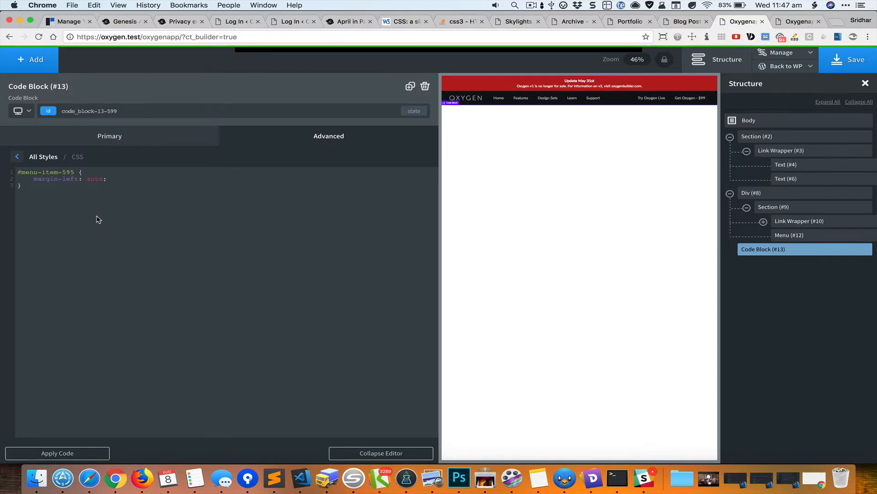
{"action": "left_click", "coordinate": [389, 453]}
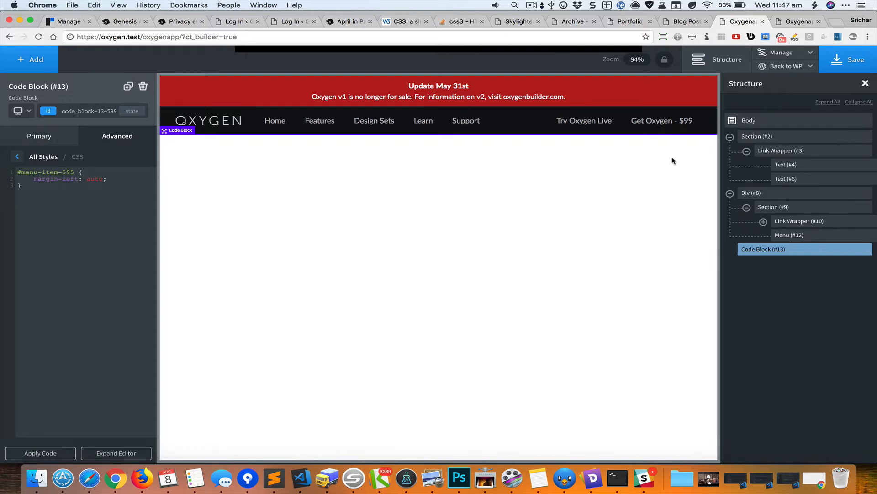
- Compare the Get Oxygen - $99 button with oxygenapp.com and inspect its menu list item on the local site's front end
{"action": "key", "text": "super+grave"}
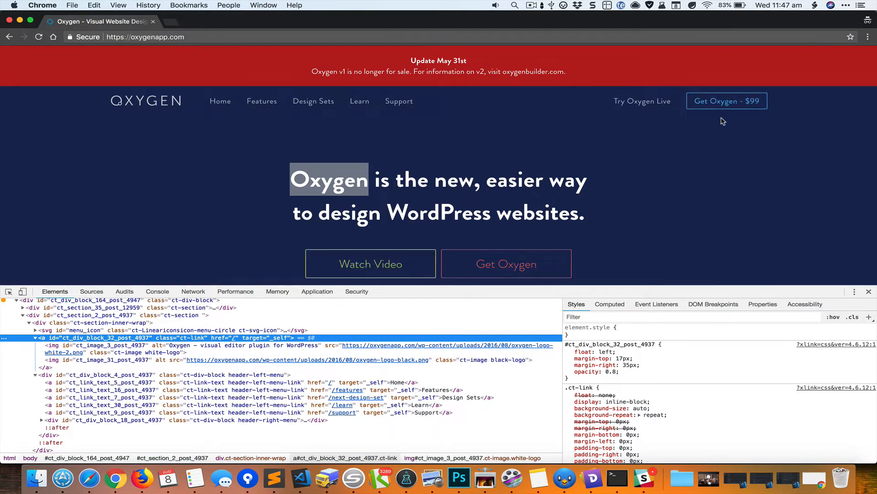
{"action": "key", "text": "super+grave"}
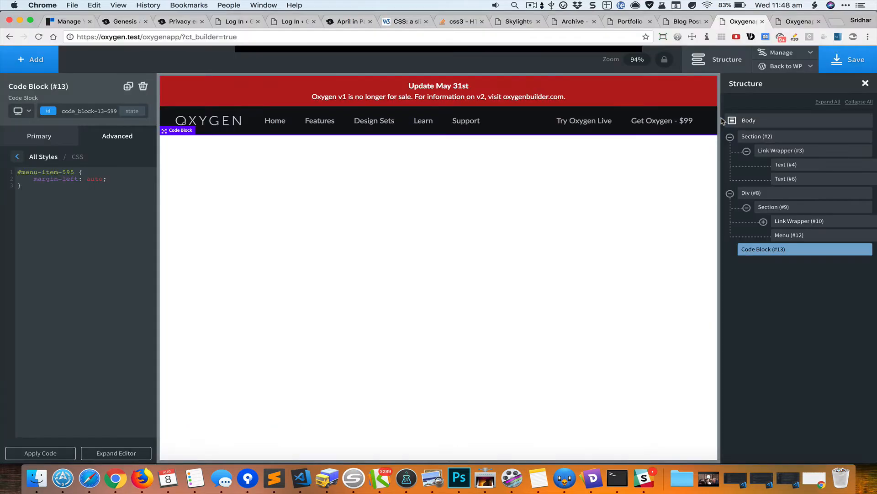
{"action": "left_click", "coordinate": [781, 21]}
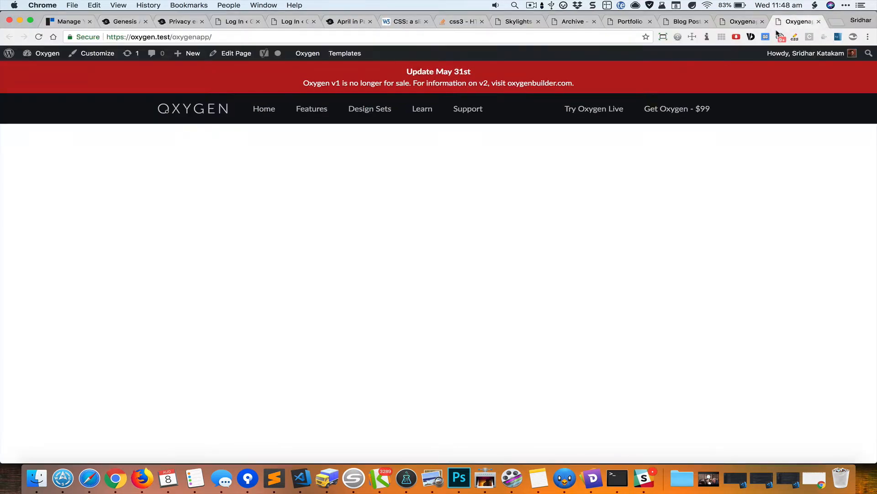
{"action": "key", "text": "super+shift+c"}
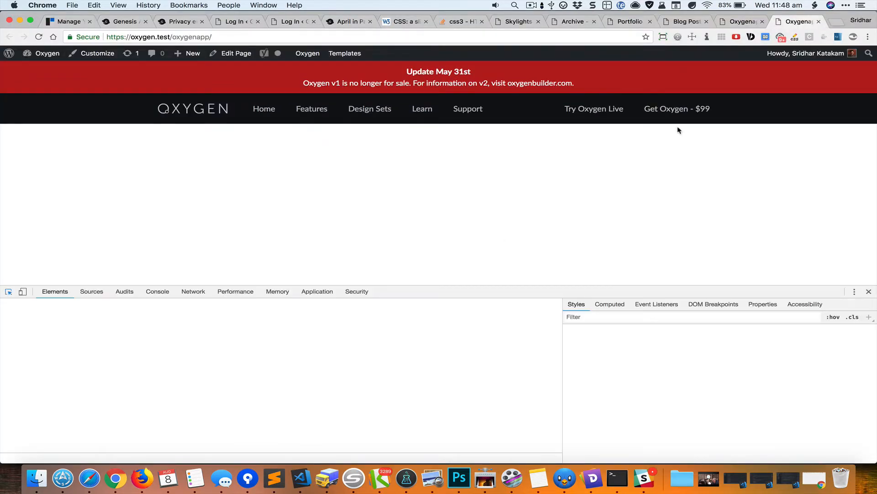
{"action": "left_click", "coordinate": [681, 109]}
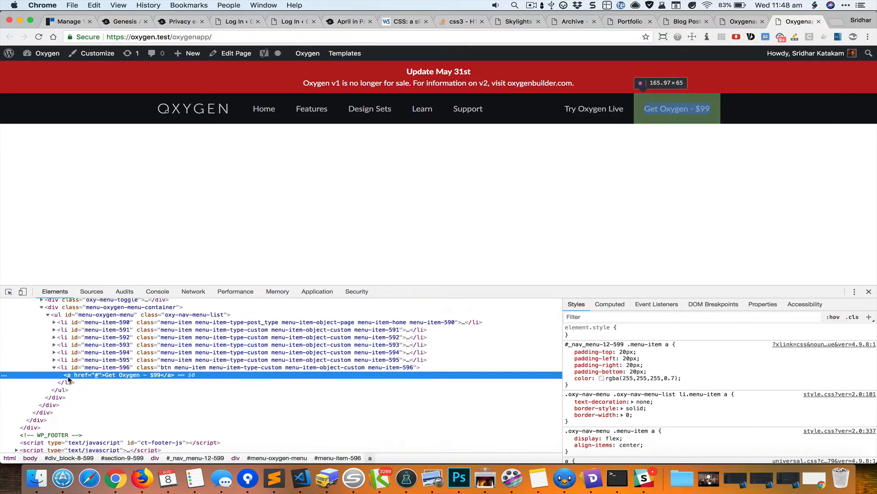
{"action": "left_click", "coordinate": [78, 368]}
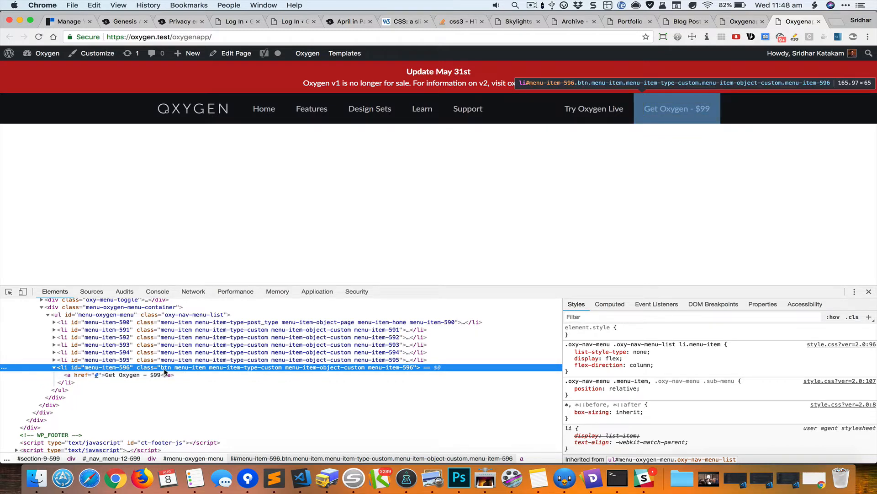
- Copy the oxy-nav-menu class name from the navigation menu's wrapper div in the page markup
{"action": "scroll", "coordinate": [160, 365], "scroll_direction": "up", "scroll_amount": 3}
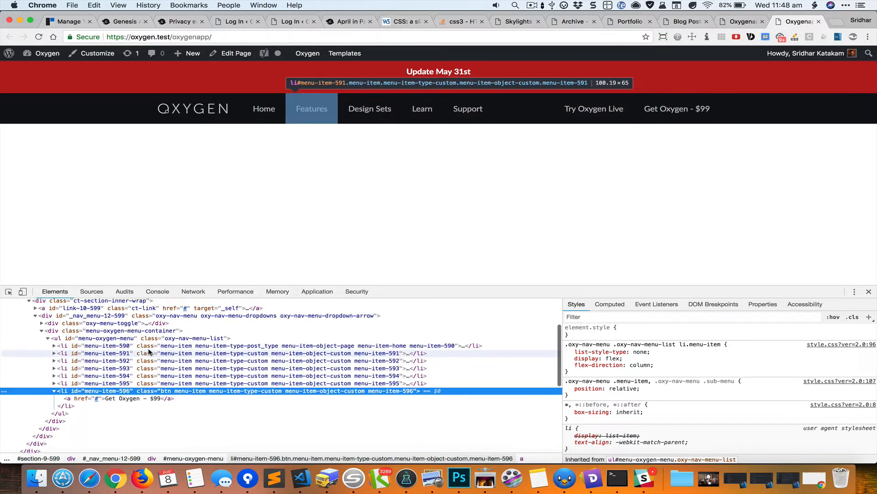
{"action": "scroll", "coordinate": [150, 352], "scroll_direction": "up", "scroll_amount": 1}
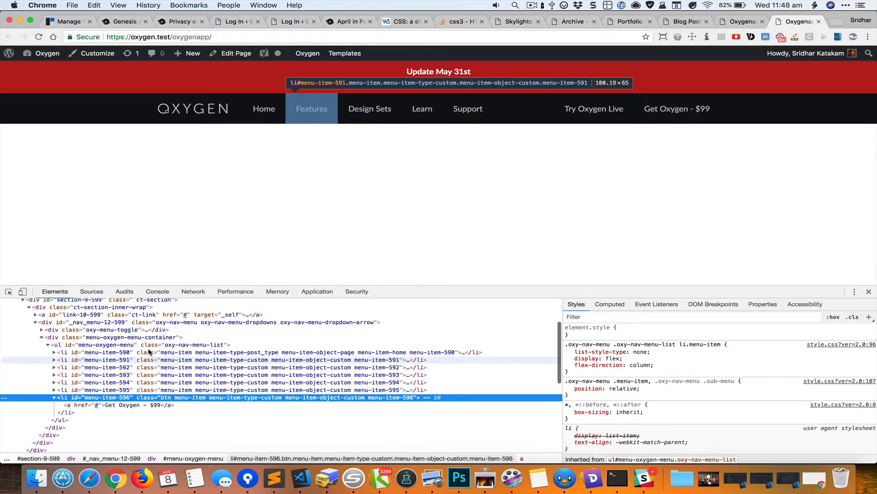
{"action": "left_click", "coordinate": [179, 323]}
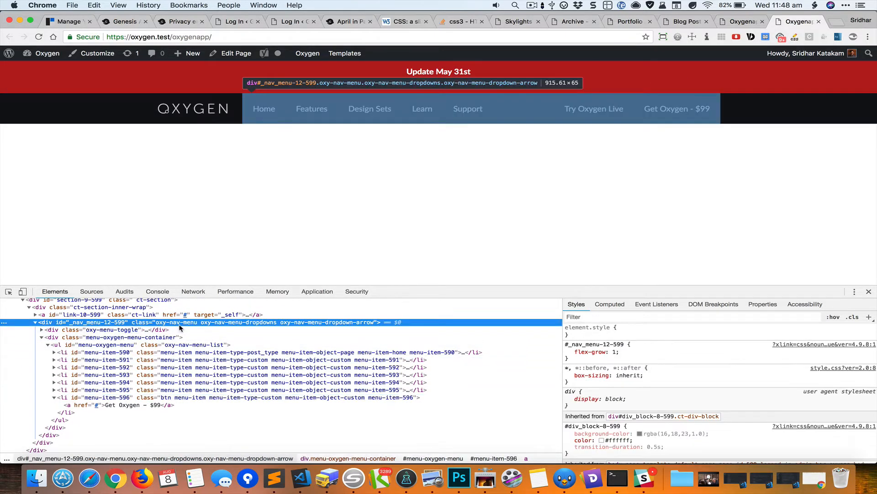
{"action": "key", "text": "Return"}
{"action": "key", "text": "Tab"}
{"action": "key", "text": "Left"}
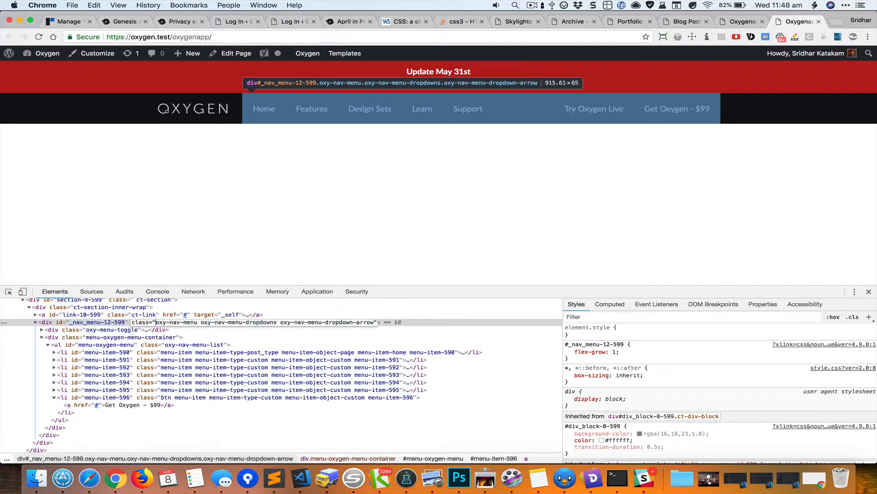
{"action": "key", "text": "alt+shift+Right"}
{"action": "key", "text": "alt+shift+Right"}
{"action": "key", "text": "alt+shift+Right"}
- Add an empty .oxy-nav-menu .btn rule at the end of style.css, below the #menu-item-595 rule
{"action": "left_click", "coordinate": [843, 368]}
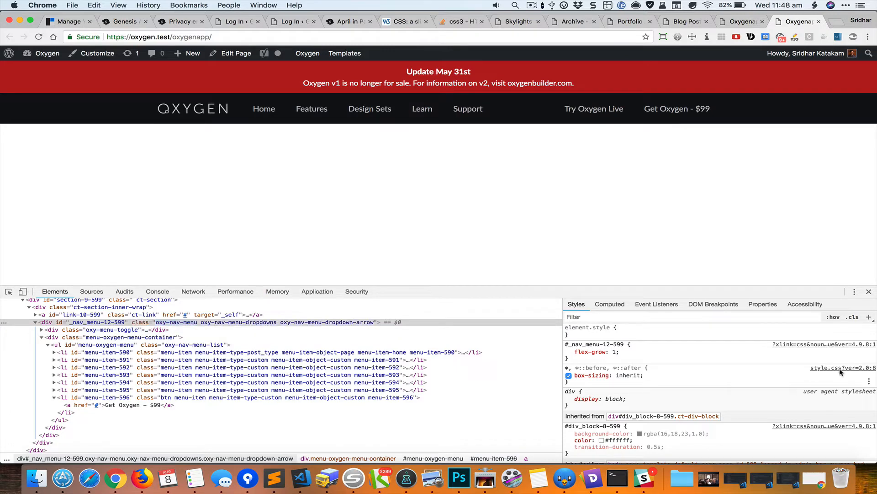
{"action": "key", "text": "super+Down"}
{"action": "key", "text": "Return"}
{"action": "key", "text": "Return"}
{"action": "key", "text": "super+v"}
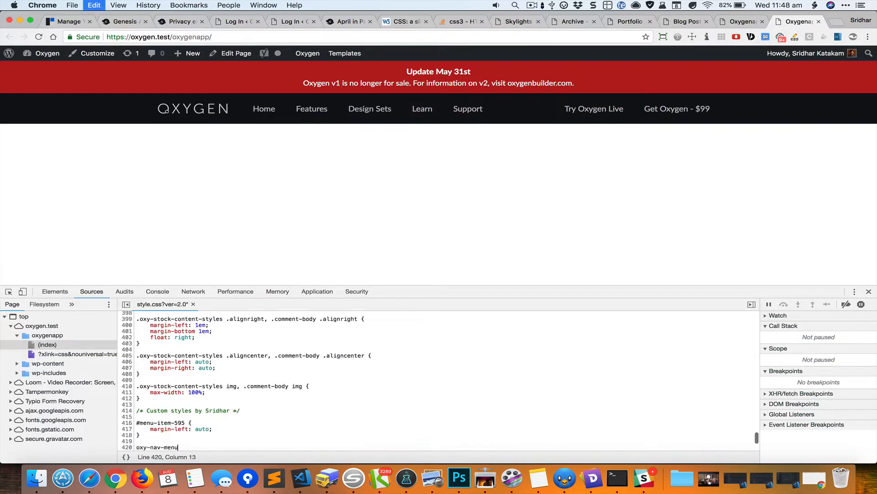
{"action": "key", "text": "super+Left"}
{"action": "type", "text": "."}
{"action": "key", "text": "super+Right"}
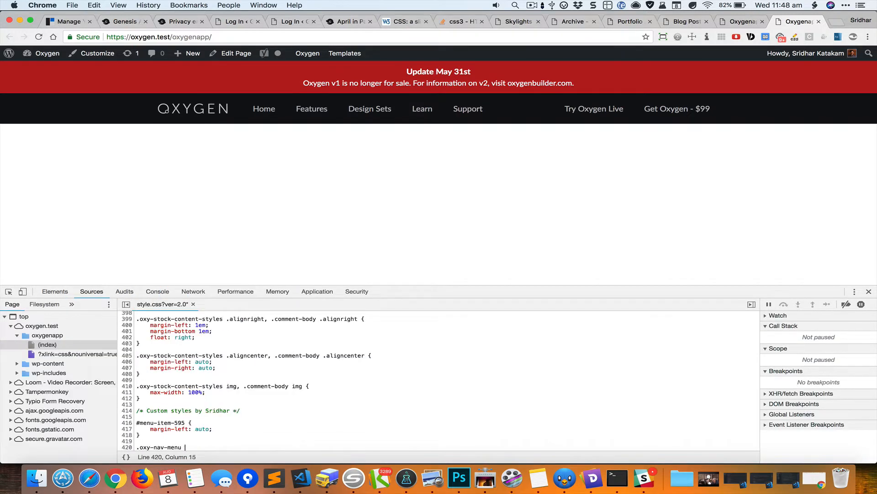
{"action": "type", "text": ".btn {"}
{"action": "key", "text": "Return"}
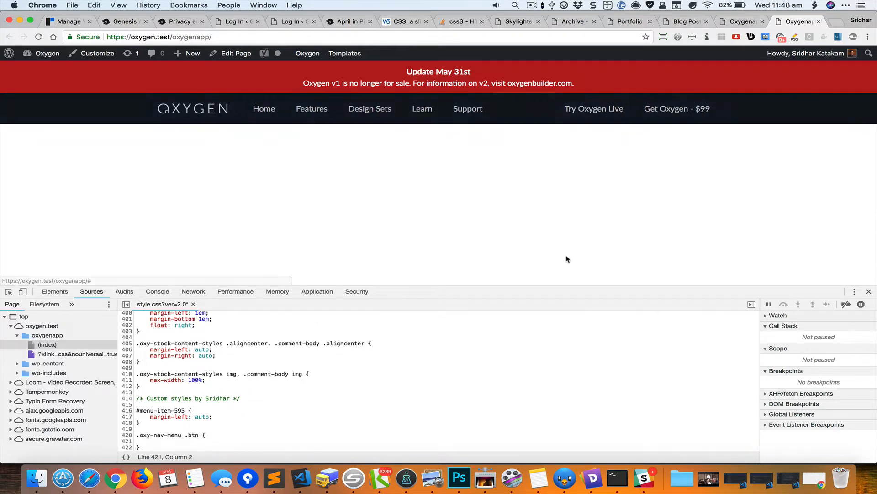
- Inspect the Get Oxygen - $99 header button on oxygenapp.com and review the declarations of its .header-right-menu-button rule
{"action": "key", "text": "super+grave"}
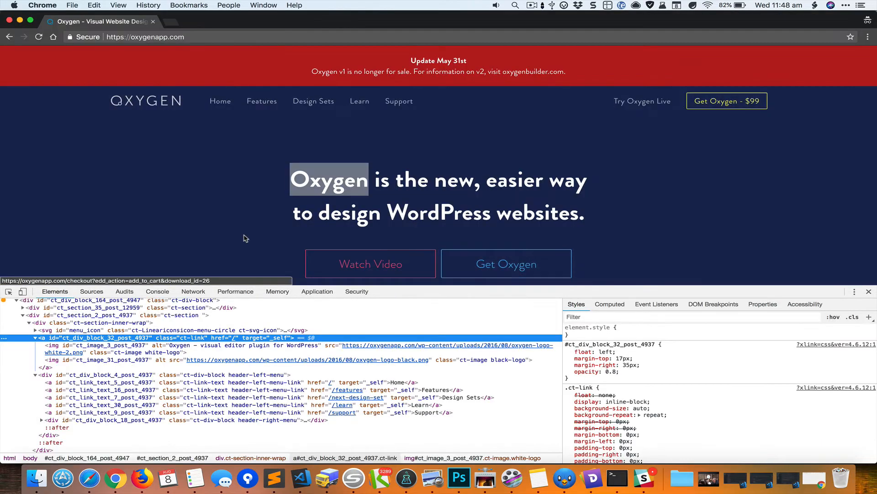
{"action": "left_click", "coordinate": [8, 291]}
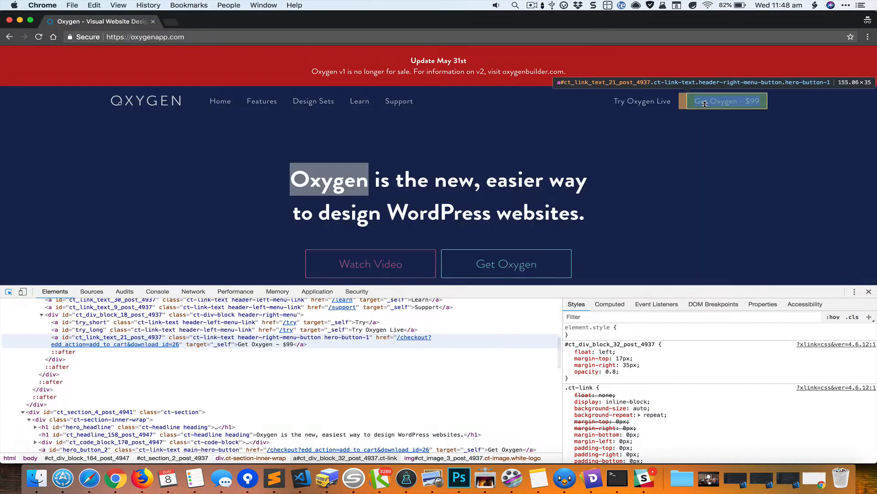
{"action": "left_click", "coordinate": [705, 104]}
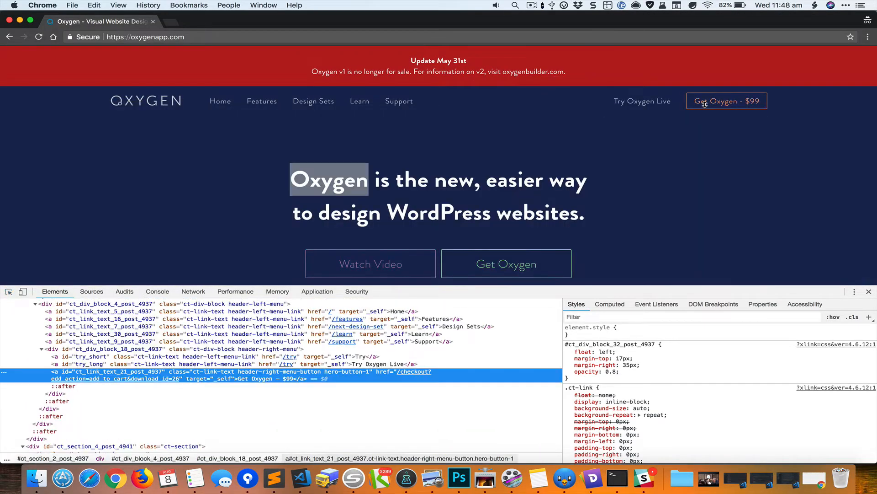
{"action": "key", "text": "super+grave"}
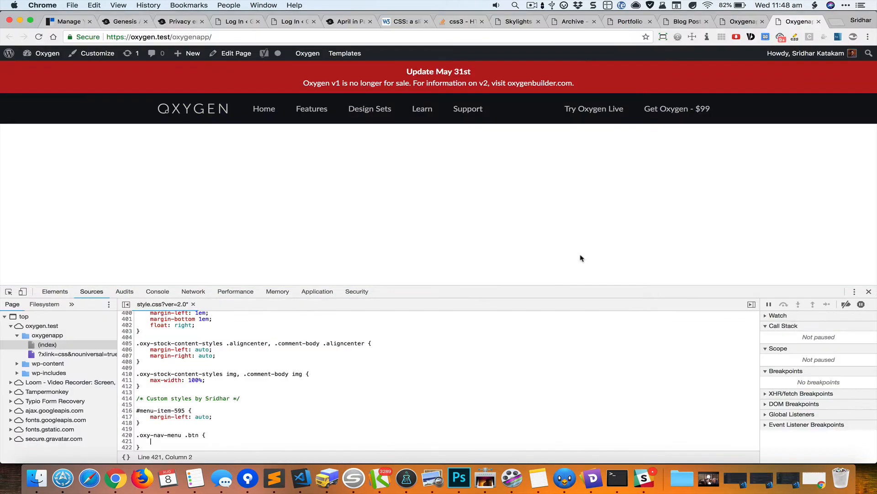
{"action": "key", "text": "super+grave"}
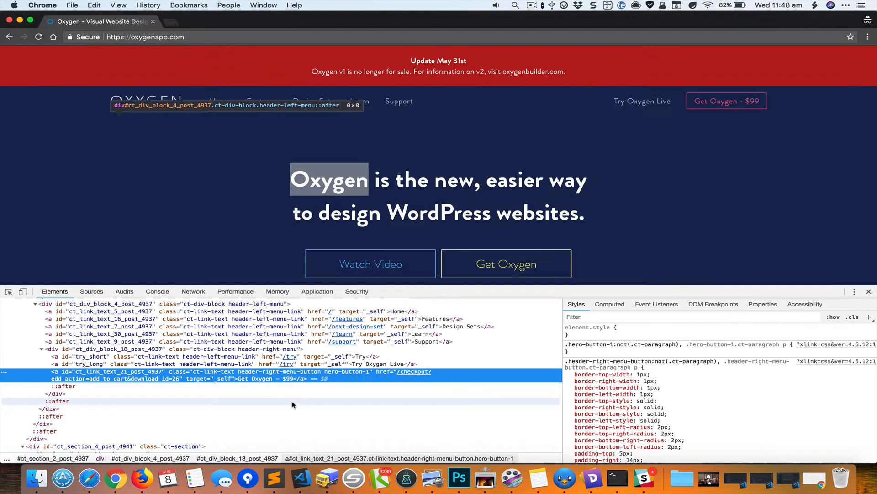
{"action": "scroll", "coordinate": [662, 391], "scroll_direction": "down", "scroll_amount": 3}
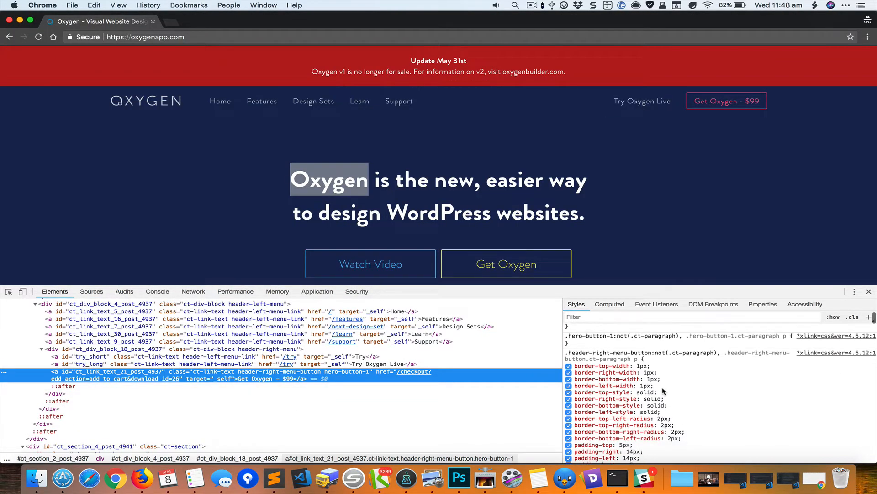
{"action": "scroll", "coordinate": [663, 390], "scroll_direction": "down", "scroll_amount": 3}
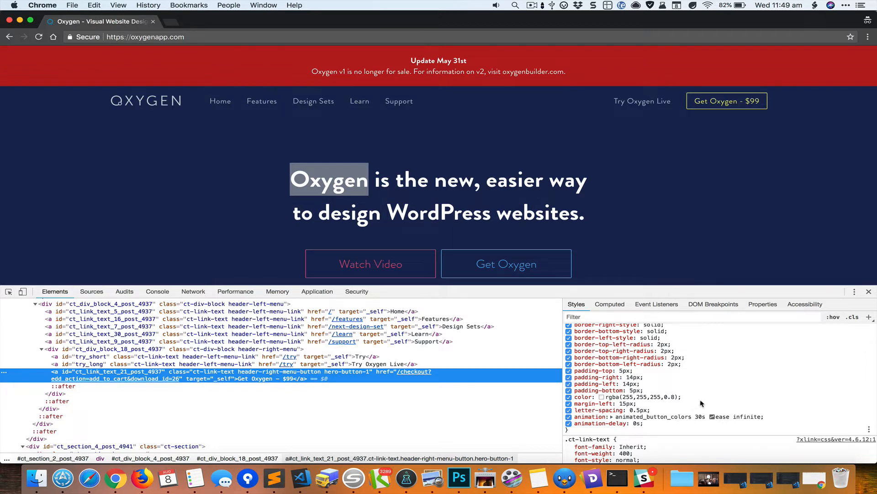
{"action": "scroll", "coordinate": [685, 411], "scroll_direction": "up", "scroll_amount": 4}
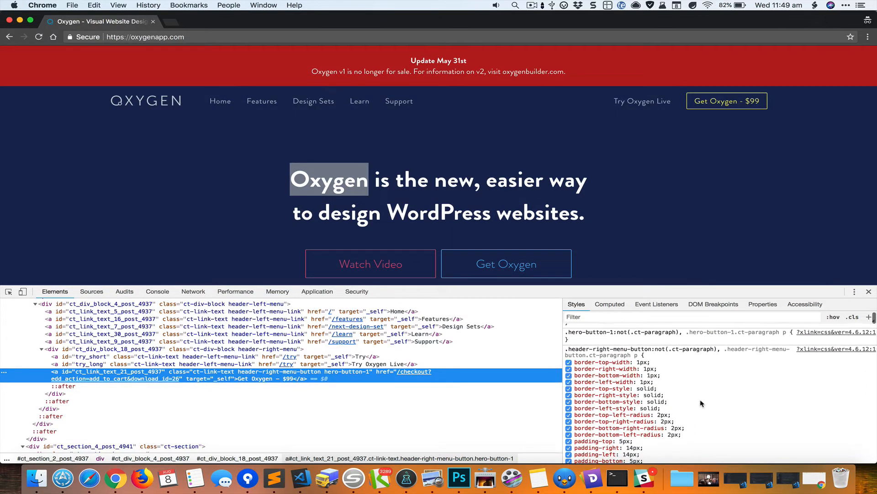
- Open the stylesheet that holds the .header-right-menu-button rule in the developer tools and pretty-print its minified code
{"action": "right_click", "coordinate": [815, 349]}
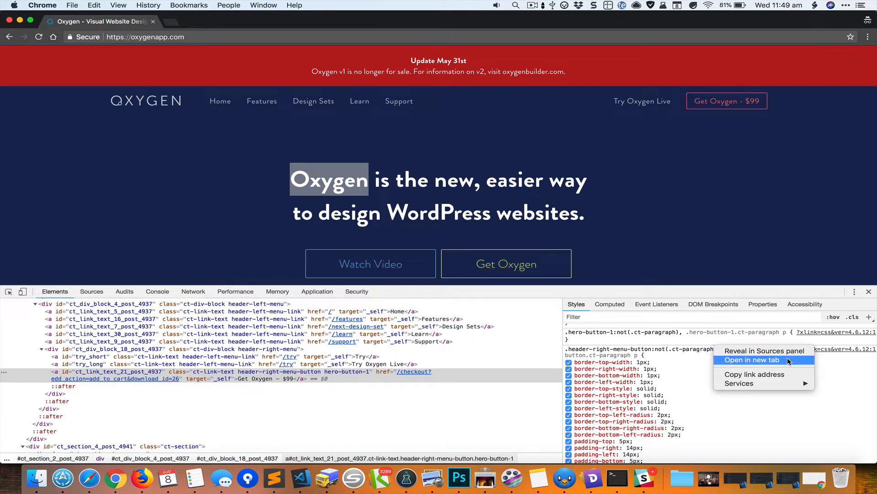
{"action": "left_click", "coordinate": [797, 351]}
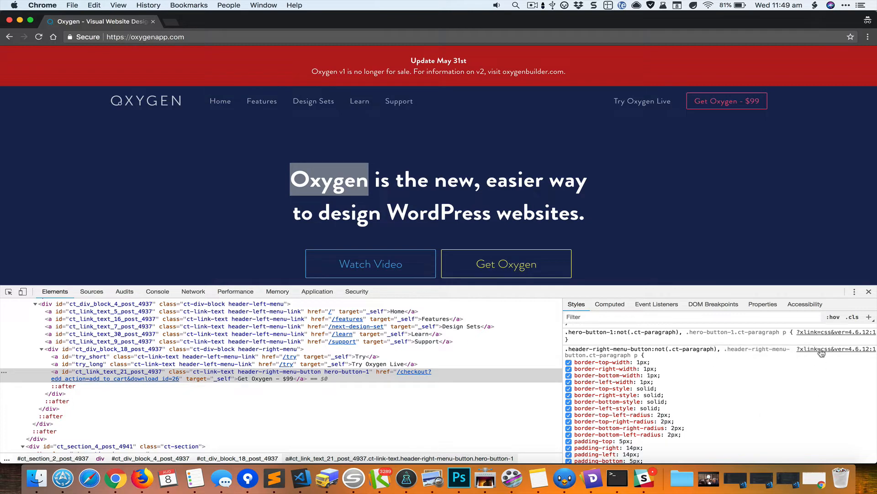
{"action": "left_click", "coordinate": [543, 363]}
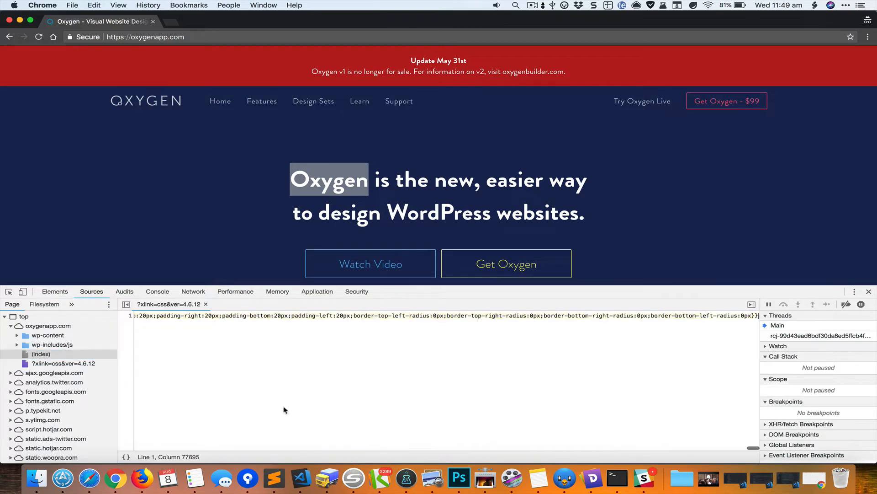
{"action": "left_click", "coordinate": [127, 457]}
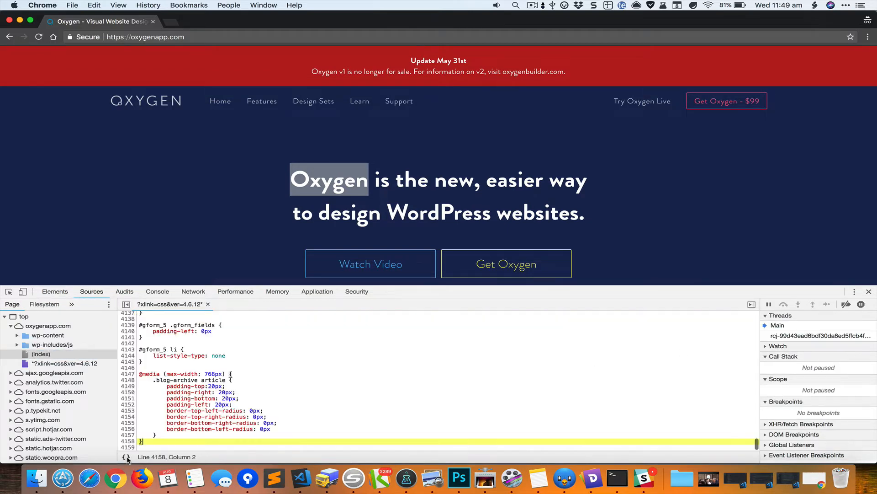
{"action": "left_click", "coordinate": [256, 361]}
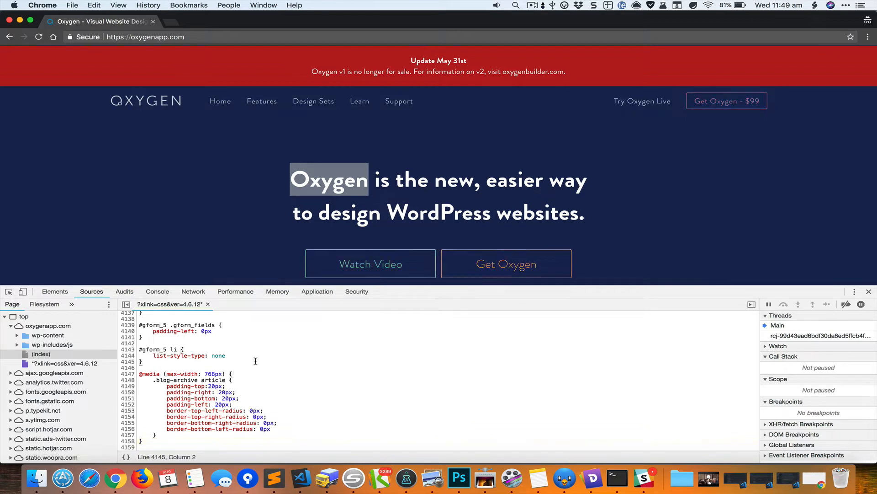
{"action": "key", "text": "super+a"}
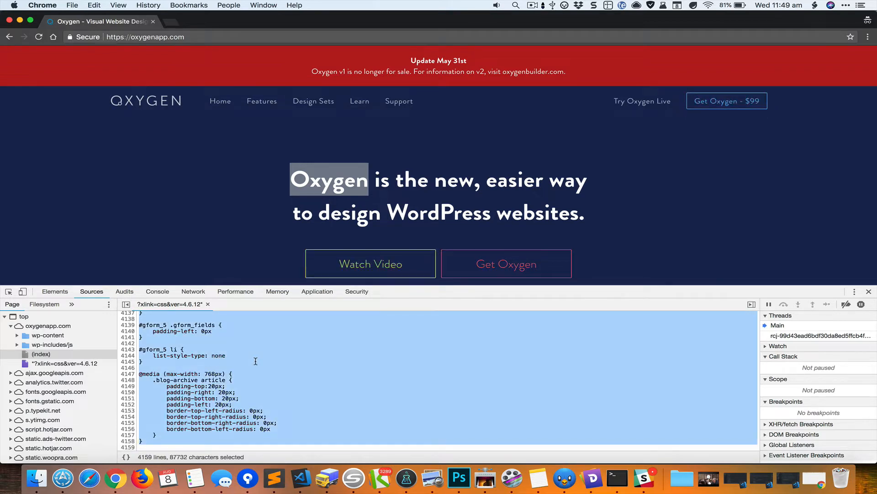
{"action": "left_click", "coordinate": [292, 364]}
- Copy the animation name animated_button_colors from the header button's .header-right-menu-button rule
{"action": "key", "text": "super+bracketleft"}
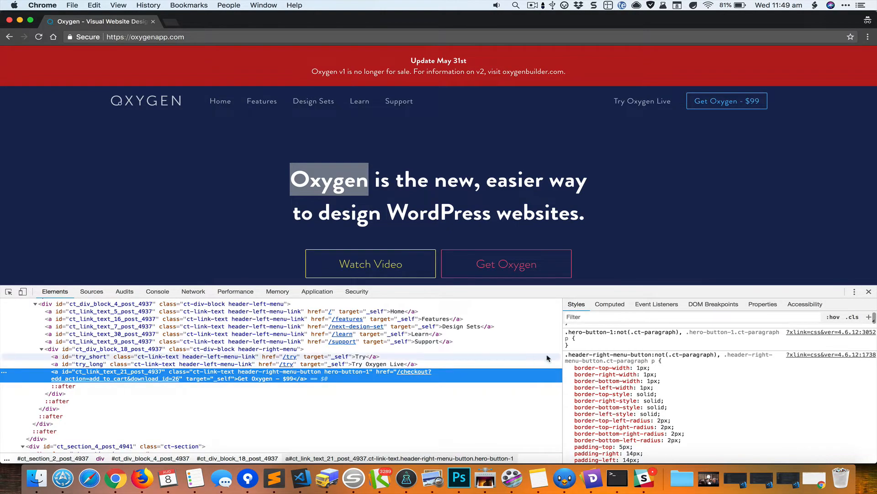
{"action": "scroll", "coordinate": [649, 364], "scroll_direction": "down", "scroll_amount": 5}
{"action": "left_click", "coordinate": [649, 386]}
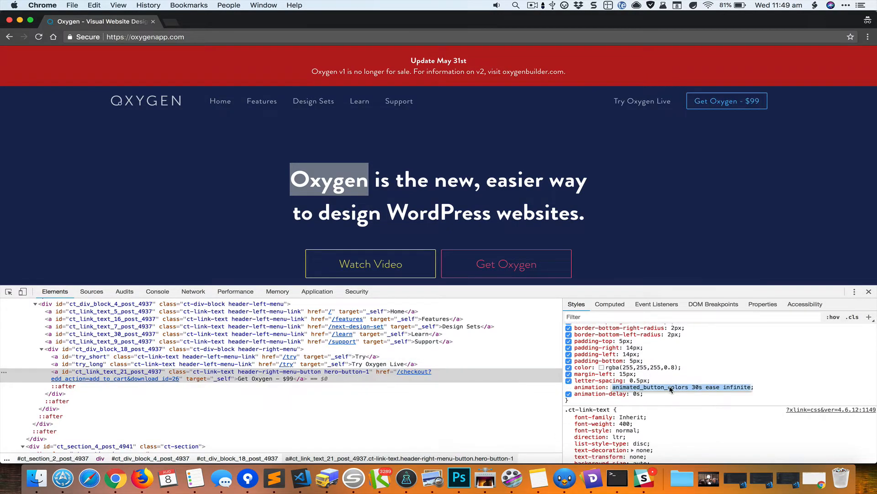
{"action": "double_click", "coordinate": [649, 387]}
{"action": "key", "text": "super+c"}
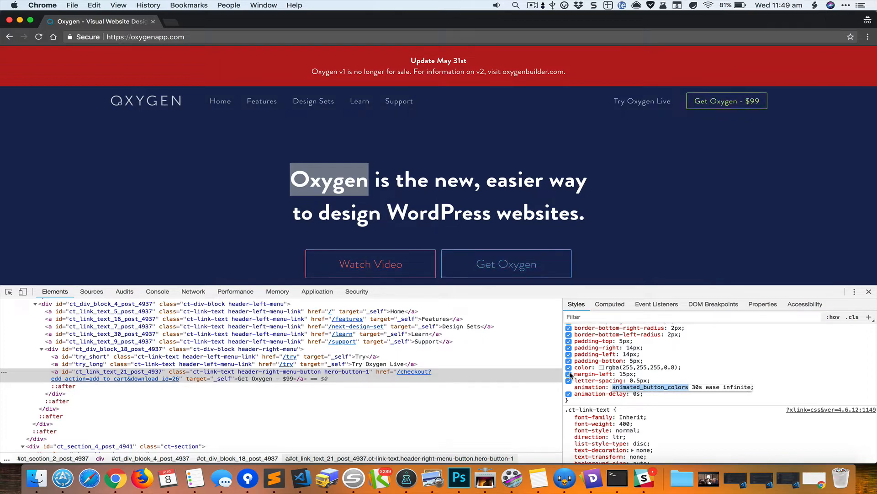
{"action": "key", "text": "super+bracketright"}
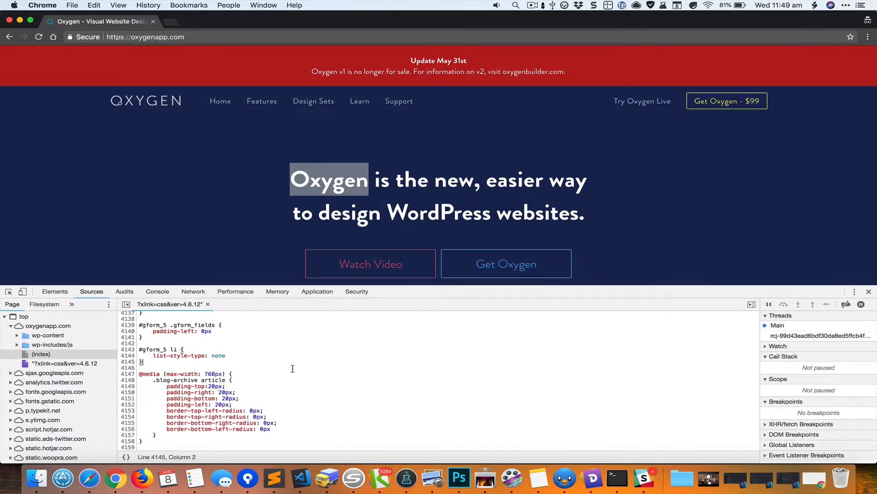
{"action": "key", "text": "super+f"}
{"action": "key", "text": "super+v"}
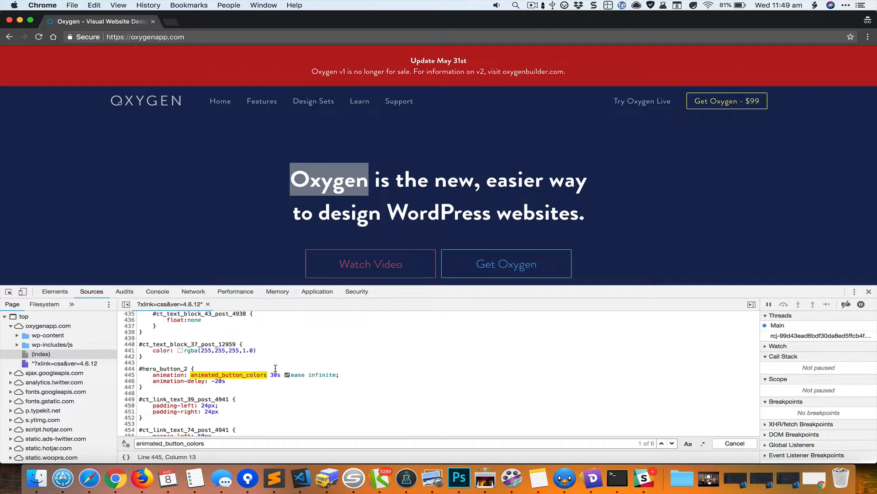
{"action": "left_click", "coordinate": [672, 443]}
{"action": "left_click", "coordinate": [672, 444]}
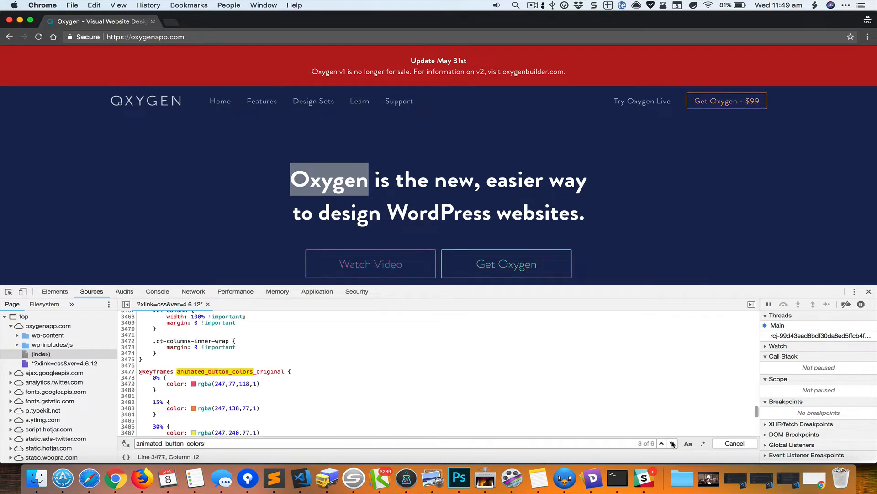
{"action": "left_click", "coordinate": [672, 443]}
{"action": "left_click", "coordinate": [273, 368]}
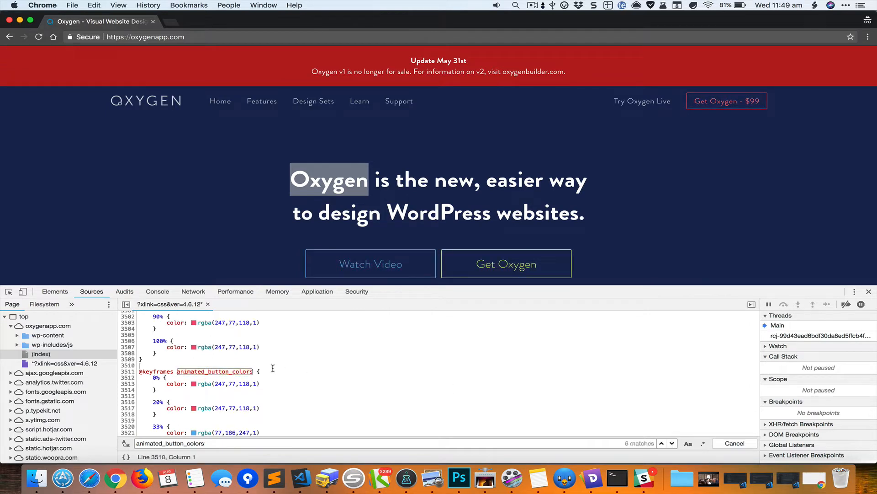
{"action": "key", "text": "Down"}
{"action": "scroll", "coordinate": [273, 368], "scroll_direction": "down", "scroll_amount": 5}
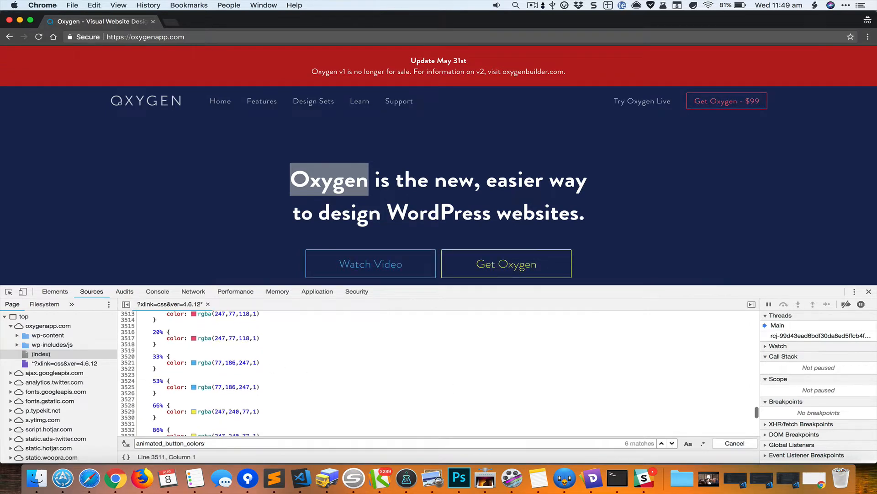
{"action": "scroll", "coordinate": [157, 400], "scroll_direction": "down", "scroll_amount": 4}
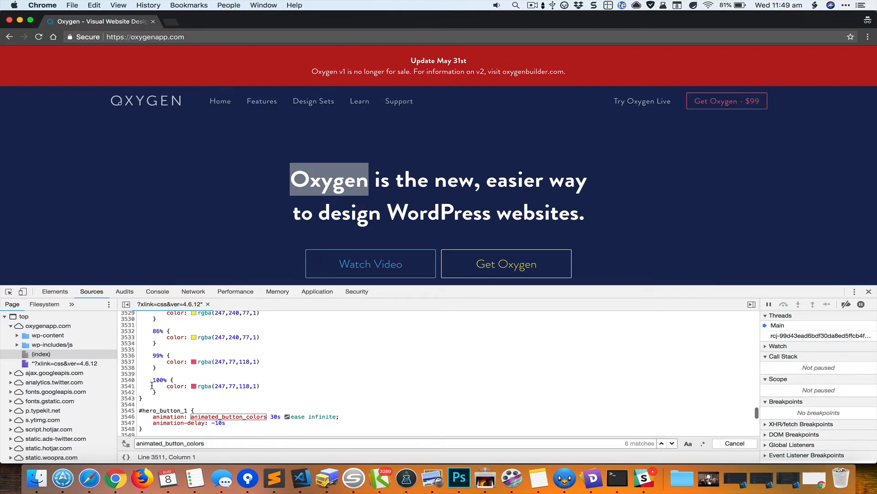
{"action": "left_click", "coordinate": [157, 400], "text": "shift"}
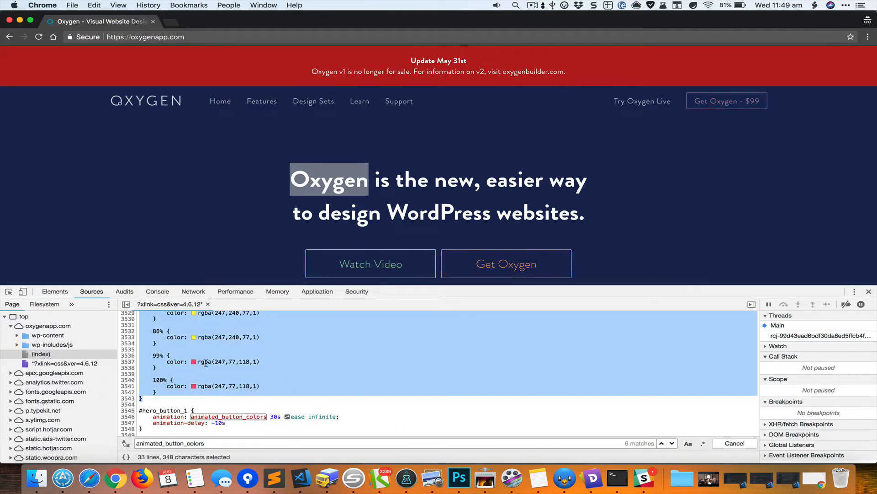
{"action": "key", "text": "super+bracketleft"}
{"action": "scroll", "coordinate": [659, 330], "scroll_direction": "up", "scroll_amount": 4}
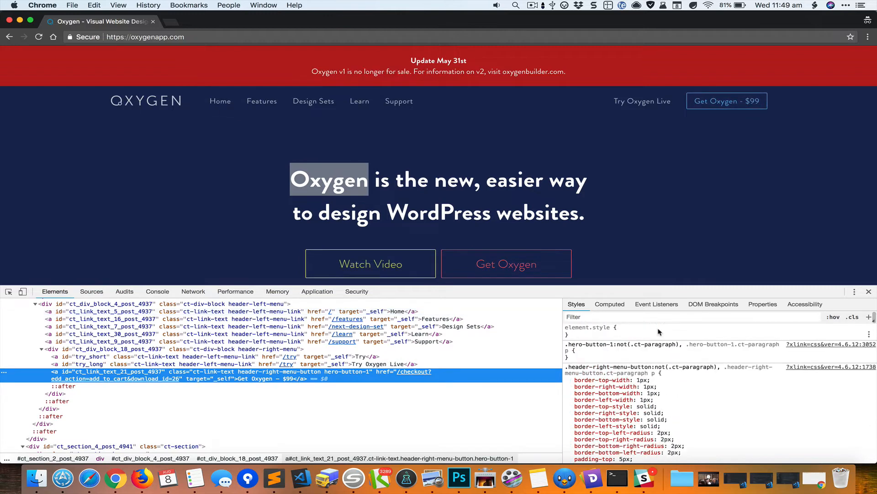
{"action": "key", "text": "super+grave"}
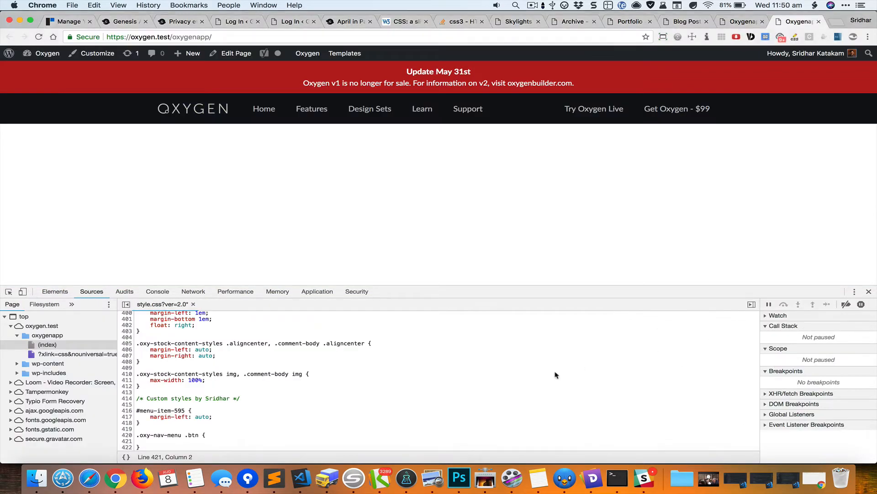
{"action": "left_click", "coordinate": [528, 380]}
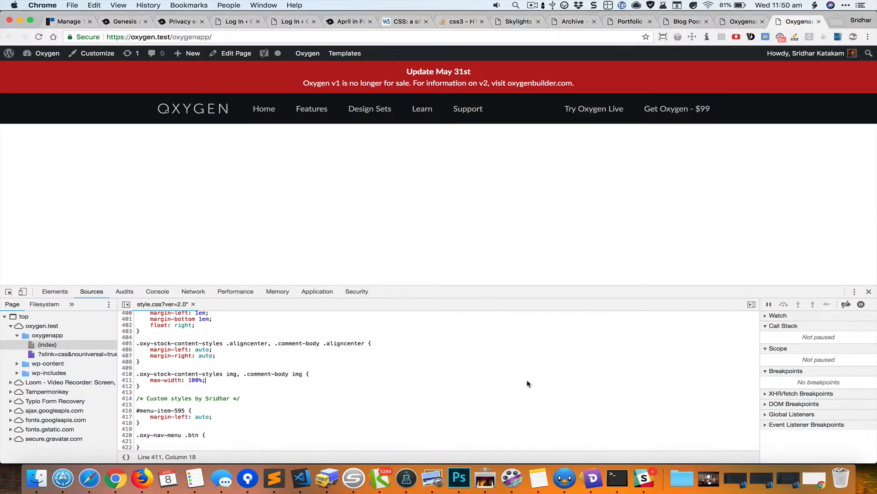
{"action": "left_click", "coordinate": [274, 396]}
{"action": "key", "text": "Return"}
{"action": "key", "text": "Return"}
{"action": "key", "text": "super+v"}
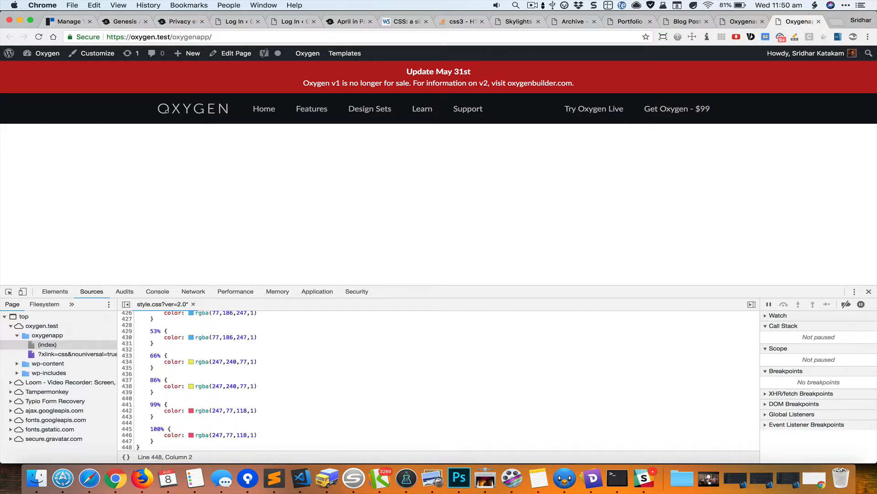
{"action": "scroll", "coordinate": [438, 379], "scroll_direction": "down", "scroll_amount": 1}
{"action": "scroll", "coordinate": [196, 417], "scroll_direction": "down", "scroll_amount": 2}
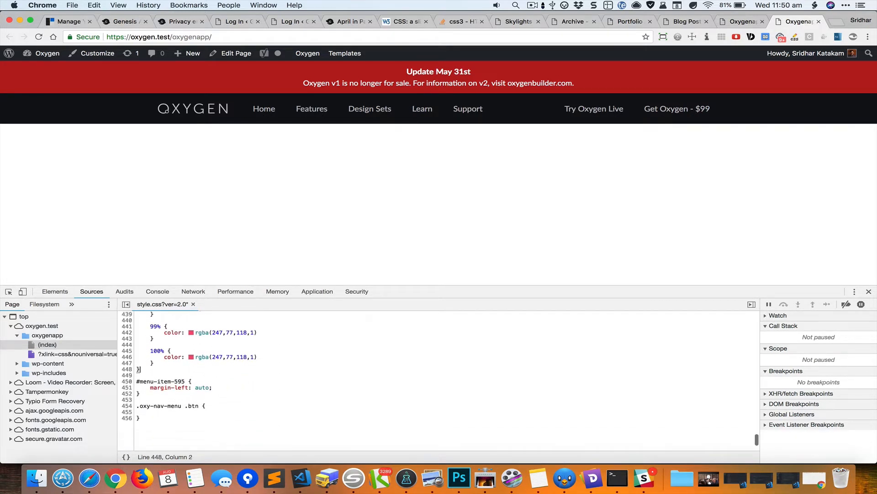
- Copy the original header button's animation value and add animation: animated_button_colors 30s ease infinite to the local .oxy-nav-menu .btn rule
{"action": "left_click", "coordinate": [198, 419]}
{"action": "key", "text": "super+grave"}
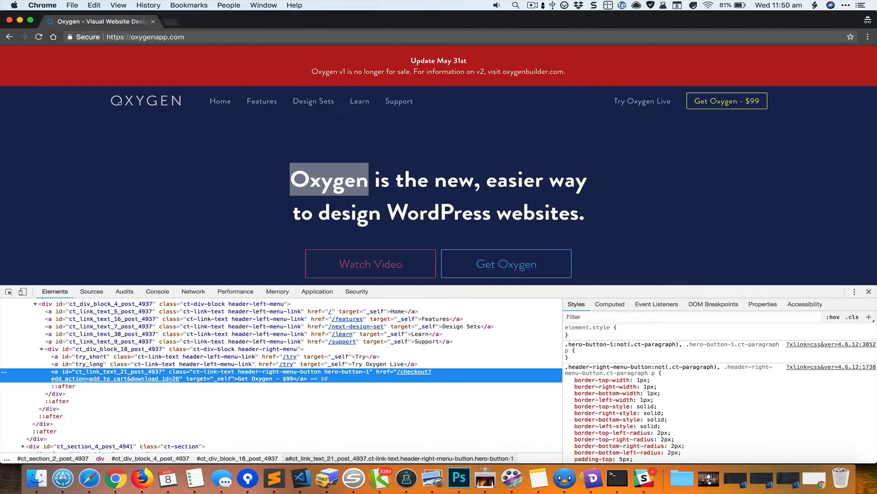
{"action": "scroll", "coordinate": [646, 350], "scroll_direction": "down", "scroll_amount": 3}
{"action": "scroll", "coordinate": [646, 350], "scroll_direction": "down", "scroll_amount": 1}
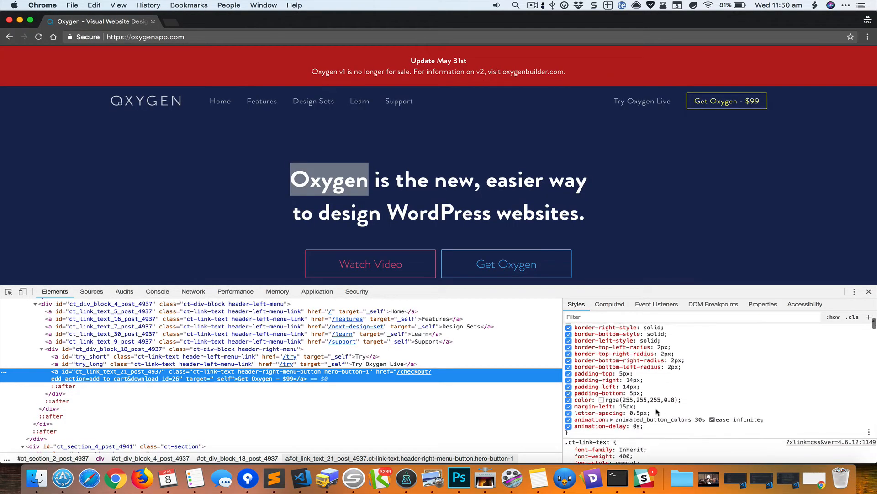
{"action": "left_click", "coordinate": [660, 420]}
{"action": "key", "text": "super+c"}
{"action": "key", "text": "super+grave"}
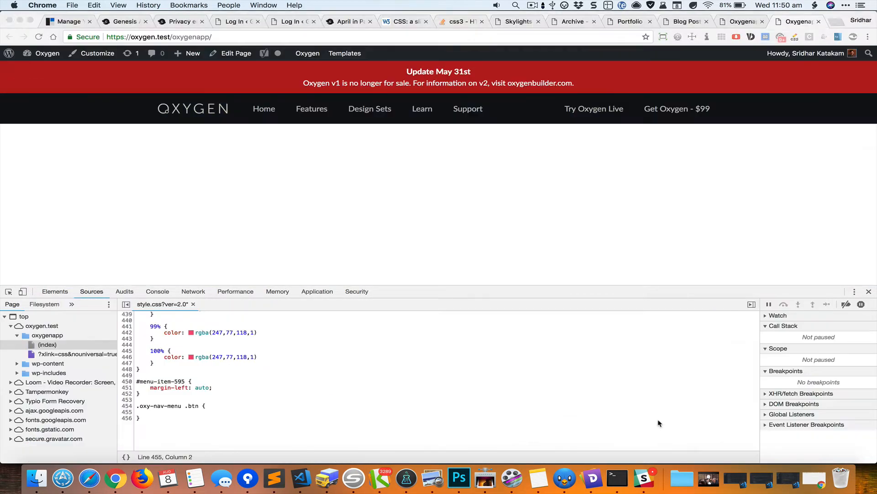
{"action": "type", "text": "anima"}
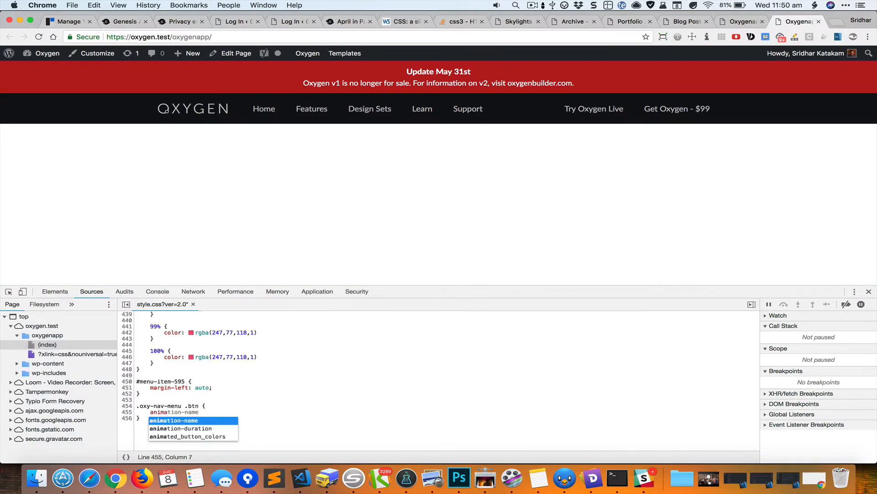
{"action": "type", "text": "tion:"}
{"action": "key", "text": "super+v"}
{"action": "type", "text": ";"}
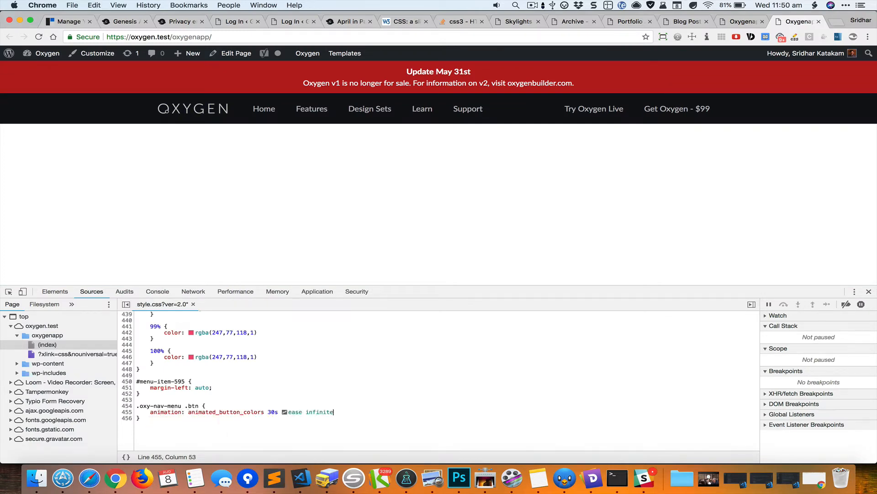
- Review the original button's border declarations and add border: 1px solid to the local .oxy-nav-menu .btn rule
{"action": "key", "text": "super+grave"}
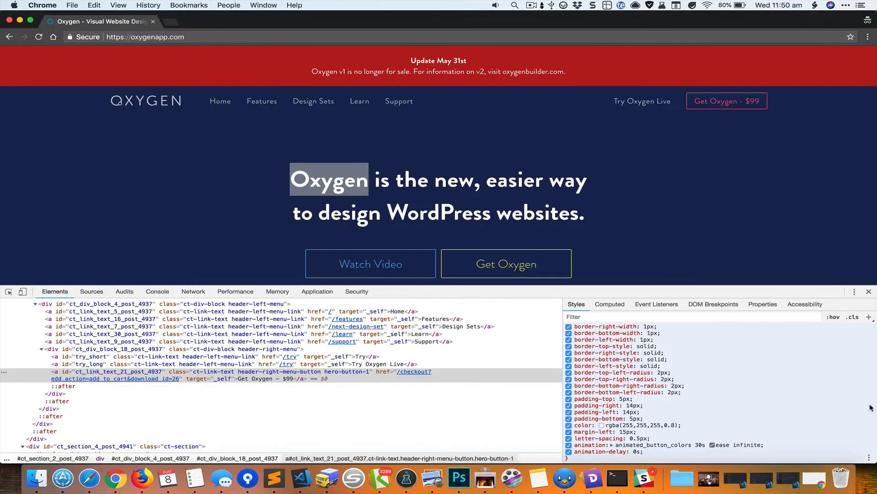
{"action": "scroll", "coordinate": [737, 408], "scroll_direction": "up", "scroll_amount": 3}
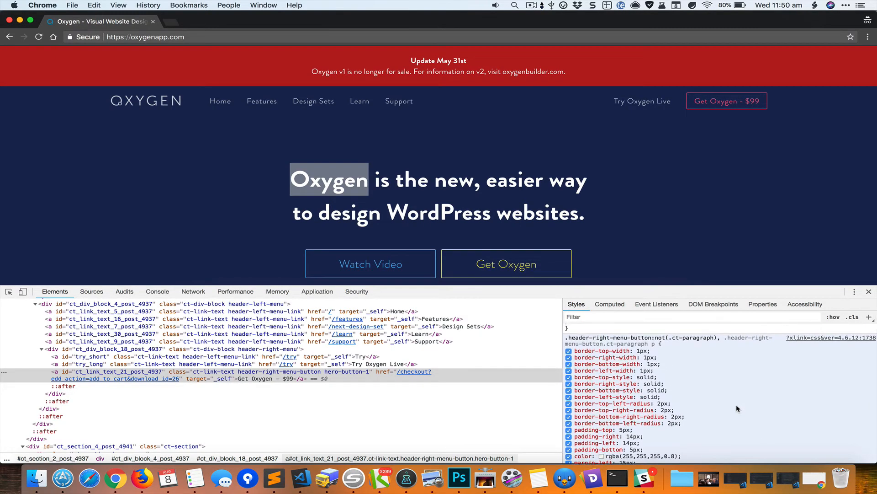
{"action": "scroll", "coordinate": [736, 409], "scroll_direction": "down", "scroll_amount": 2}
{"action": "scroll", "coordinate": [736, 408], "scroll_direction": "down", "scroll_amount": 2}
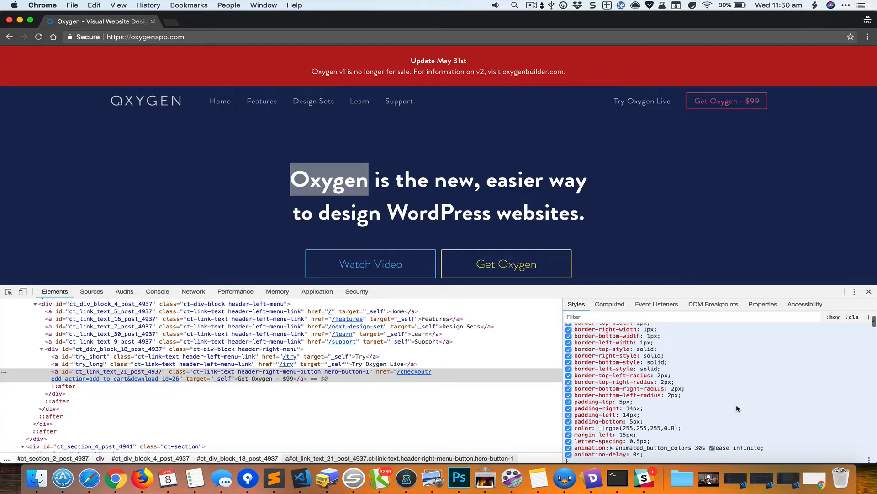
{"action": "key", "text": "super+grave"}
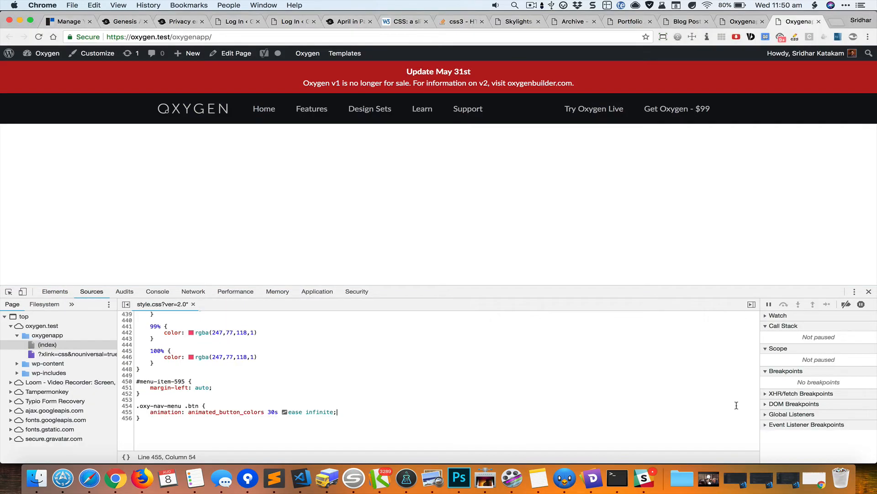
{"action": "key", "text": "Return"}
{"action": "type", "text": "border: 1px solid;"}
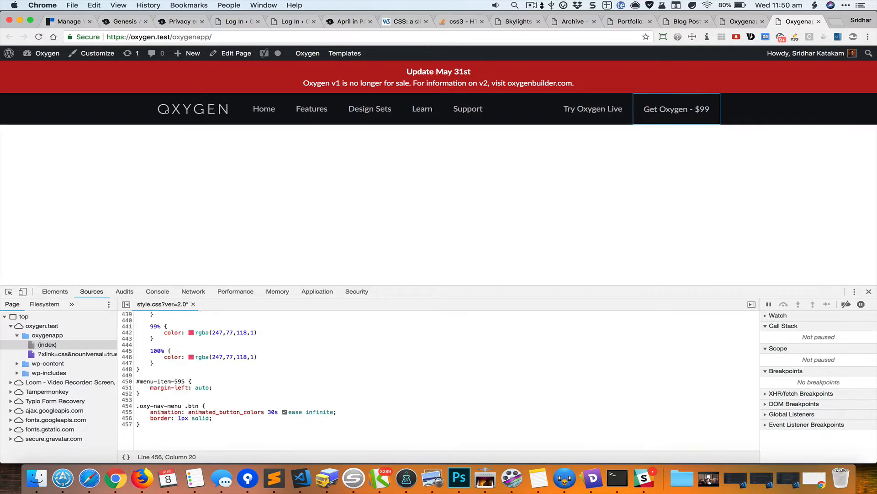
- Check the original button's computed box model and add padding: 5px 14px to the local .oxy-nav-menu .btn rule
{"action": "key", "text": "super+grave"}
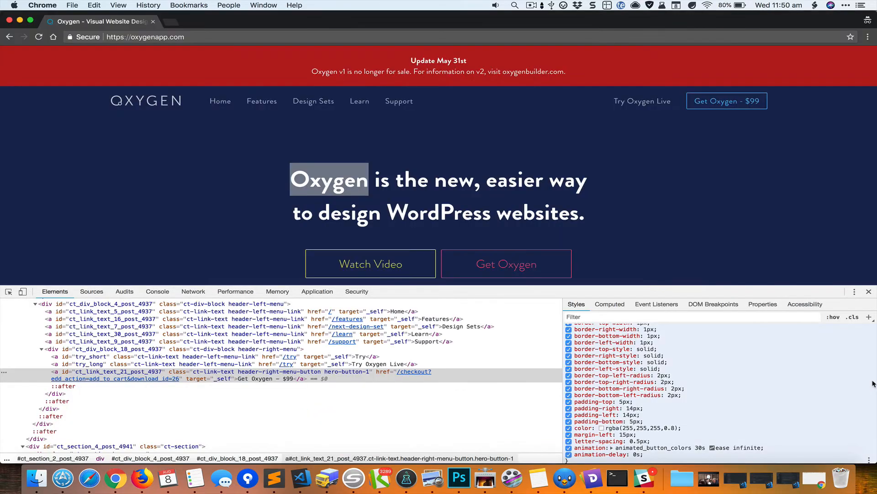
{"action": "left_click", "coordinate": [615, 308]}
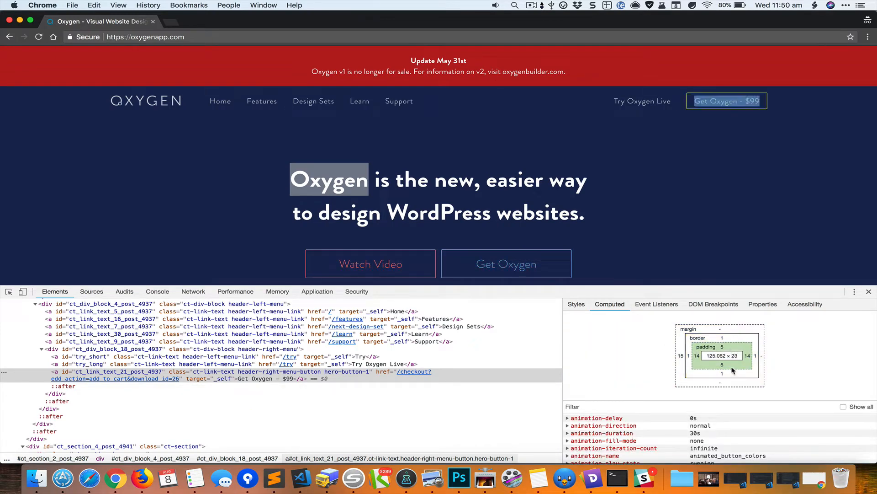
{"action": "key", "text": "super+grave"}
{"action": "key", "text": "Return"}
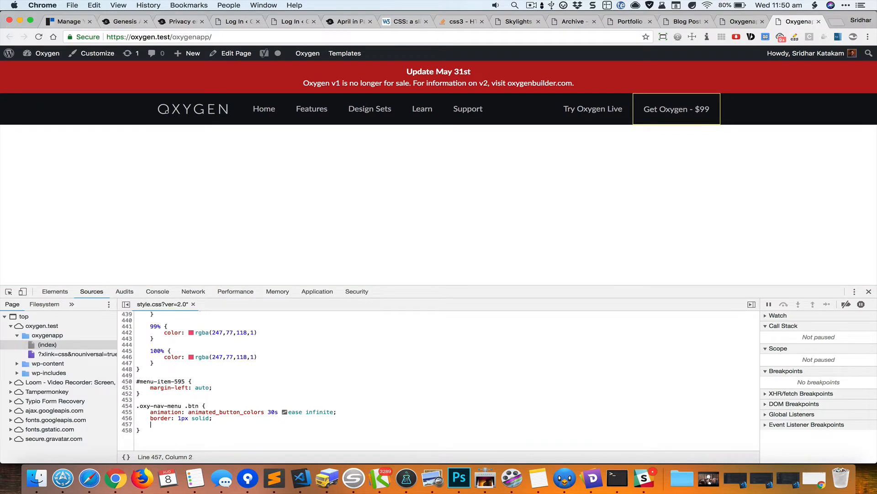
{"action": "type", "text": "padding: 5px 1"}
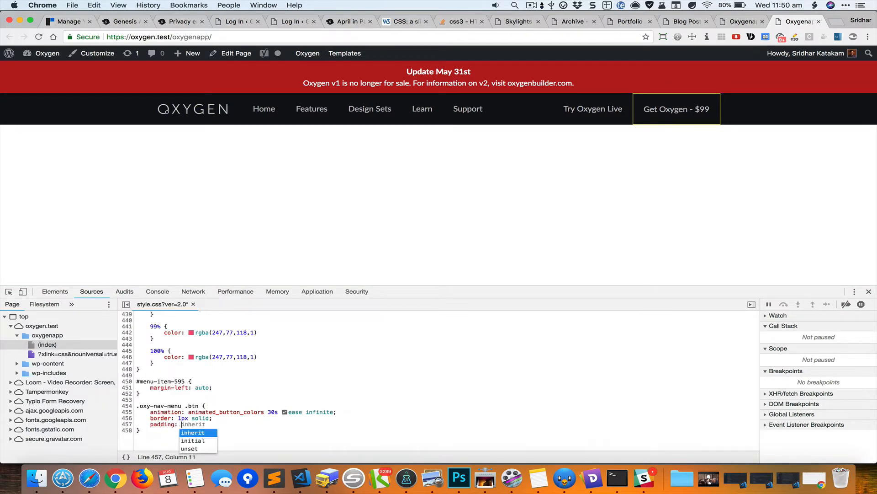
{"action": "type", "text": "4px"}
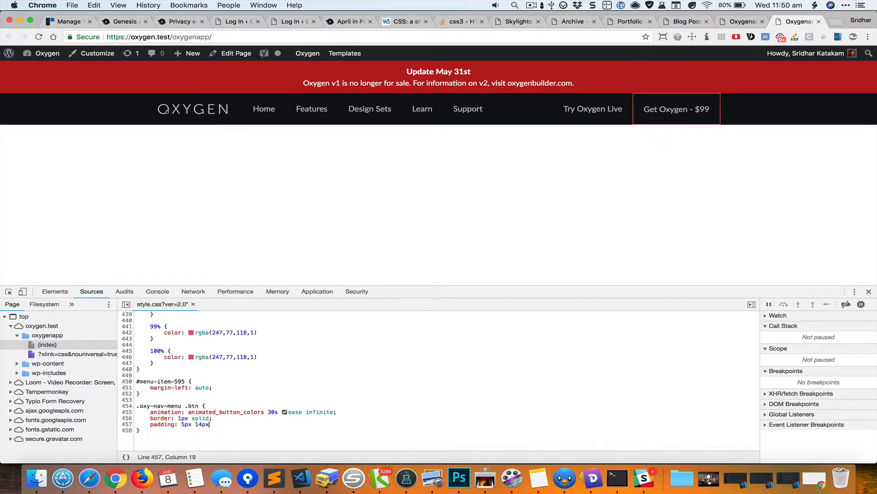
{"action": "type", "text": ";"}
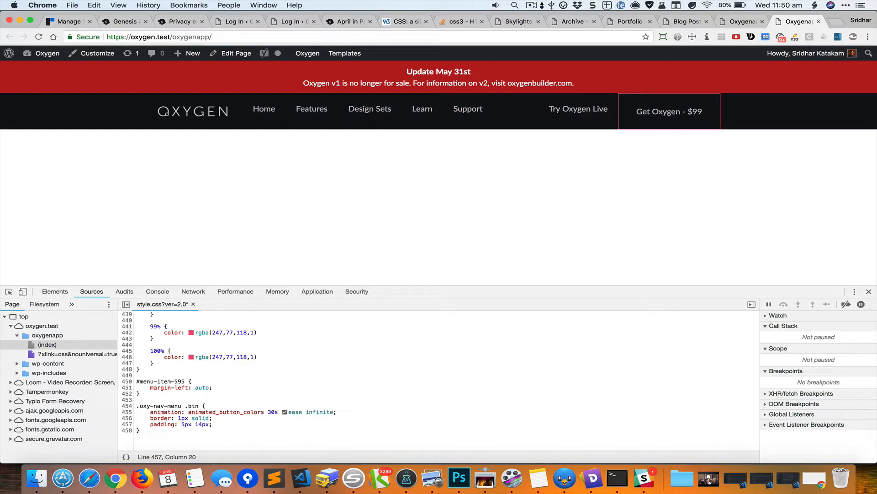
- Add an empty .oxy-nav-menu .btn a rule at the end of style.css, based on the copied .oxy-nav-menu .btn selector
{"action": "key", "text": "super+shift+Left"}
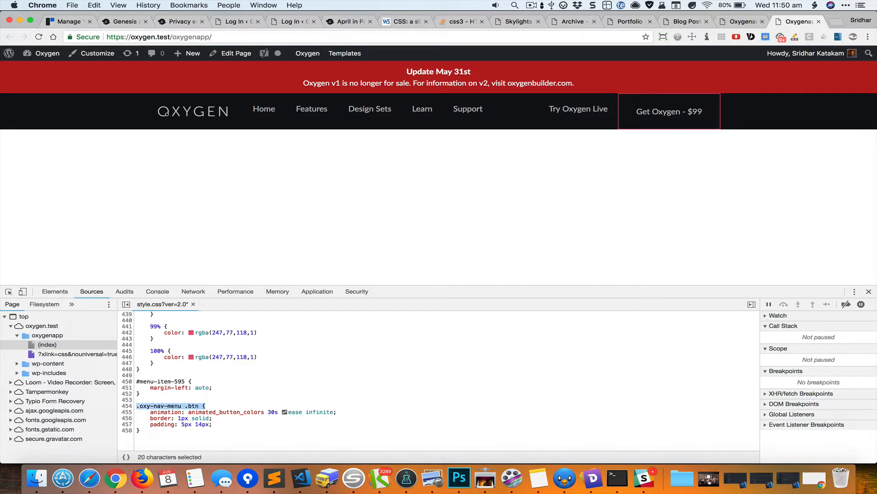
{"action": "key", "text": "super+c"}
{"action": "key", "text": "super+Down"}
{"action": "key", "text": "Return"}
{"action": "key", "text": "Return"}
{"action": "key", "text": "super+v"}
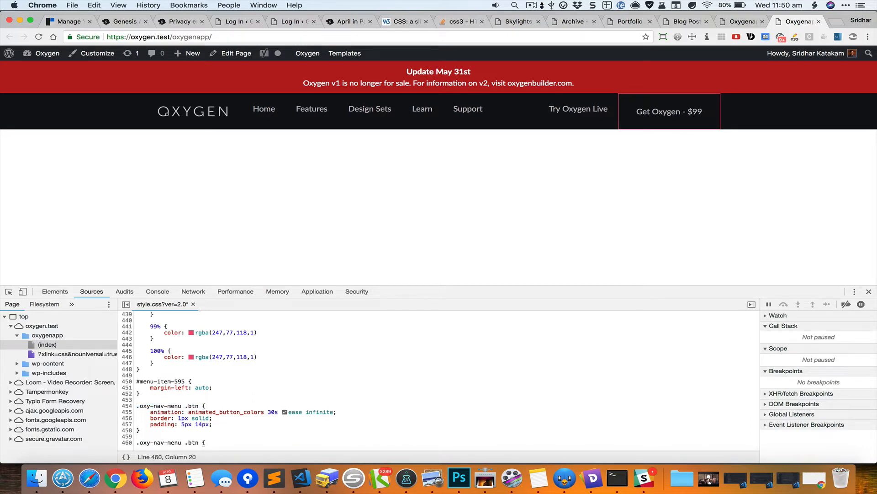
{"action": "type", "text": "a"}
{"action": "key", "text": "End"}
{"action": "key", "text": "Return"}
{"action": "type", "text": "}"}
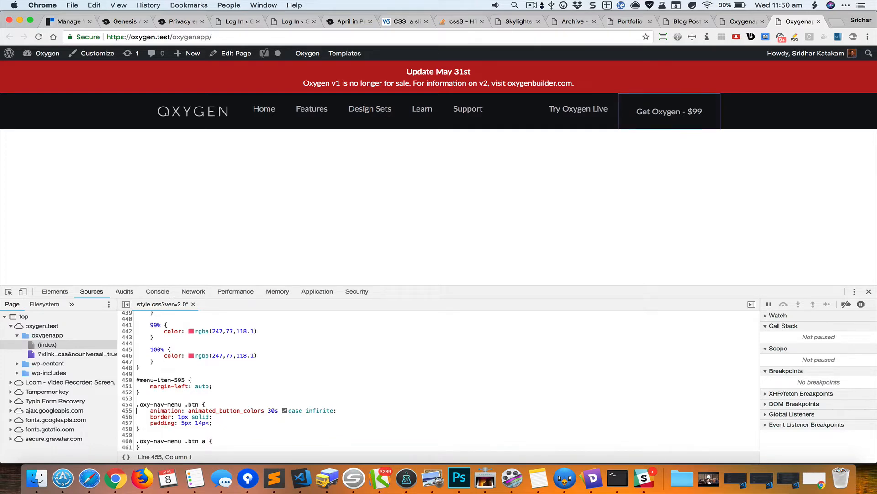
- Change the styled rule's selector to .oxy-nav-menu .btn a and delete the empty duplicate rule below it
{"action": "key", "text": "super+grave"}
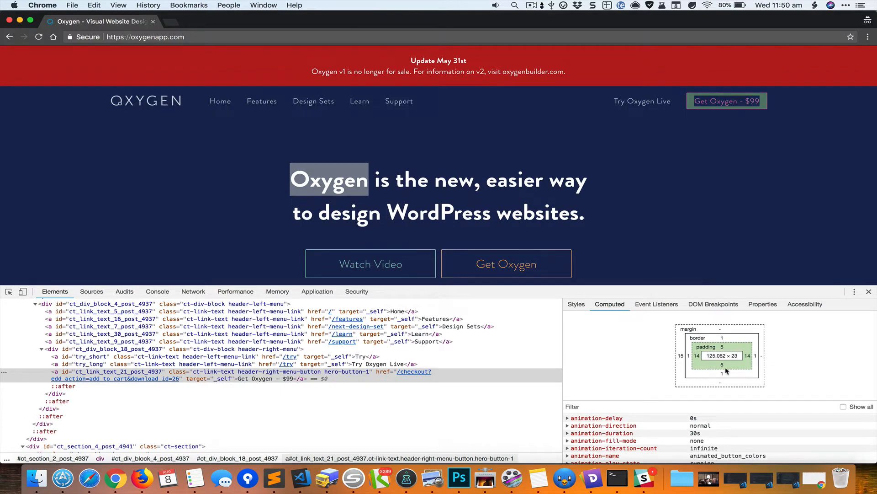
{"action": "key", "text": "super+grave"}
{"action": "scroll", "coordinate": [273, 400], "scroll_direction": "down", "scroll_amount": 1}
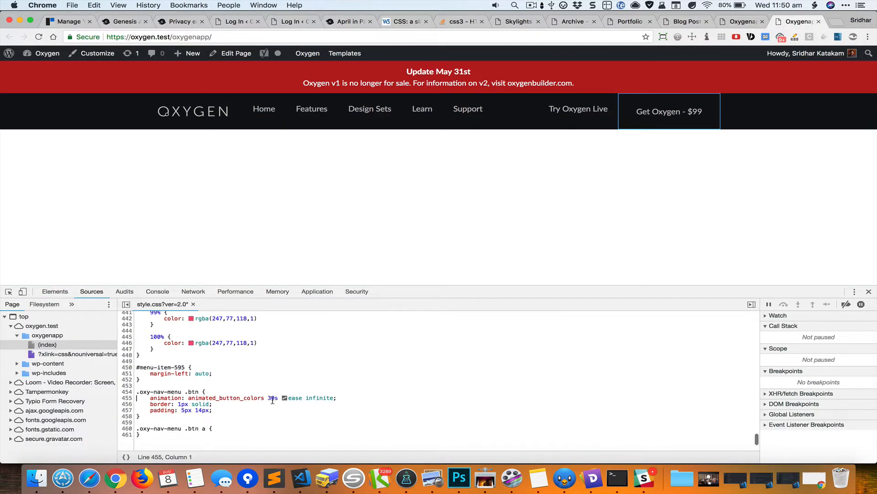
{"action": "left_click", "coordinate": [140, 391]}
{"action": "type", "text": "a"}
{"action": "left_click", "coordinate": [222, 421]}
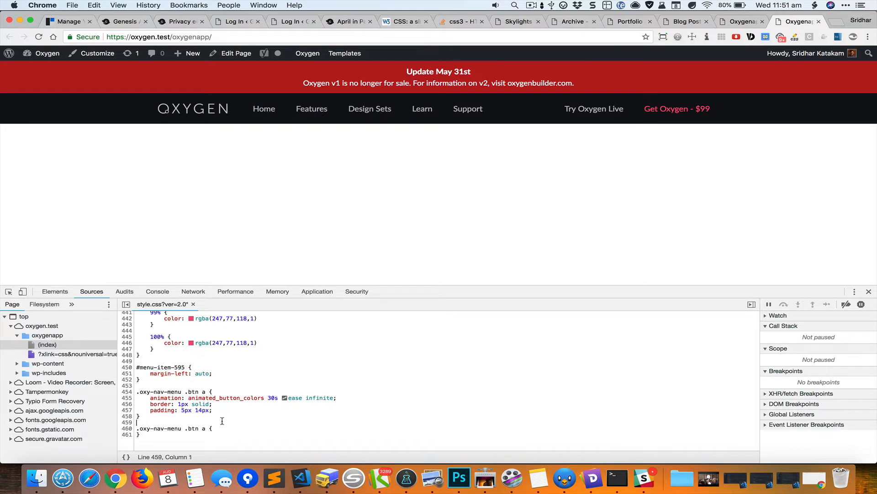
{"action": "key", "text": "shift+super+Down"}
{"action": "key", "text": "BackSpace"}
{"action": "left_click", "coordinate": [223, 411]}
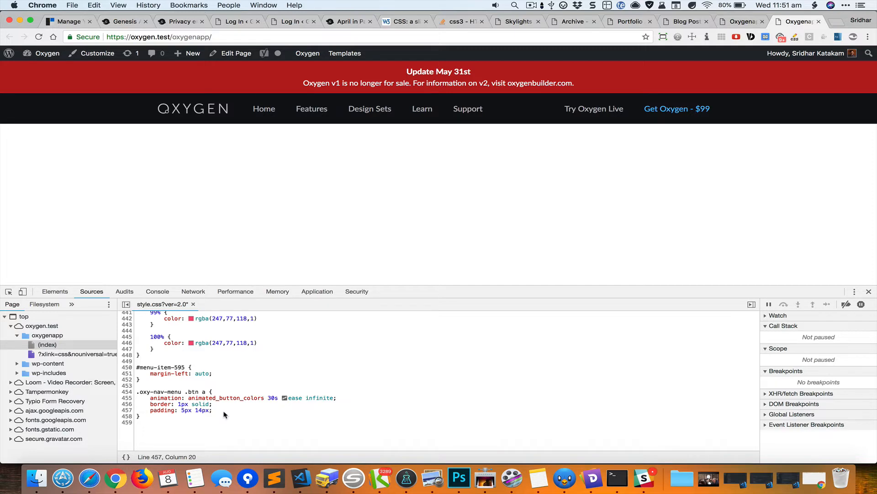
- Inspect the local Get Oxygen - $99 menu link and examine which rules affect its border and padding
{"action": "left_click", "coordinate": [55, 291]}
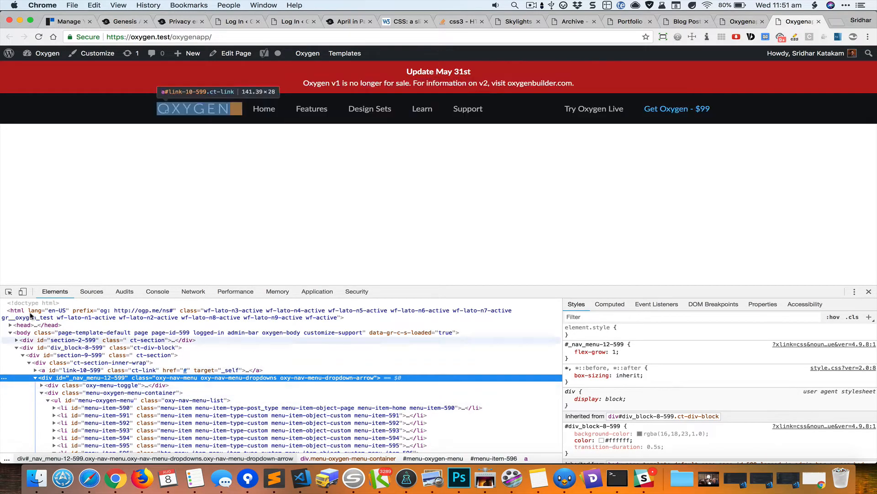
{"action": "left_click", "coordinate": [8, 291]}
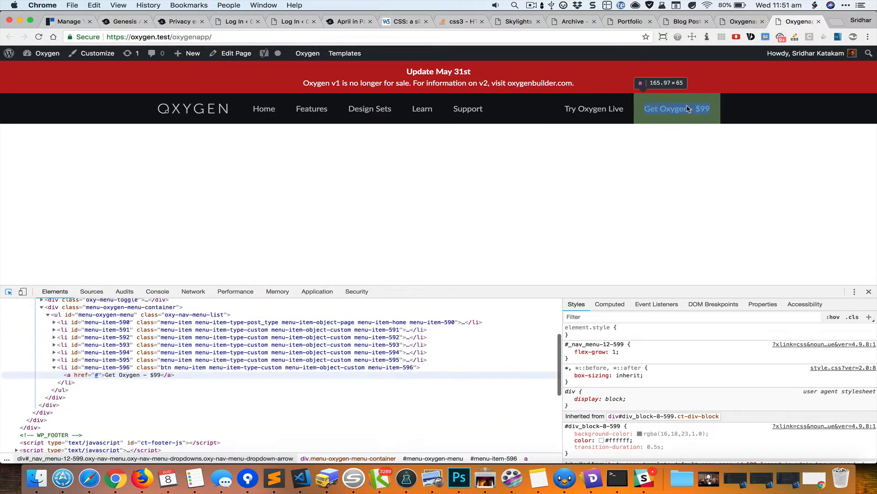
{"action": "left_click", "coordinate": [688, 109]}
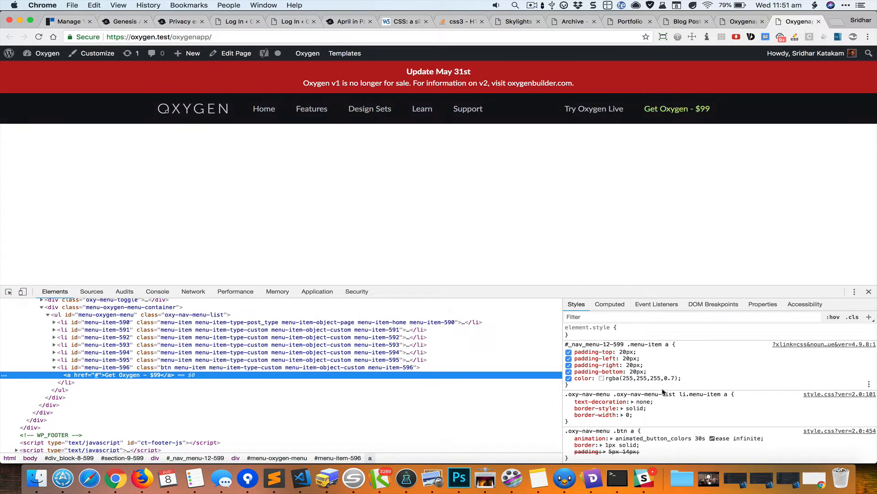
{"action": "scroll", "coordinate": [662, 392], "scroll_direction": "down", "scroll_amount": 1}
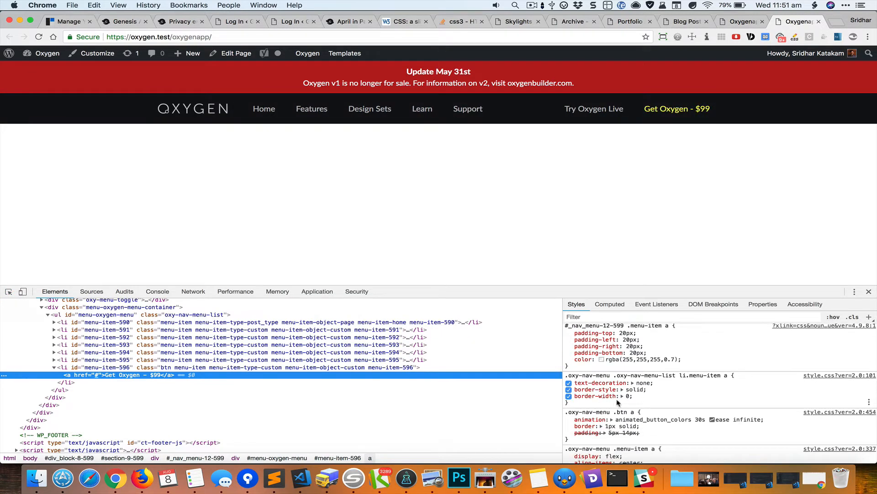
- Copy the selector .oxy-nav-menu .oxy-nav-menu-list li.menu-item a from the inspected styles and paste it below the last rule in style.css
{"action": "left_click", "coordinate": [633, 377]}
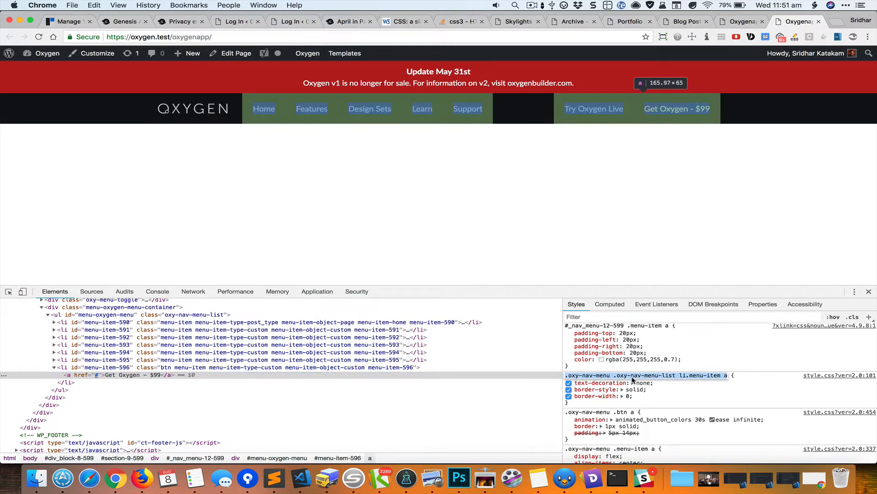
{"action": "key", "text": "super+c"}
{"action": "key", "text": "super+]"}
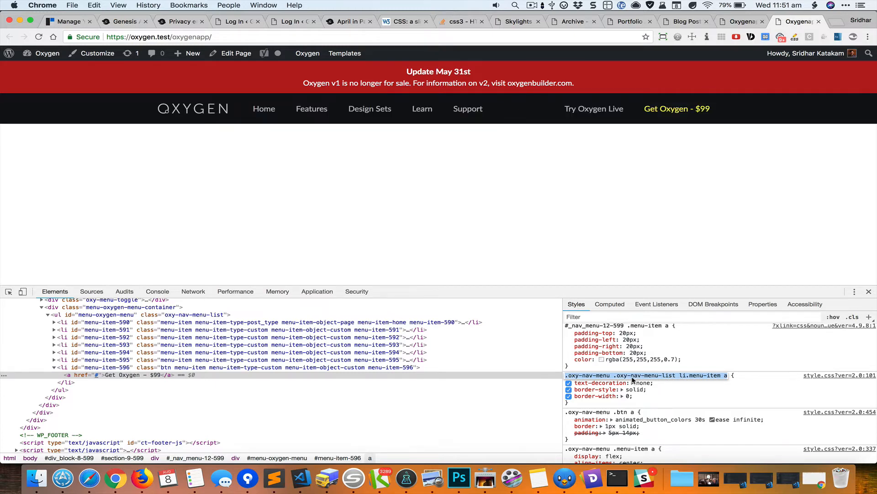
{"action": "key", "text": "Down"}
{"action": "key", "text": "Down"}
{"action": "key", "text": "Return"}
{"action": "key", "text": "super+v"}
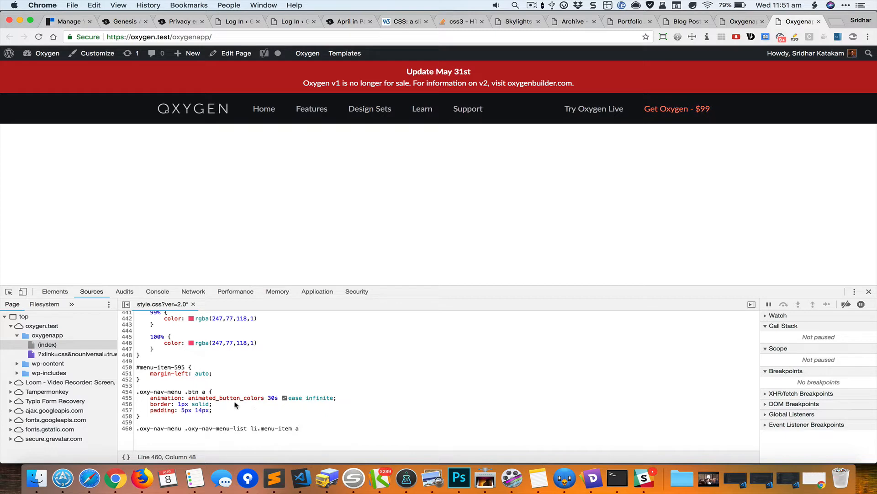
- Extend the button link rule's selector to .oxy-nav-menu .oxy-nav-menu-list .btn a, reusing the first part of the pasted selector
{"action": "left_click", "coordinate": [248, 428]}
{"action": "key", "text": "super+shift+Left"}
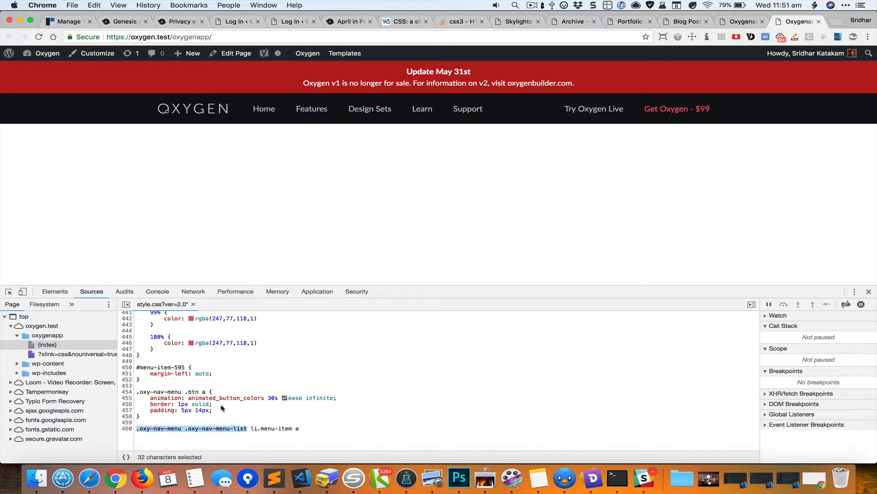
{"action": "left_click", "coordinate": [189, 386]}
{"action": "key", "text": "super+v"}
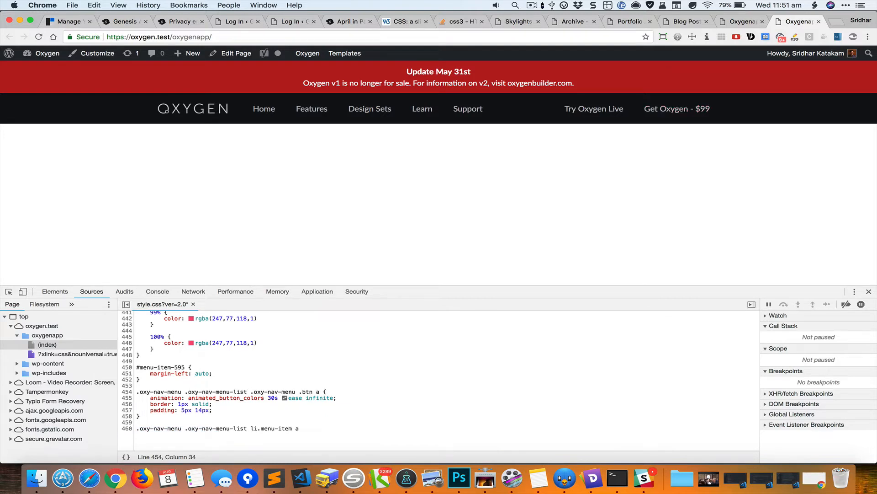
{"action": "key", "text": "alt+shift+Left"}
{"action": "key", "text": "alt+shift+Left"}
{"action": "key", "text": "alt+shift+Left"}
{"action": "key", "text": "alt+shift+Left"}
{"action": "key", "text": "alt+shift+Left"}
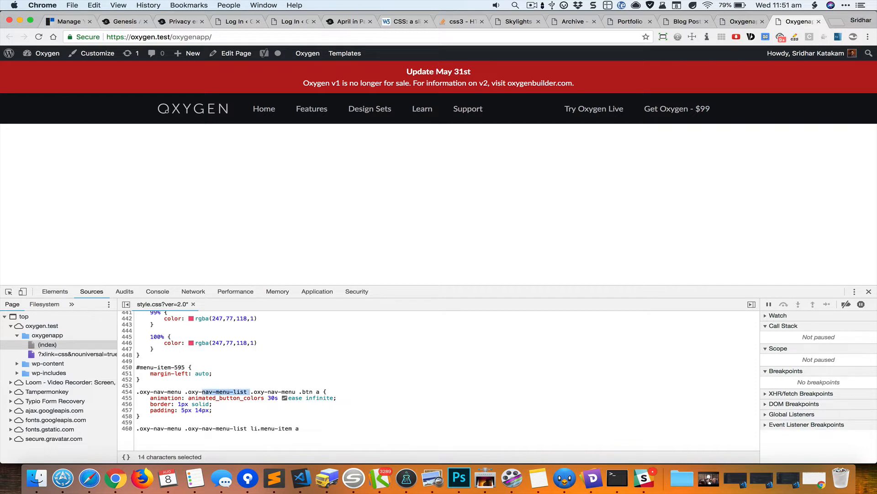
{"action": "key", "text": "super+shift+Left"}
{"action": "key", "text": "BackSpace"}
{"action": "key", "text": "alt+shift+Right"}
{"action": "key", "text": "alt+shift+Right"}
{"action": "key", "text": "alt+shift+Right"}
{"action": "key", "text": "alt+shift+Right"}
{"action": "key", "text": "alt+shift+Right"}
{"action": "key", "text": "alt+shift+Right"}
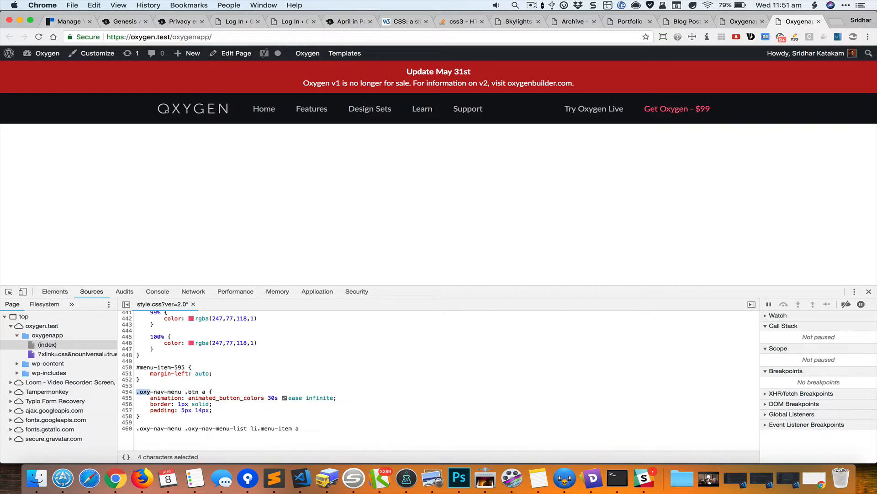
{"action": "key", "text": "super+v"}
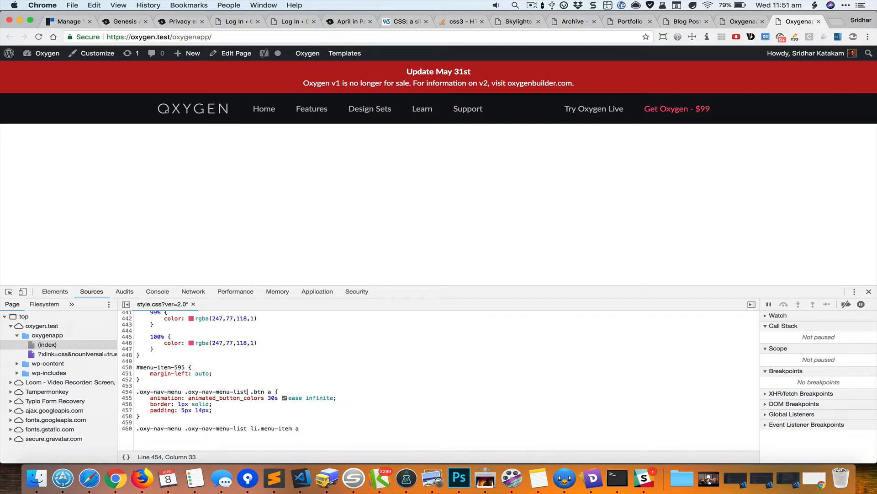
- Change .btn to li.btn in the rule's selector and delete the leftover pasted selector at the end of style.css
{"action": "type", "text": "li"}
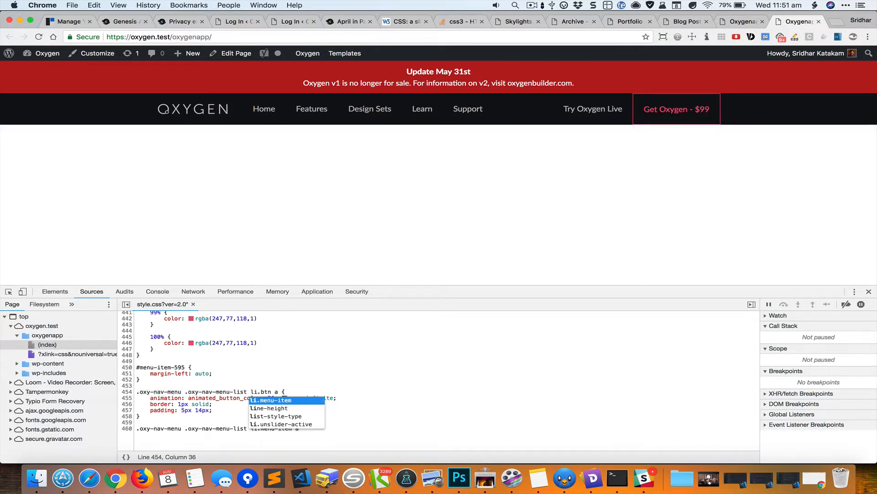
{"action": "key", "text": "Escape"}
{"action": "key", "text": "shift+super+Down"}
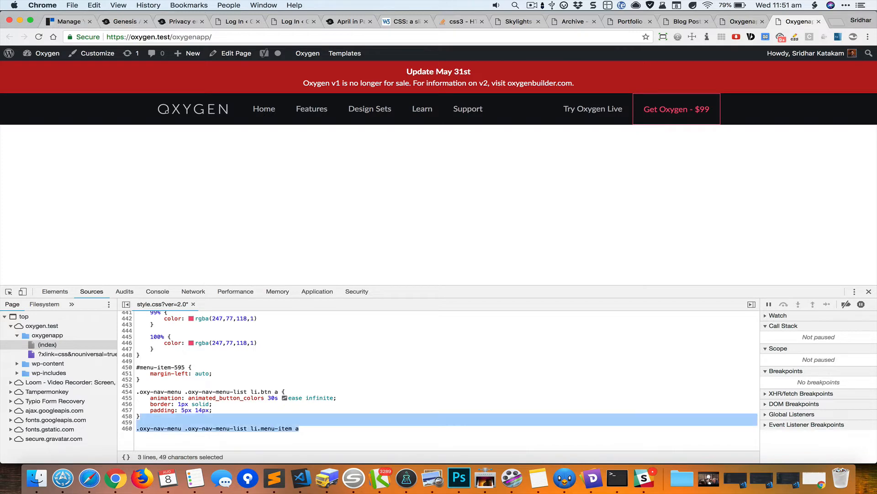
{"action": "key", "text": "BackSpace"}
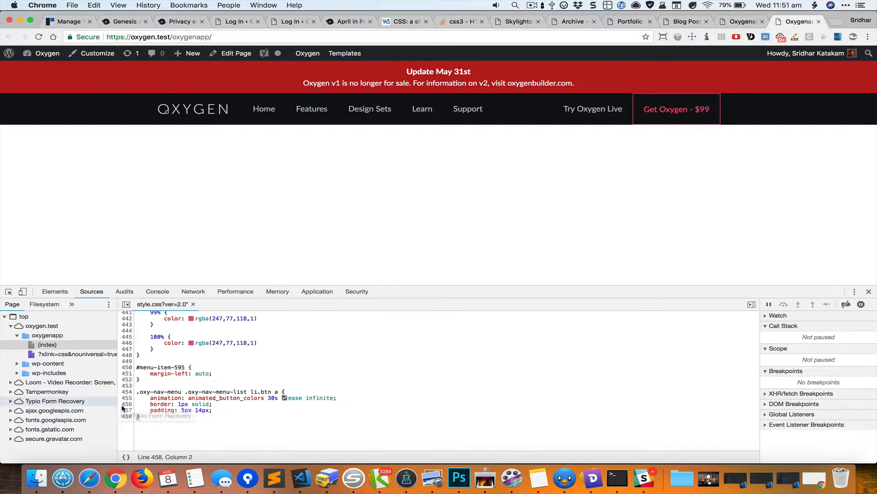
- Check which rule overrides the link's padding and change the button rule's selector to #_nav_menu-12-599.oxy-nav-menu .oxy-nav-menu-list li.btn a
{"action": "key", "text": "super+bracketleft"}
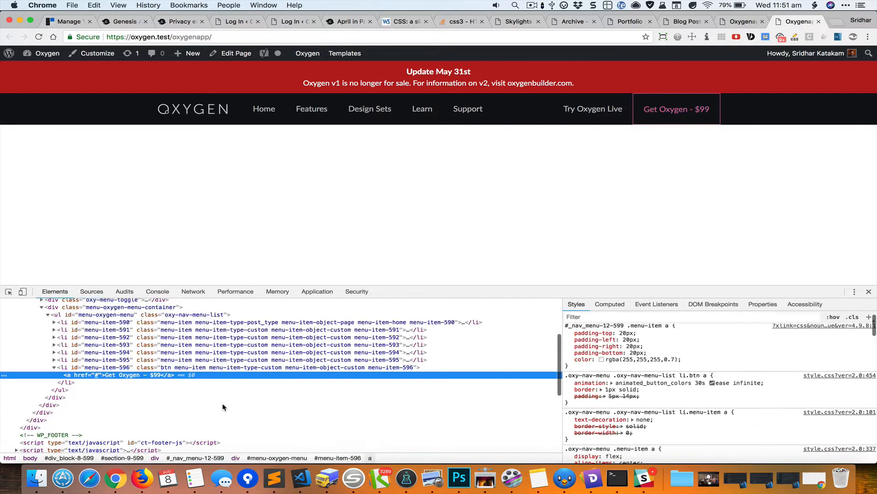
{"action": "scroll", "coordinate": [649, 382], "scroll_direction": "down", "scroll_amount": 5}
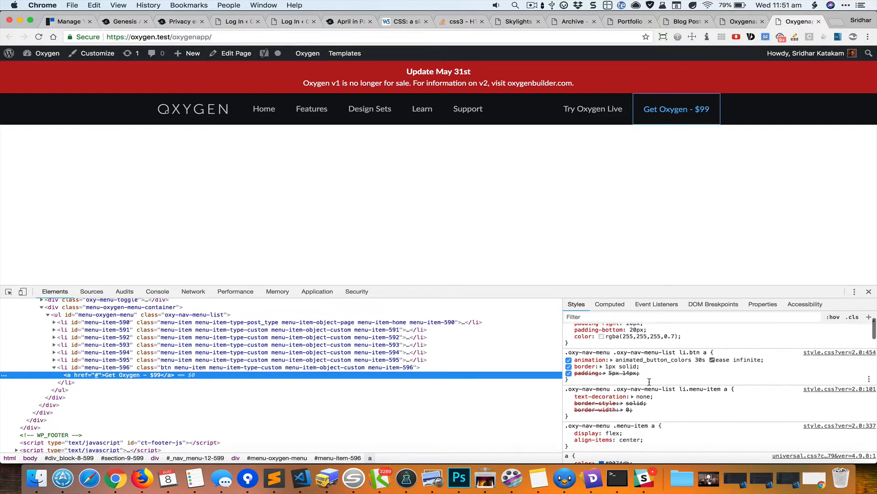
{"action": "scroll", "coordinate": [649, 381], "scroll_direction": "up", "scroll_amount": 4}
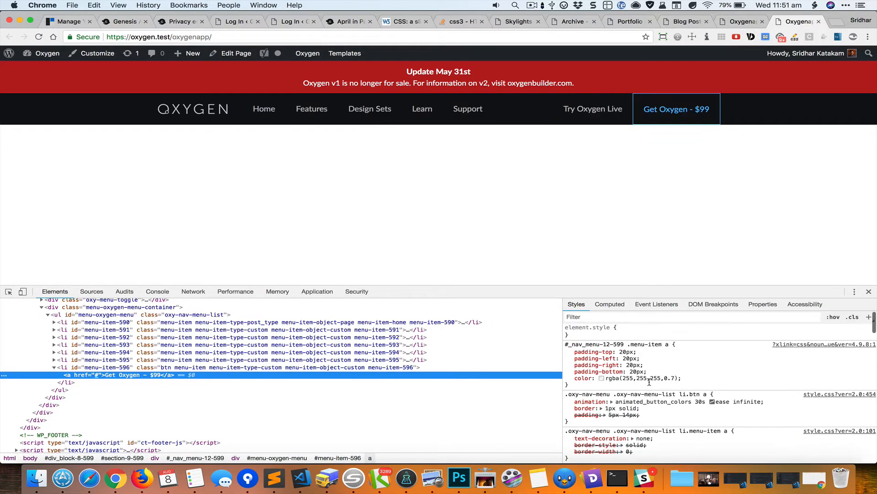
{"action": "scroll", "coordinate": [650, 385], "scroll_direction": "up", "scroll_amount": 3}
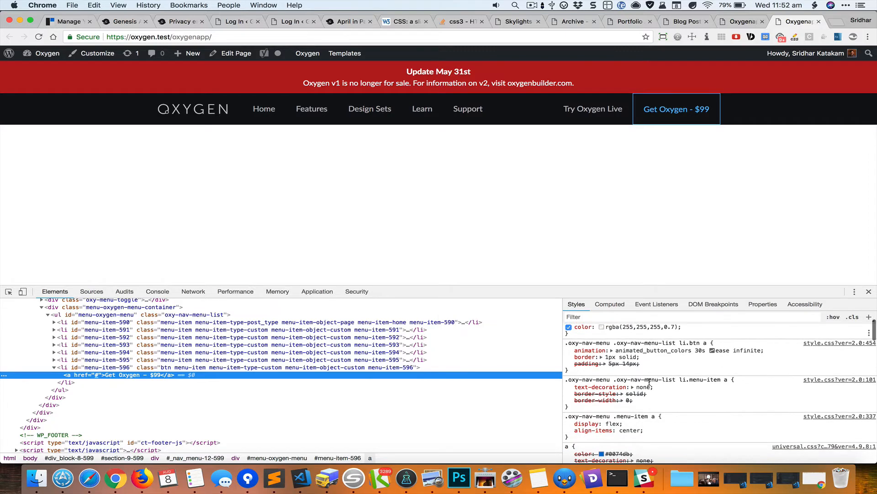
{"action": "key", "text": "alt+shift+Right"}
{"action": "key", "text": "alt+shift+Right"}
{"action": "key", "text": "alt+shift+Right"}
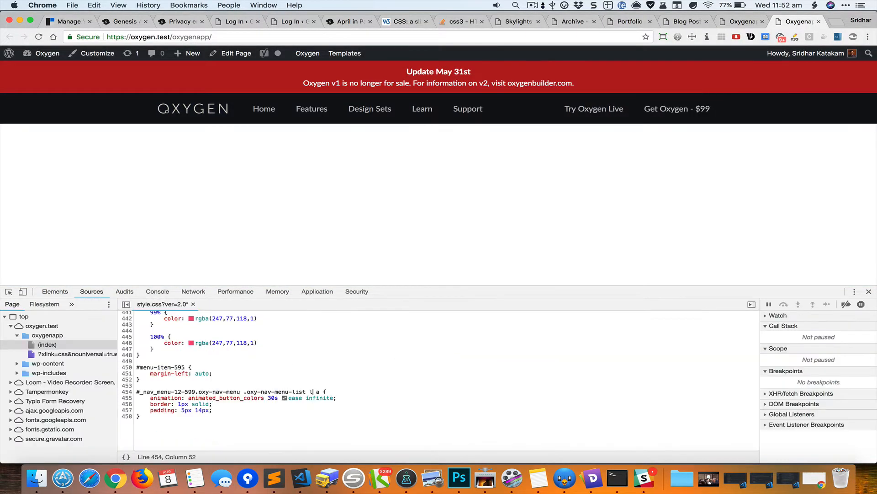
{"action": "type", "text": "i.btn a {"}
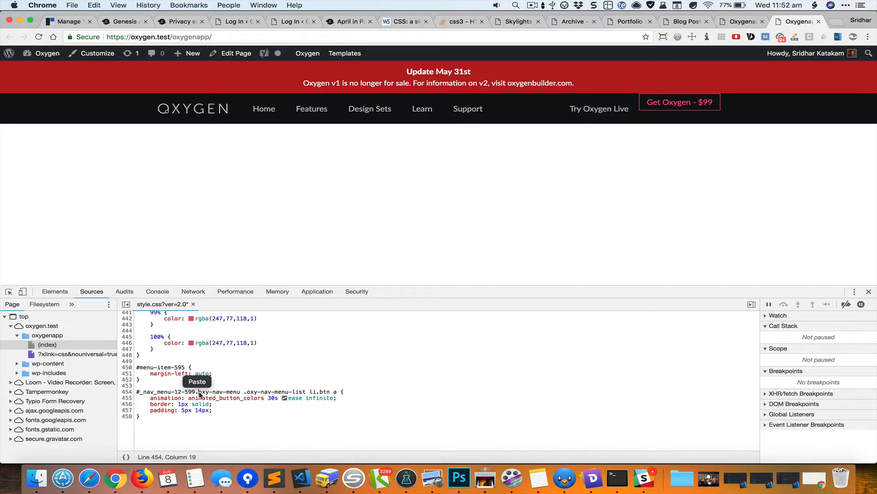
- Shorten the button rule's selector to #_nav_menu-12-599.oxy-nav-menu li.btn a by removing .oxy-nav-menu-list
{"action": "left_click_drag", "start_coordinate": [199, 393], "coordinate": [139, 393]}
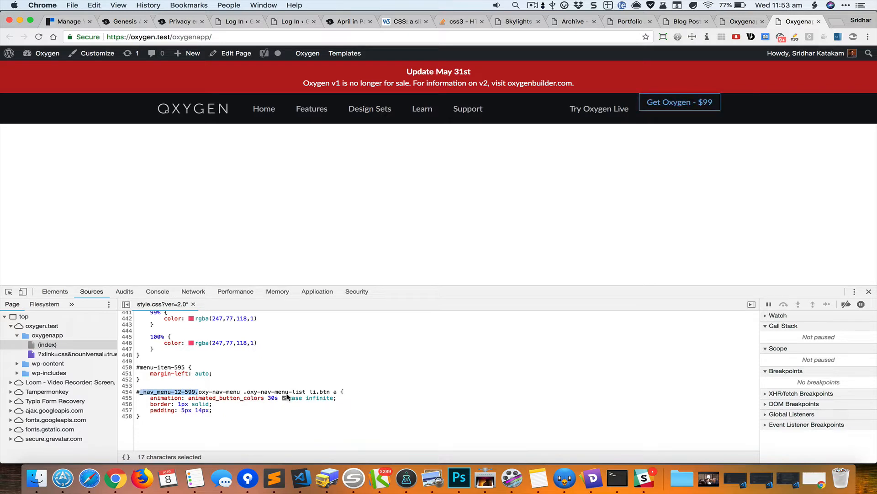
{"action": "left_click", "coordinate": [310, 393]}
{"action": "left_click_drag", "start_coordinate": [311, 393], "coordinate": [247, 393]}
{"action": "key", "text": "BackSpace"}
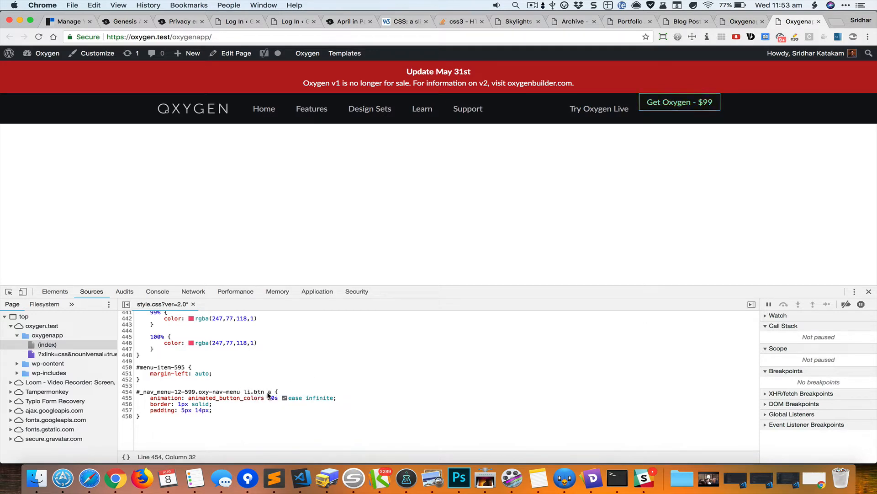
{"action": "left_click", "coordinate": [246, 411]}
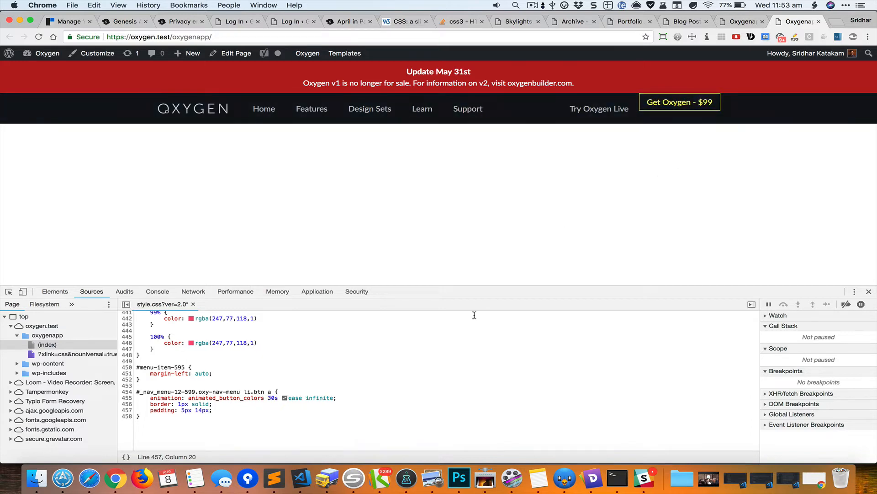
- Check the button's list item layout styles, then copy the selector #_nav_menu-12-599.oxy-nav-menu li.btn onto its own line above the link rule
{"action": "left_click", "coordinate": [54, 291]}
{"action": "left_click", "coordinate": [64, 367]}
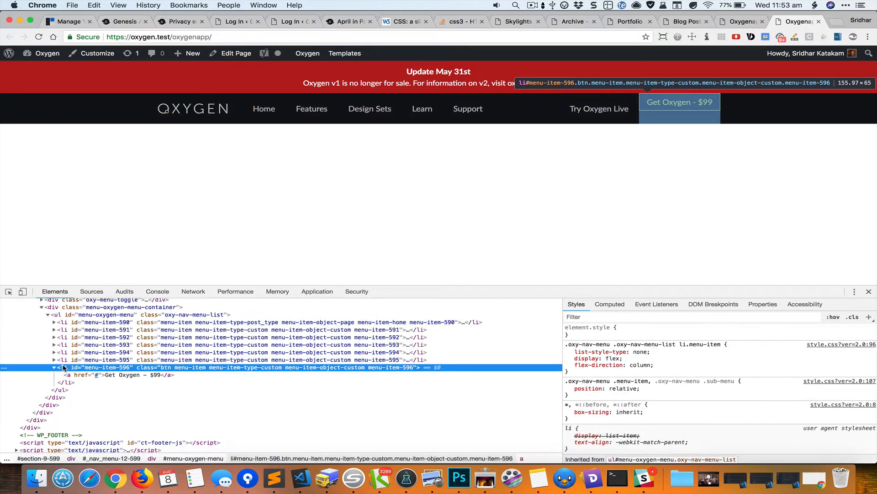
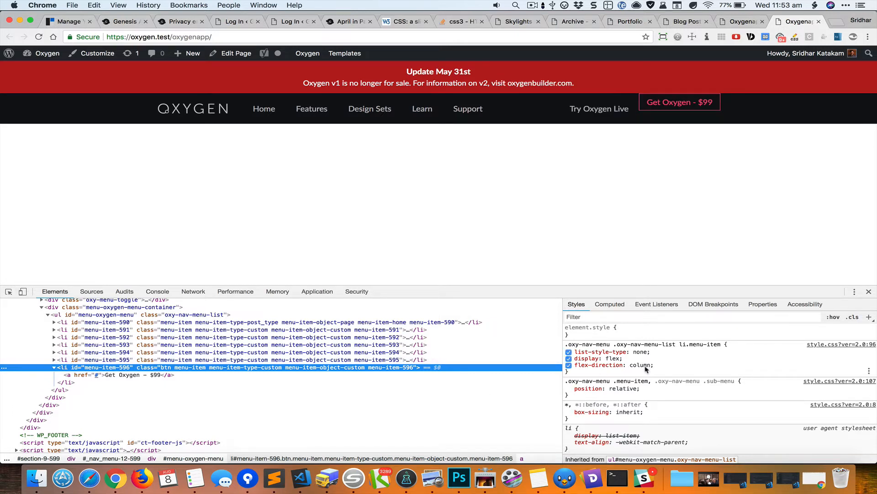
{"action": "key", "text": "super+bracketright"}
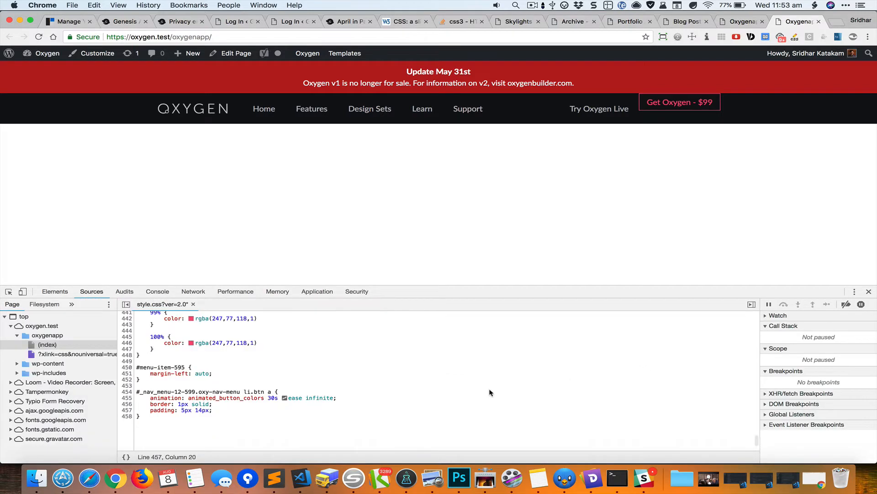
{"action": "key", "text": "Return"}
{"action": "left_click", "coordinate": [275, 392]}
{"action": "key", "text": "Left"}
{"action": "key", "text": "super+shift+Left"}
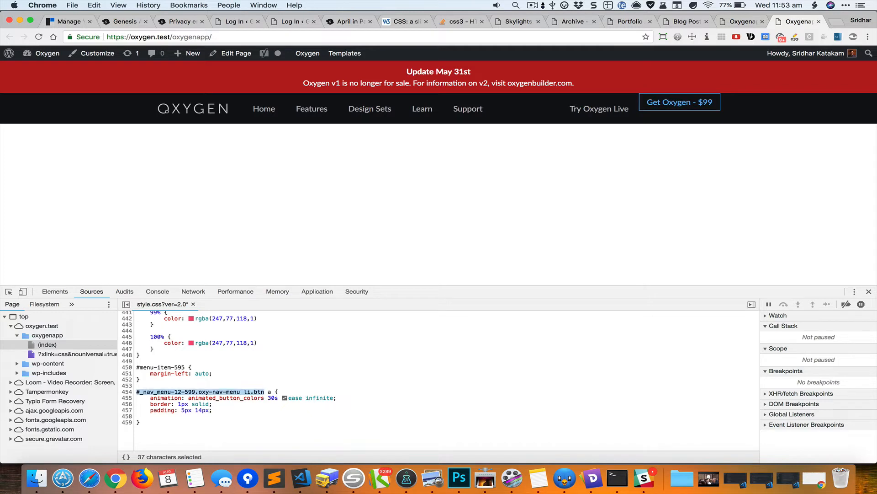
{"action": "key", "text": "super+c"}
{"action": "key", "text": "Left"}
{"action": "key", "text": "Return"}
{"action": "key", "text": "Return"}
{"action": "key", "text": "Up"}
{"action": "key", "text": "Up"}
{"action": "key", "text": "super+v"}
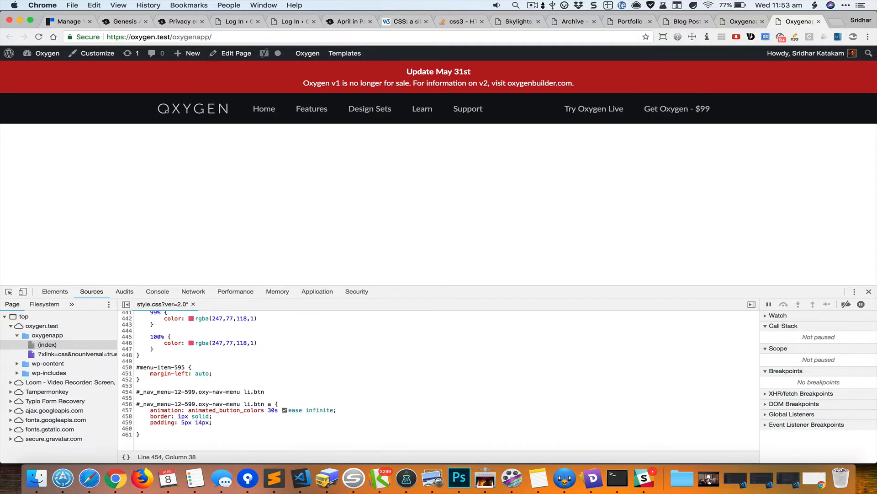
- Turn the pasted li.btn selector into a rule containing justify-content: center;
{"action": "type", "text": "{"}
{"action": "key", "text": "Return"}
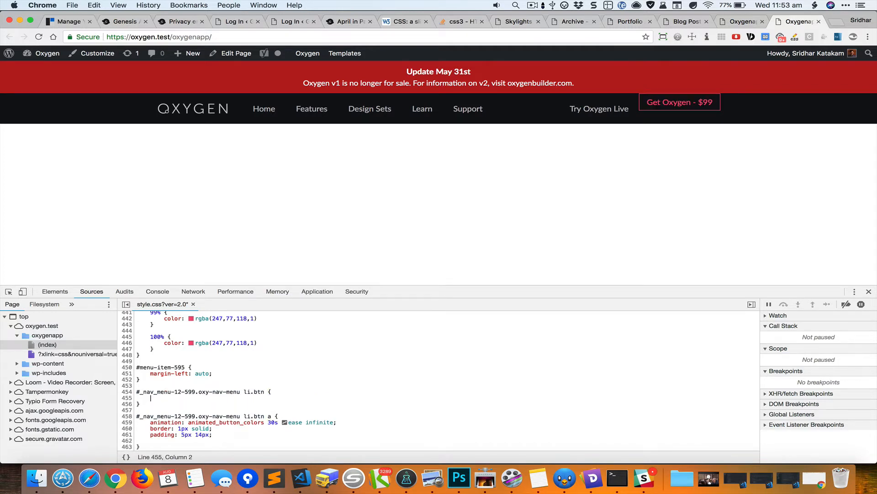
{"action": "type", "text": "justify-content: center;"}
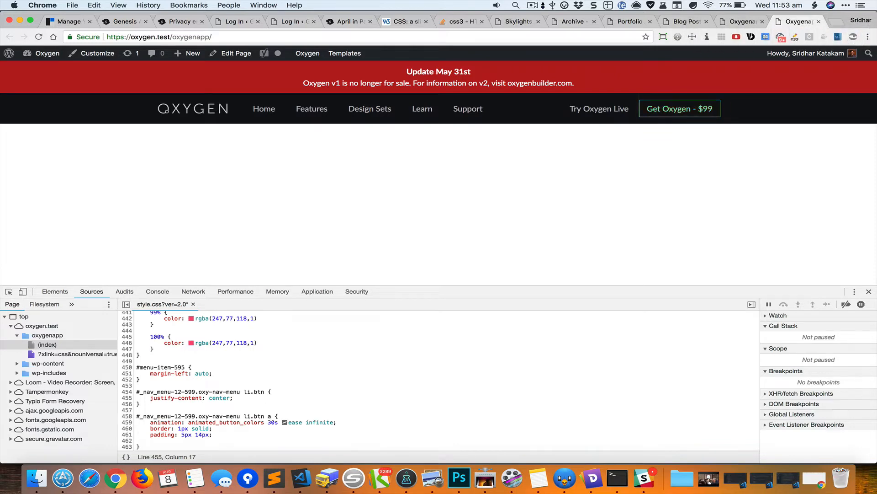
- Check the original Get Oxygen button's border rules and add border-radius: 2px; to the local li.btn a rule
{"action": "key", "text": "super+grave"}
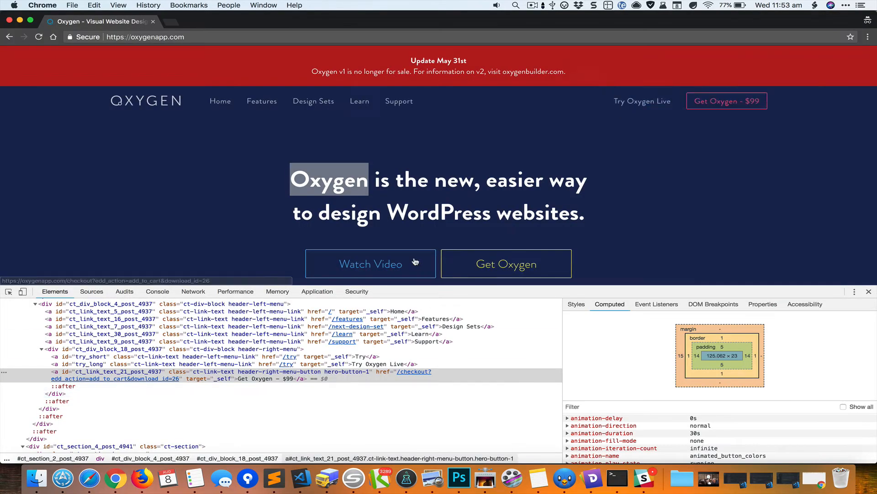
{"action": "left_click", "coordinate": [577, 305]}
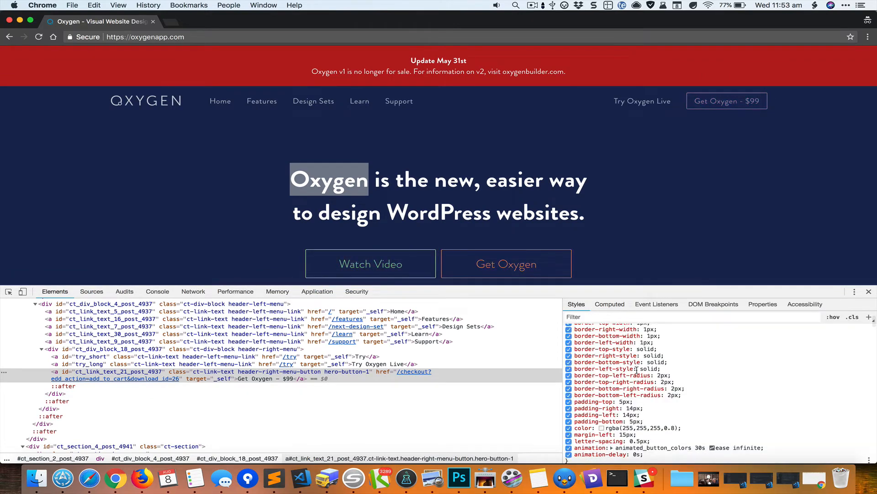
{"action": "scroll", "coordinate": [637, 369], "scroll_direction": "down", "scroll_amount": 2}
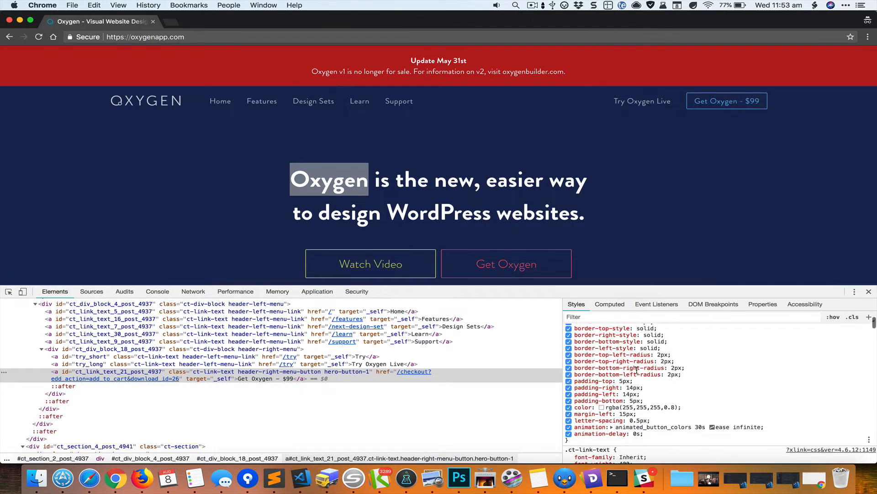
{"action": "scroll", "coordinate": [636, 370], "scroll_direction": "up", "scroll_amount": 5}
{"action": "scroll", "coordinate": [637, 370], "scroll_direction": "up", "scroll_amount": 1}
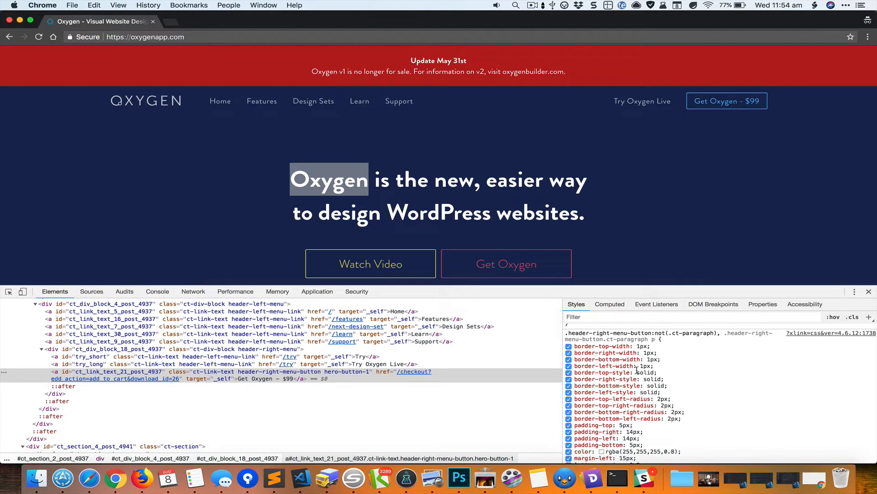
{"action": "key", "text": "super+grave"}
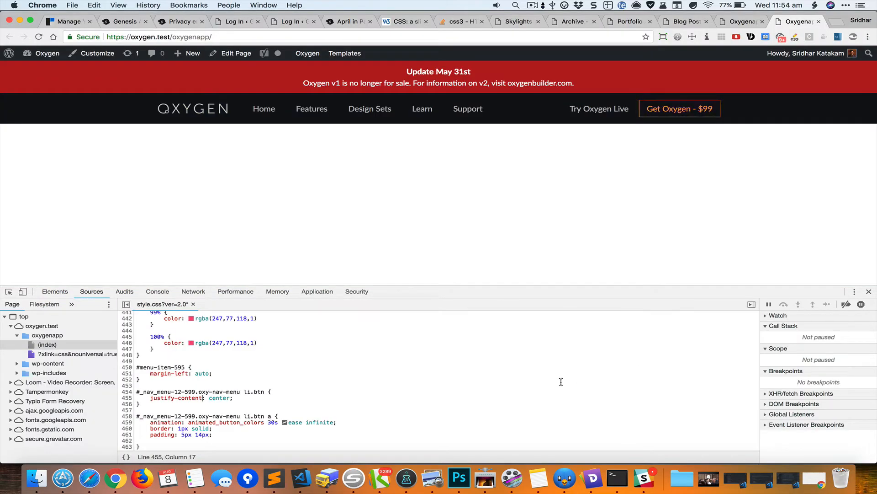
{"action": "left_click", "coordinate": [267, 431]}
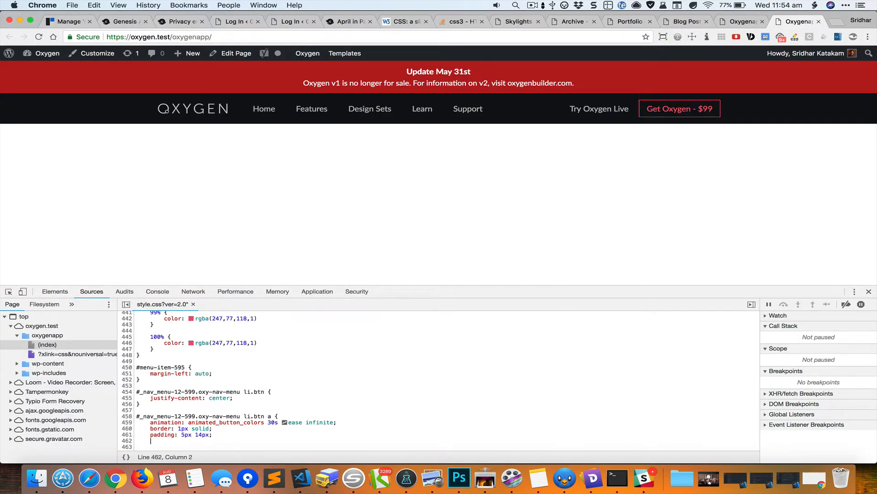
{"action": "type", "text": "border"}
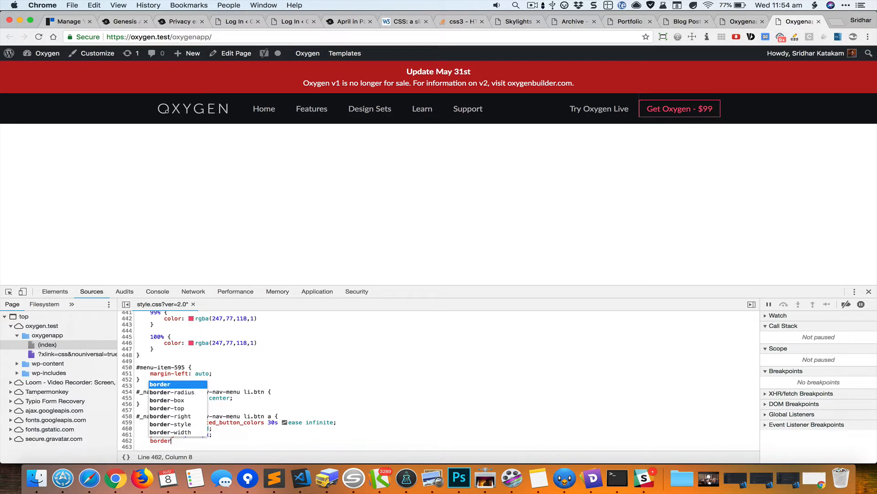
{"action": "type", "text": "-radius: 2px;"}
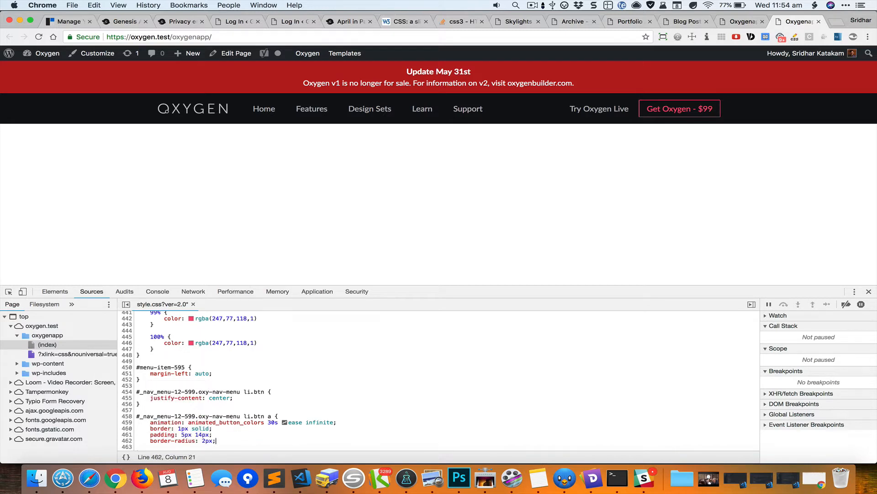
- Copy the li.btn a selector line to the end of the stylesheet and extend it to #_nav_menu-12-599.oxy-nav-menu li.btn a:hover
{"action": "triple_click", "coordinate": [296, 413]}
{"action": "key", "text": "super+c"}
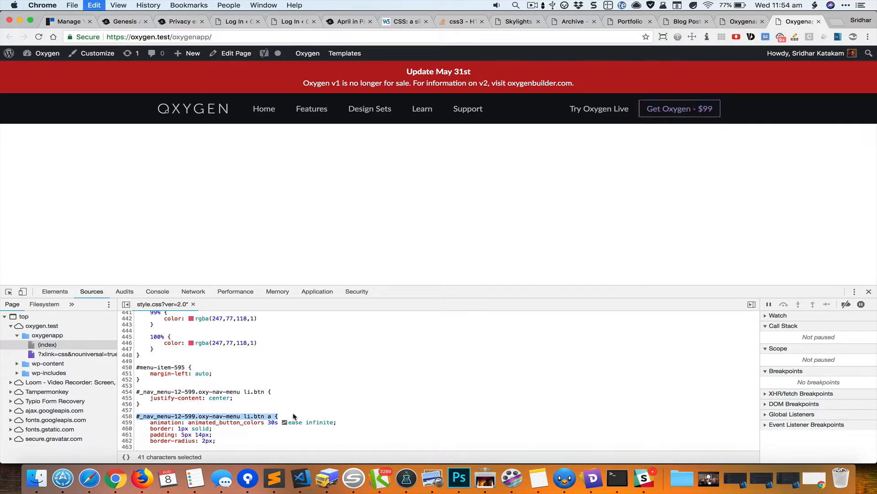
{"action": "key", "text": "super+Down"}
{"action": "key", "text": "Return"}
{"action": "key", "text": "super+v"}
{"action": "key", "text": "Left"}
{"action": "key", "text": "Left"}
{"action": "type", "text": ":"}
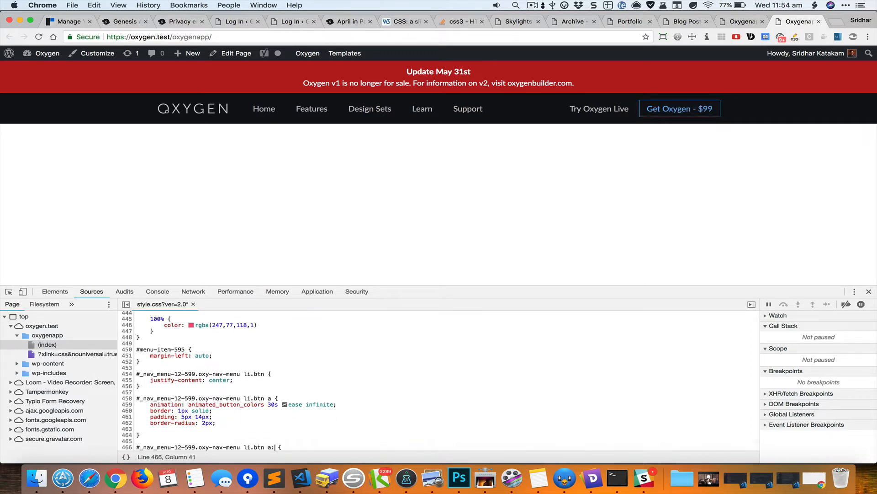
{"action": "type", "text": "hover"}
- Close the new a:hover rule with a brace, leaving an empty line inside it for declarations
{"action": "key", "text": "Return"}
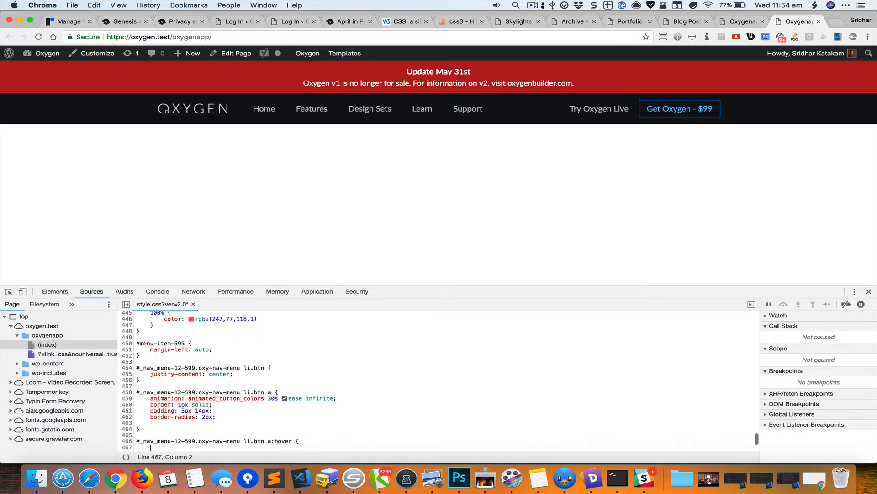
{"action": "type", "text": "}"}
{"action": "key", "text": "Left"}
{"action": "key", "text": "Return"}
{"action": "key", "text": "Up"}
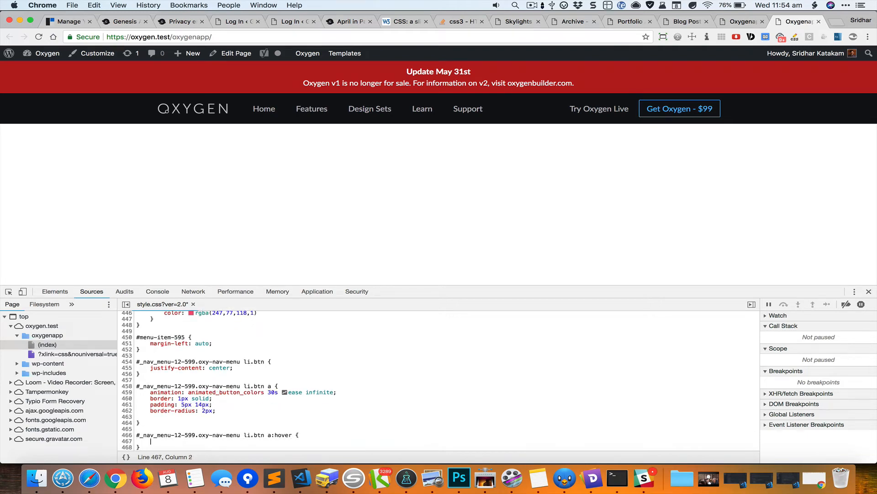
- Force the :hover state on the original oxygenapp.com Get Oxygen button and select its text-shadow and transform declarations
{"action": "key", "text": "super+grave"}
{"action": "scroll", "coordinate": [712, 349], "scroll_direction": "up", "scroll_amount": 2}
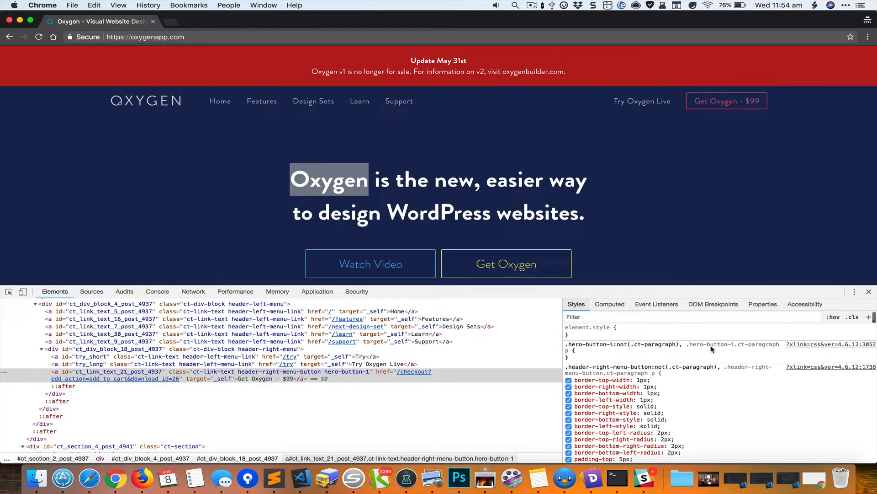
{"action": "left_click", "coordinate": [833, 317]}
{"action": "left_click", "coordinate": [771, 342]}
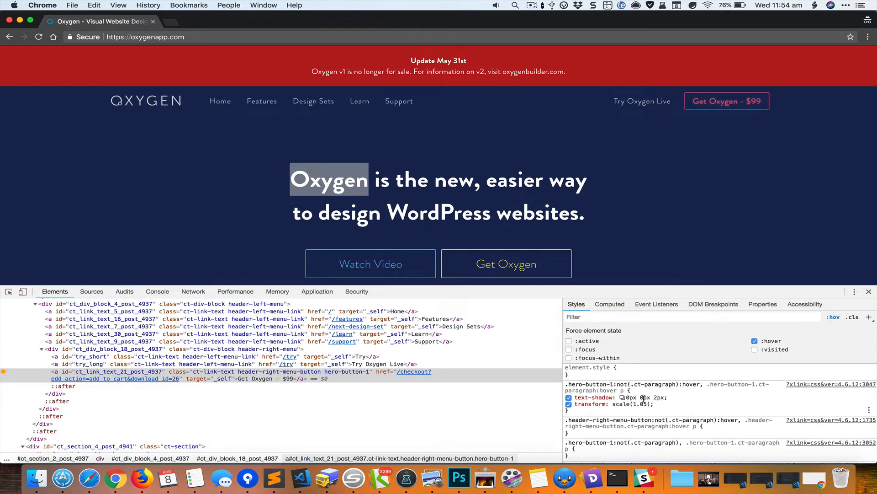
{"action": "left_click_drag", "start_coordinate": [657, 405], "coordinate": [575, 397]}
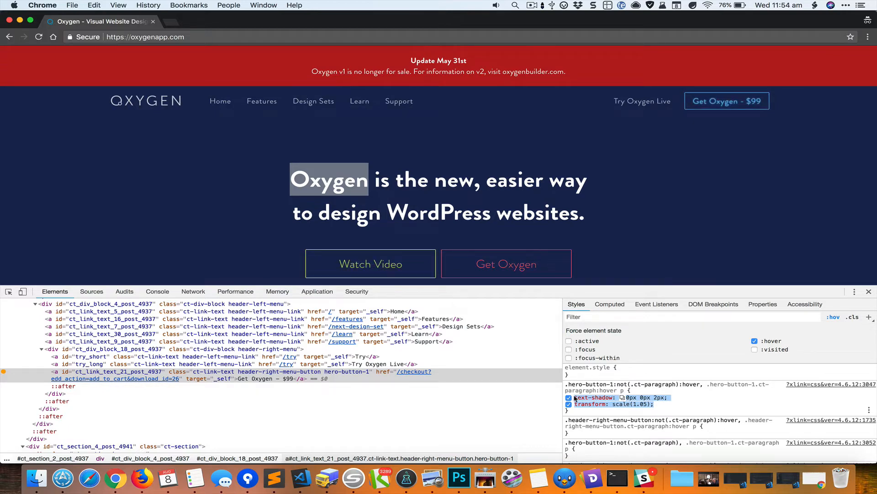
- Paste the copied declarations text-shadow: 0px 0px 2px and transform: scale(1.05) into the local site's li.btn a:hover rule in style.css
{"action": "key", "text": "super+grave"}
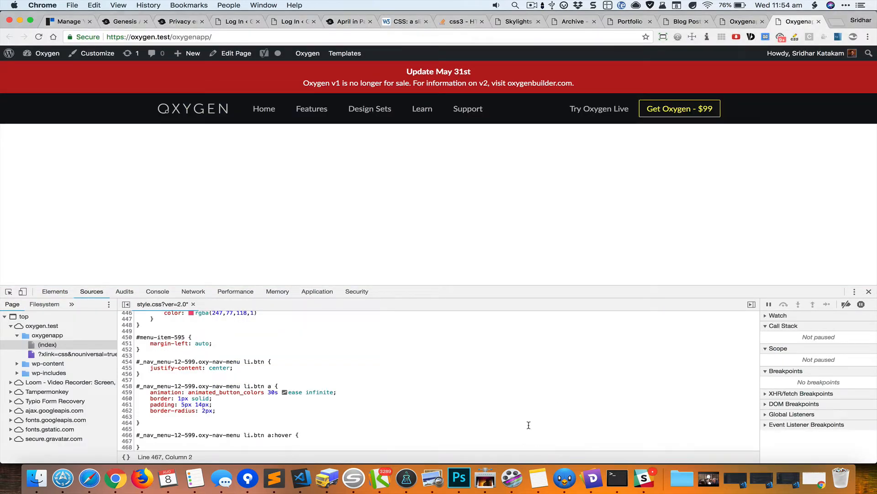
{"action": "key", "text": "super+v"}
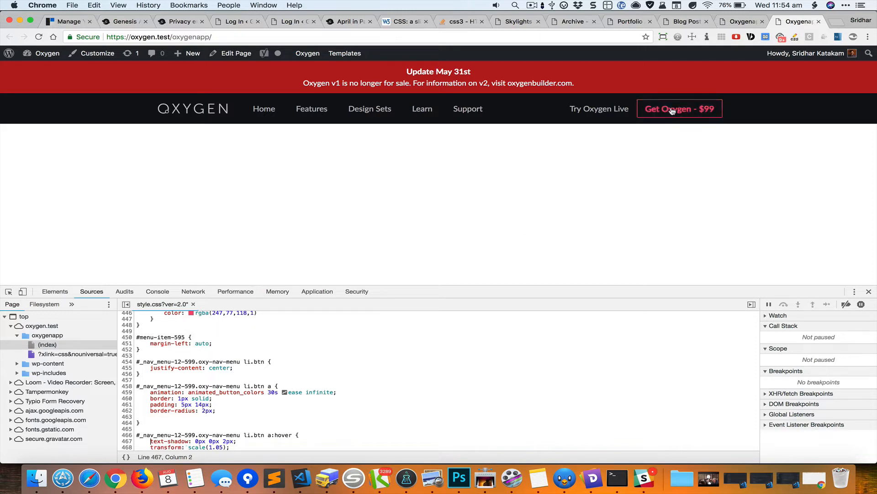
- On the original oxygenapp.com page, turn off the button's forced hover state and copy the transition value from its a rule
{"action": "key", "text": "super+grave"}
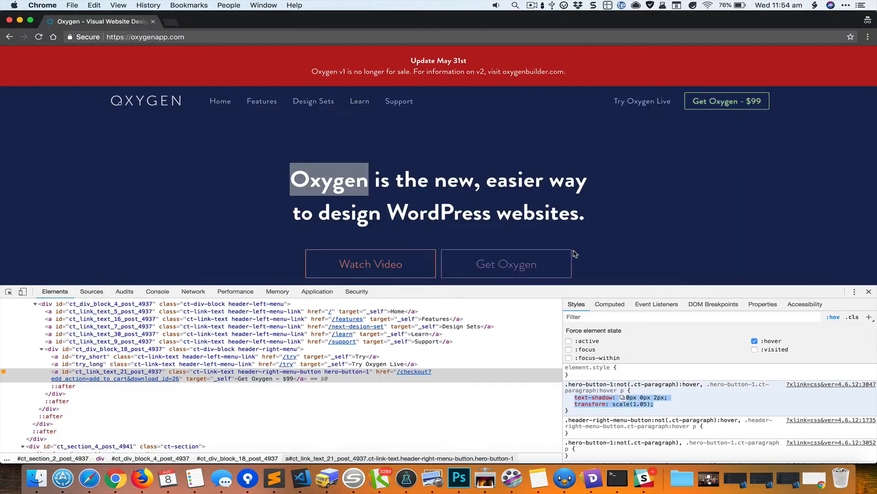
{"action": "left_click", "coordinate": [754, 341]}
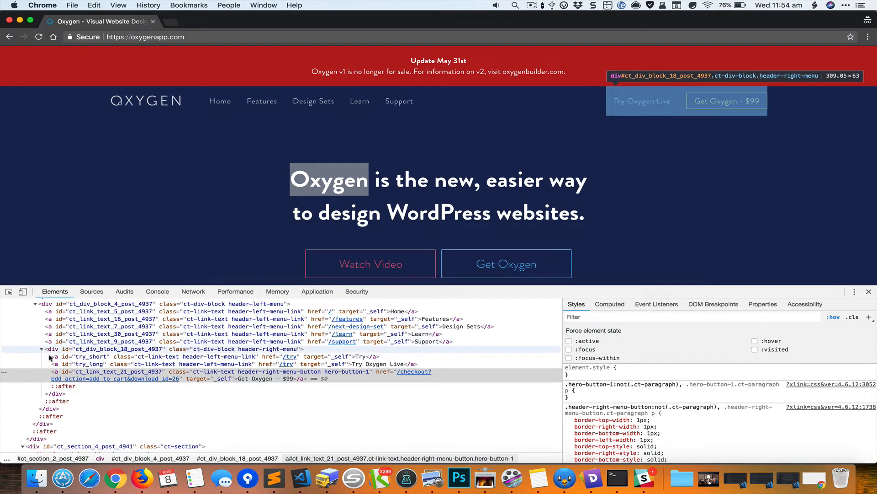
{"action": "left_click", "coordinate": [52, 374]}
{"action": "left_click", "coordinate": [834, 317]}
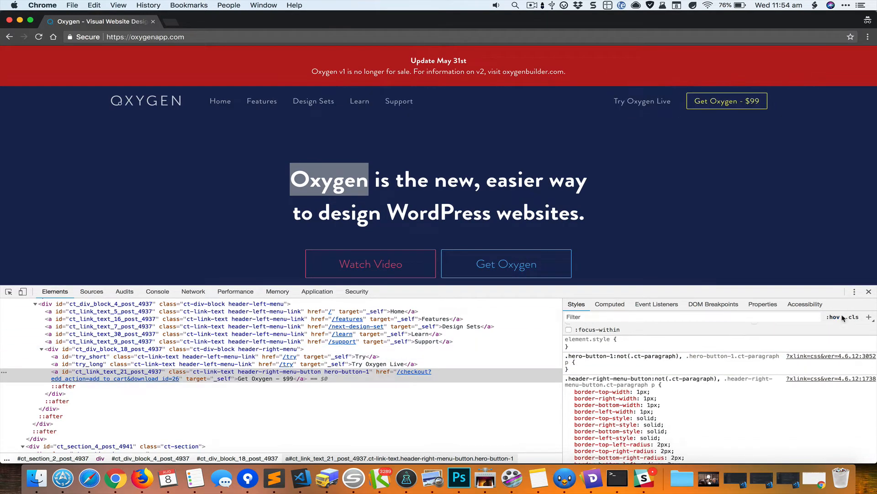
{"action": "scroll", "coordinate": [699, 360], "scroll_direction": "down", "scroll_amount": 5}
{"action": "scroll", "coordinate": [699, 360], "scroll_direction": "down", "scroll_amount": 10}
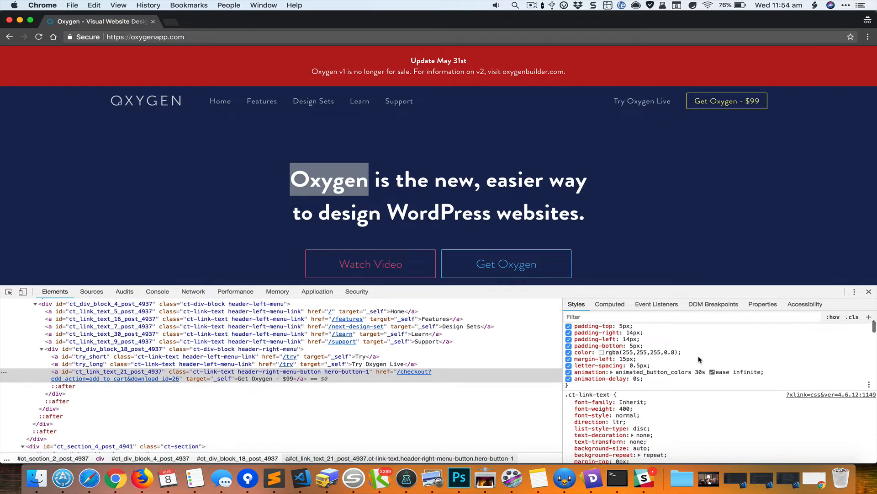
{"action": "scroll", "coordinate": [699, 359], "scroll_direction": "down", "scroll_amount": 10}
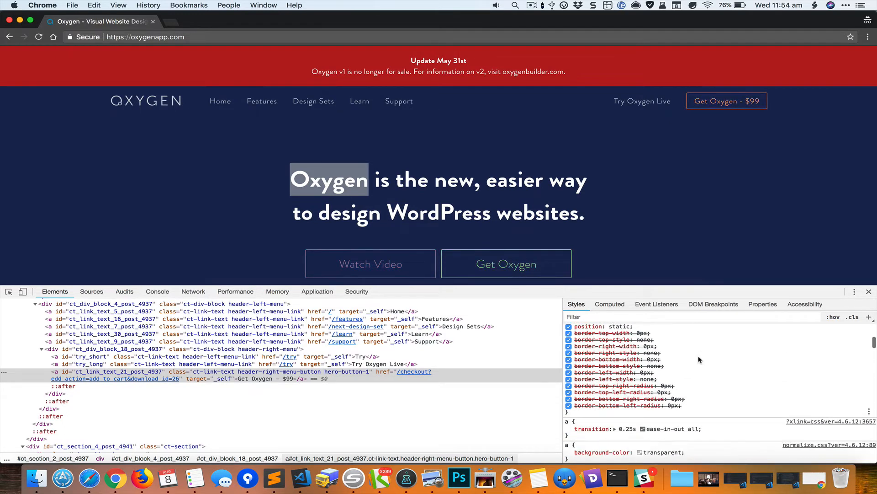
{"action": "double_click", "coordinate": [671, 391]}
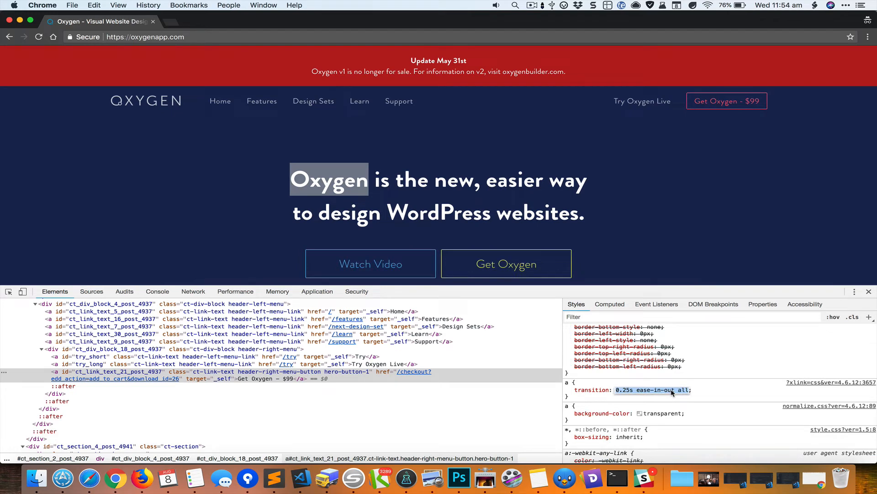
- In the local site's style.css, add an a rule with transition: 0.25s ease-in-out all; after the animated_button_colors keyframes
{"action": "key", "text": "super+grave"}
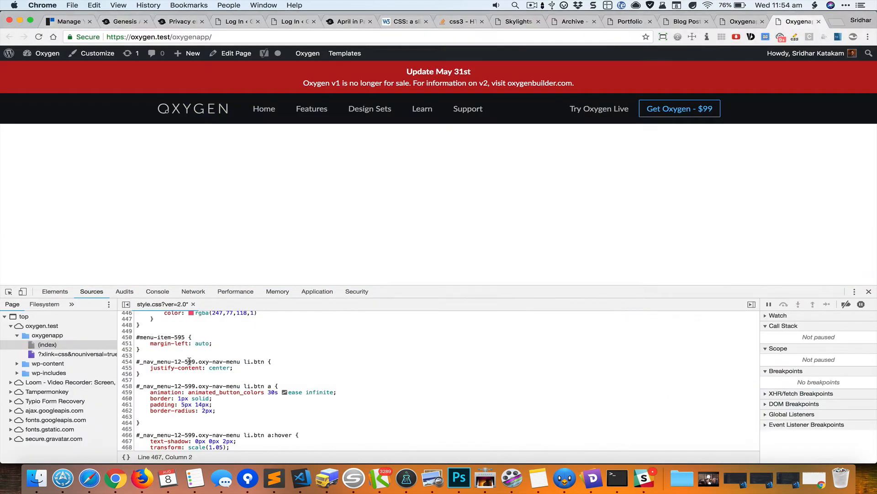
{"action": "scroll", "coordinate": [189, 361], "scroll_direction": "up", "scroll_amount": 8}
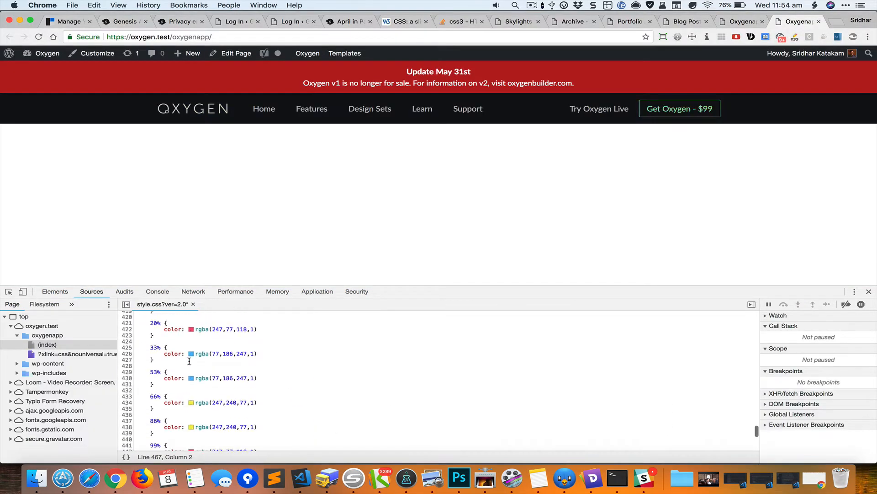
{"action": "scroll", "coordinate": [189, 362], "scroll_direction": "down", "scroll_amount": 7}
{"action": "left_click", "coordinate": [187, 352]}
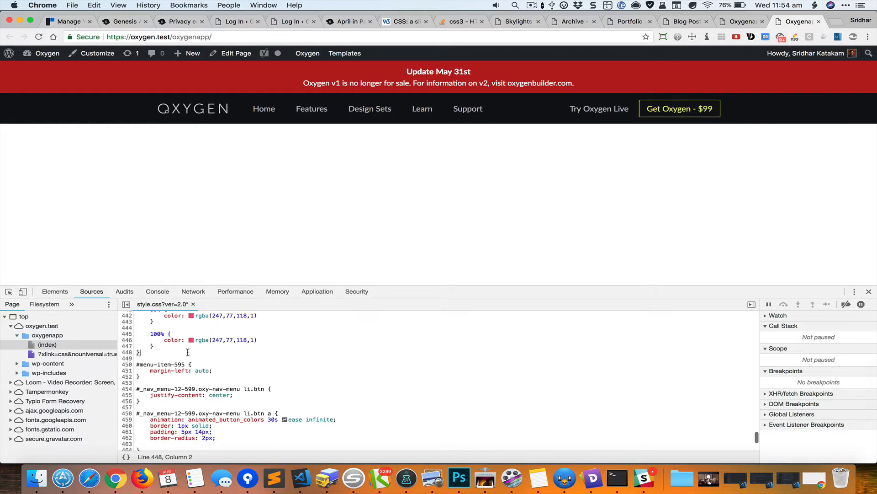
{"action": "key", "text": "Return"}
{"action": "key", "text": "Return"}
{"action": "type", "text": "a {"}
{"action": "key", "text": "super+v"}
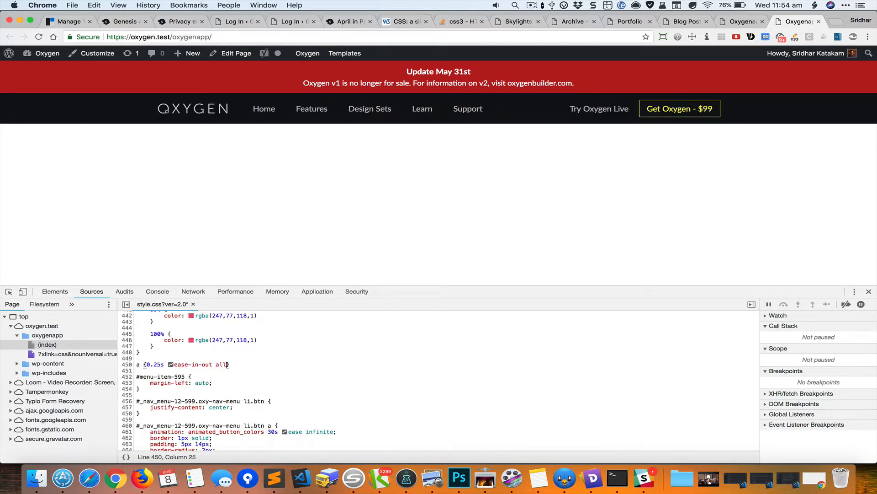
{"action": "key", "text": "Return"}
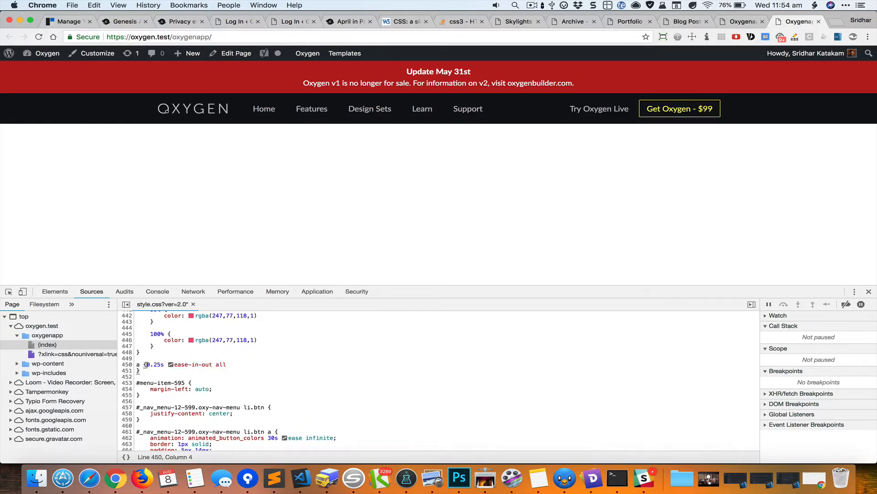
{"action": "key", "text": "Return"}
{"action": "type", "text": "trans"}
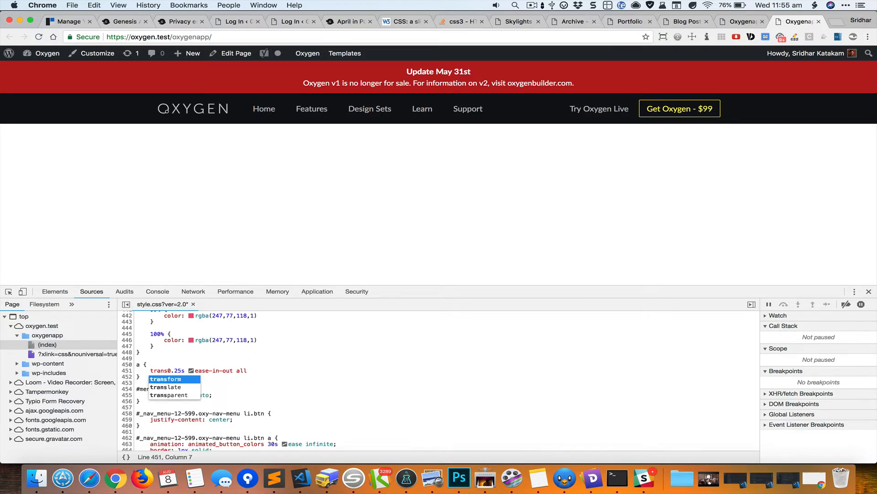
{"action": "type", "text": "ition:"}
{"action": "key", "text": "super+Right"}
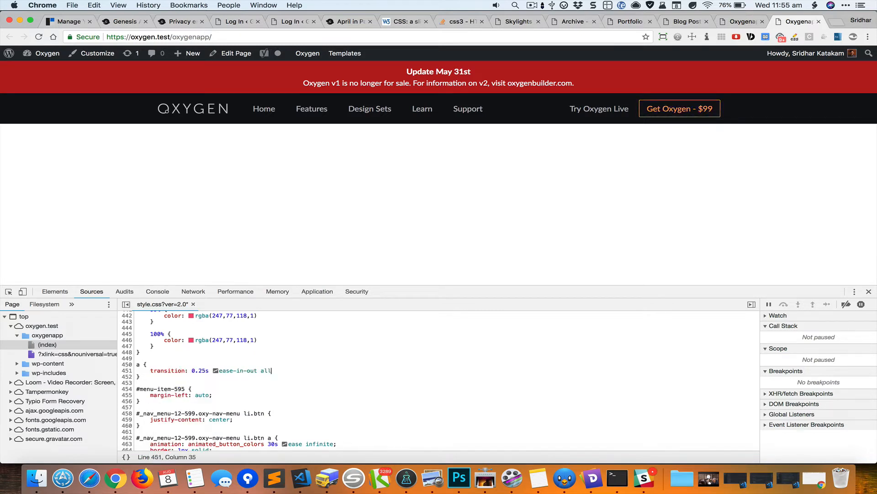
{"action": "type", "text": ";"}
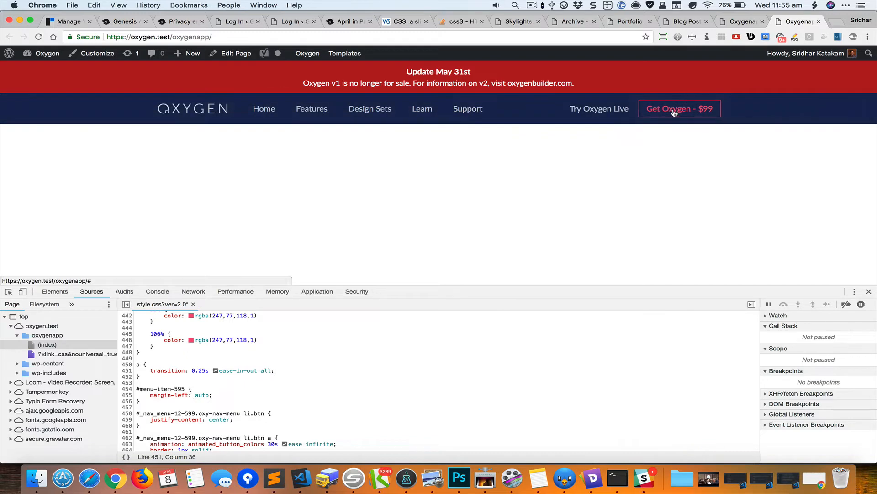
- Copy all custom CSS in style.css from below the custom styles comment through the end of the file
{"action": "scroll", "coordinate": [240, 382], "scroll_direction": "up", "scroll_amount": 8}
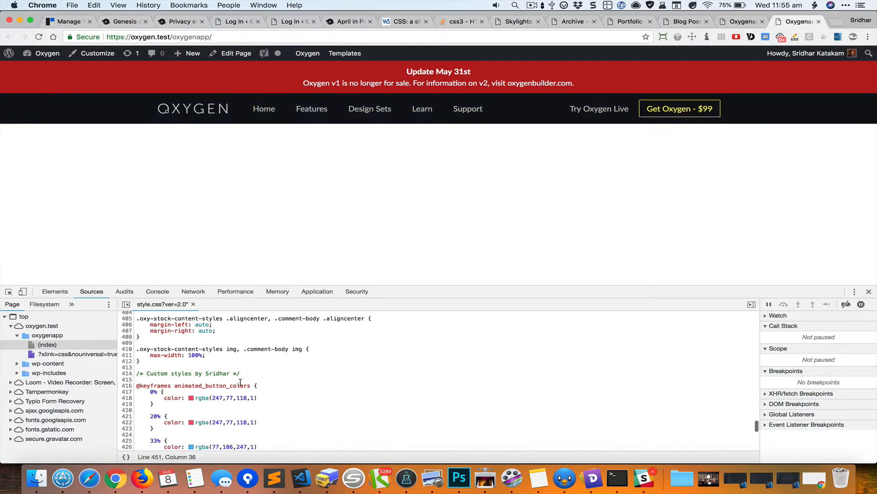
{"action": "left_click", "coordinate": [240, 382]}
{"action": "key", "text": "Down"}
{"action": "key", "text": "shift+super+Down"}
{"action": "key", "text": "super+c"}
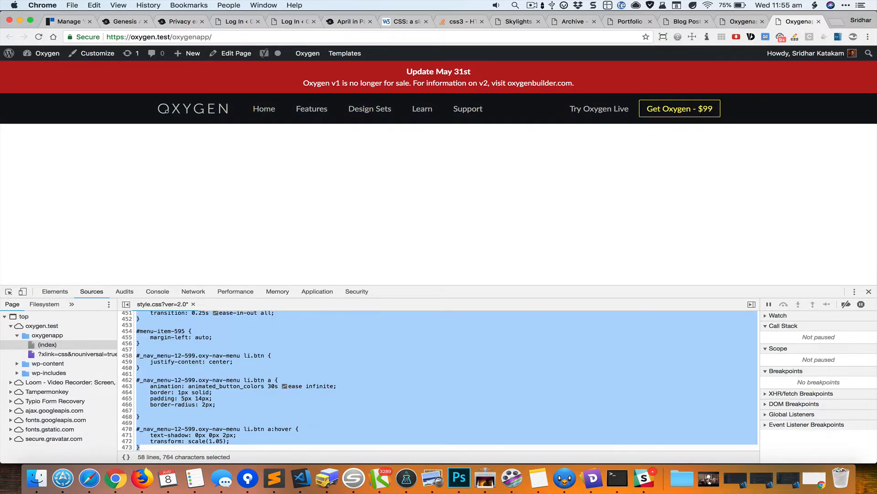
- In the Oxygen builder, replace the code block's CSS with the copied styles, remove the blank first line and save the page
{"action": "key", "text": "alt+super+Left"}
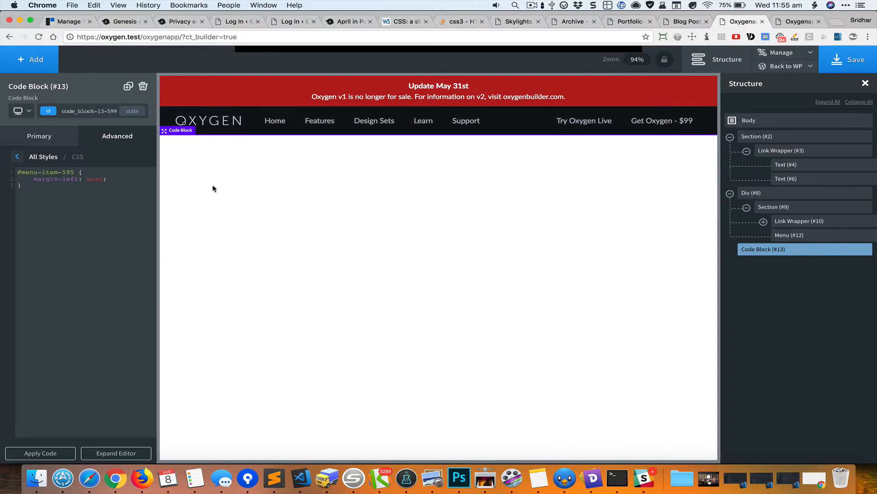
{"action": "left_click", "coordinate": [56, 225]}
{"action": "key", "text": "Return"}
{"action": "key", "text": "Return"}
{"action": "key", "text": "super+v"}
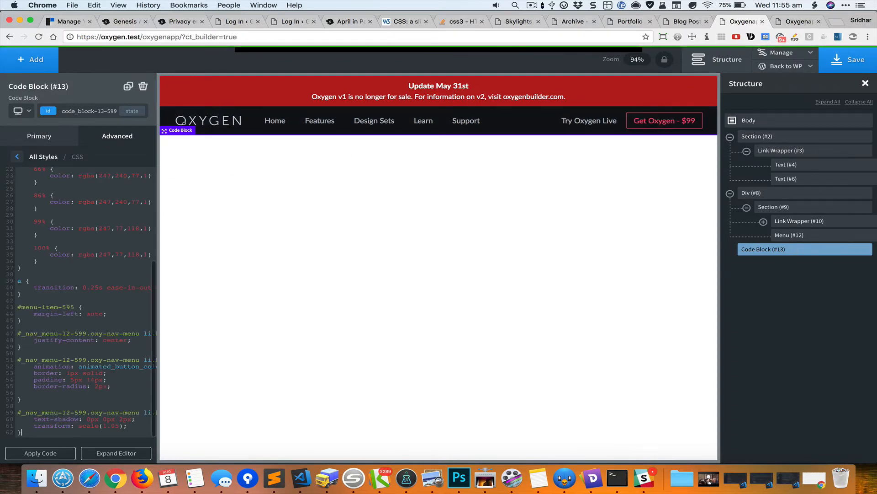
{"action": "scroll", "coordinate": [35, 271], "scroll_direction": "down", "scroll_amount": 5}
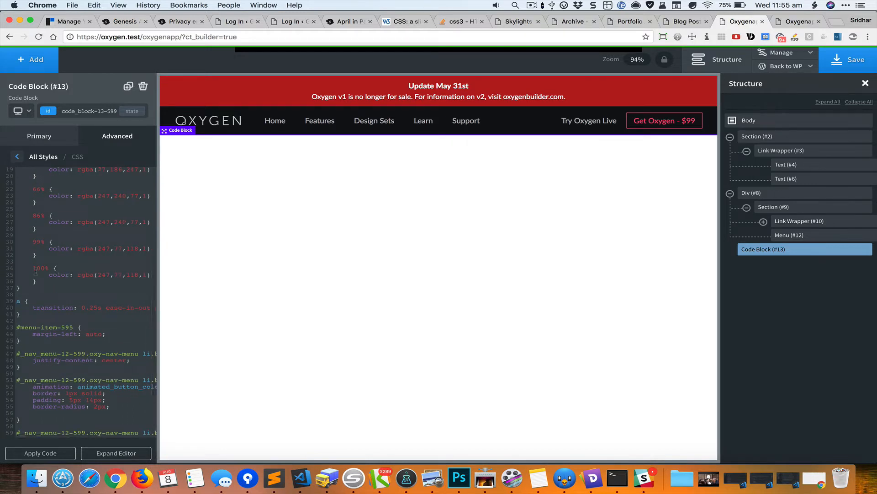
{"action": "scroll", "coordinate": [35, 271], "scroll_direction": "up", "scroll_amount": 5}
{"action": "key", "text": "BackSpace"}
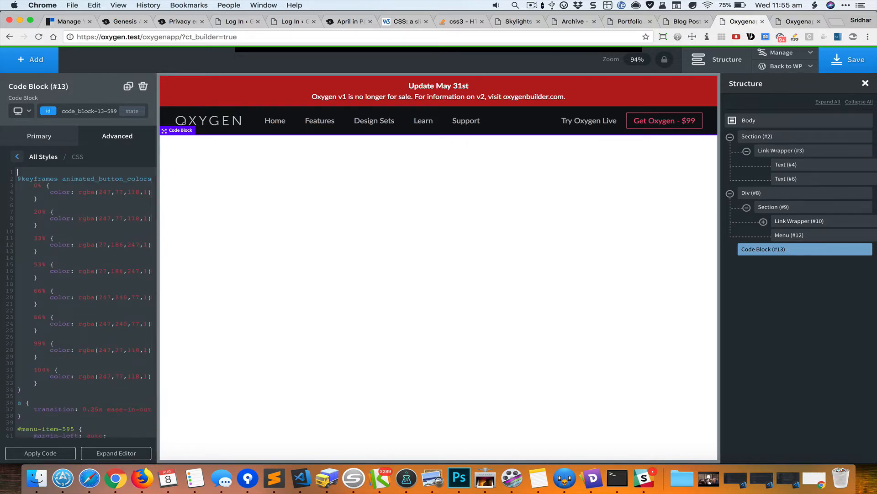
{"action": "left_click", "coordinate": [847, 62]}
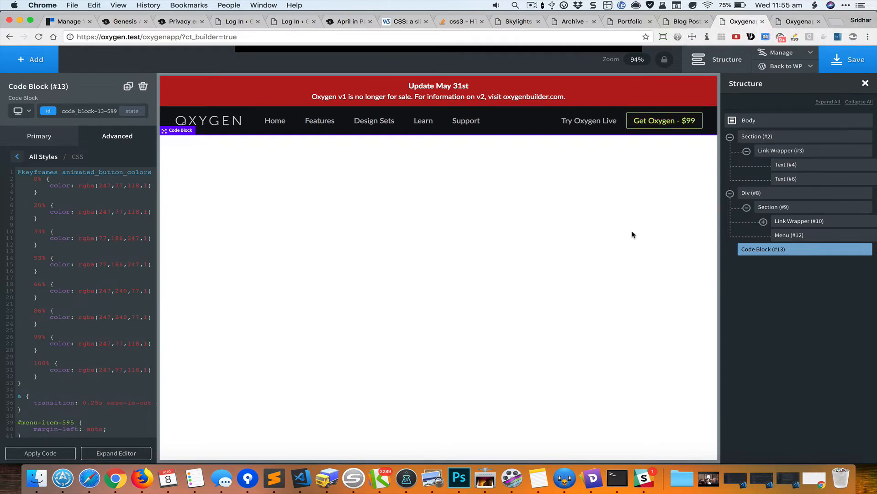
- Add a new Section inside Div (#8), below the existing header section
{"action": "left_click", "coordinate": [38, 64]}
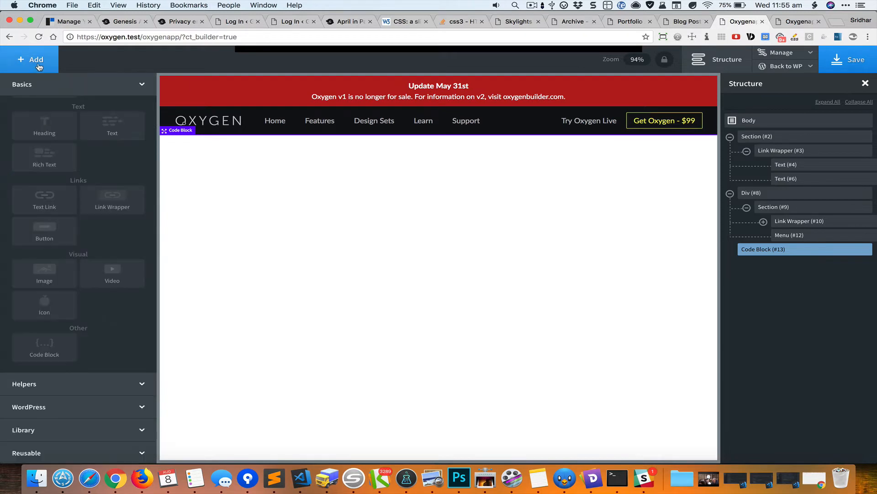
{"action": "left_click", "coordinate": [766, 193]}
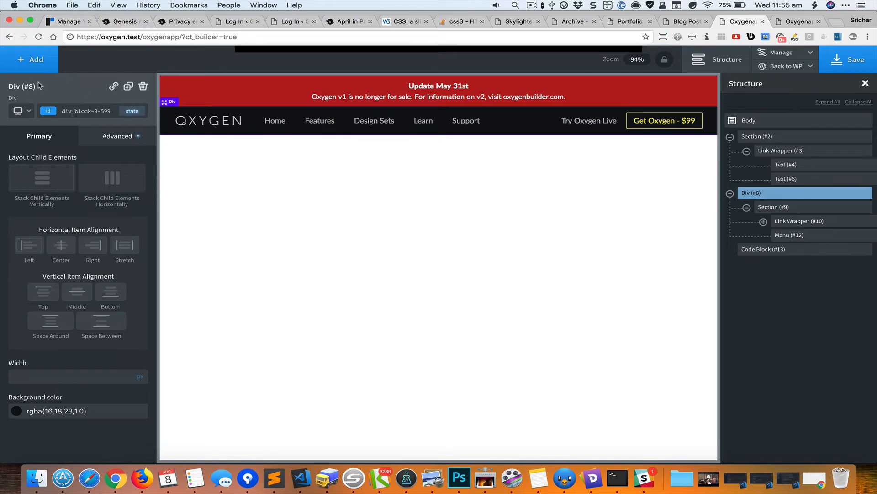
{"action": "left_click", "coordinate": [34, 66]}
{"action": "scroll", "coordinate": [111, 168], "scroll_direction": "up", "scroll_amount": 3}
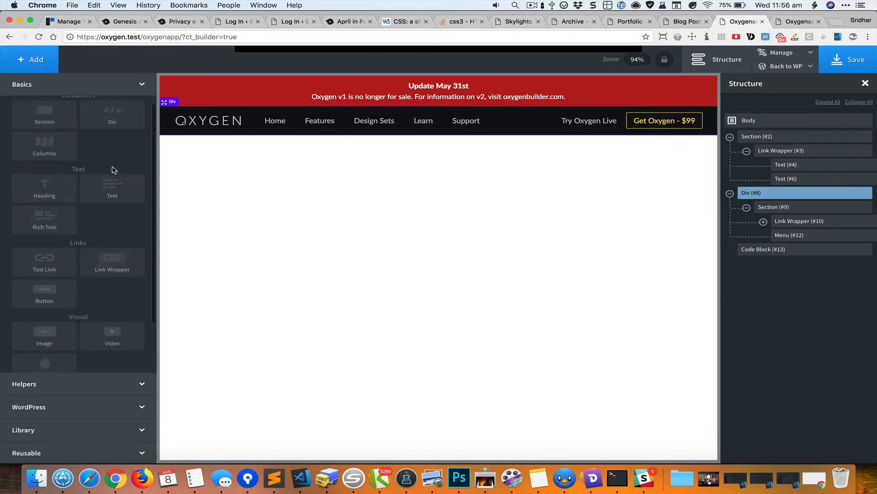
{"action": "left_click", "coordinate": [44, 122]}
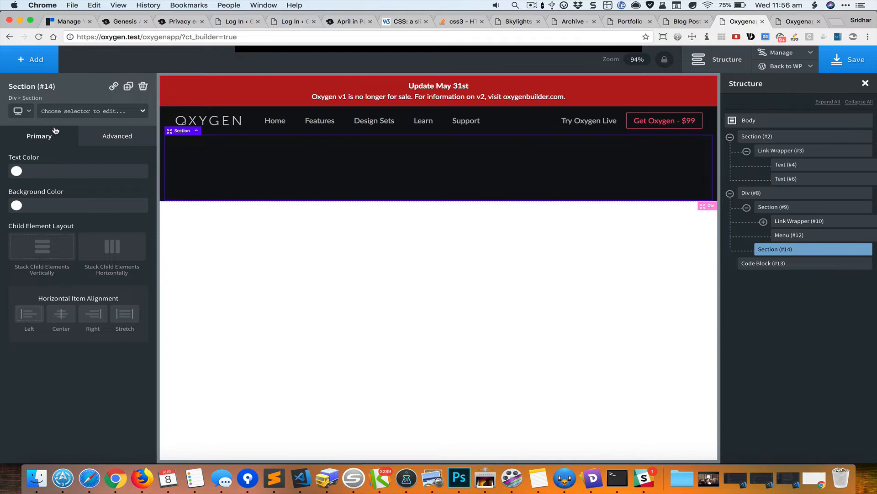
- Add a Heading to the new section and set its tag to H2
{"action": "left_click", "coordinate": [33, 66]}
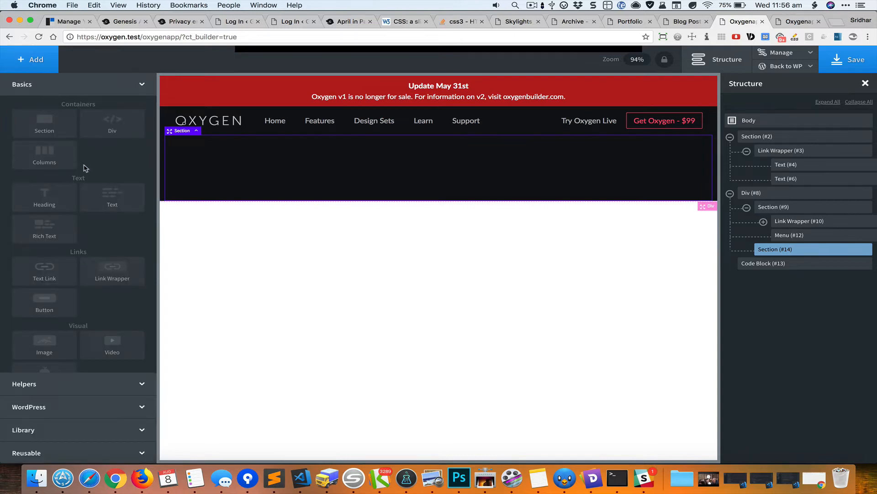
{"action": "left_click", "coordinate": [57, 193]}
{"action": "left_click", "coordinate": [66, 311]}
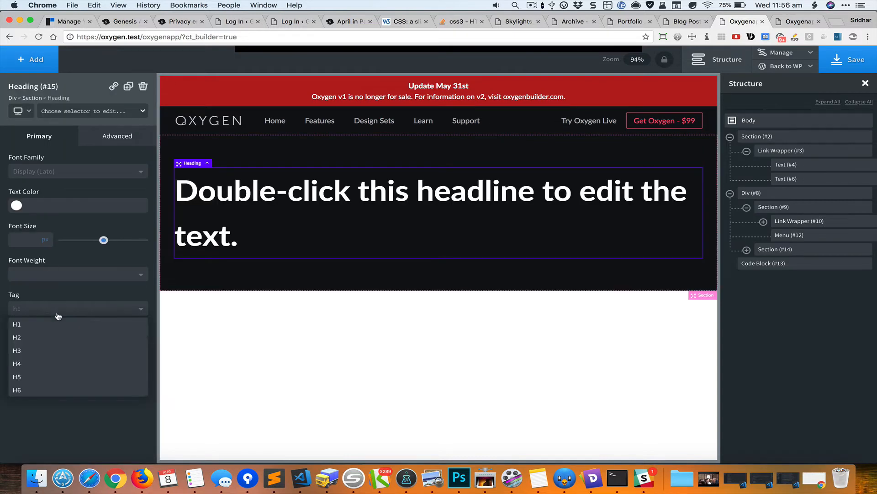
{"action": "left_click", "coordinate": [35, 338]}
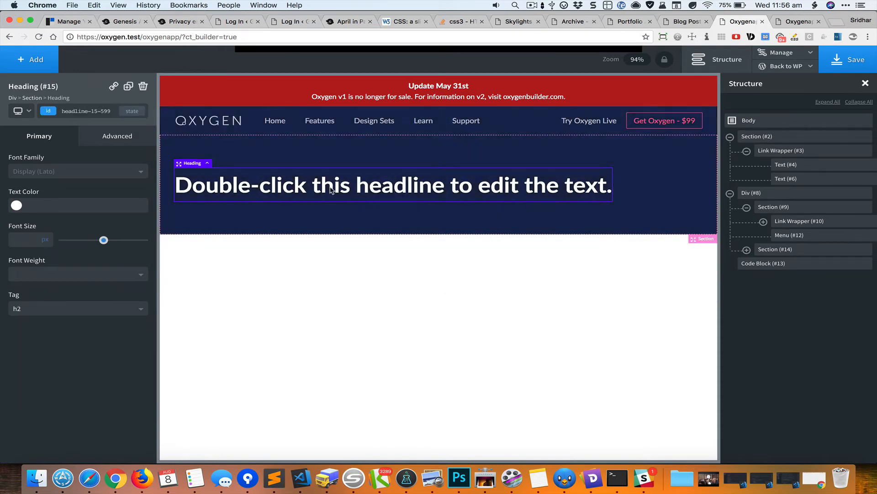
- Replace the new heading's placeholder text with "Oxygen is the new, easier way to design WordPress websites."
{"action": "double_click", "coordinate": [332, 190]}
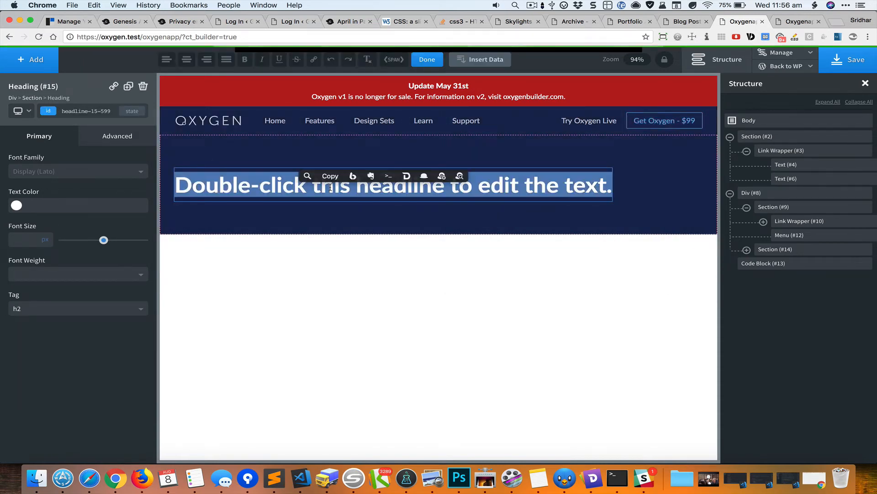
{"action": "type", "text": "Ox"}
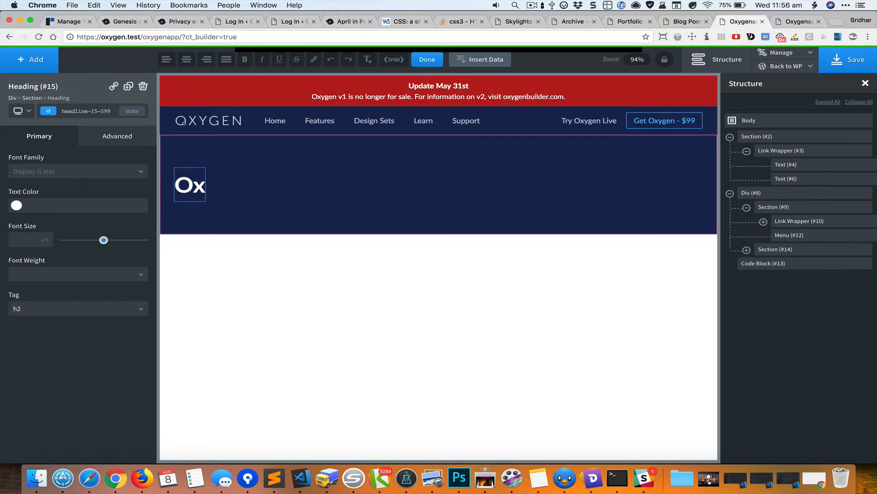
{"action": "type", "text": "ygen is the new"}
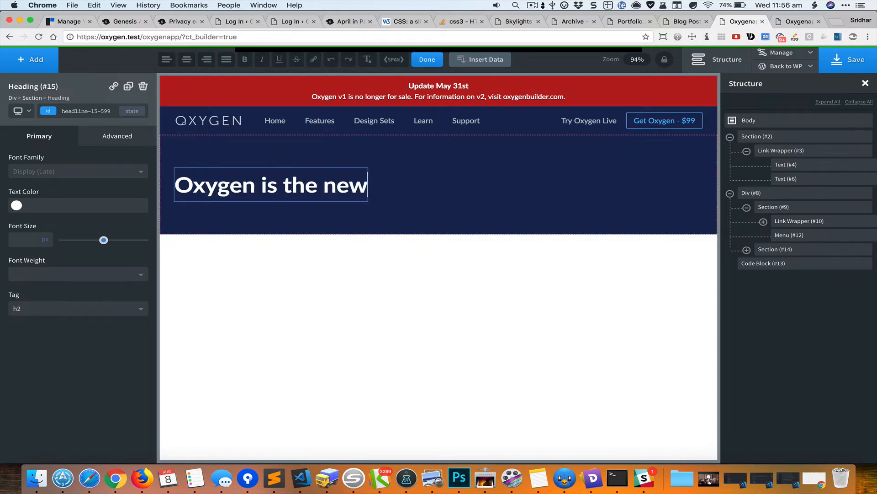
{"action": "type", "text": ", easier way to "}
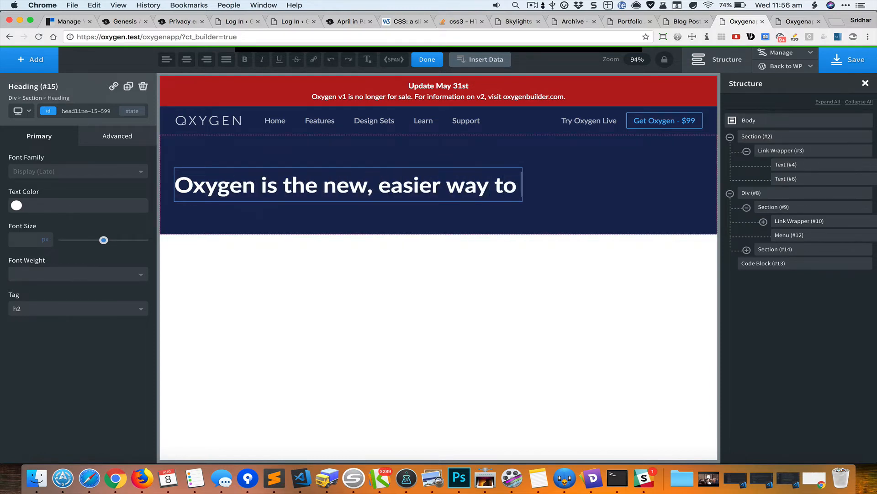
{"action": "type", "text": "design  WordPress"}
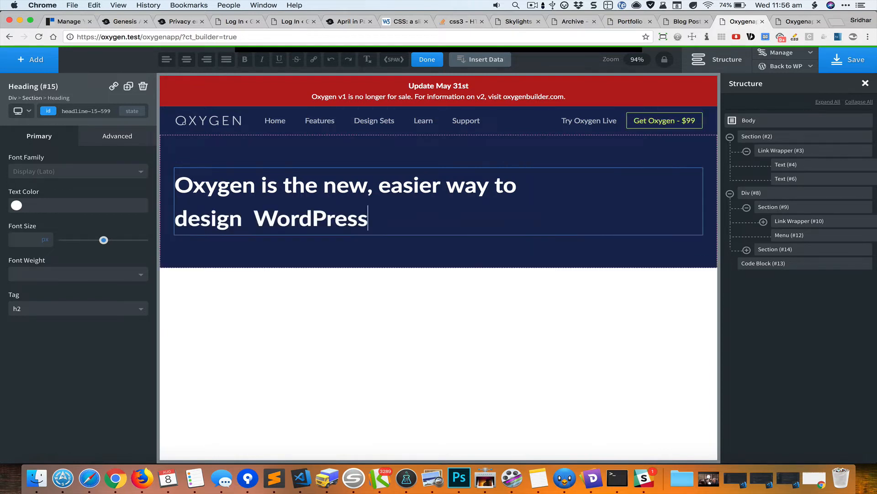
{"action": "type", "text": "websites"}
{"action": "key", "text": "BackSpace"}
{"action": "type", "text": "es"}
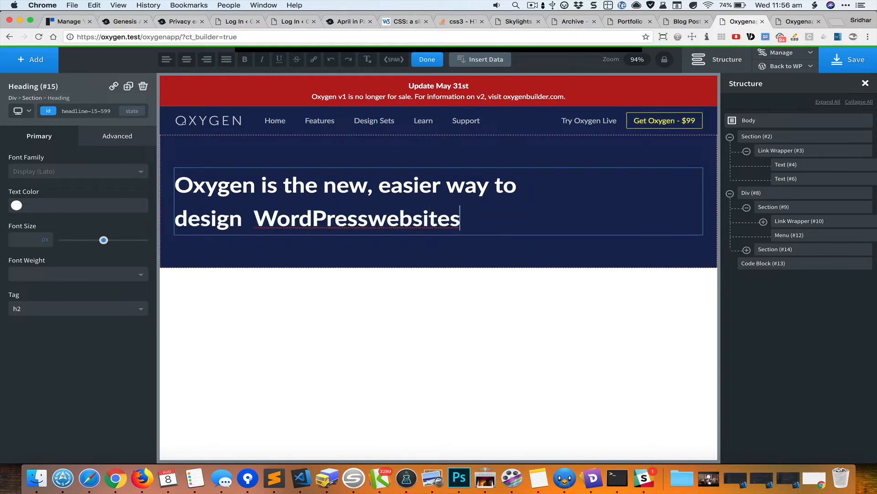
{"action": "key", "text": "Left"}
{"action": "key", "text": "Left"}
{"action": "key", "text": "Left"}
{"action": "key", "text": "Left"}
{"action": "key", "text": "Left"}
{"action": "key", "text": "Left"}
{"action": "key", "text": "Left"}
{"action": "key", "text": "Left"}
{"action": "key", "text": "Left"}
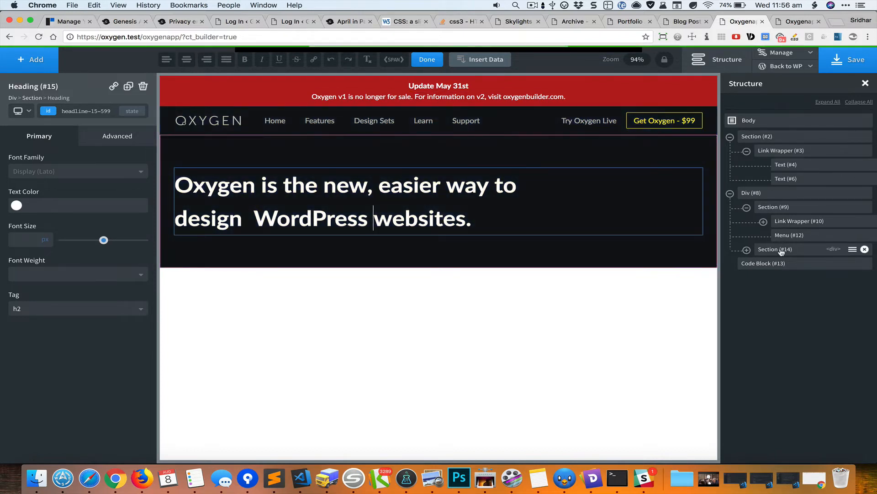
- Center the items of Section (#14) horizontally and set the heading's font size to 36 px
{"action": "left_click", "coordinate": [782, 249]}
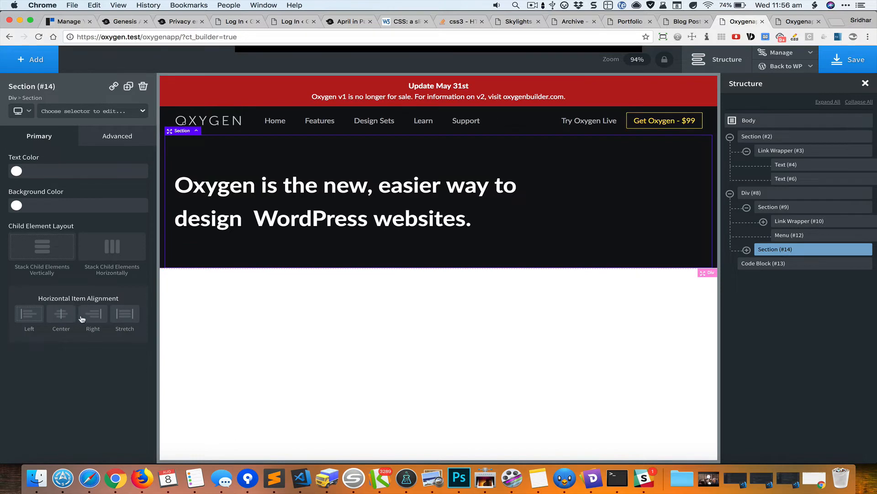
{"action": "left_click", "coordinate": [65, 317]}
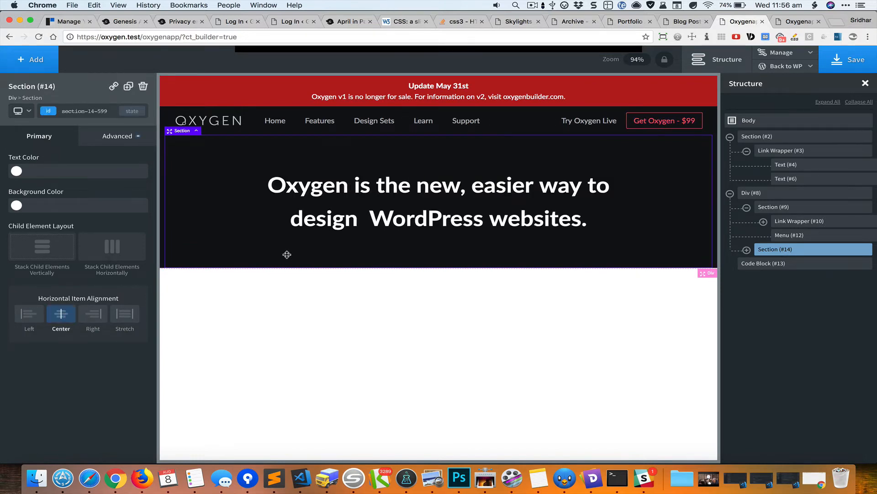
{"action": "left_click", "coordinate": [426, 194]}
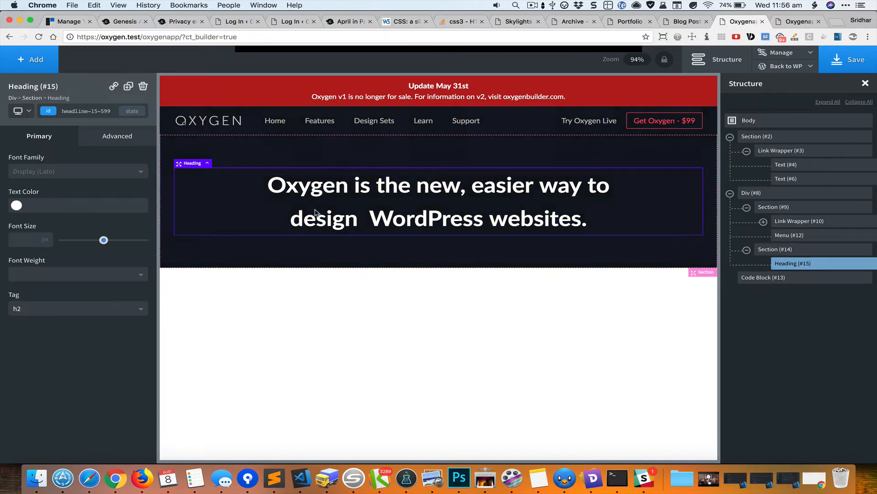
{"action": "left_click_drag", "start_coordinate": [104, 240], "coordinate": [91, 241]}
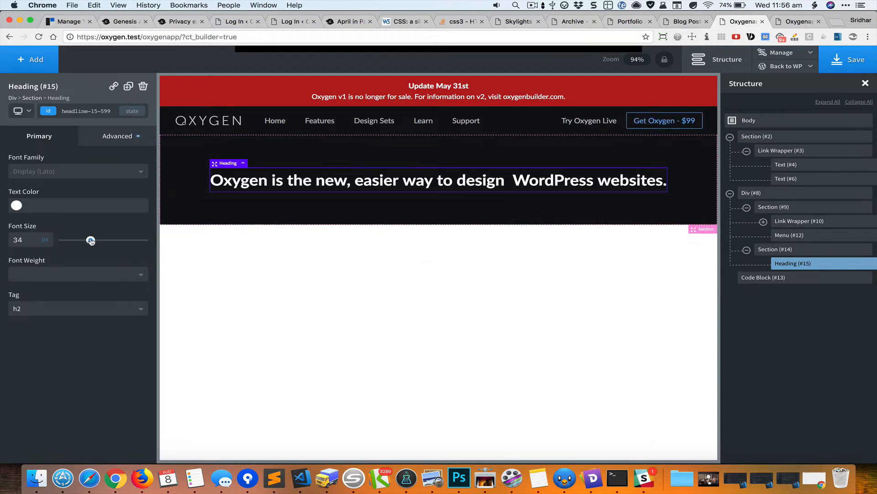
- Set the heading's maximum width to 600 px
{"action": "left_click", "coordinate": [127, 136]}
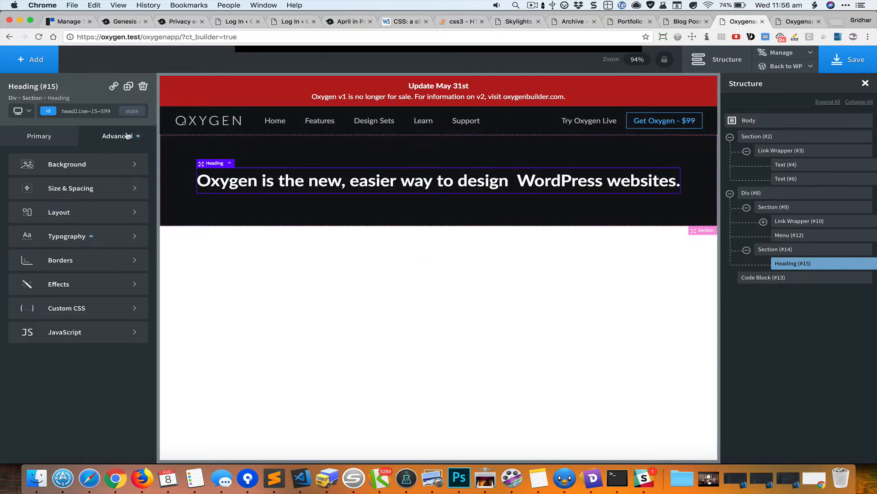
{"action": "left_click", "coordinate": [110, 190]}
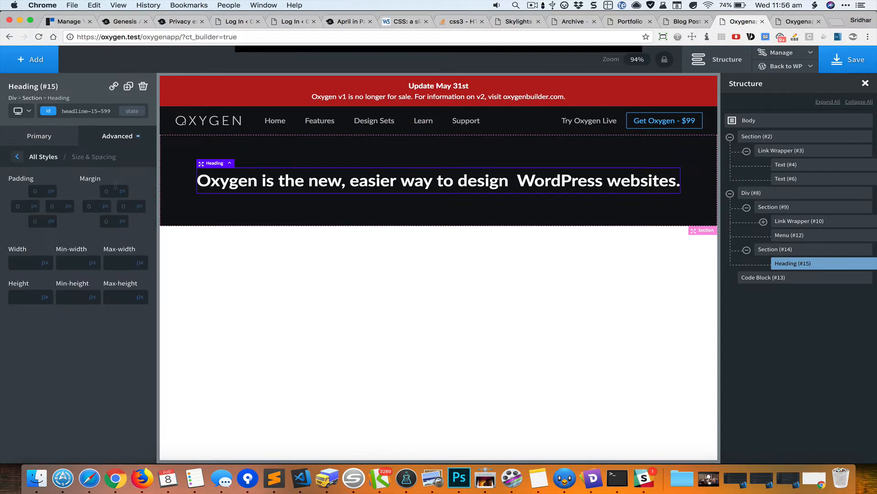
{"action": "left_click", "coordinate": [122, 262]}
{"action": "type", "text": "600"}
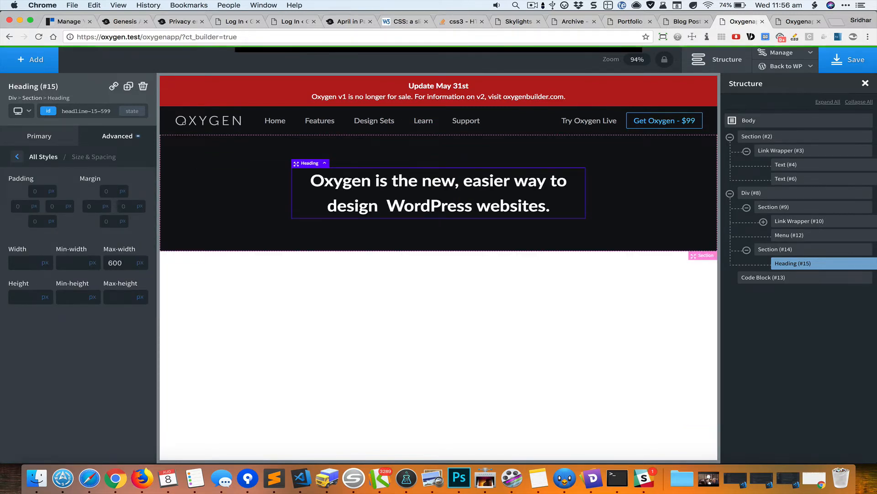
- Increase the heading's font size to 38 px
{"action": "left_click", "coordinate": [56, 137]}
{"action": "left_click", "coordinate": [26, 242]}
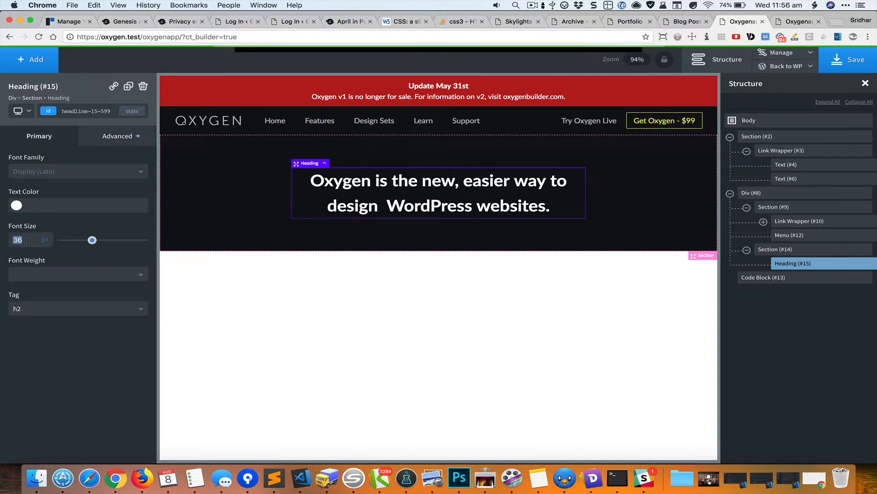
{"action": "key", "text": "Up"}
{"action": "key", "text": "Up"}
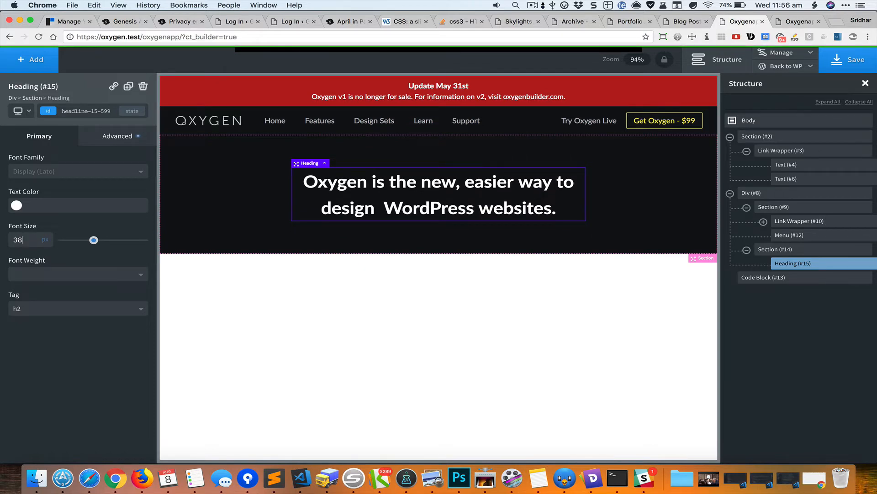
- Add an Outline-style button labelled "Watch Video" below the heading in the same section
{"action": "left_click", "coordinate": [52, 68]}
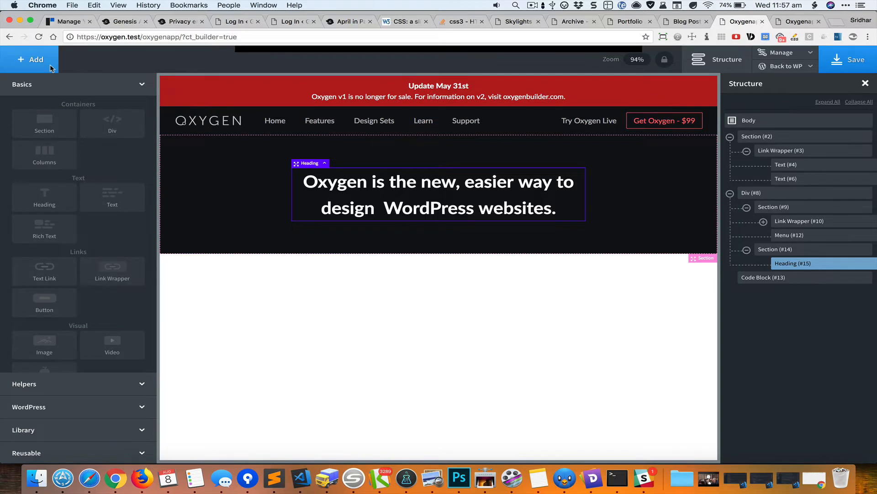
{"action": "left_click", "coordinate": [56, 300]}
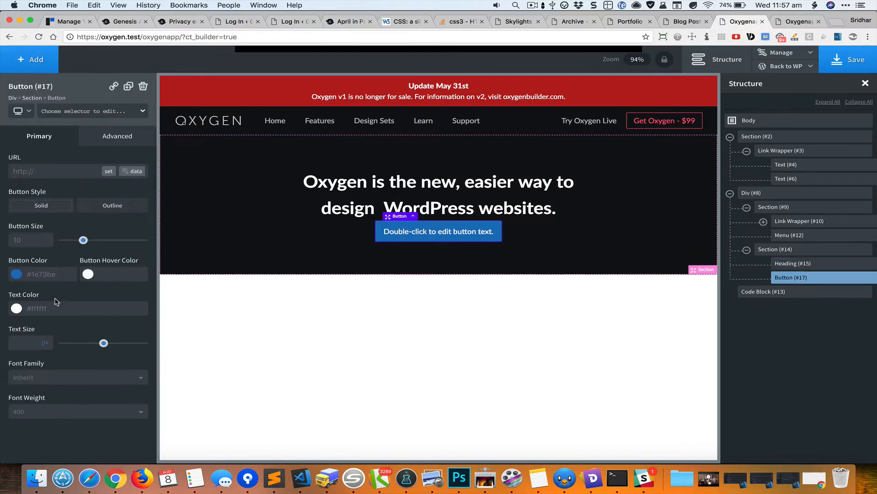
{"action": "left_click", "coordinate": [459, 231]}
{"action": "double_click", "coordinate": [461, 233]}
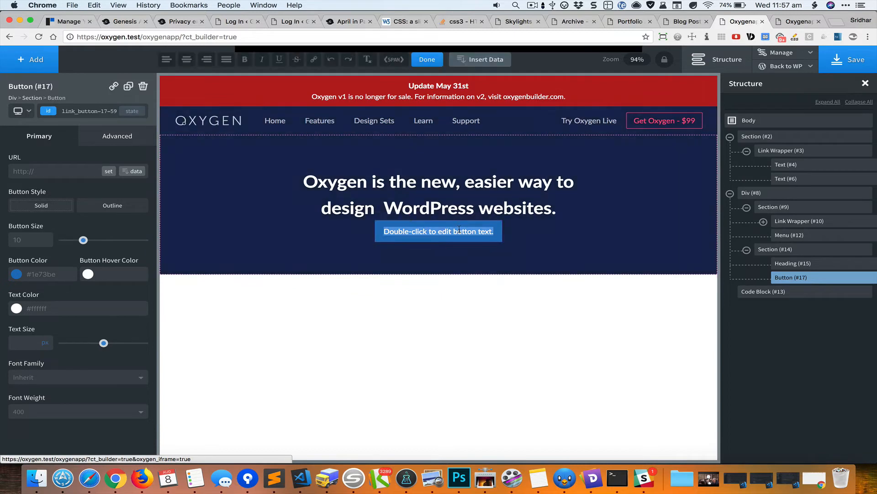
{"action": "key", "text": "super+a"}
{"action": "type", "text": "Wtt"}
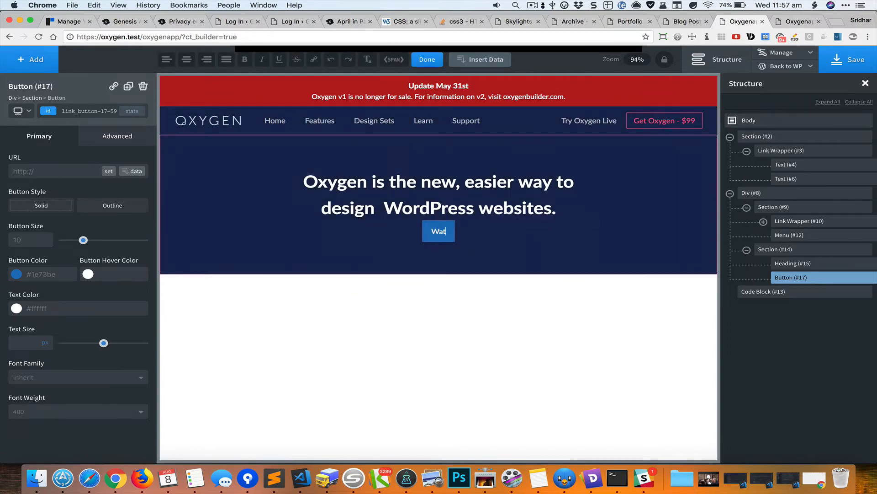
{"action": "type", "text": "ch Video"}
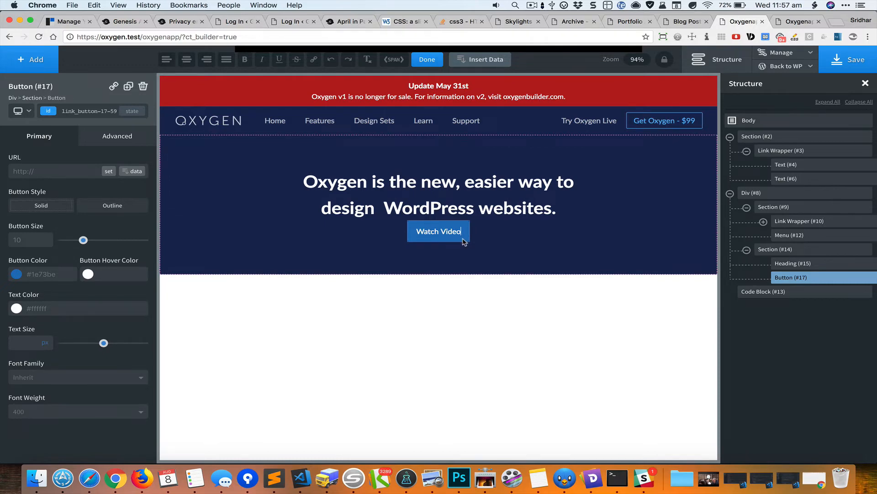
{"action": "left_click", "coordinate": [130, 206]}
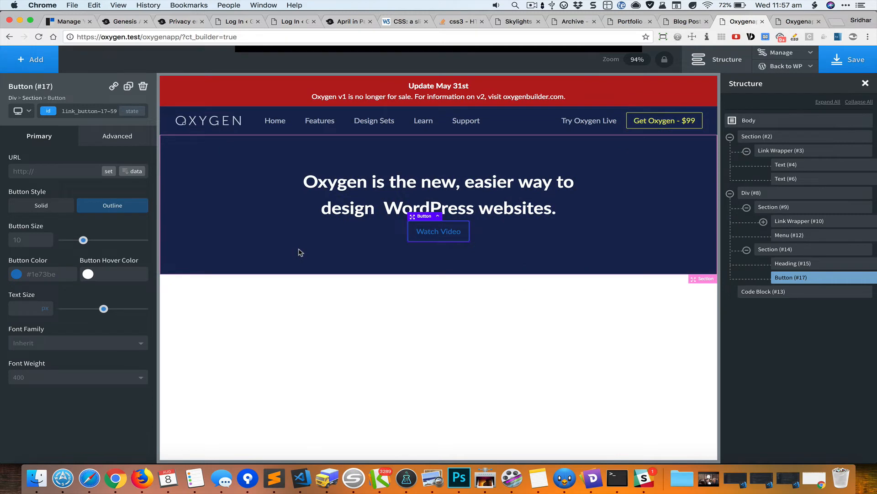
- On the live oxygenapp.com page, inspect the Watch Video button and copy the animation and animation-delay declarations from its #hero_button_1 rule
{"action": "key", "text": "super+grave"}
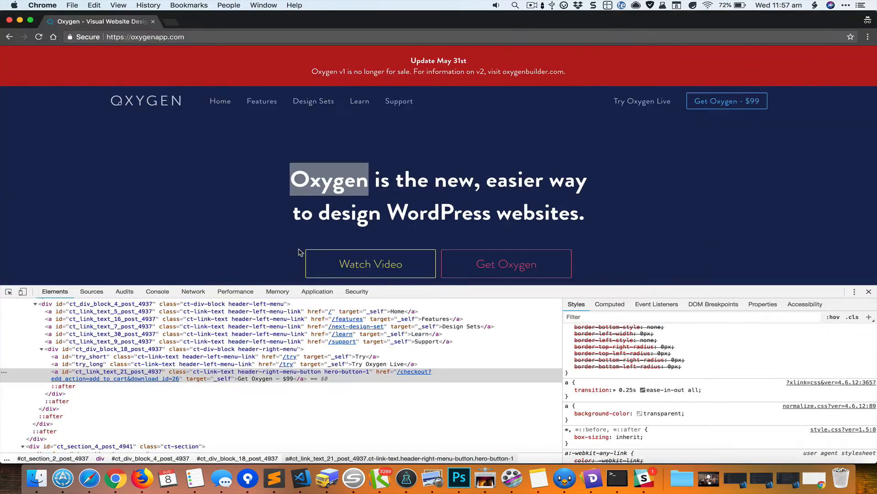
{"action": "scroll", "coordinate": [256, 201], "scroll_direction": "down", "scroll_amount": 3}
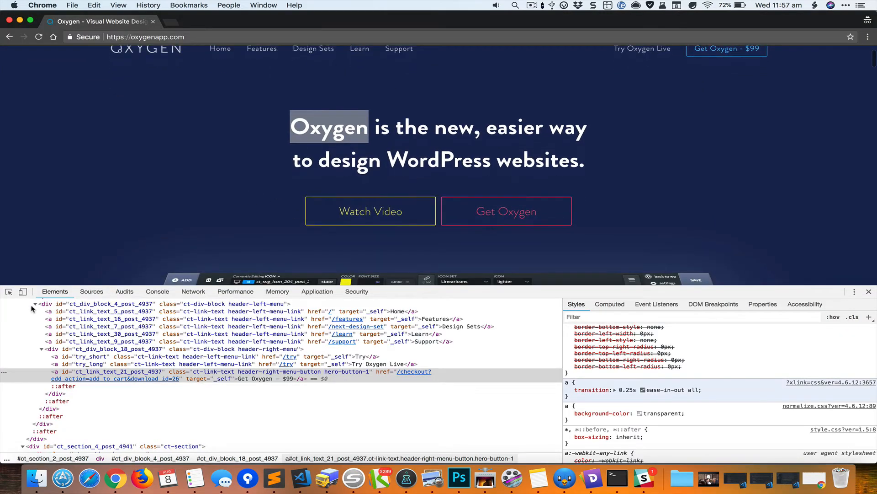
{"action": "left_click", "coordinate": [9, 293]}
{"action": "left_click", "coordinate": [367, 211]}
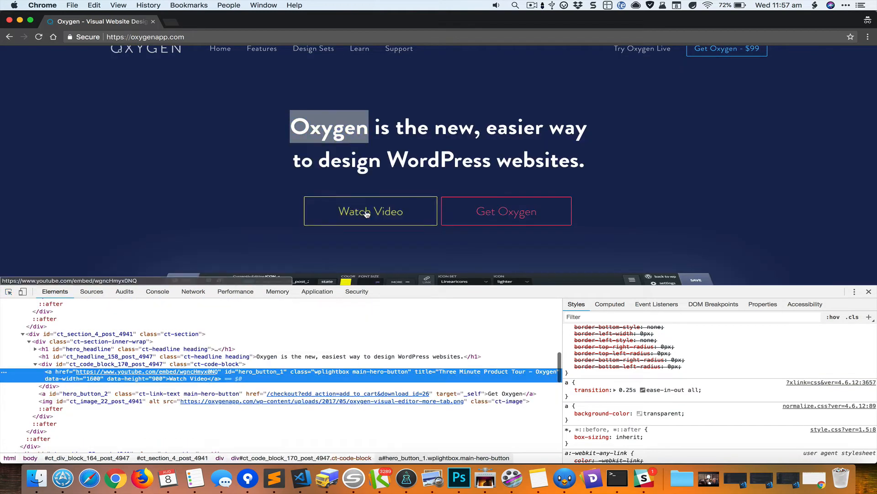
{"action": "left_click", "coordinate": [583, 306]}
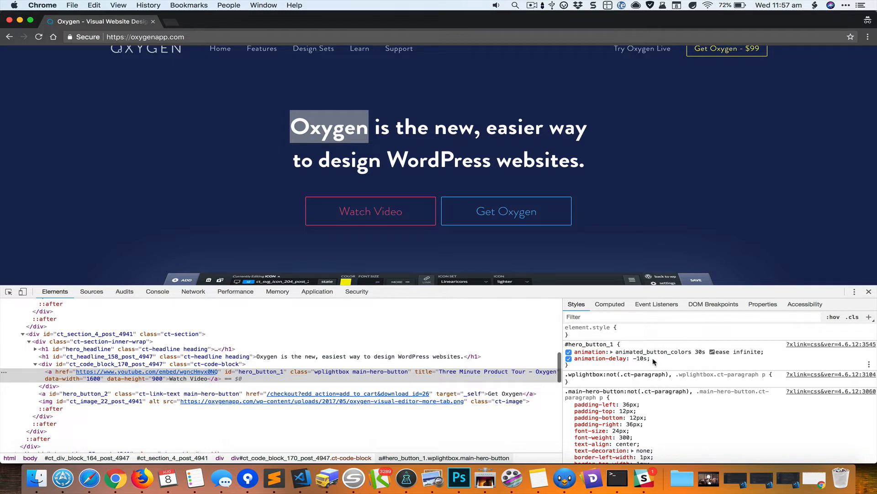
{"action": "left_click_drag", "start_coordinate": [653, 361], "coordinate": [584, 352]}
{"action": "left_click", "coordinate": [576, 352]}
{"action": "left_click", "coordinate": [653, 354]}
{"action": "left_click", "coordinate": [655, 361]}
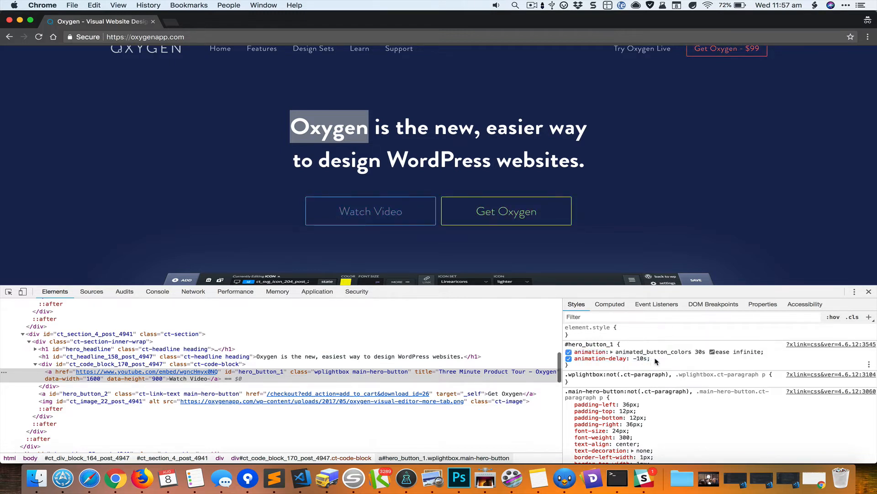
{"action": "left_click_drag", "start_coordinate": [653, 361], "coordinate": [578, 351]}
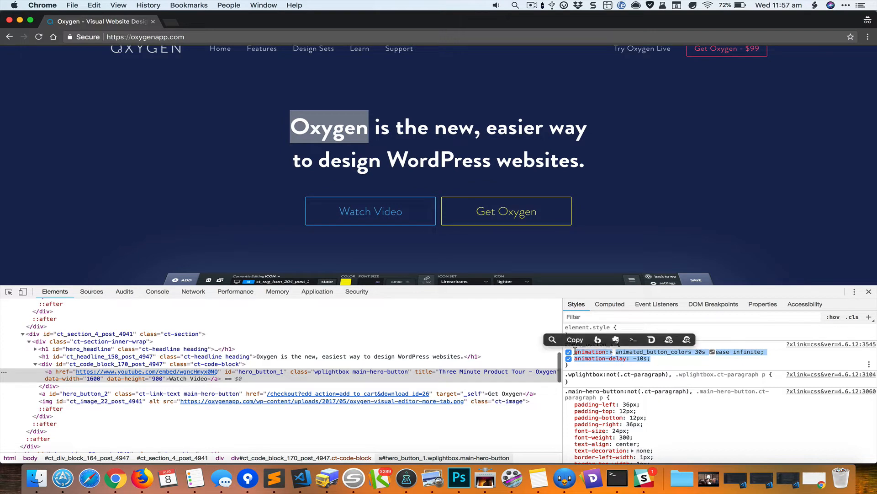
- Back in the Oxygen builder, add the copied animated_button_colors animation and -10s animation-delay to the Watch Video button's custom CSS
{"action": "key", "text": "super+grave"}
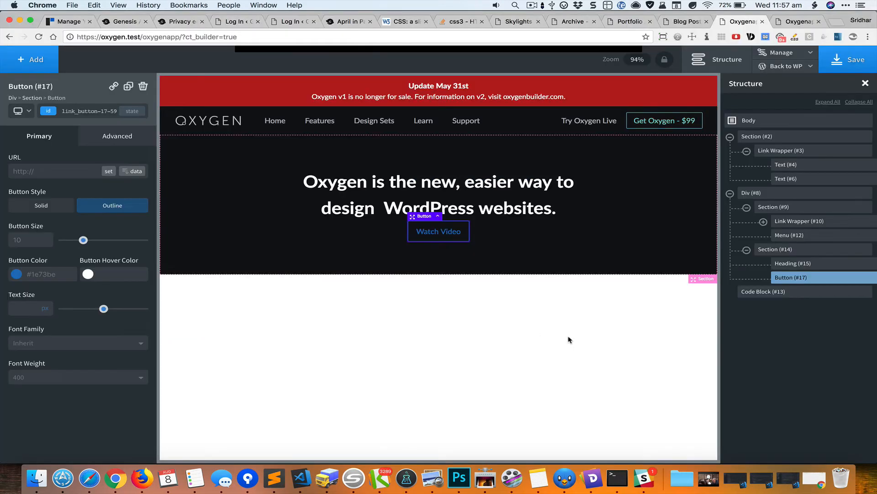
{"action": "left_click", "coordinate": [124, 136]}
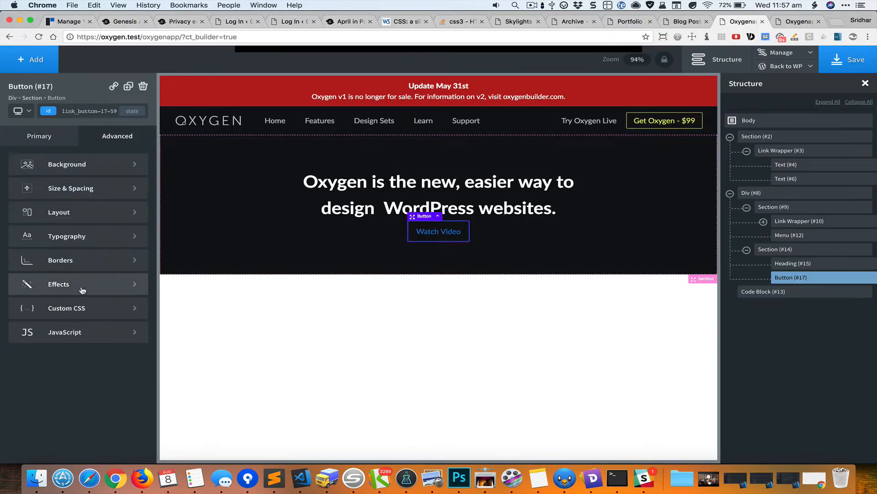
{"action": "left_click", "coordinate": [132, 308]}
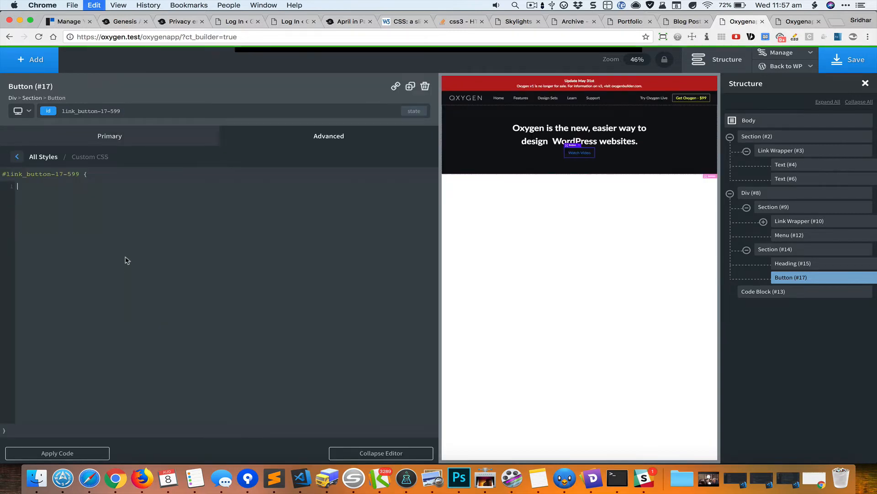
{"action": "type", "text": "animation: animated_button_colors 10s ease infinite;     animation-delay: -10s;"}
{"action": "left_click", "coordinate": [83, 134]}
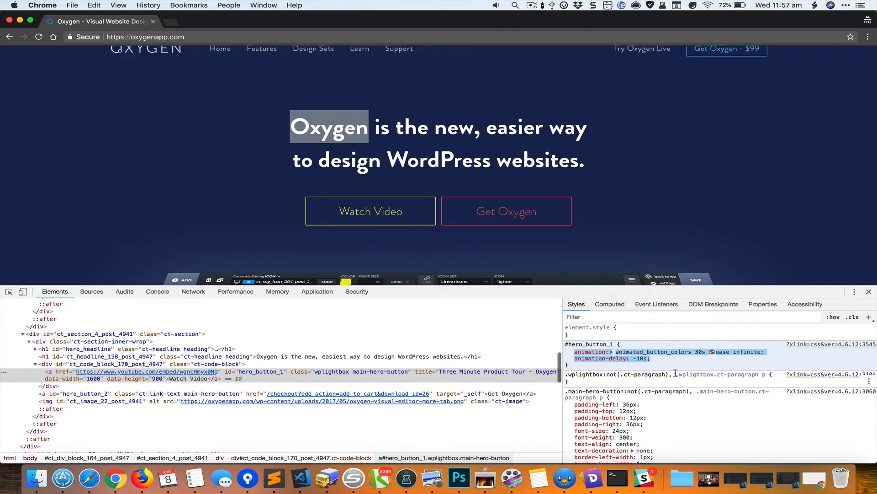
- Examine the live Watch Video button's main-hero-button styles and computed box dimensions on oxygenapp.com, and return to the Oxygen builder
{"action": "scroll", "coordinate": [675, 373], "scroll_direction": "down", "scroll_amount": 1}
{"action": "scroll", "coordinate": [676, 374], "scroll_direction": "down", "scroll_amount": 1}
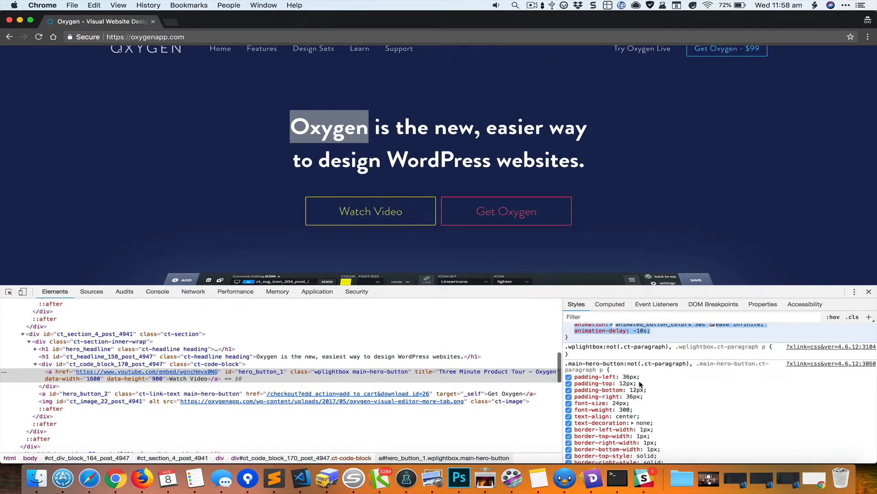
{"action": "left_click", "coordinate": [615, 305]}
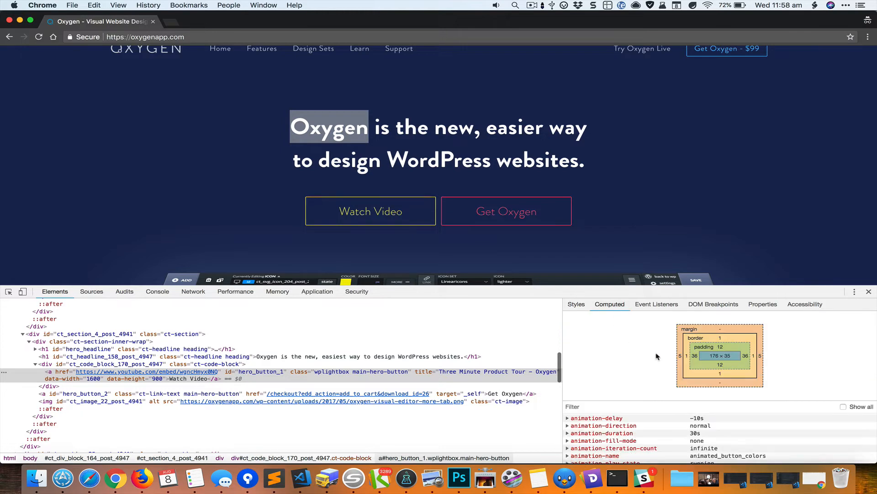
{"action": "key", "text": "super+grave"}
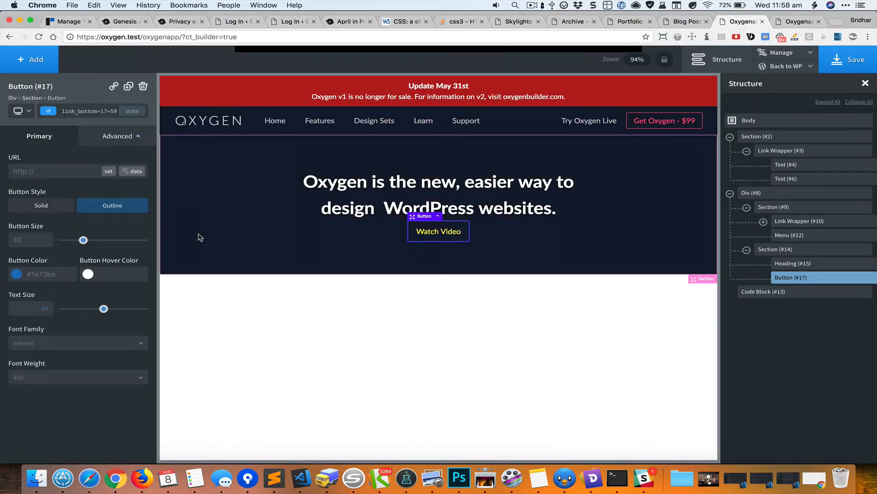
- Set the Watch Video button's padding to 12 px top and bottom and 36 px left and right
{"action": "left_click", "coordinate": [119, 136]}
{"action": "left_click", "coordinate": [114, 190]}
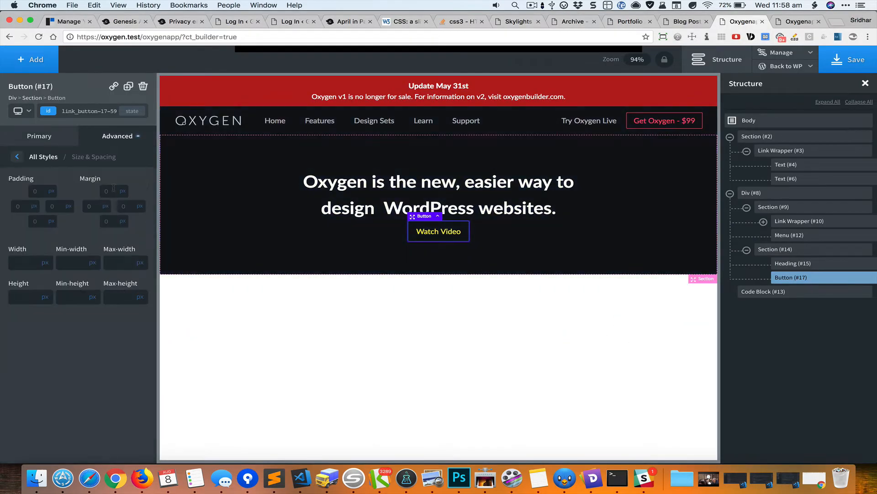
{"action": "left_click", "coordinate": [38, 190]}
{"action": "type", "text": "12"}
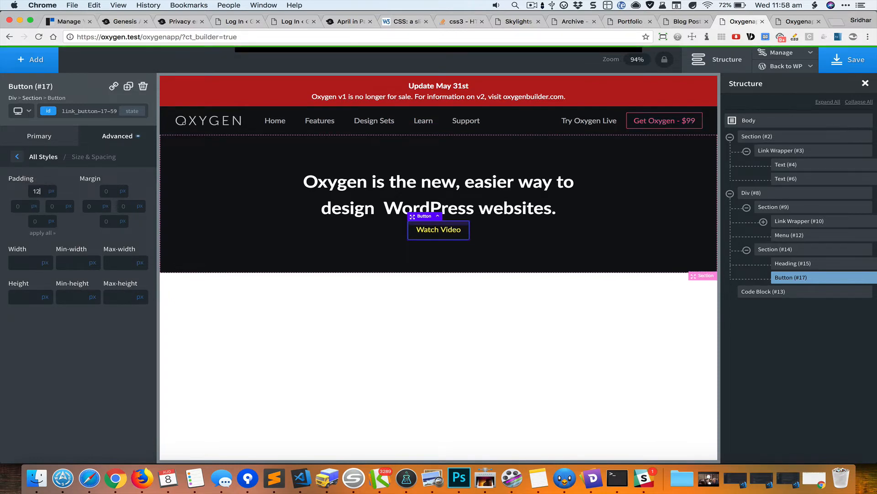
{"action": "key", "text": "Tab"}
{"action": "type", "text": "36"}
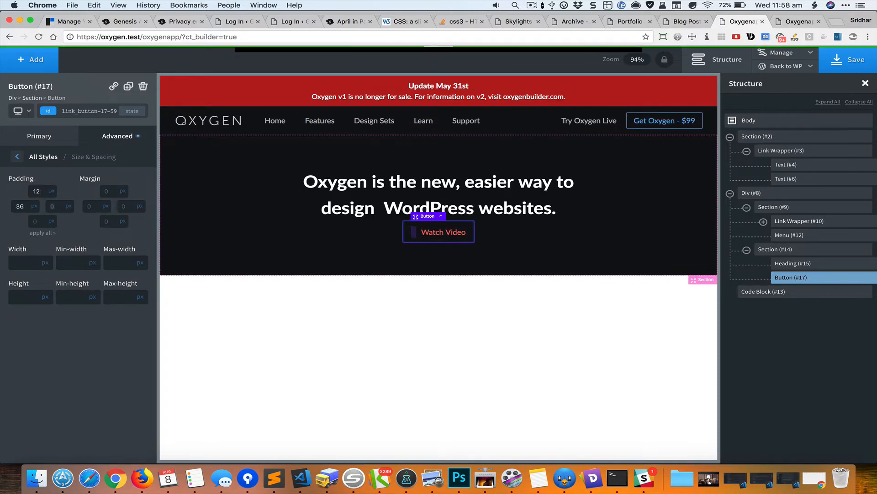
{"action": "key", "text": "Tab"}
{"action": "type", "text": "36"}
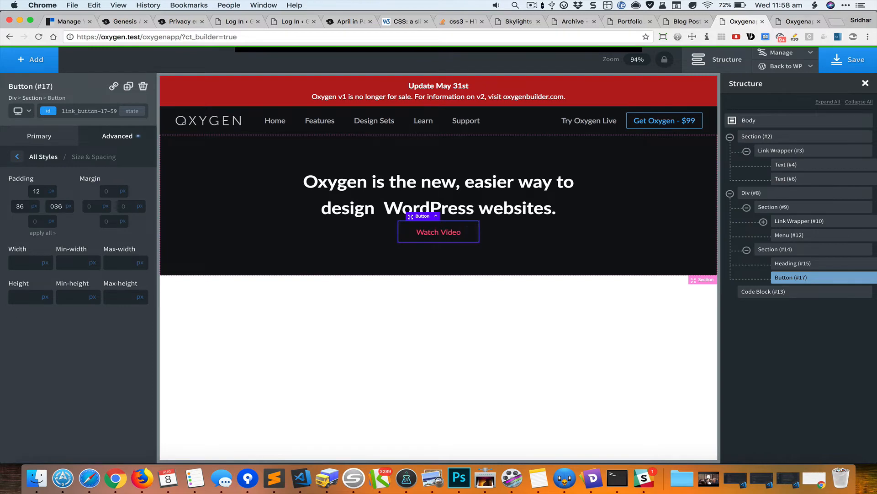
{"action": "key", "text": "Tab"}
{"action": "type", "text": "1"}
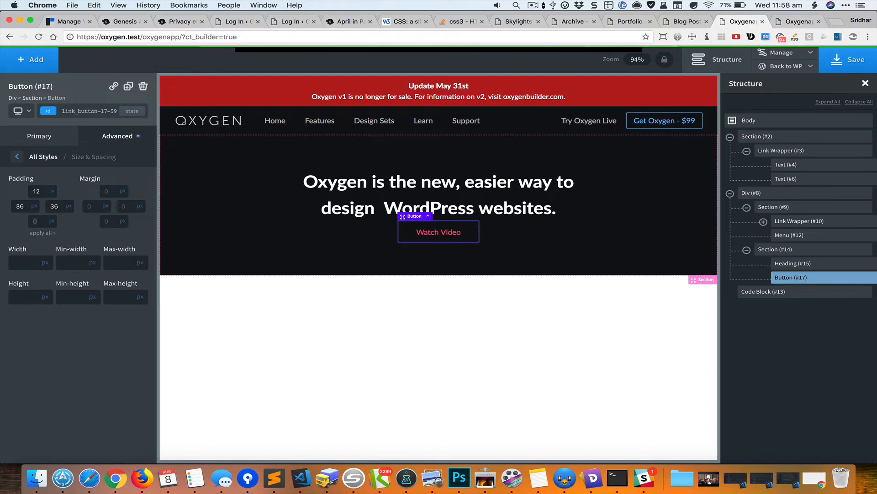
{"action": "type", "text": "2"}
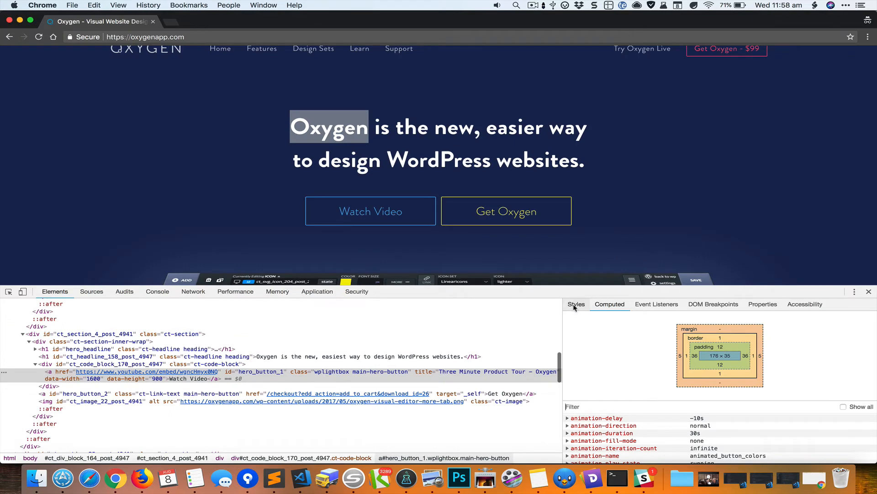
- Check the live Watch Video button's font styles, and set the builder button's text size to 24 px and font weight to 300
{"action": "left_click", "coordinate": [575, 305]}
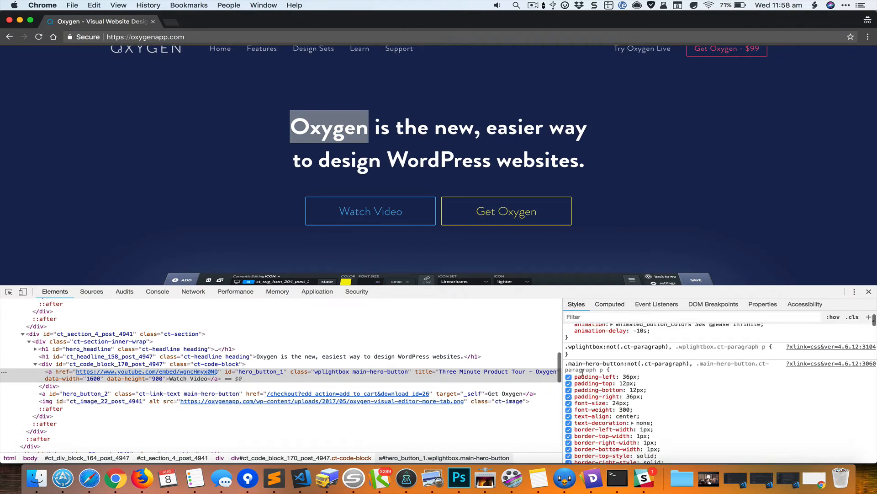
{"action": "scroll", "coordinate": [623, 383], "scroll_direction": "down", "scroll_amount": 2}
{"action": "scroll", "coordinate": [622, 383], "scroll_direction": "down", "scroll_amount": 3}
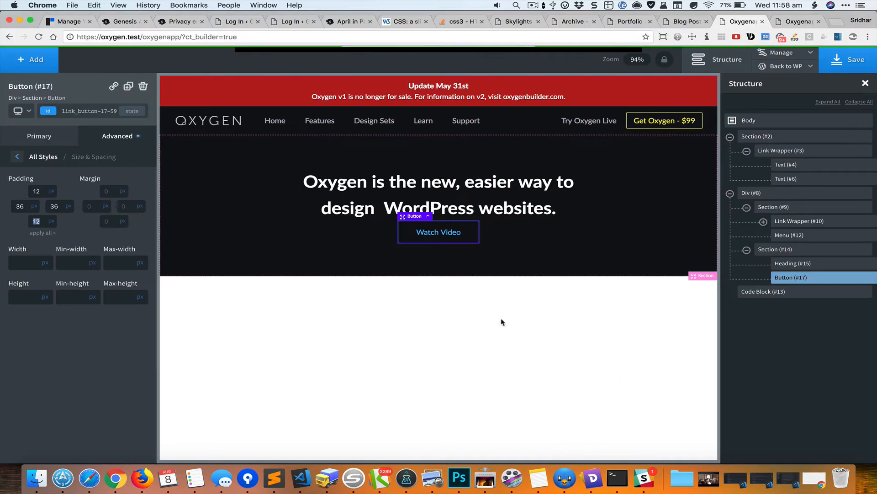
{"action": "left_click", "coordinate": [45, 136]}
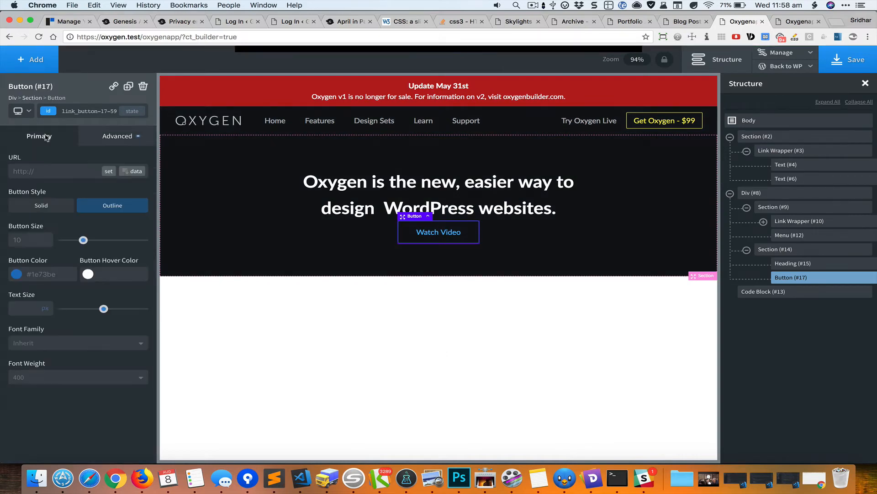
{"action": "left_click", "coordinate": [29, 308]}
{"action": "type", "text": "18"}
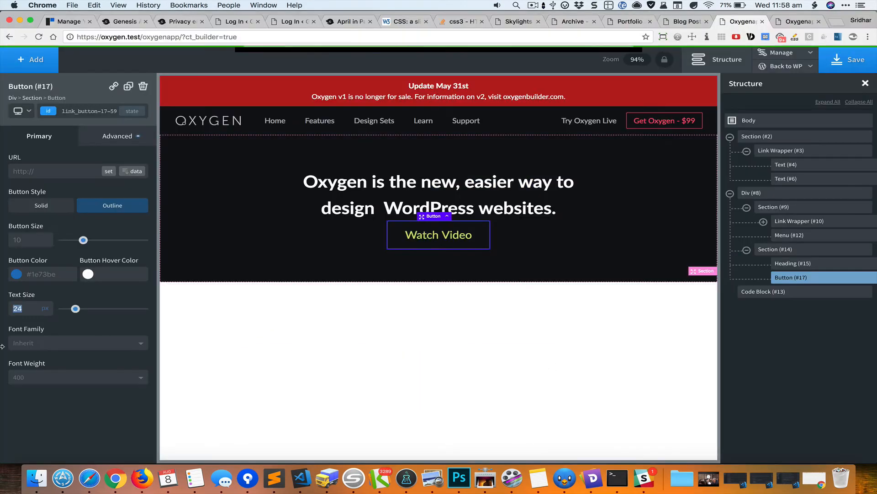
{"action": "left_click", "coordinate": [41, 377]}
{"action": "left_click", "coordinate": [19, 432]}
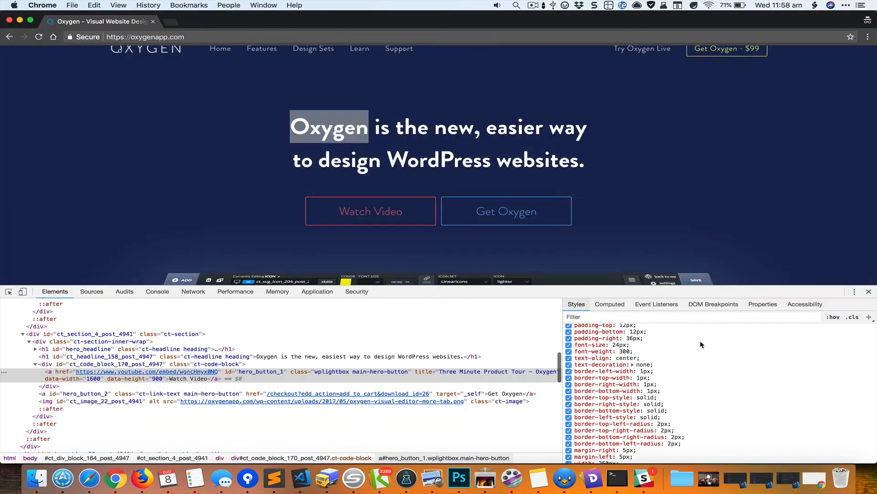
- Add a 1px solid border declaration to the Watch Video button's custom CSS, following the live button's border styles
{"action": "scroll", "coordinate": [702, 344], "scroll_direction": "up", "scroll_amount": 3}
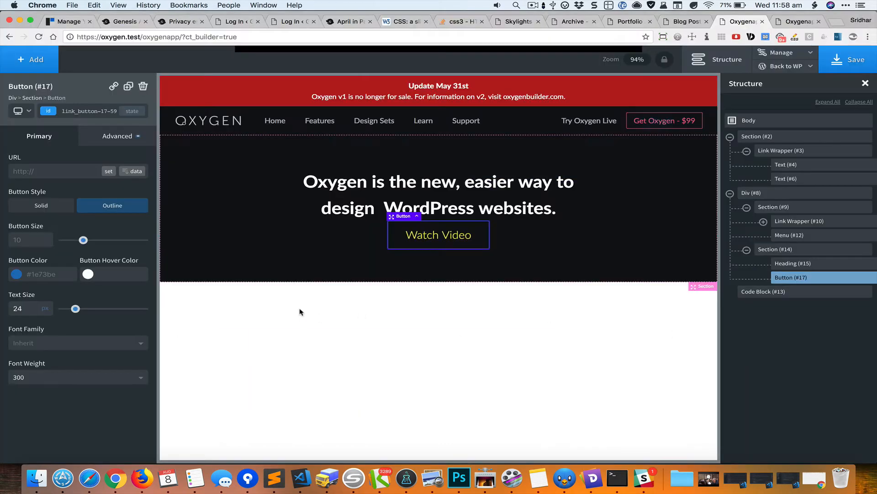
{"action": "left_click", "coordinate": [127, 136]}
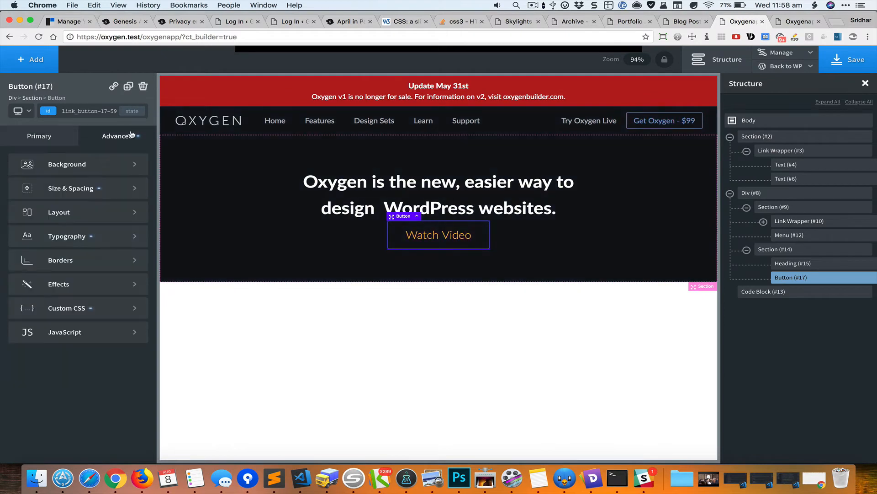
{"action": "left_click", "coordinate": [112, 313]}
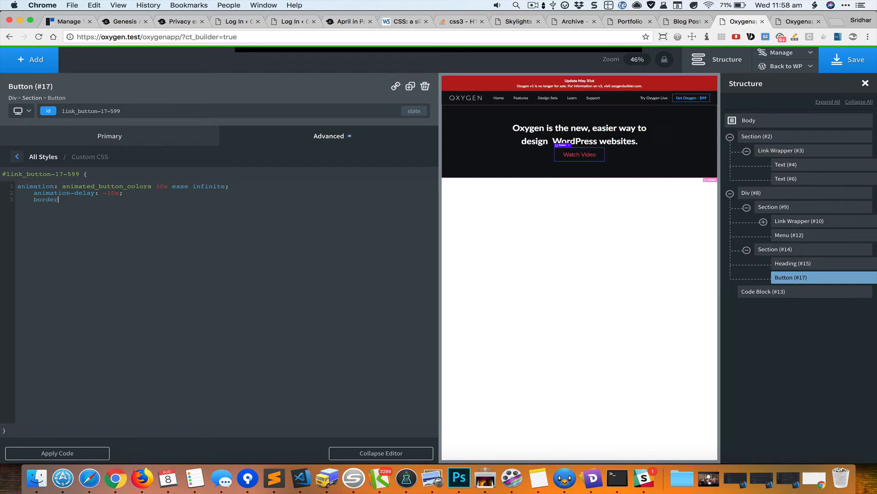
{"action": "type", "text": "px solid;"}
{"action": "left_click", "coordinate": [160, 136]}
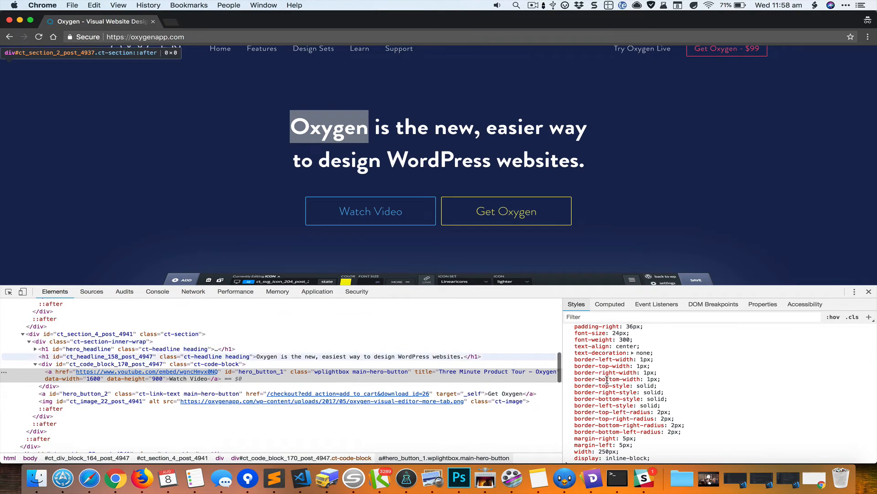
- Check the remaining live button styles on oxygenapp.com, and set the Watch Video button's width to 250 px in the builder
{"action": "scroll", "coordinate": [607, 380], "scroll_direction": "down", "scroll_amount": 3}
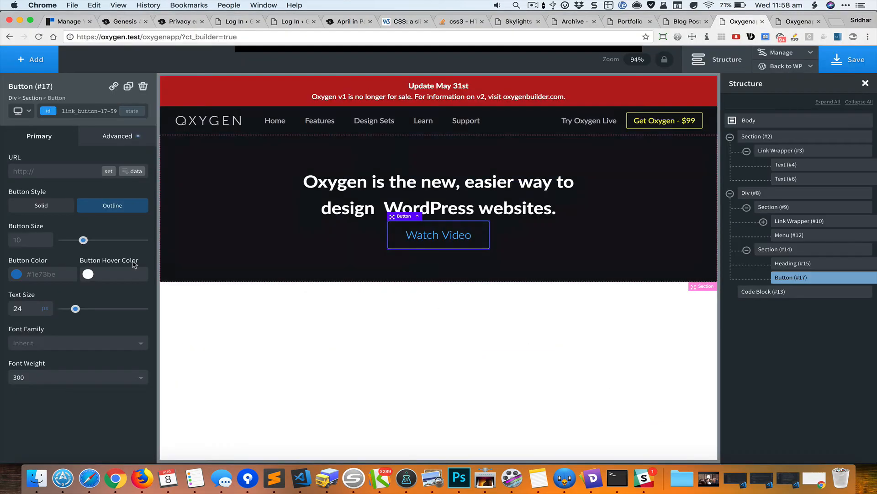
{"action": "left_click", "coordinate": [131, 137]}
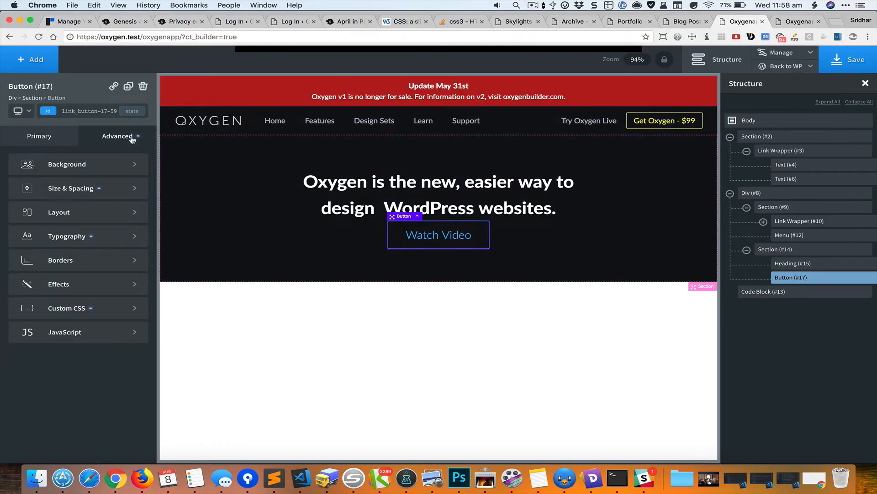
{"action": "left_click", "coordinate": [117, 189]}
{"action": "left_click", "coordinate": [54, 155]}
{"action": "left_click", "coordinate": [83, 196]}
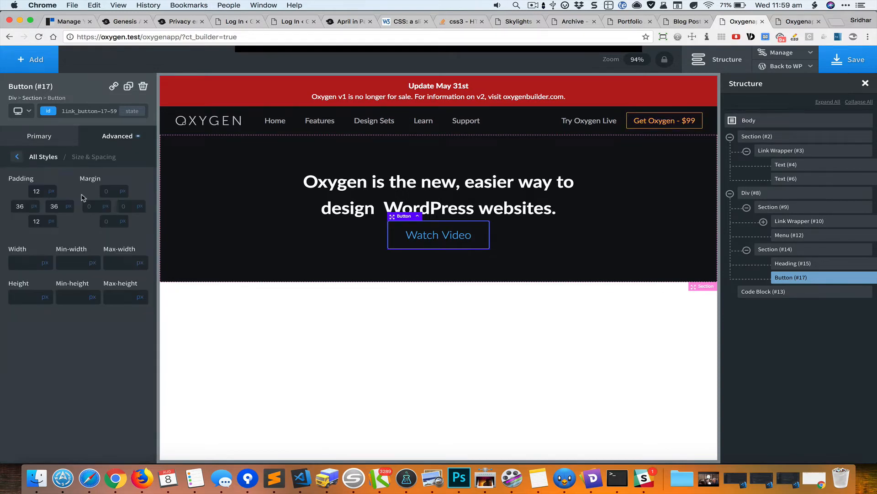
{"action": "left_click", "coordinate": [21, 264]}
{"action": "type", "text": "2"}
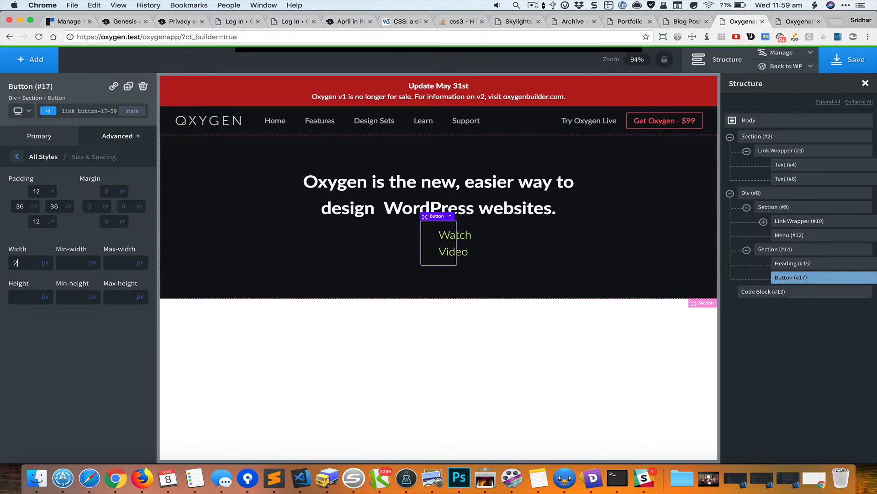
{"action": "type", "text": "50"}
- Compare with the live button's corner styles, and give the builder's Watch Video button a border radius of 2 px
{"action": "key", "text": "super+grave"}
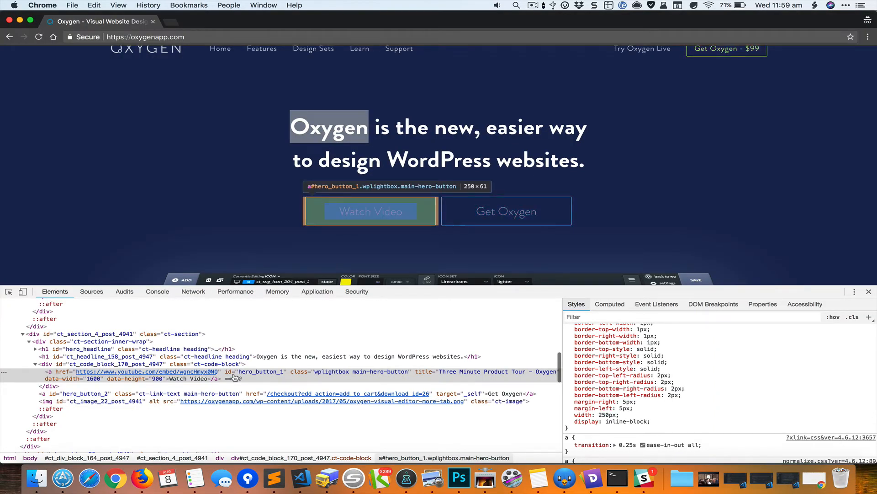
{"action": "key", "text": "super+grave"}
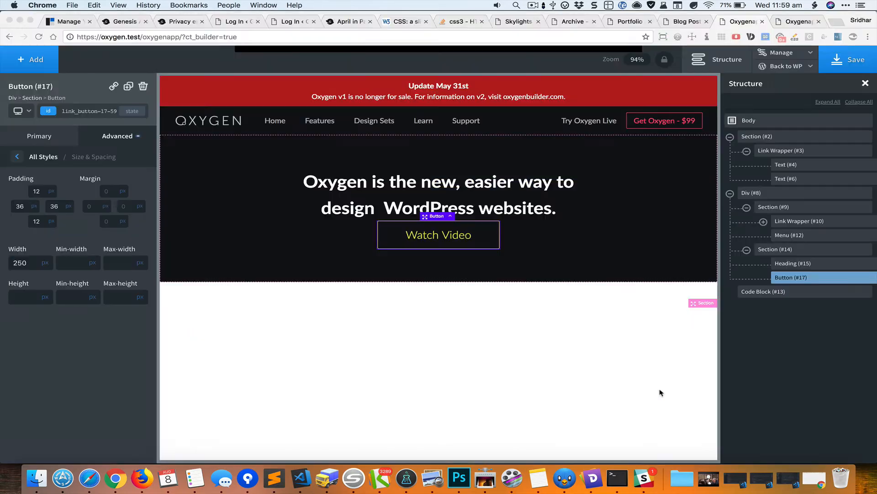
{"action": "left_click", "coordinate": [47, 157]}
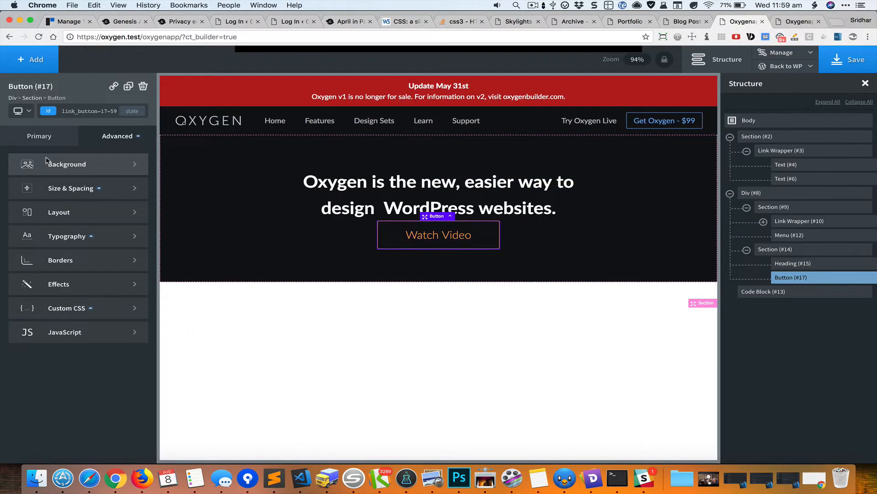
{"action": "left_click", "coordinate": [108, 269]}
{"action": "left_click", "coordinate": [66, 322]}
{"action": "type", "text": "2"}
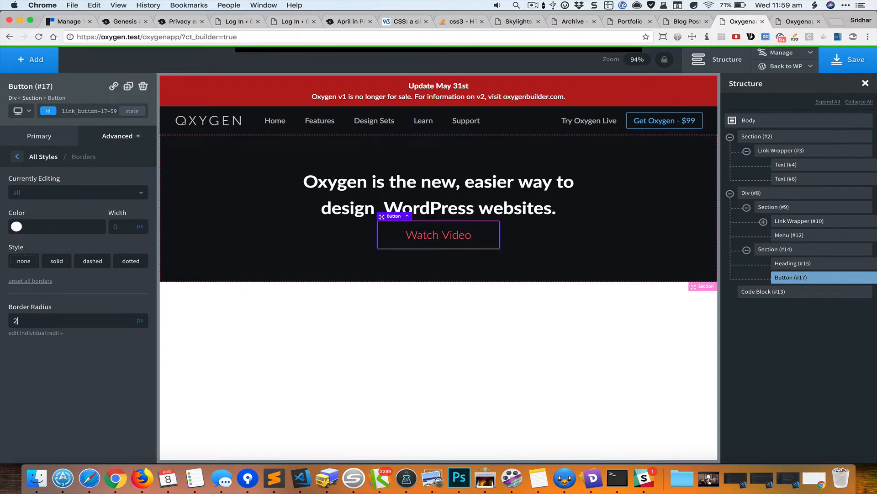
- Increase the spacing below the hero heading to separate it from the Watch Video button
{"action": "left_click", "coordinate": [307, 254]}
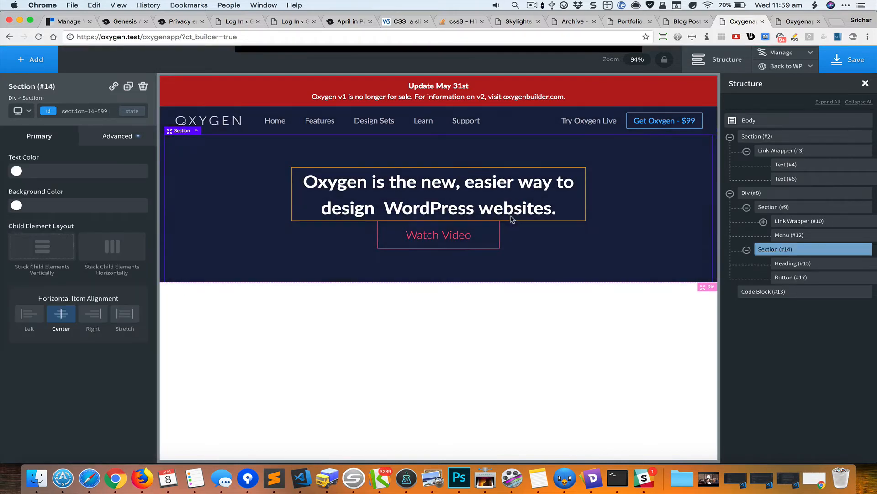
{"action": "left_click", "coordinate": [532, 219]}
{"action": "left_click_drag", "start_coordinate": [535, 222], "coordinate": [531, 240]}
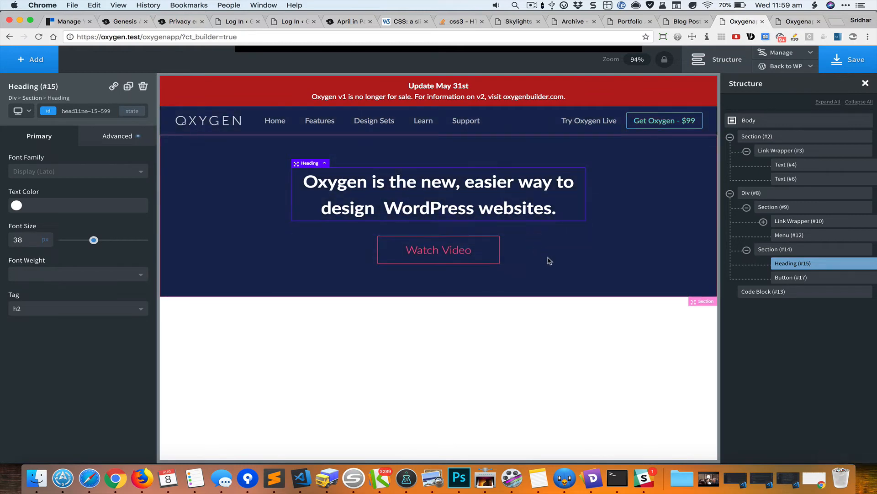
{"action": "left_click", "coordinate": [548, 260]}
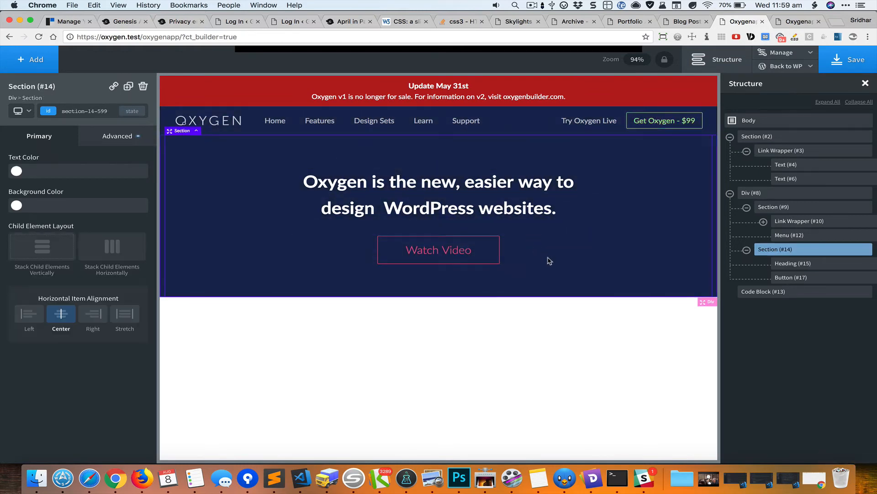
{"action": "left_click", "coordinate": [547, 207]}
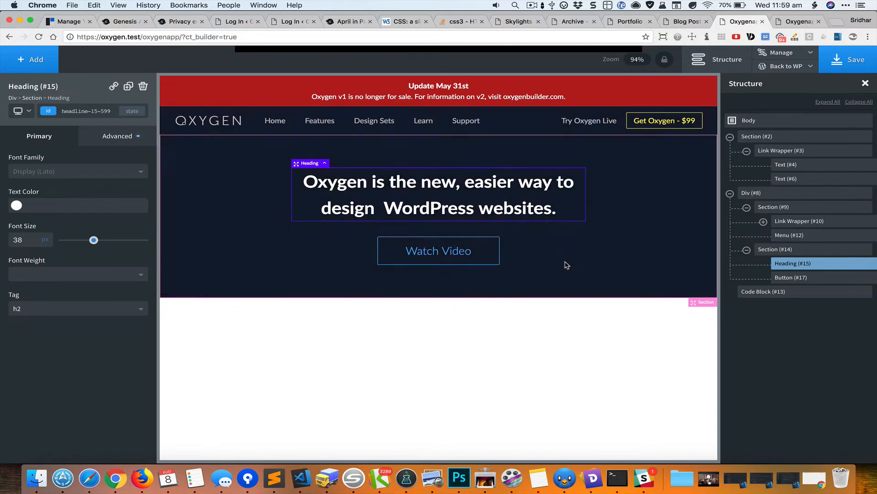
{"action": "left_click", "coordinate": [566, 265]}
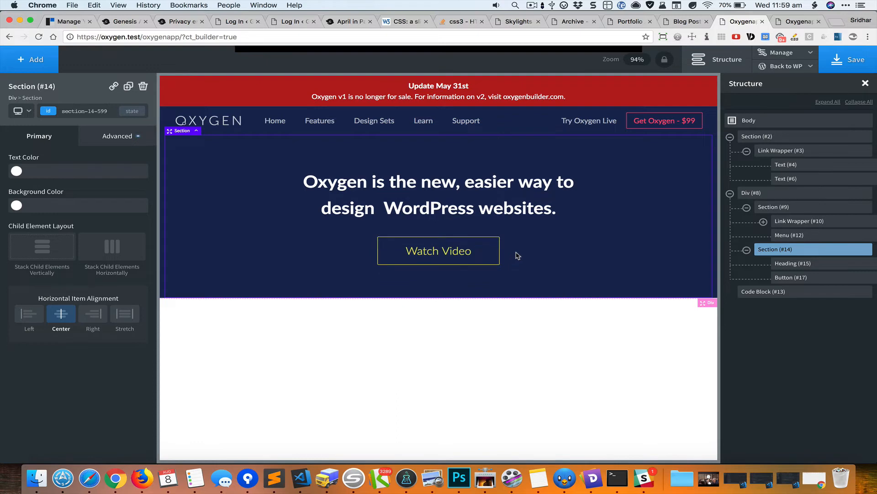
- Duplicate the Watch Video button within the hero section
{"action": "left_click", "coordinate": [487, 250]}
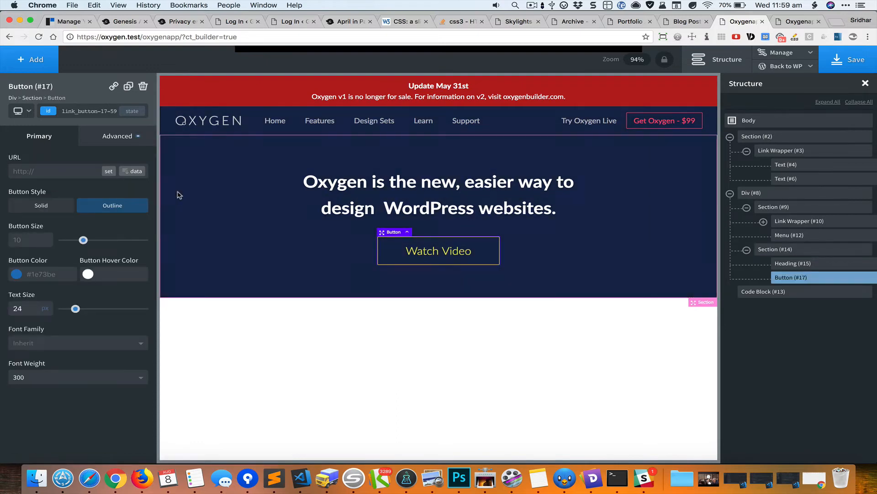
{"action": "left_click", "coordinate": [127, 87]}
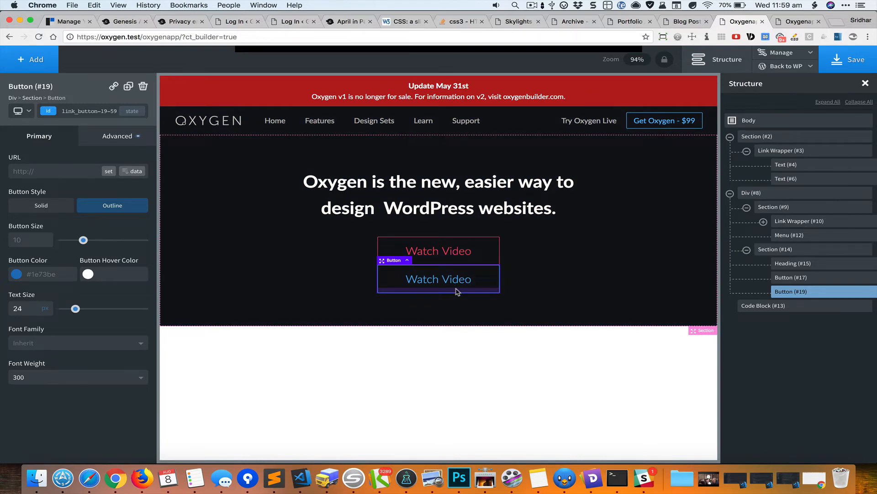
- Wrap both Watch Video buttons in a new Div inside the hero section and stack the Div's child elements horizontally
{"action": "left_click", "coordinate": [777, 249]}
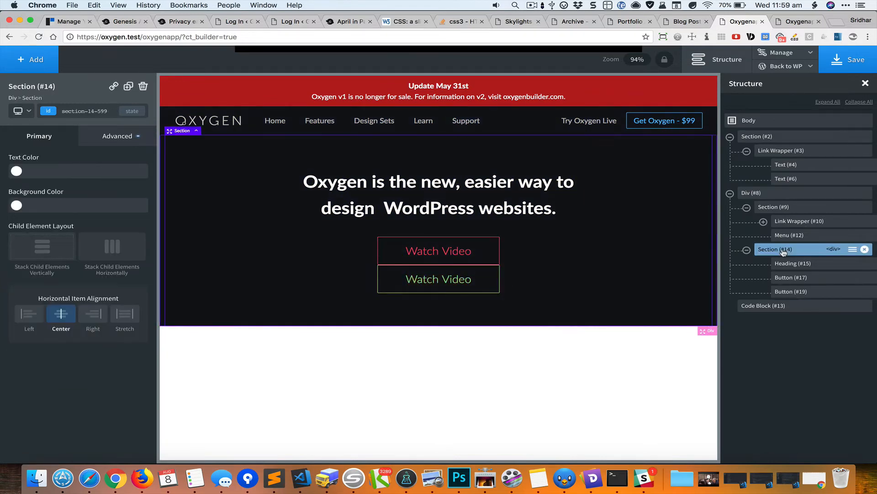
{"action": "left_click", "coordinate": [37, 59]}
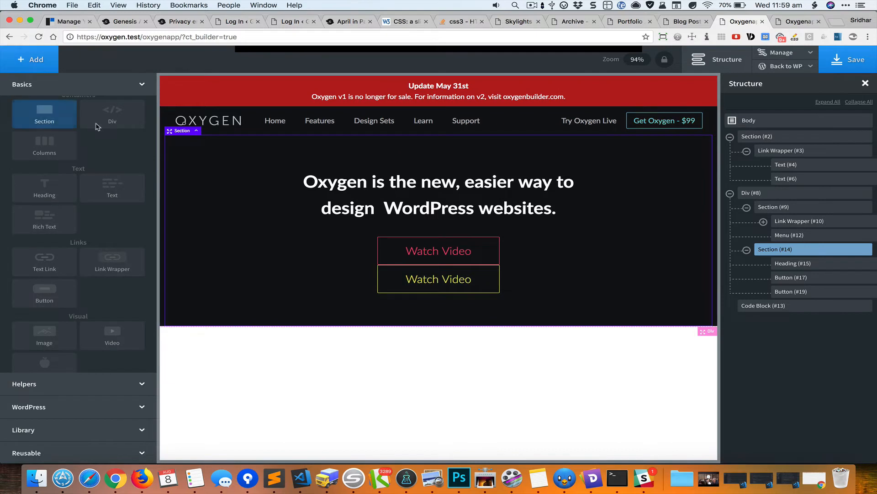
{"action": "left_click", "coordinate": [125, 124]}
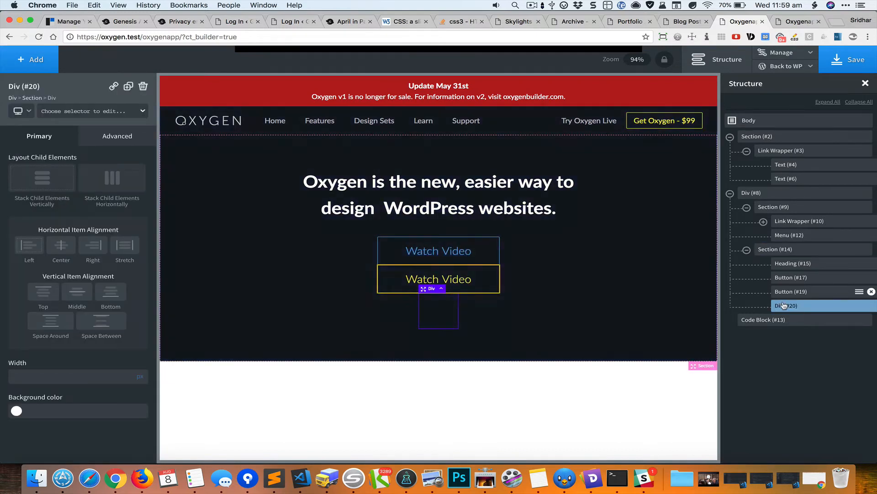
{"action": "left_click_drag", "start_coordinate": [784, 305], "coordinate": [808, 306]}
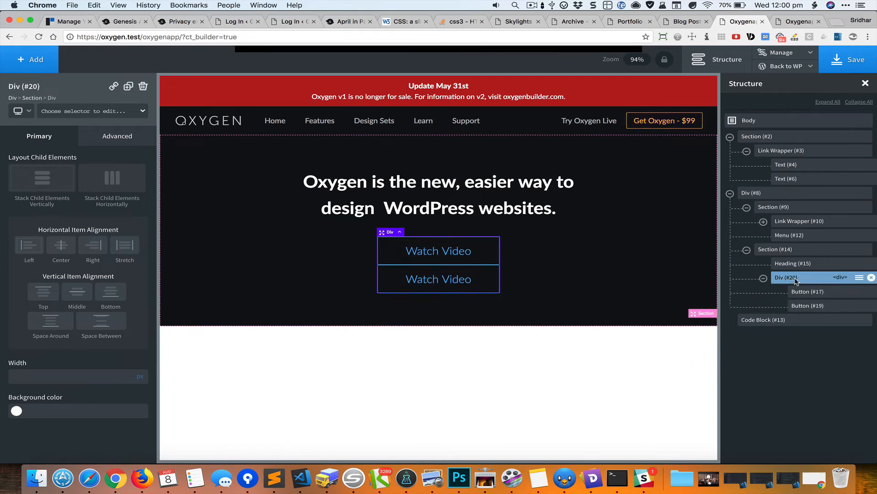
{"action": "left_click", "coordinate": [125, 187]}
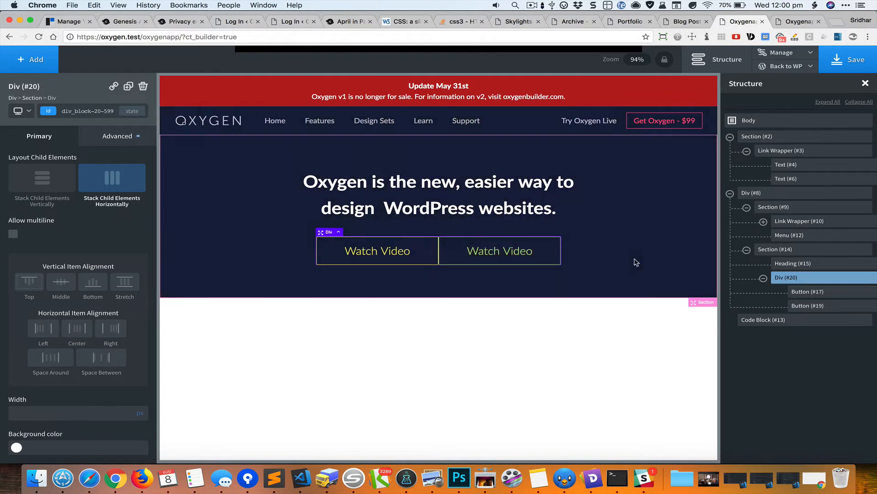
- Add a small horizontal gap between the two Watch Video buttons by widening the first button's margin
{"action": "left_click", "coordinate": [818, 291]}
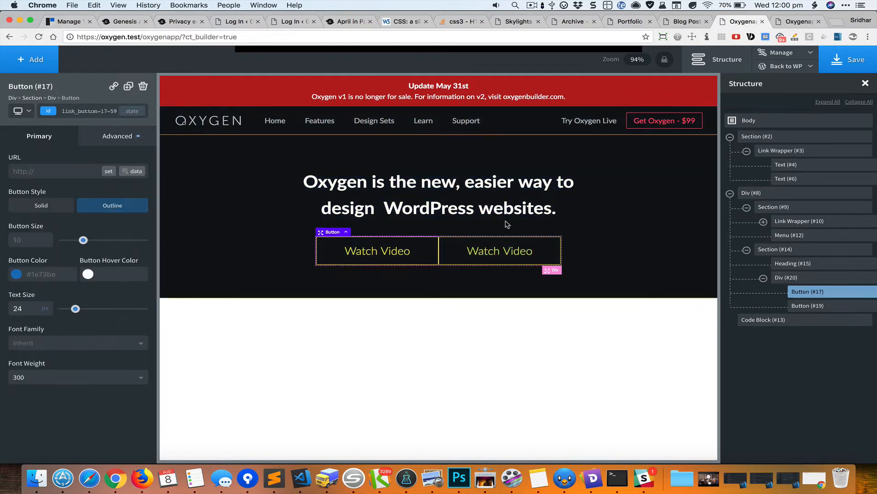
{"action": "left_click_drag", "start_coordinate": [439, 246], "coordinate": [447, 249]}
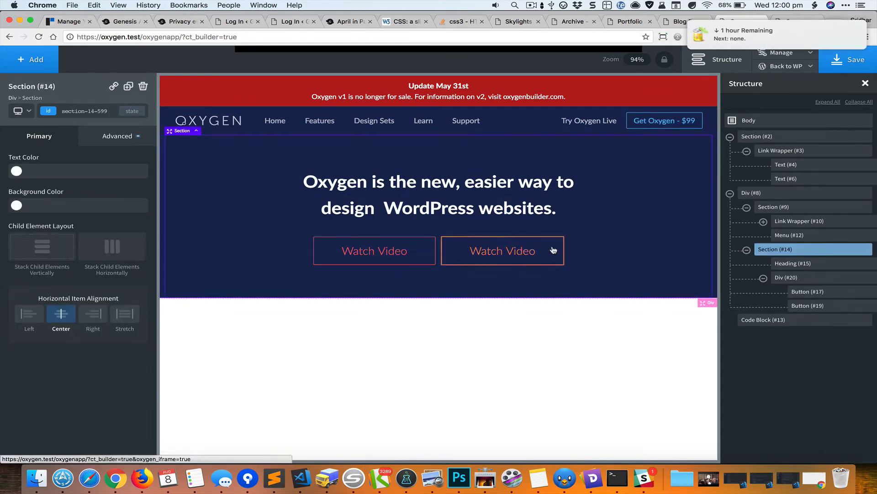
- Inspect the live Get Oxygen button's animation styles, and set the second Watch Video button's animation-delay to -20s in its custom CSS
{"action": "left_click", "coordinate": [536, 255]}
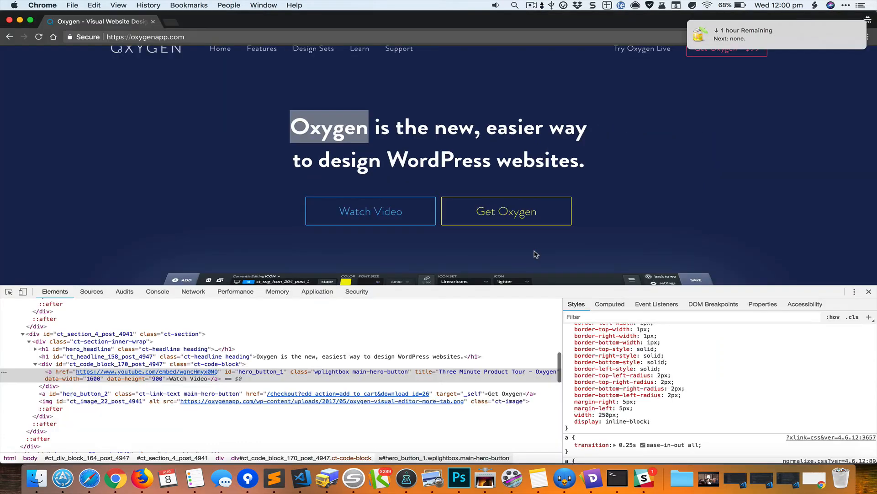
{"action": "left_click", "coordinate": [8, 291]}
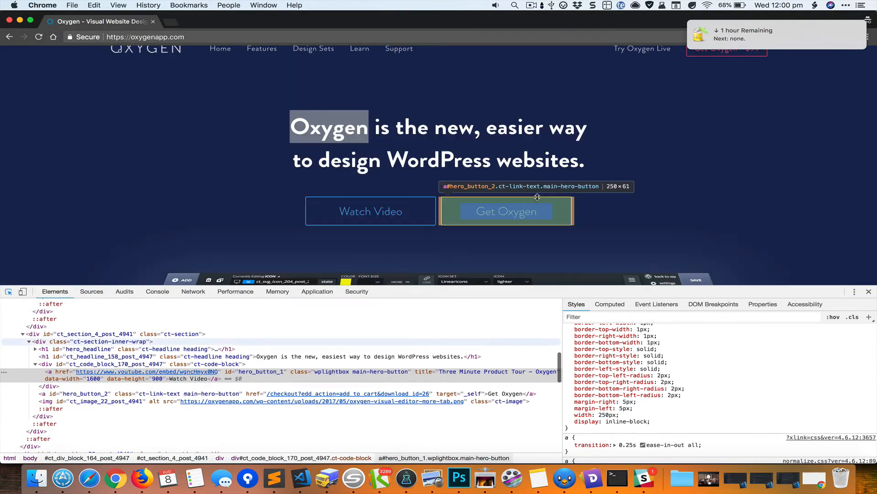
{"action": "left_click", "coordinate": [524, 205]}
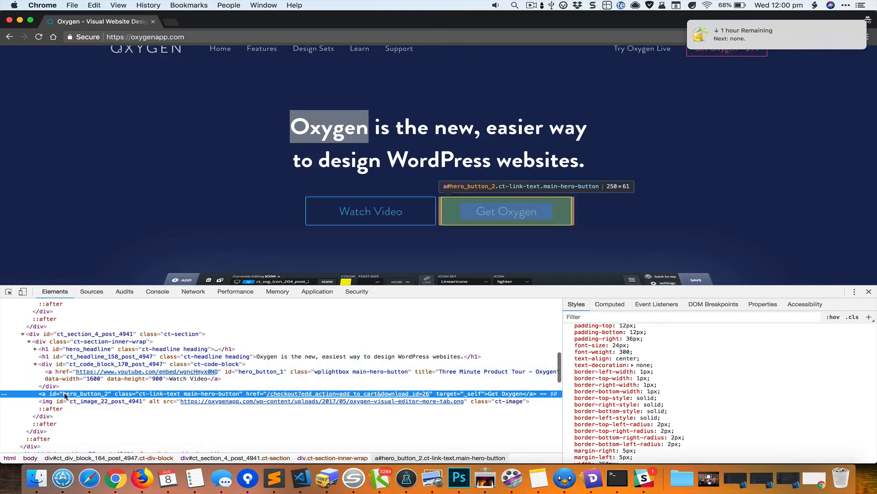
{"action": "scroll", "coordinate": [632, 374], "scroll_direction": "up", "scroll_amount": 5}
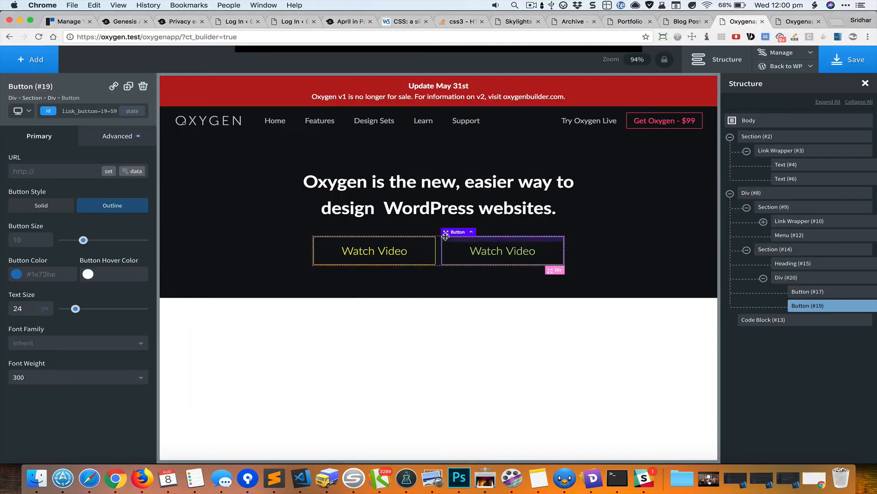
{"action": "left_click", "coordinate": [117, 136]}
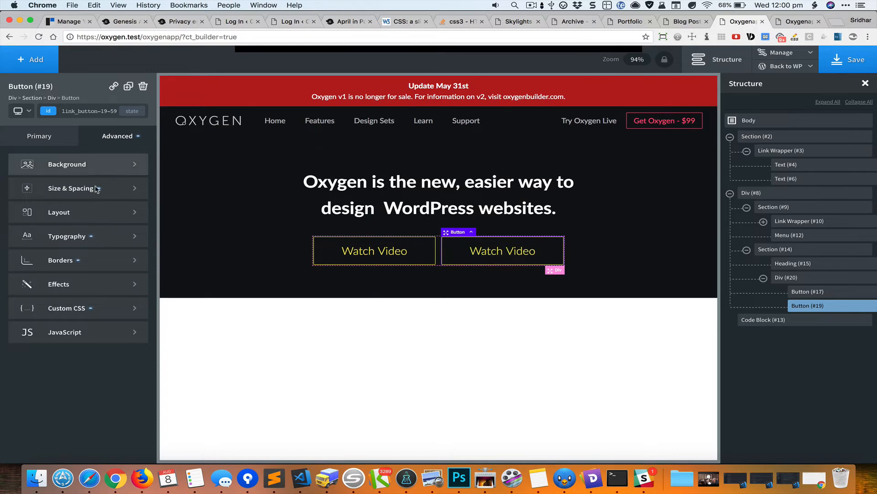
{"action": "left_click", "coordinate": [89, 307]}
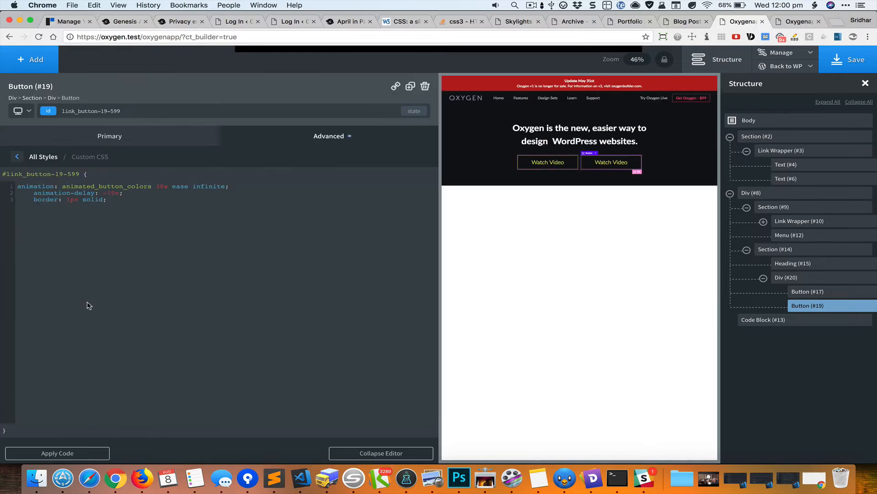
{"action": "left_click", "coordinate": [111, 192]}
{"action": "key", "text": "BackSpace"}
{"action": "type", "text": "2"}
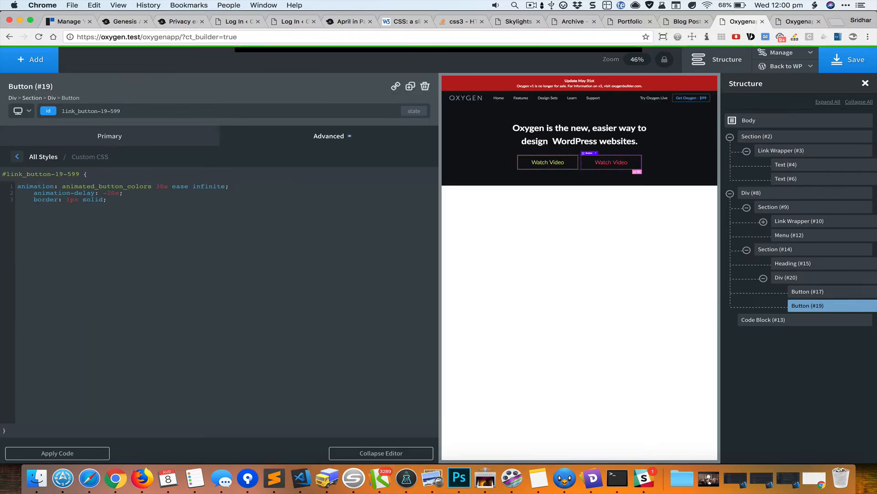
{"action": "left_click", "coordinate": [407, 455]}
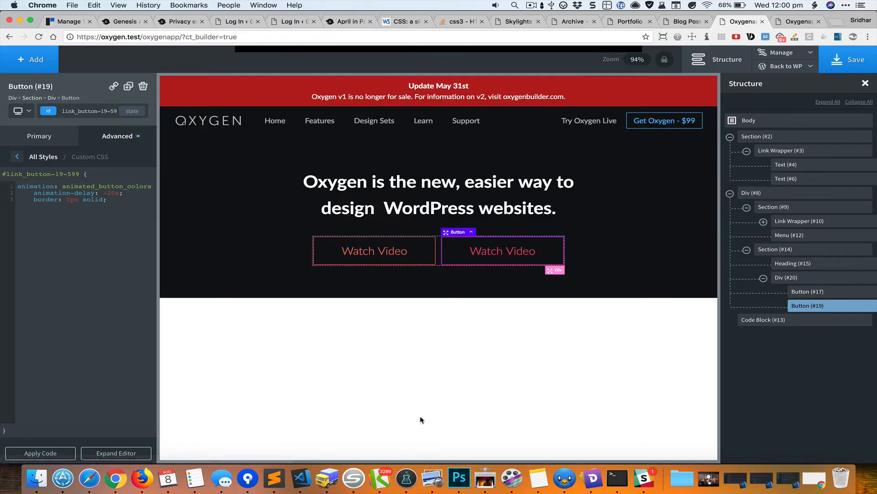
{"action": "left_click", "coordinate": [676, 266]}
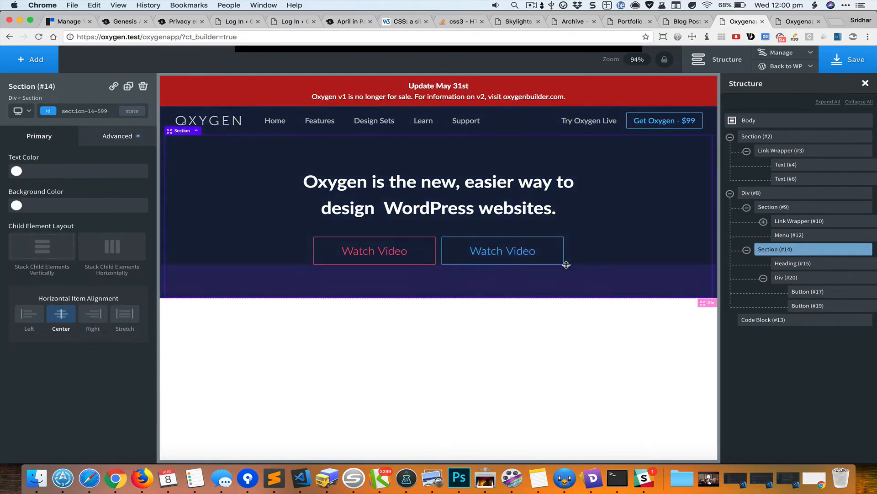
- Change the second hero button's text to "Get Oxygen"
{"action": "double_click", "coordinate": [537, 257]}
{"action": "key", "text": "super+grave"}
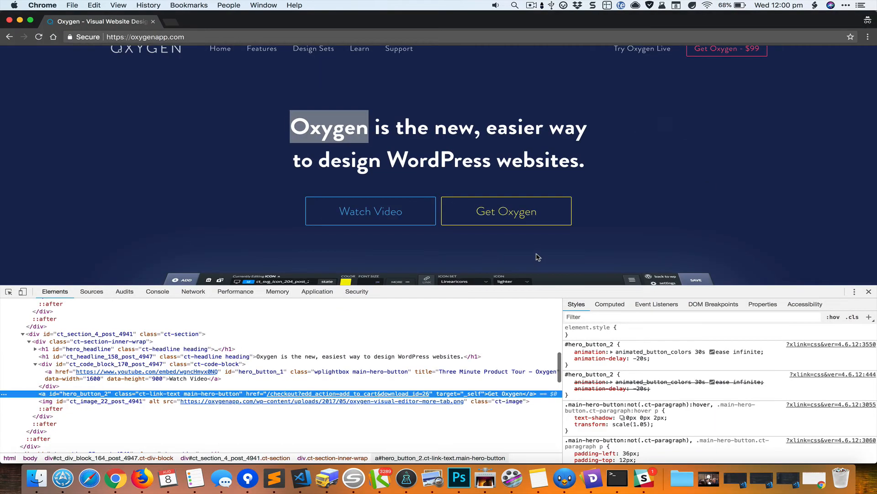
{"action": "key", "text": "super+grave"}
{"action": "type", "text": "Get "}
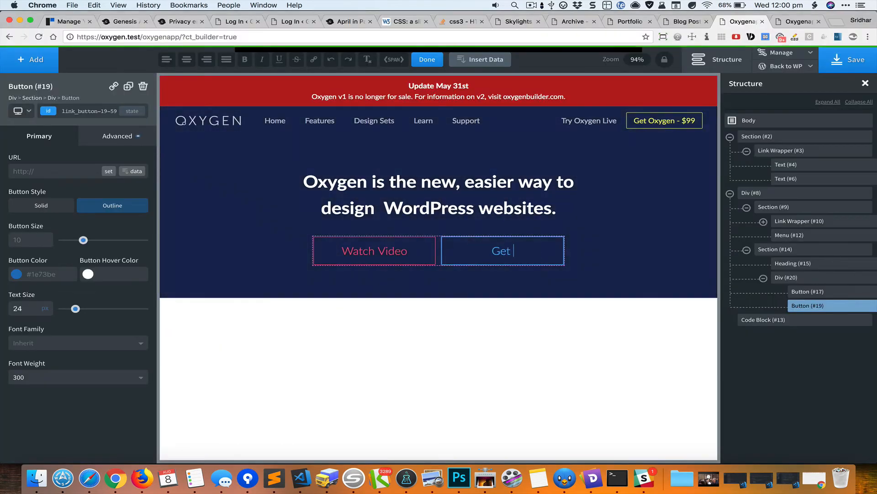
{"action": "type", "text": "Oxygen"}
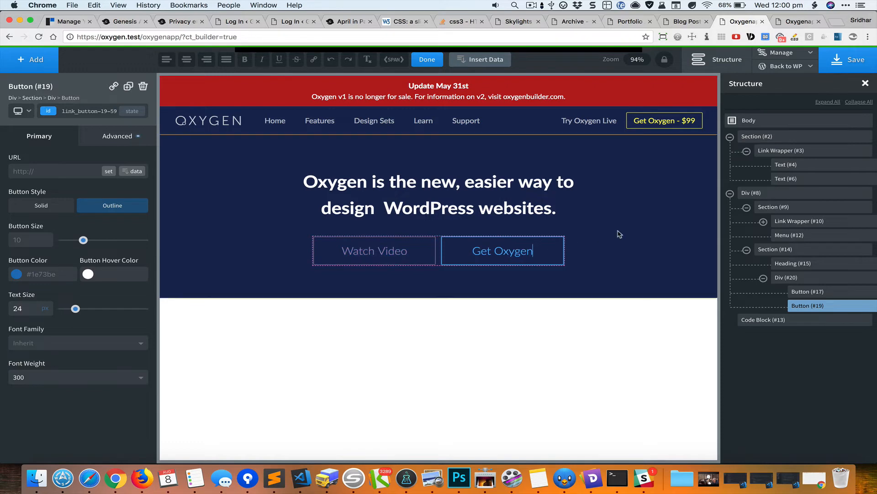
{"action": "left_click", "coordinate": [634, 249]}
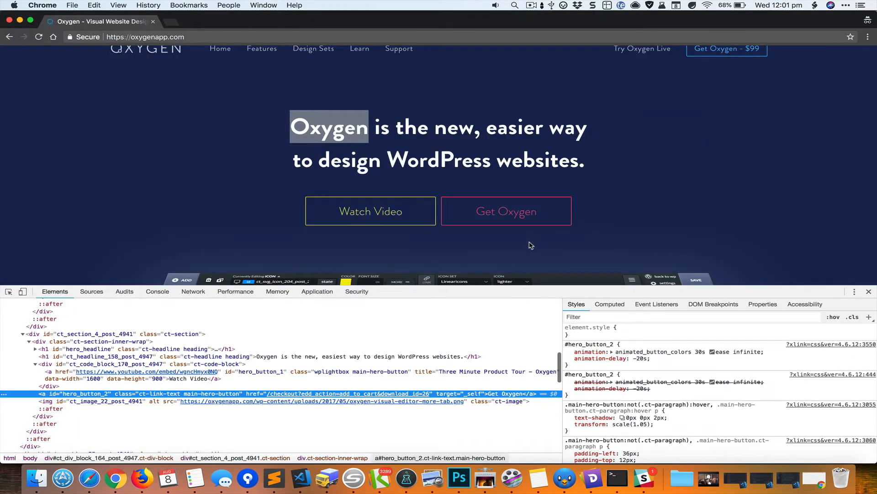
- Add an Image to the hero section below the buttons, using oxygen-visual-editor-more-tab.png from the media library
{"action": "scroll", "coordinate": [530, 240], "scroll_direction": "down", "scroll_amount": 5}
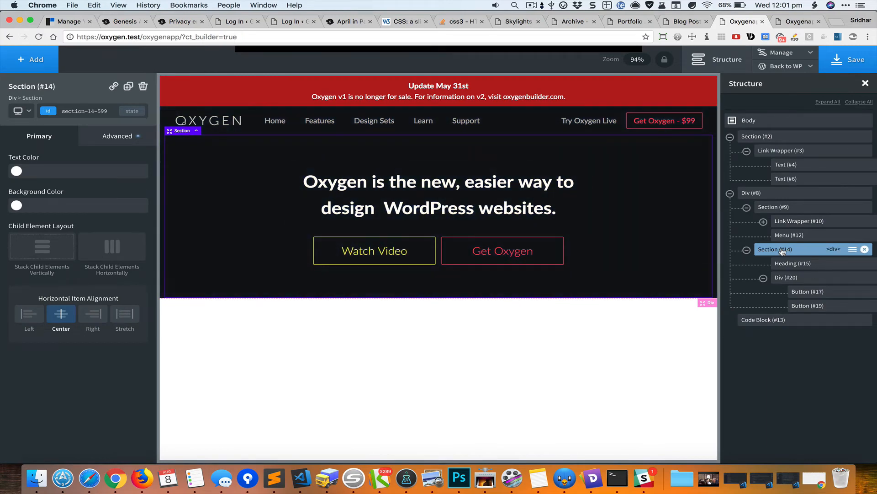
{"action": "left_click", "coordinate": [33, 67]}
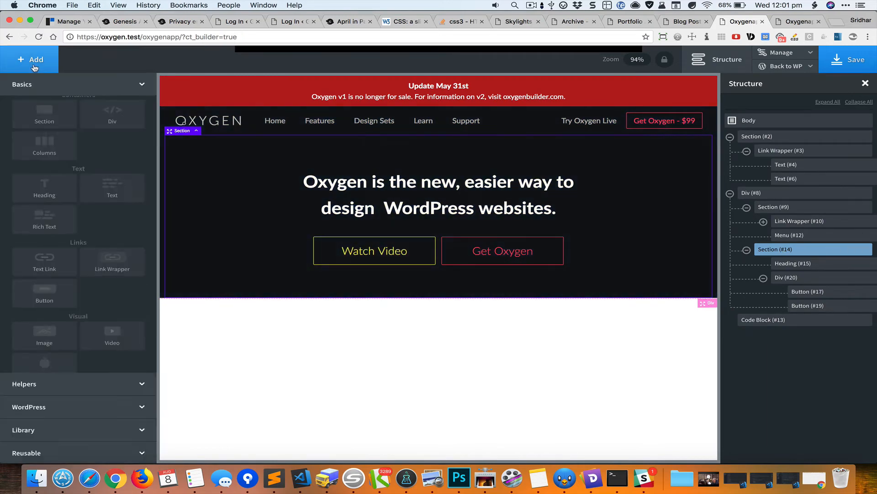
{"action": "scroll", "coordinate": [112, 188], "scroll_direction": "down", "scroll_amount": 2}
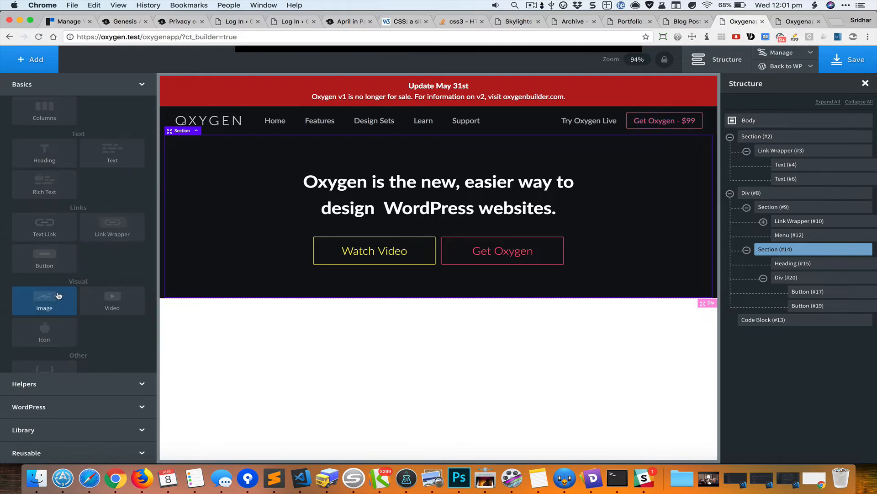
{"action": "left_click", "coordinate": [59, 296]}
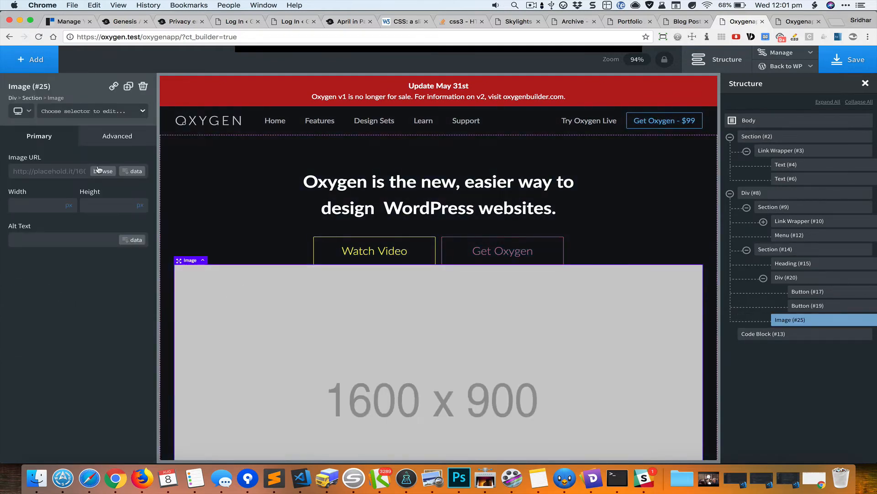
{"action": "left_click", "coordinate": [98, 170]}
{"action": "left_click", "coordinate": [91, 169]}
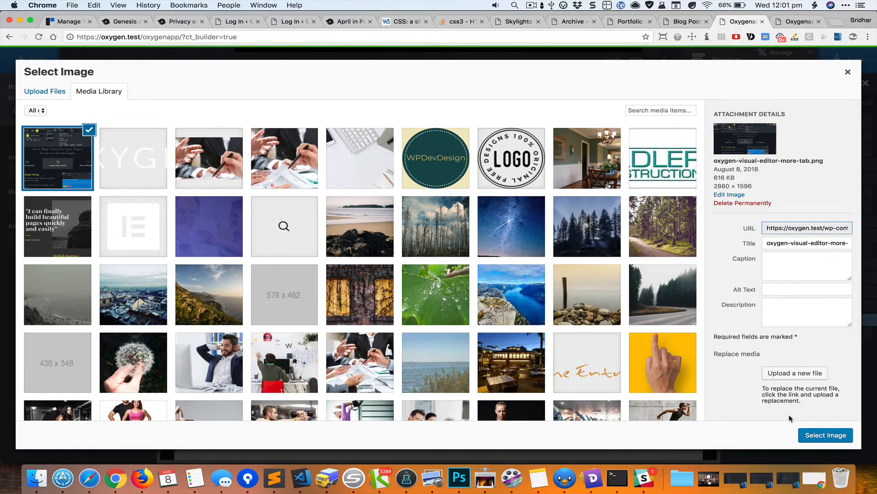
{"action": "left_click", "coordinate": [803, 434]}
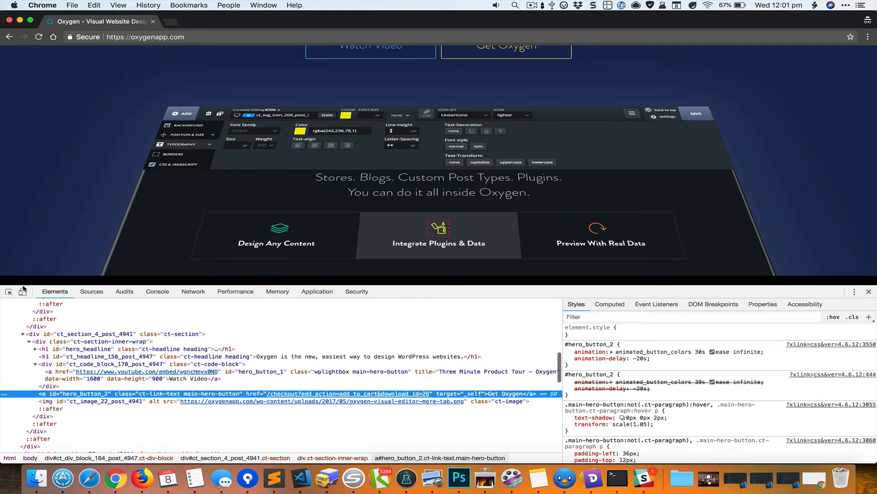
- Inspect the live site's hero image and examine its margin, border, width, shadow and transform styles
{"action": "left_click", "coordinate": [9, 291]}
{"action": "left_click", "coordinate": [242, 183]}
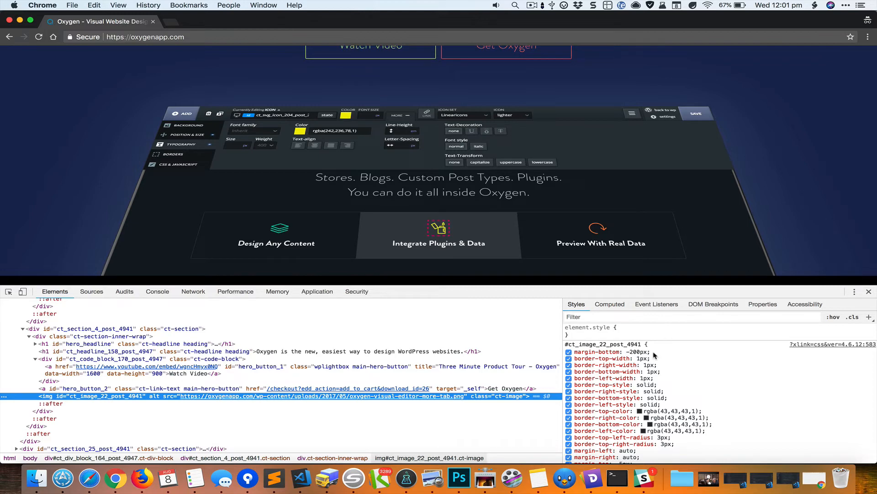
{"action": "scroll", "coordinate": [655, 355], "scroll_direction": "down", "scroll_amount": 3}
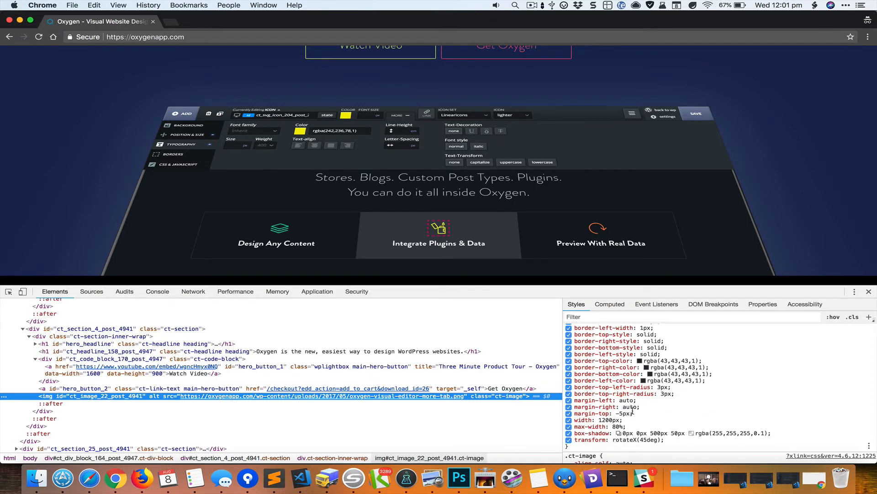
{"action": "scroll", "coordinate": [635, 417], "scroll_direction": "up", "scroll_amount": 3}
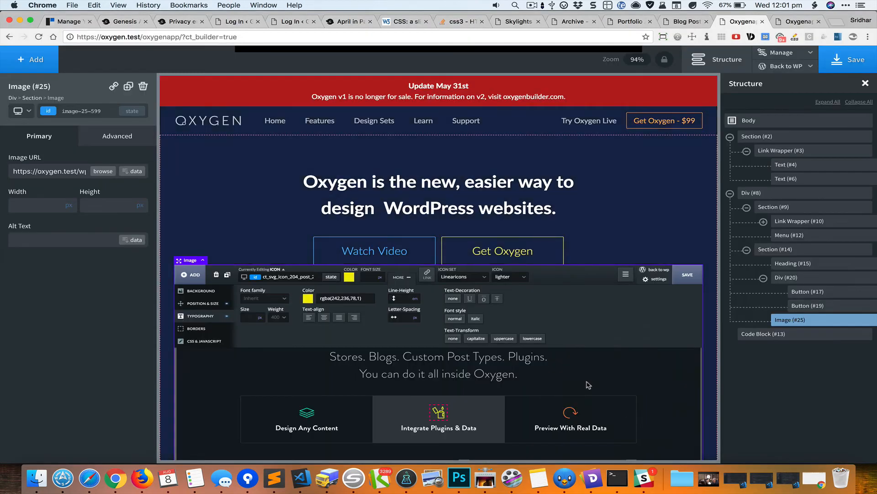
- Set the builder's hero image to a top margin of -5 px and a bottom margin of -200 px
{"action": "left_click", "coordinate": [115, 135]}
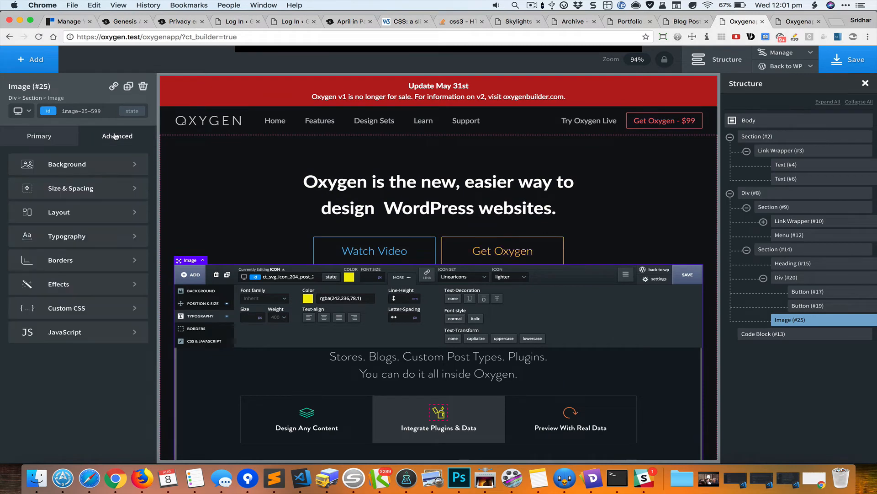
{"action": "left_click", "coordinate": [106, 186]}
{"action": "type", "text": "-20"}
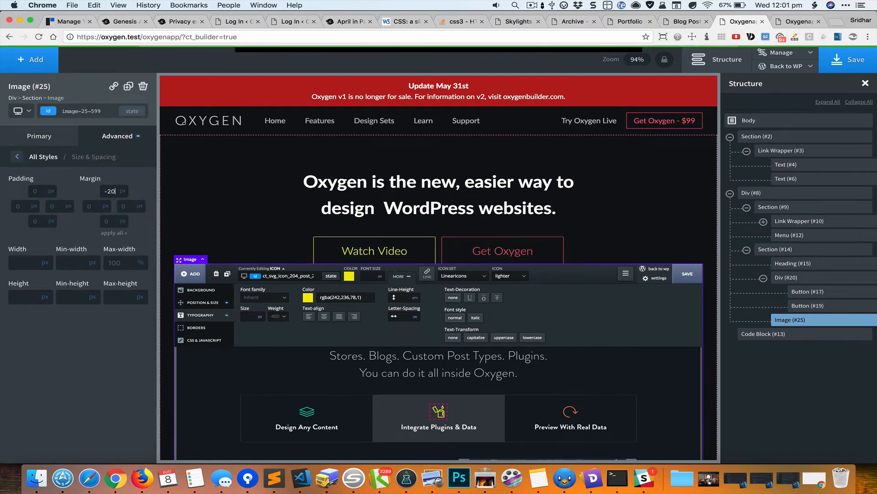
{"action": "type", "text": "0"}
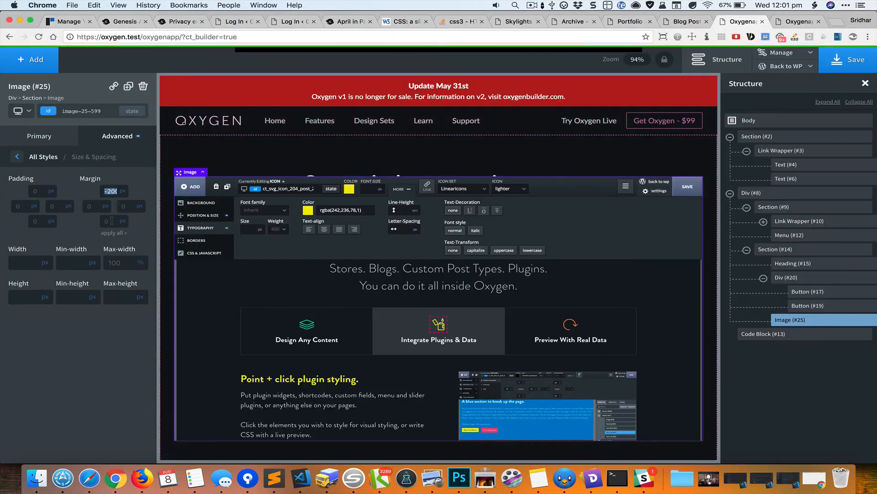
{"action": "left_click", "coordinate": [111, 221]}
{"action": "type", "text": "-200"}
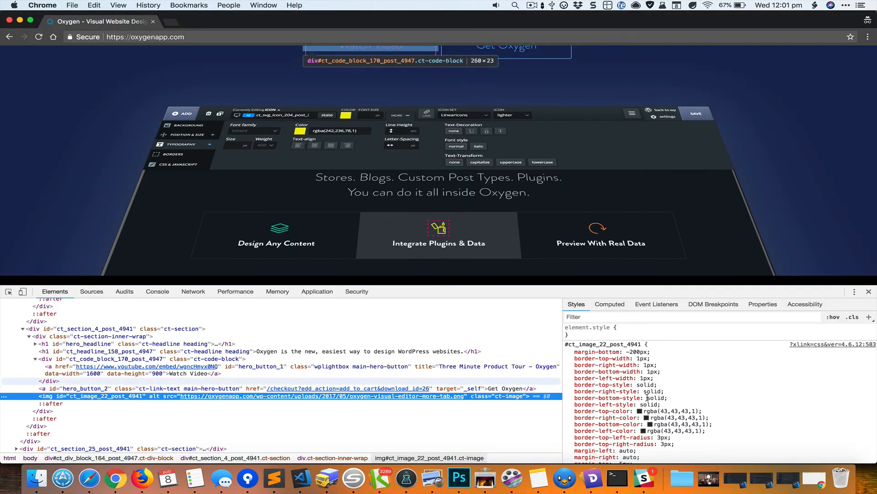
{"action": "scroll", "coordinate": [647, 398], "scroll_direction": "down", "scroll_amount": 2}
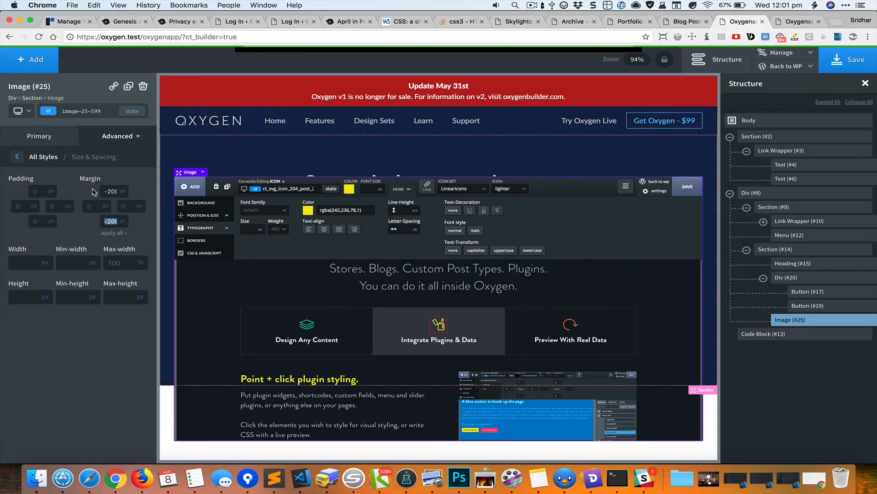
{"action": "left_click", "coordinate": [108, 191]}
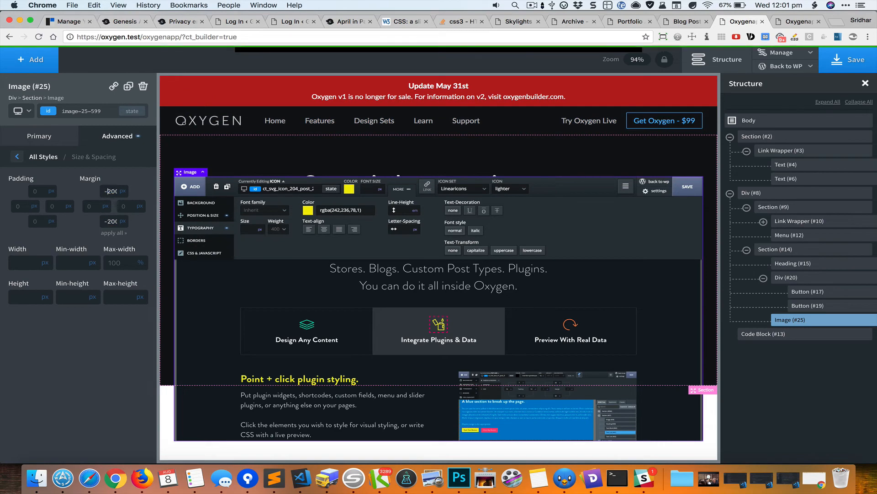
{"action": "type", "text": "5"}
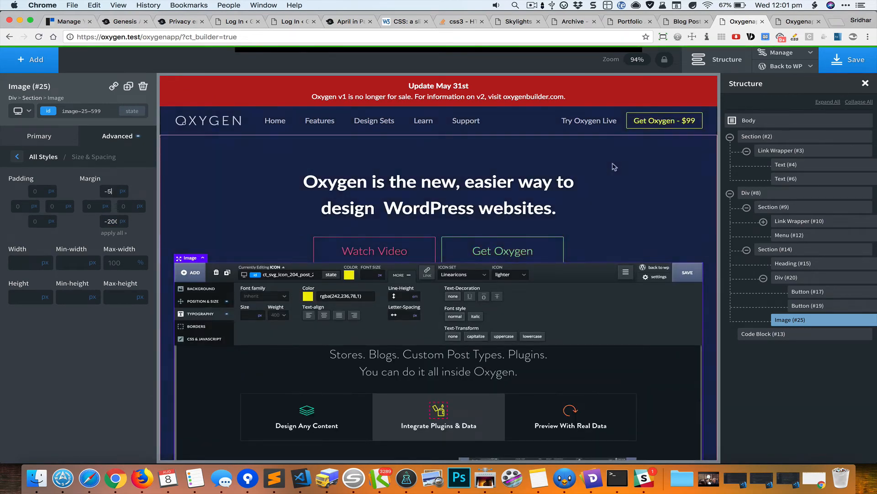
- Increase the spacing below the Div holding the hero buttons to separate it from the image
{"action": "left_click", "coordinate": [795, 279]}
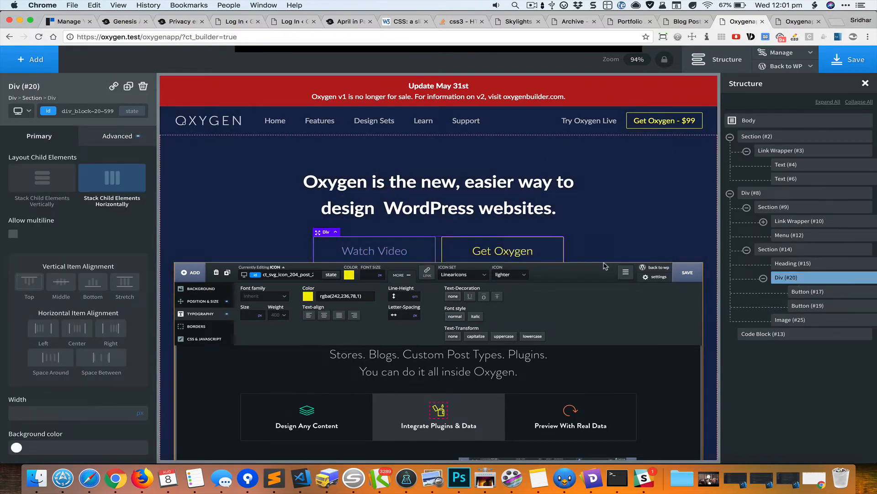
{"action": "left_click_drag", "start_coordinate": [546, 266], "coordinate": [545, 297]}
{"action": "left_click", "coordinate": [633, 259]}
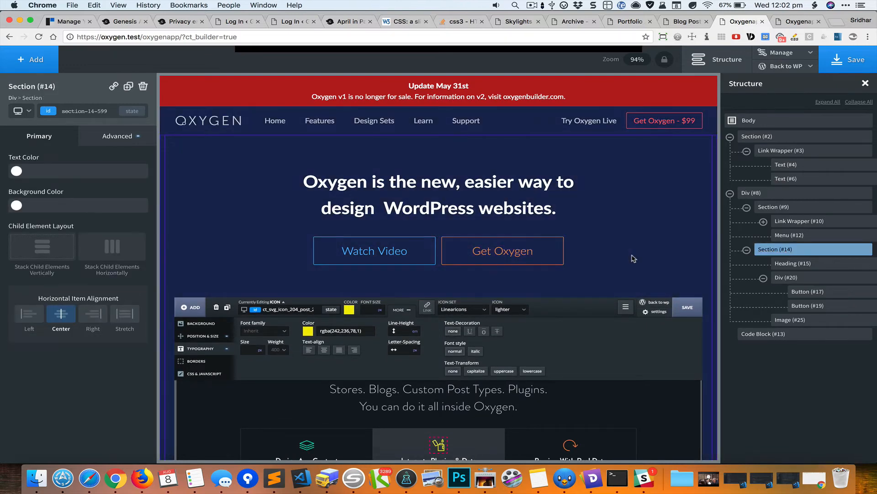
- Copy the border color value from the hero image's styles on the live oxygenapp.com site
{"action": "scroll", "coordinate": [632, 258], "scroll_direction": "down", "scroll_amount": 4}
{"action": "left_click", "coordinate": [618, 270]}
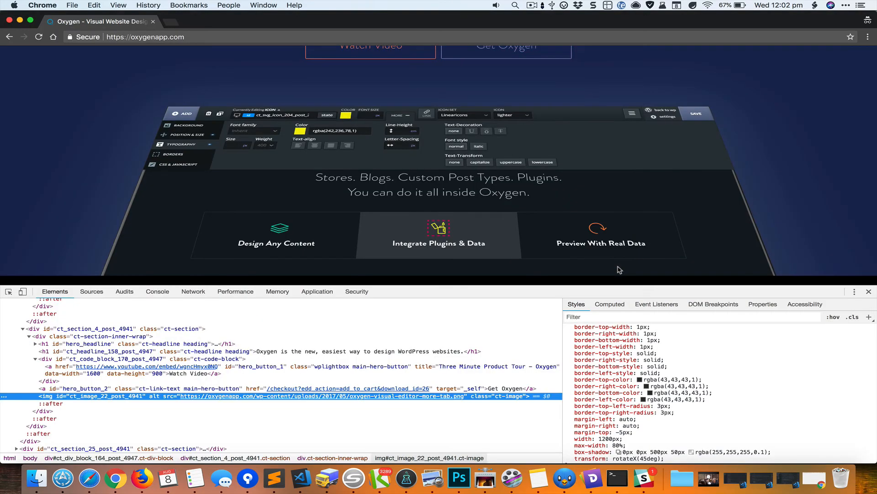
{"action": "scroll", "coordinate": [637, 375], "scroll_direction": "up", "scroll_amount": 3}
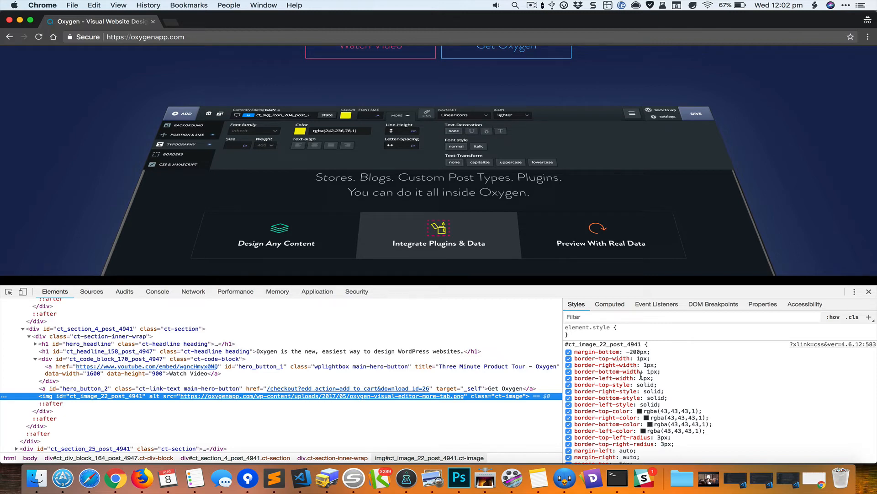
{"action": "left_click", "coordinate": [665, 410]}
{"action": "key", "text": "cmd+c"}
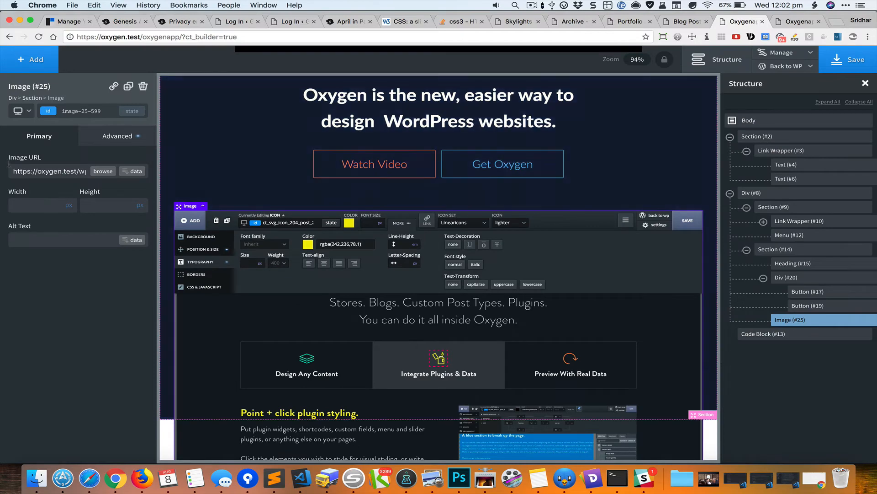
- Give the builder's hero image a 1 px solid border in rgba(43,43,43,1)
{"action": "left_click", "coordinate": [119, 136]}
{"action": "left_click", "coordinate": [98, 264]}
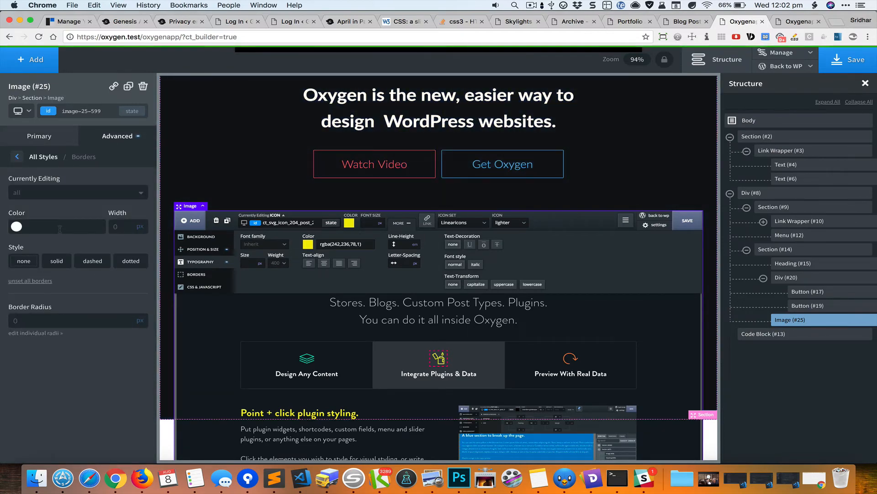
{"action": "left_click", "coordinate": [81, 231]}
{"action": "key", "text": "cmd+v"}
{"action": "left_click", "coordinate": [119, 228]}
{"action": "type", "text": "1"}
{"action": "left_click", "coordinate": [64, 263]}
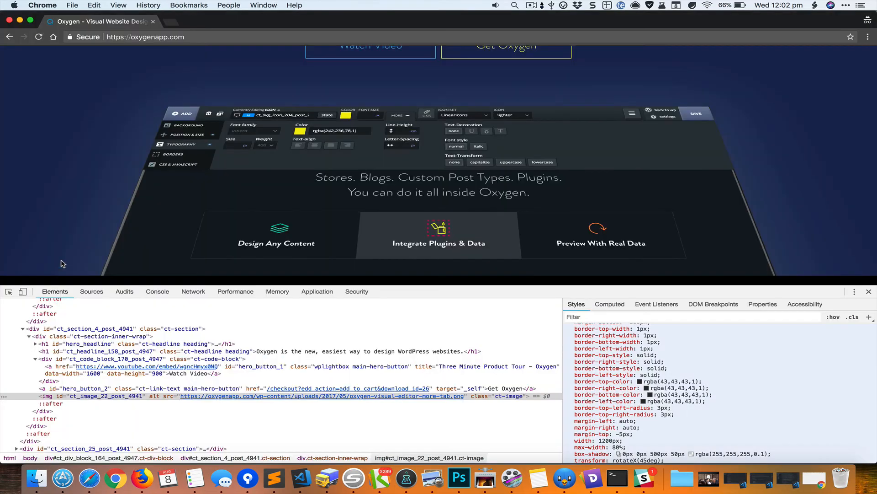
- Set the hero image's width to 1200 px and its max-width to 80%, matching the live site's styles
{"action": "scroll", "coordinate": [669, 355], "scroll_direction": "down", "scroll_amount": 2}
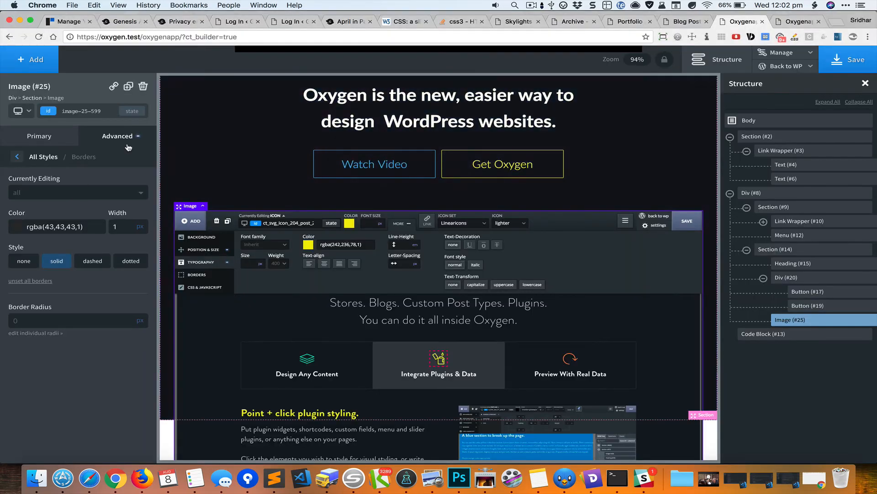
{"action": "left_click", "coordinate": [51, 158]}
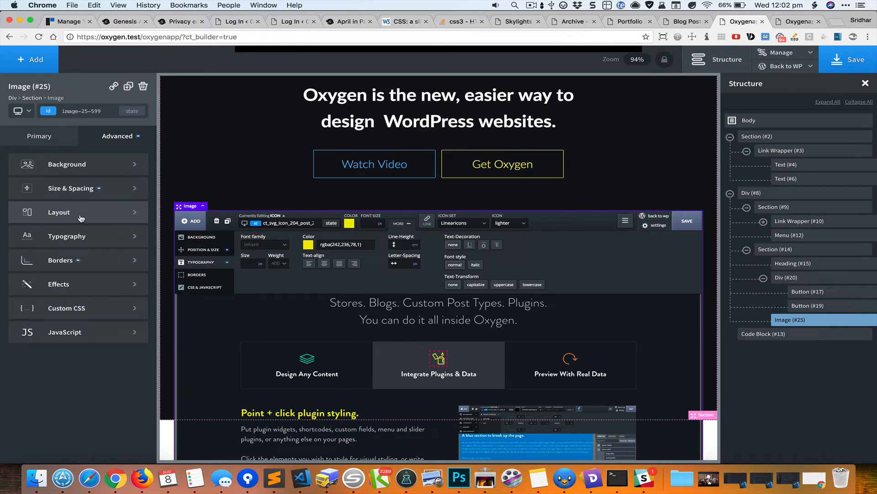
{"action": "left_click", "coordinate": [102, 189]}
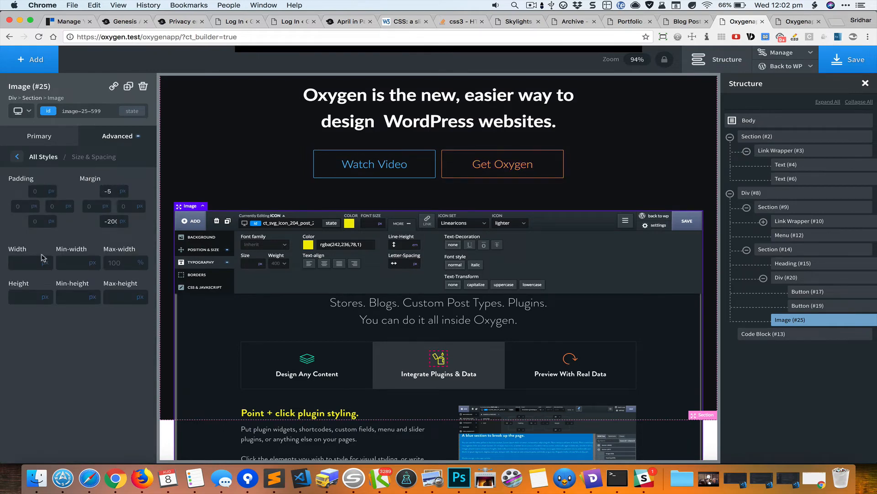
{"action": "left_click", "coordinate": [24, 264]}
{"action": "type", "text": "1200"}
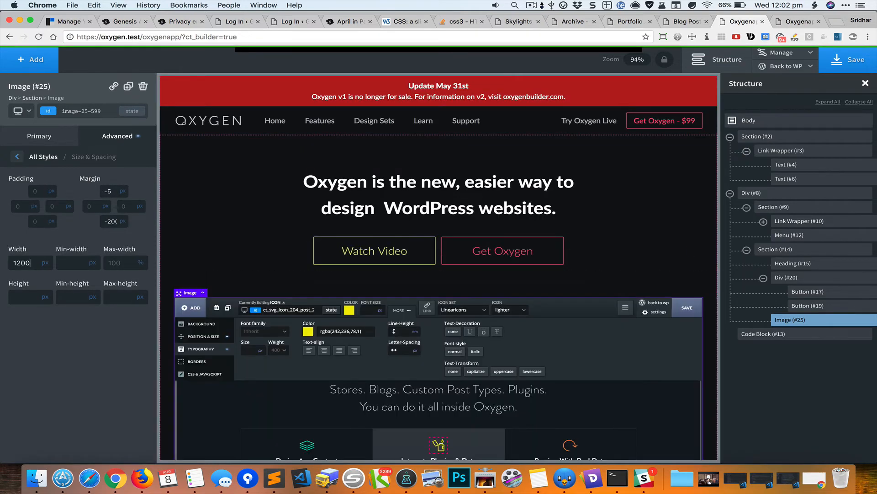
{"action": "left_click", "coordinate": [110, 263]}
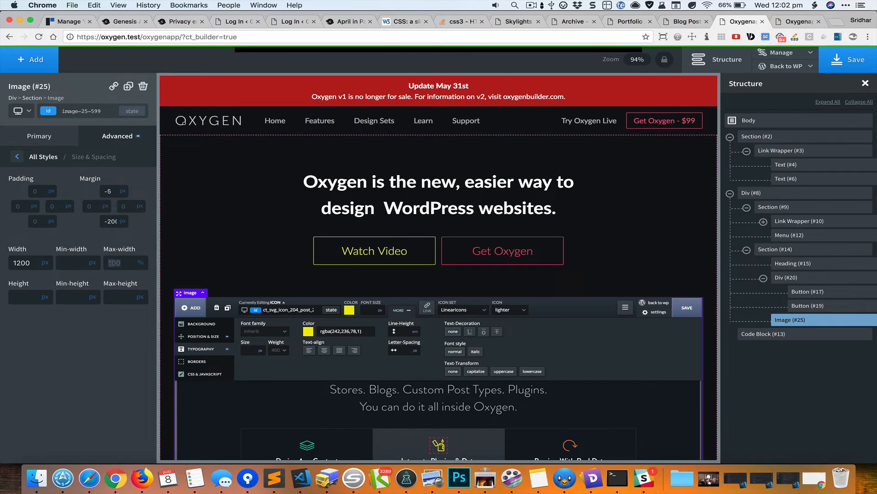
{"action": "type", "text": "80"}
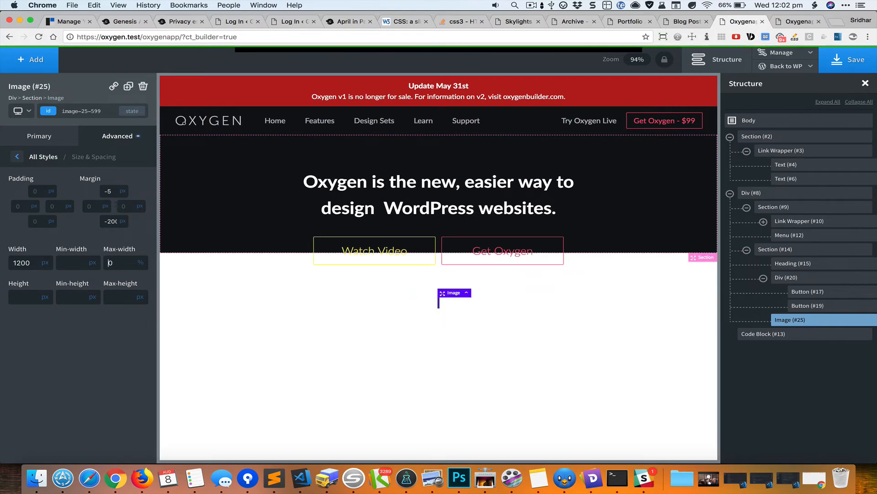
- Give the hero image a box shadow with 0 px horizontal and vertical offsets, 500 px blur and 50 px spread
{"action": "key", "text": "super+grave"}
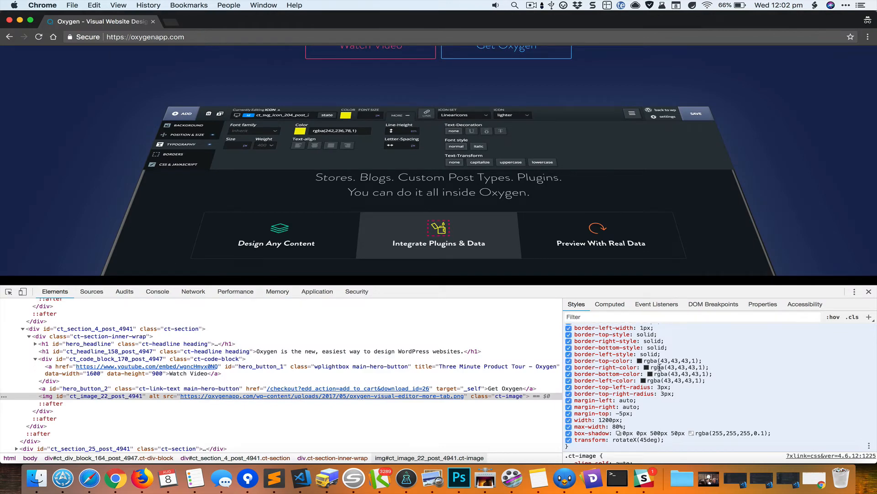
{"action": "scroll", "coordinate": [660, 367], "scroll_direction": "down", "scroll_amount": 1}
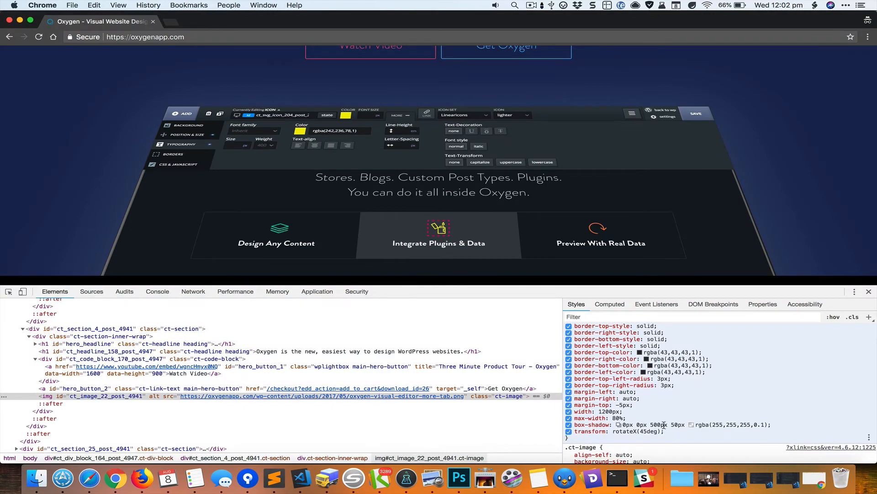
{"action": "key", "text": "super+grave"}
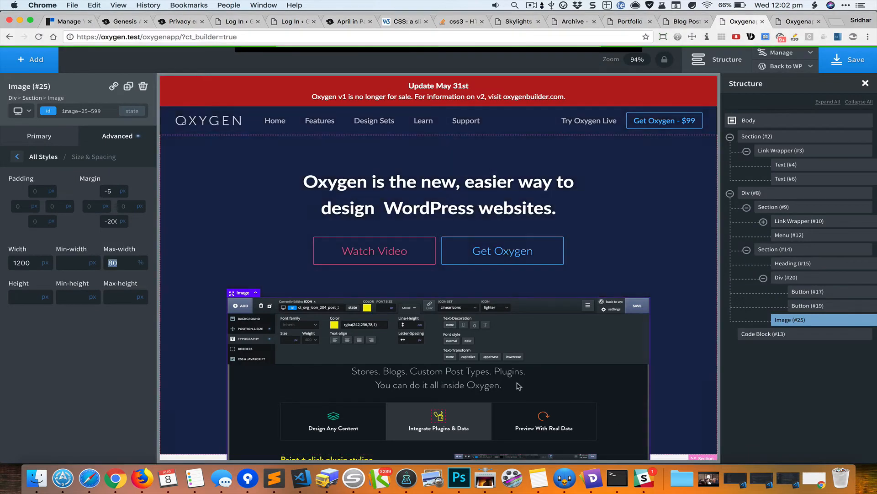
{"action": "left_click", "coordinate": [45, 158]}
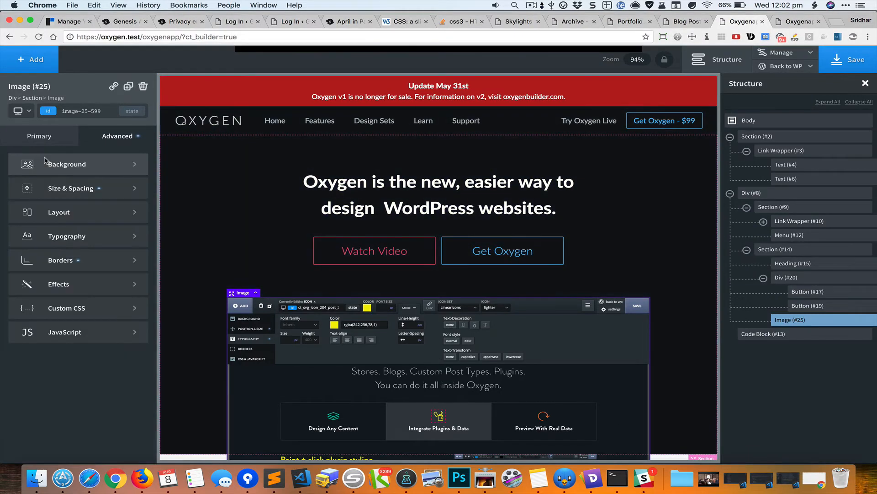
{"action": "left_click", "coordinate": [88, 281]}
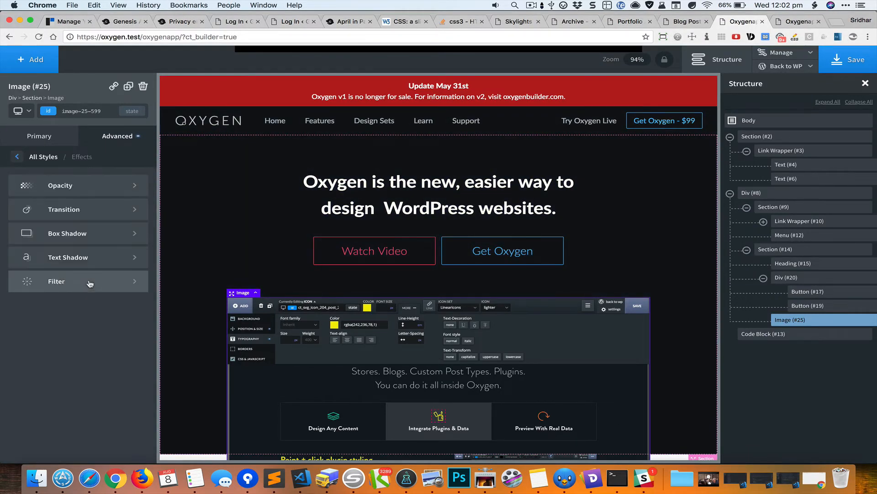
{"action": "left_click", "coordinate": [88, 232]}
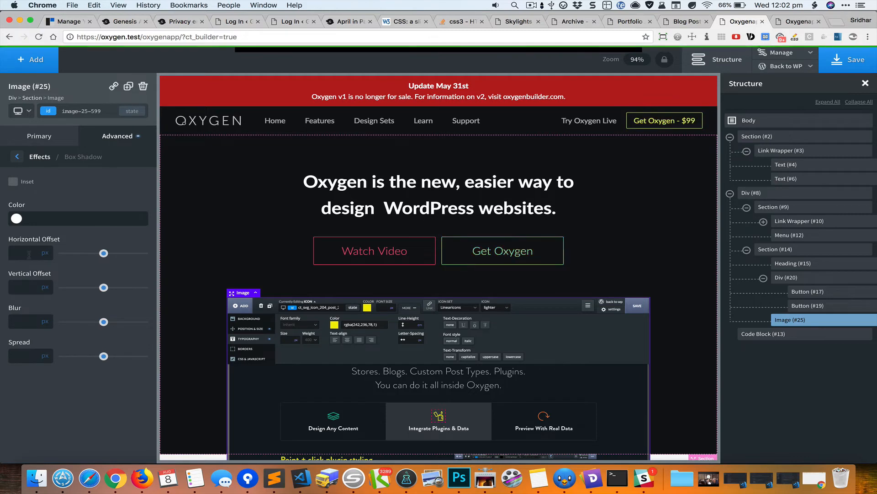
{"action": "key", "text": "super+grave"}
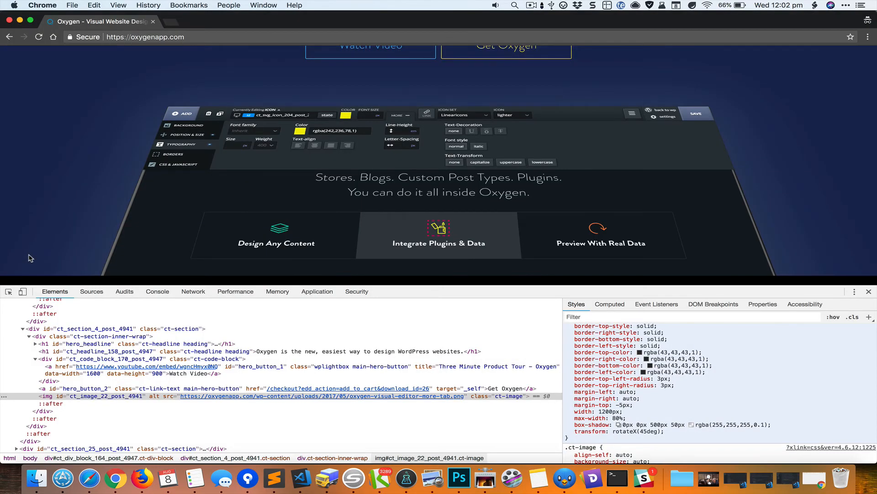
{"action": "key", "text": "super+grave"}
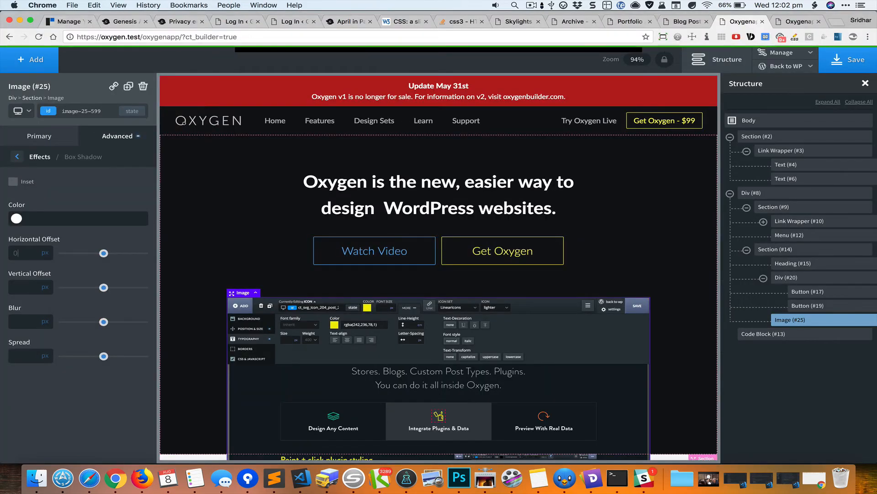
{"action": "type", "text": "0"}
{"action": "key", "text": "Tab"}
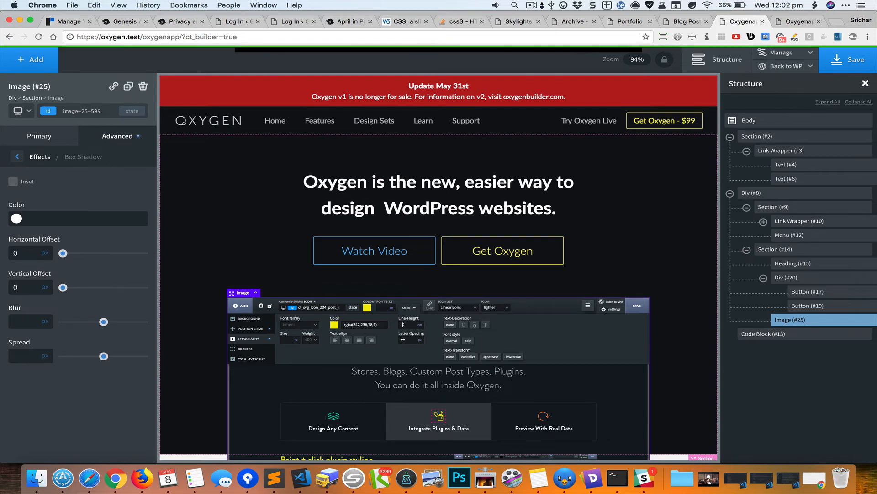
{"action": "type", "text": "500"}
{"action": "key", "text": "Tab"}
{"action": "type", "text": "50"}
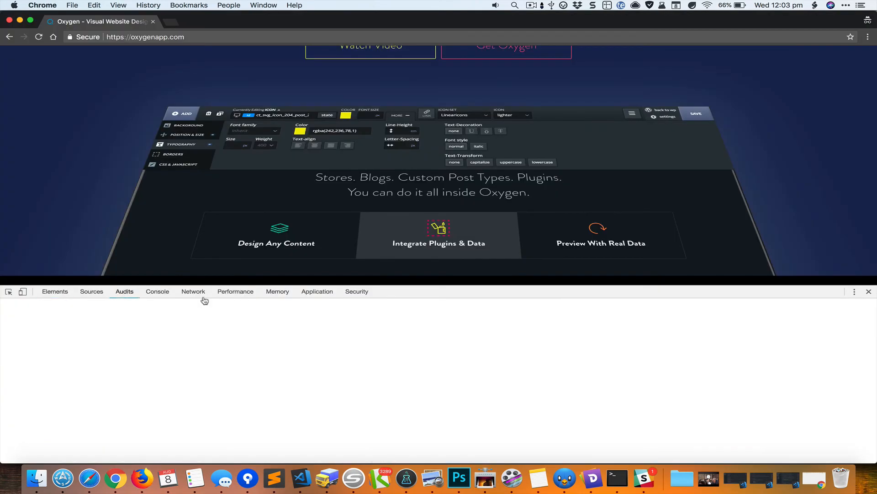
- Set the hero image's box shadow color to rgba(255,255,255,0.1), copied from the live site's image styles
{"action": "key", "text": "super+grave"}
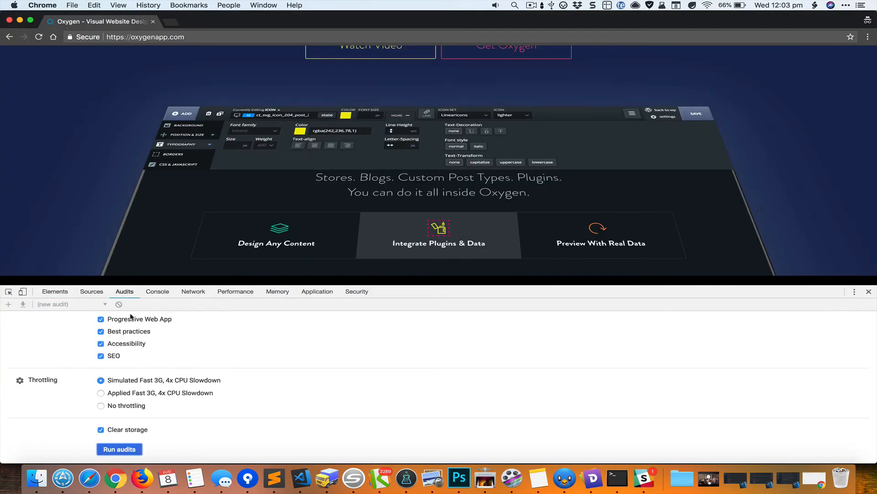
{"action": "left_click", "coordinate": [54, 291]}
{"action": "left_click", "coordinate": [721, 424]}
{"action": "left_click", "coordinate": [682, 425]}
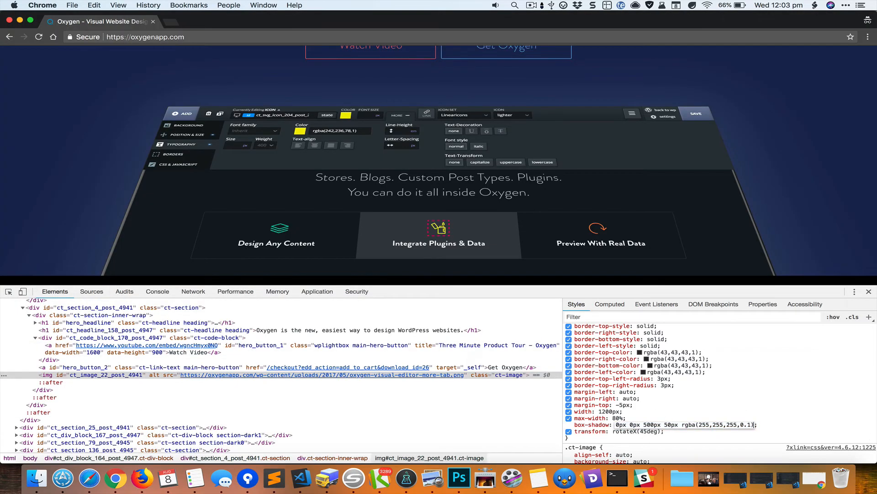
{"action": "key", "text": "shift+super+Right"}
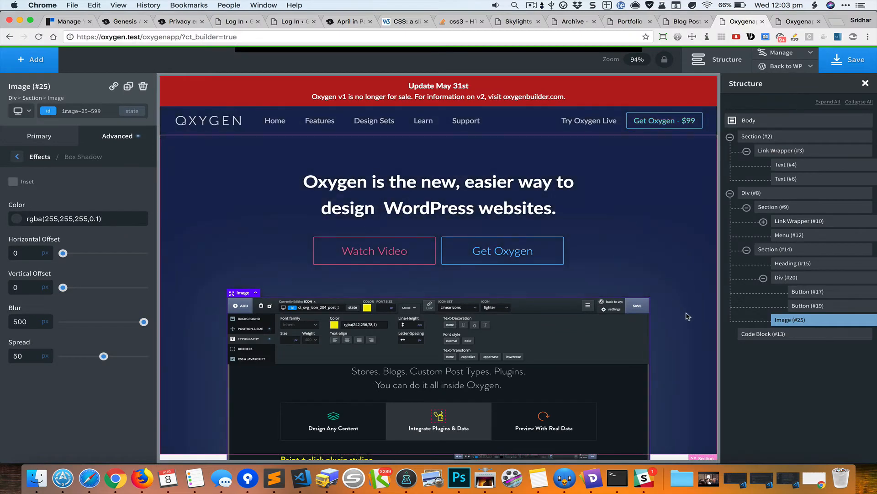
{"action": "left_click", "coordinate": [685, 300]}
{"action": "scroll", "coordinate": [684, 297], "scroll_direction": "down", "scroll_amount": 2}
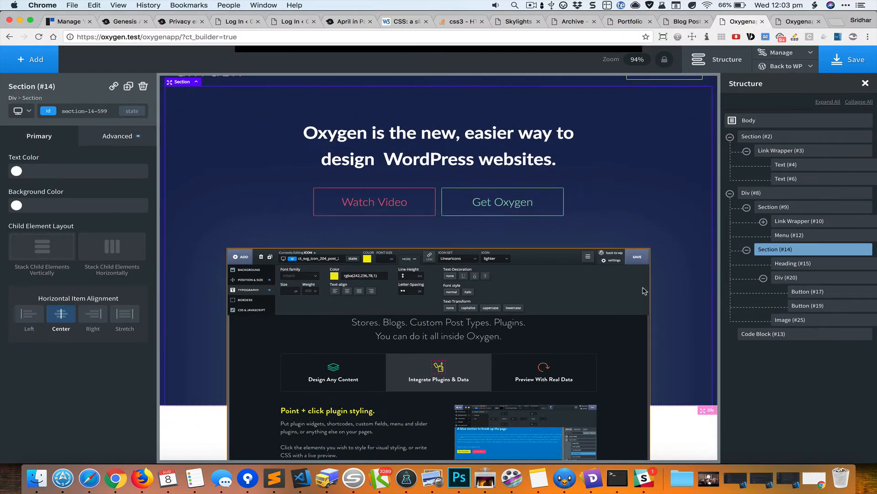
- Add the live hero image's transform: rotateX(45deg); declaration to the custom CSS of the hero Section (#14)
{"action": "key", "text": "super+grave"}
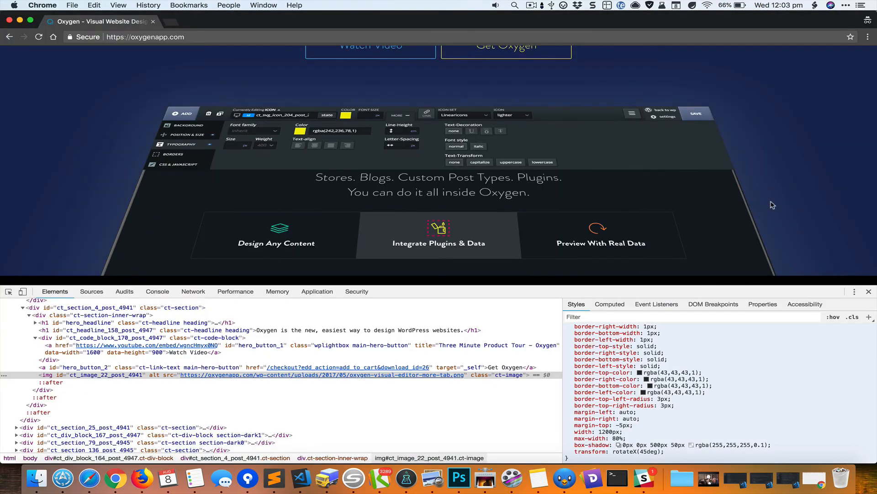
{"action": "scroll", "coordinate": [637, 390], "scroll_direction": "down", "scroll_amount": 3}
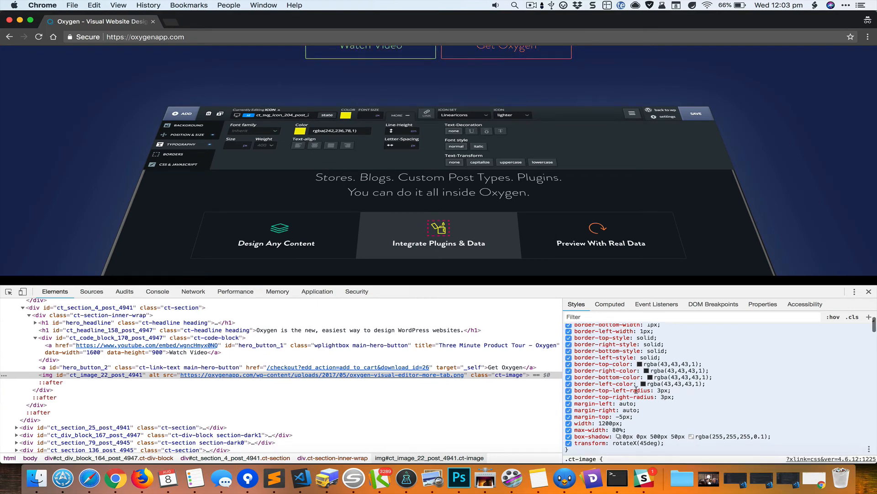
{"action": "scroll", "coordinate": [637, 389], "scroll_direction": "down", "scroll_amount": 1}
{"action": "scroll", "coordinate": [636, 390], "scroll_direction": "up", "scroll_amount": 3}
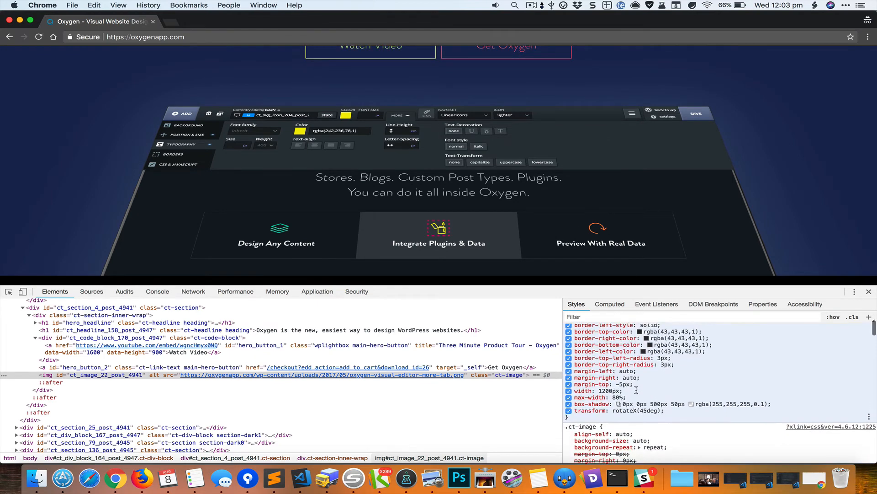
{"action": "scroll", "coordinate": [636, 390], "scroll_direction": "up", "scroll_amount": 3}
{"action": "scroll", "coordinate": [637, 390], "scroll_direction": "down", "scroll_amount": 4}
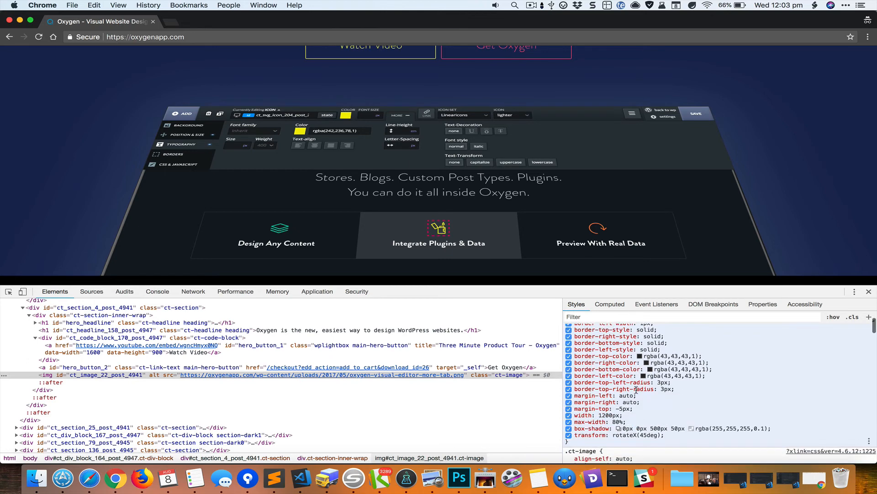
{"action": "left_click", "coordinate": [630, 435]}
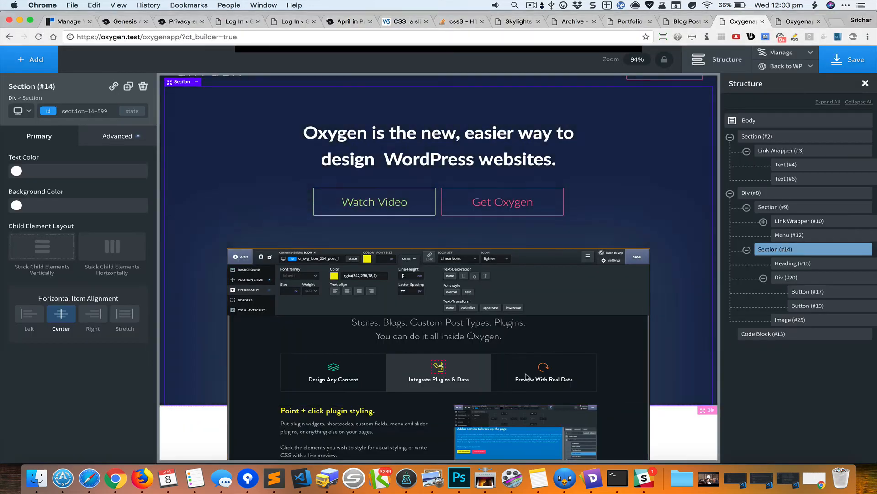
{"action": "left_click", "coordinate": [127, 136]}
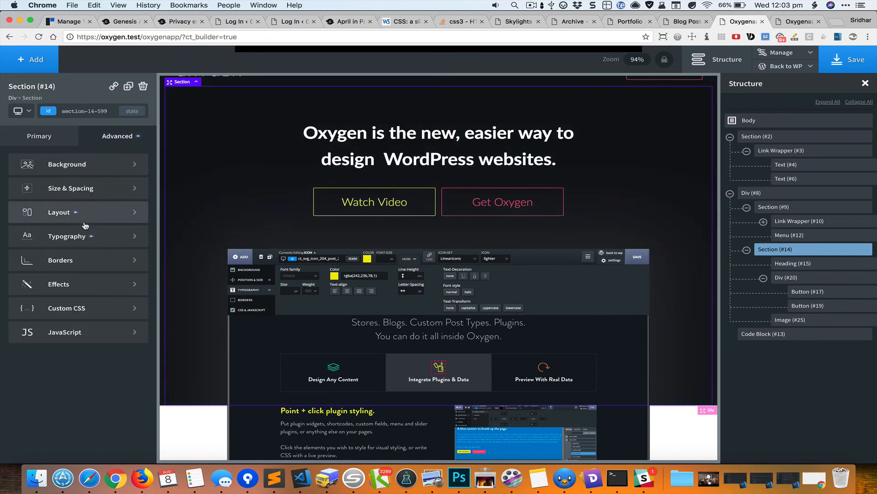
{"action": "left_click", "coordinate": [87, 308]}
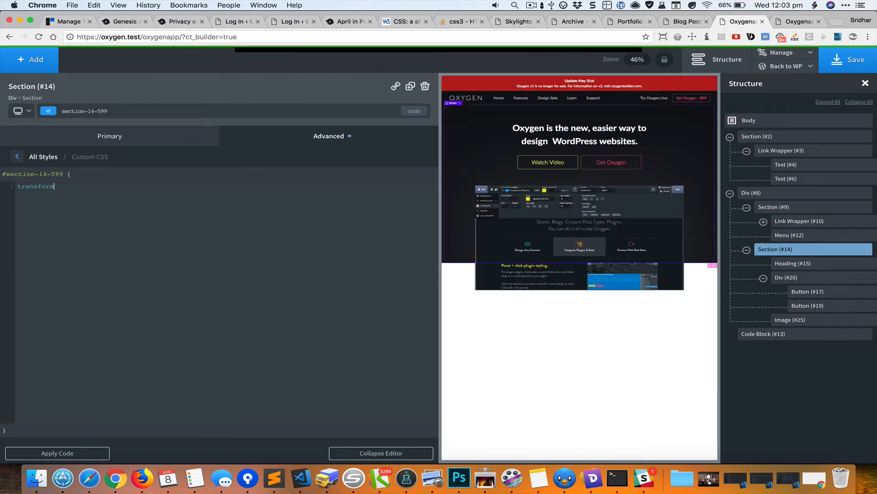
{"action": "type", "text": "transform: rotateX(45deg);"}
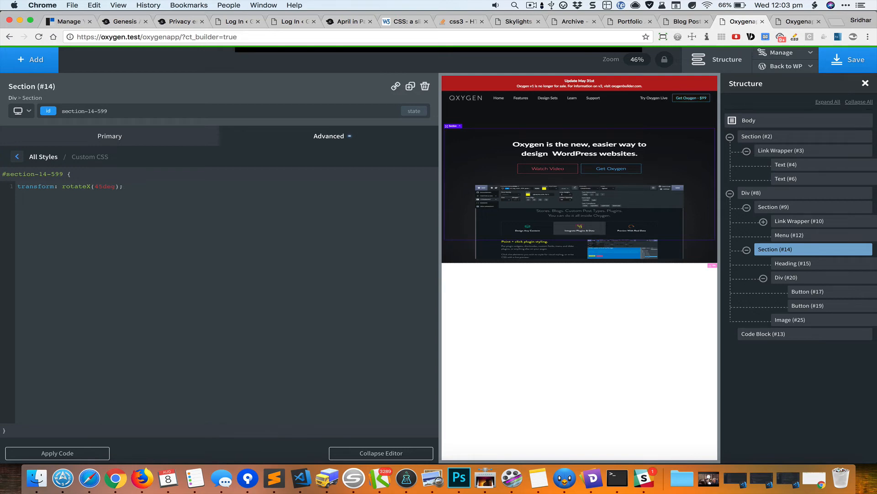
- Copy the perspective: 1500px; and perspective-origin: 50% 500px; declarations from the live site's hero section styles
{"action": "key", "text": "super+grave"}
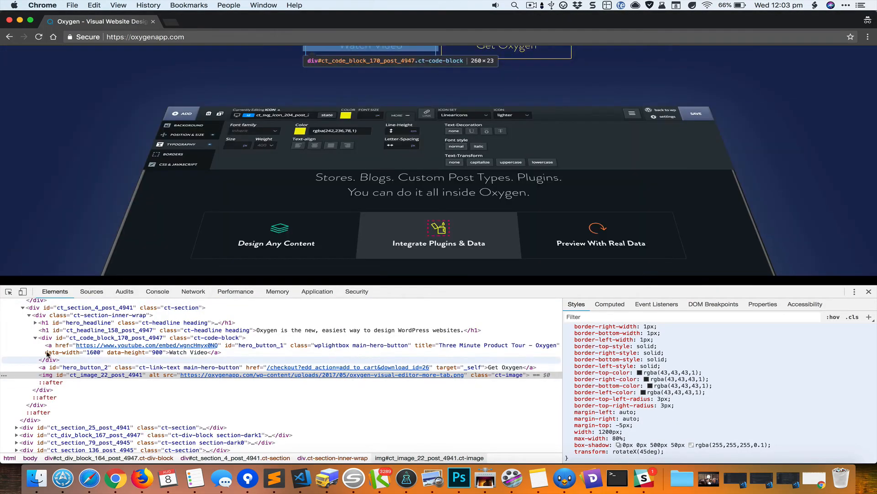
{"action": "left_click", "coordinate": [41, 315]}
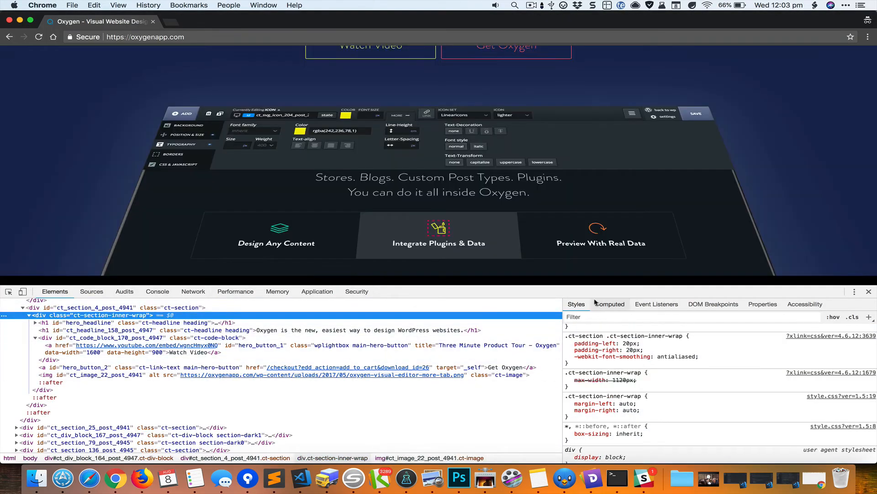
{"action": "scroll", "coordinate": [601, 343], "scroll_direction": "up", "scroll_amount": 2}
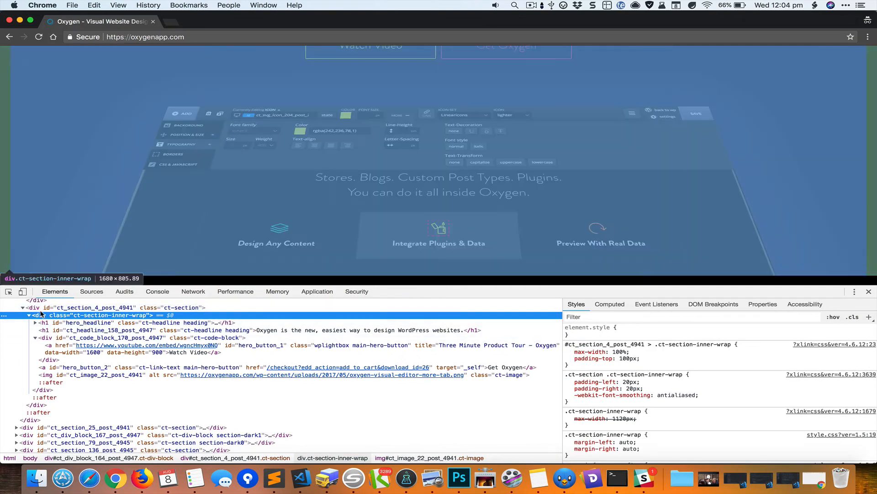
{"action": "left_click", "coordinate": [37, 309]}
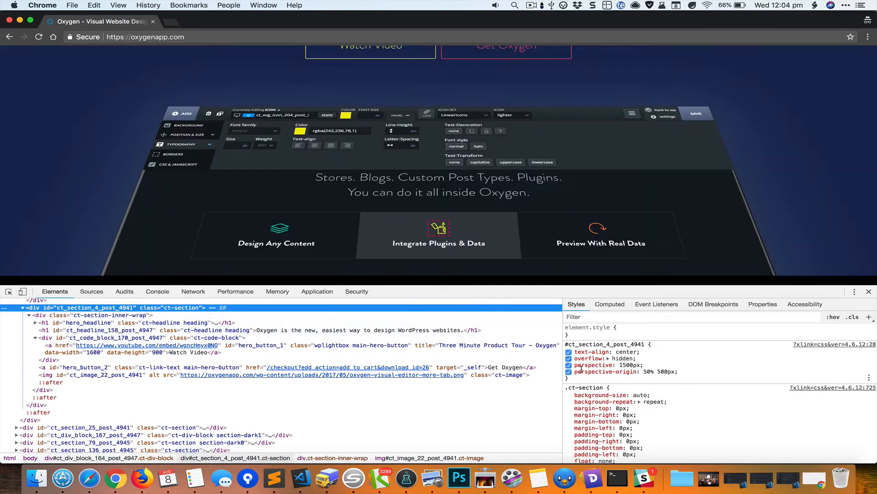
{"action": "left_click_drag", "start_coordinate": [681, 376], "coordinate": [575, 364]}
{"action": "key", "text": "super+c"}
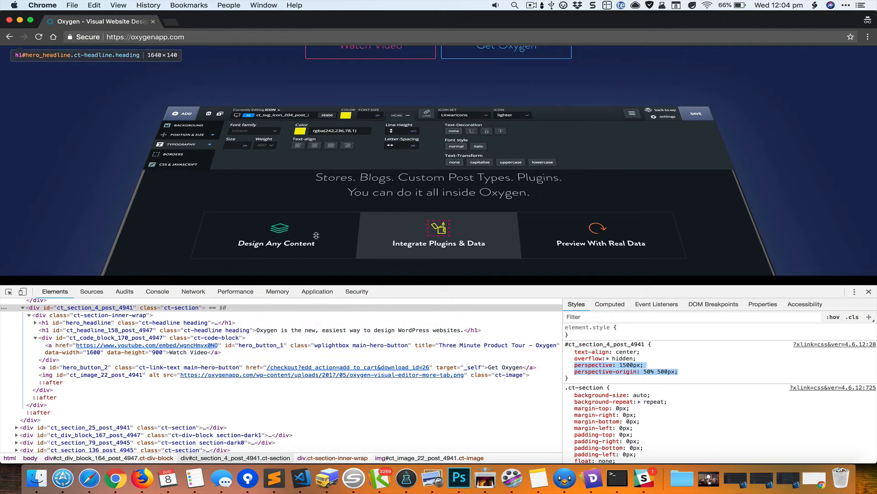
- Add the copied perspective: 1500px; and perspective-origin: 50% 500px; declarations to the custom CSS of Div (#8)
{"action": "key", "text": "super+grave"}
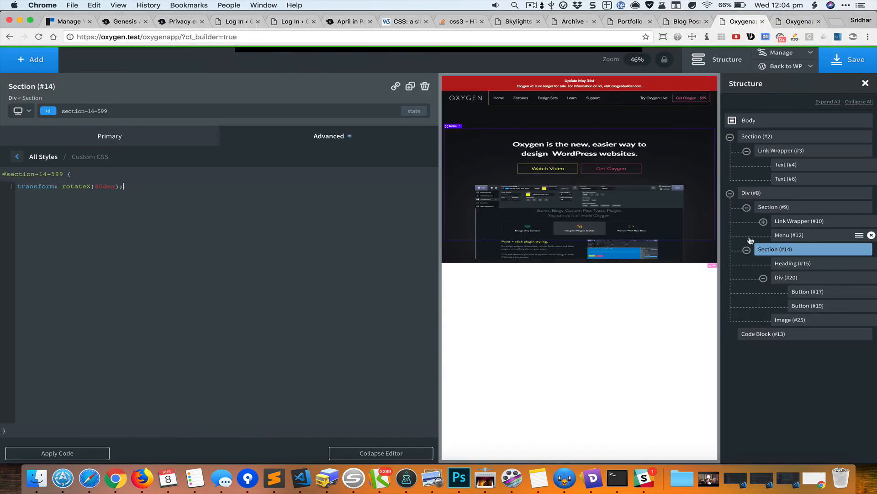
{"action": "left_click", "coordinate": [779, 196]}
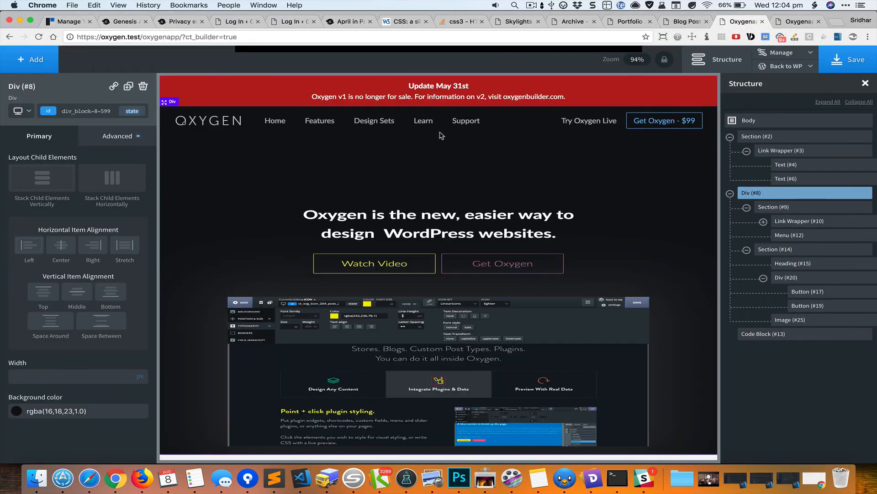
{"action": "left_click", "coordinate": [106, 142]}
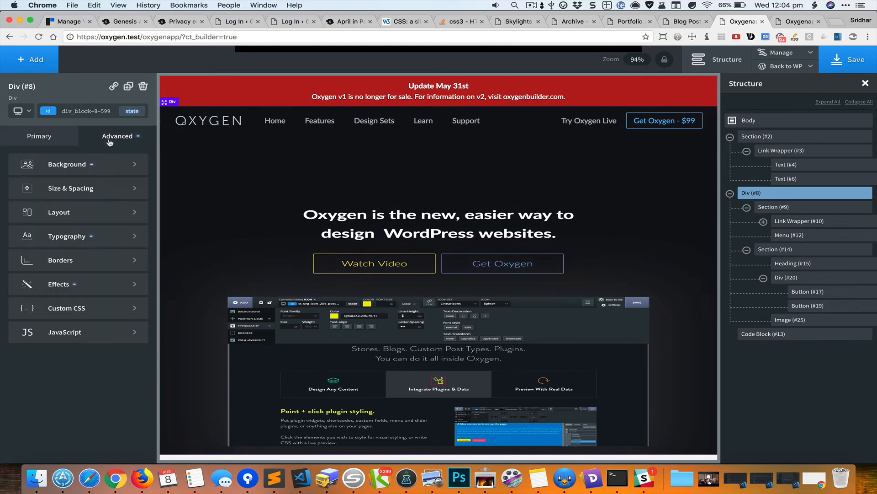
{"action": "left_click", "coordinate": [86, 302]}
{"action": "key", "text": "super+v"}
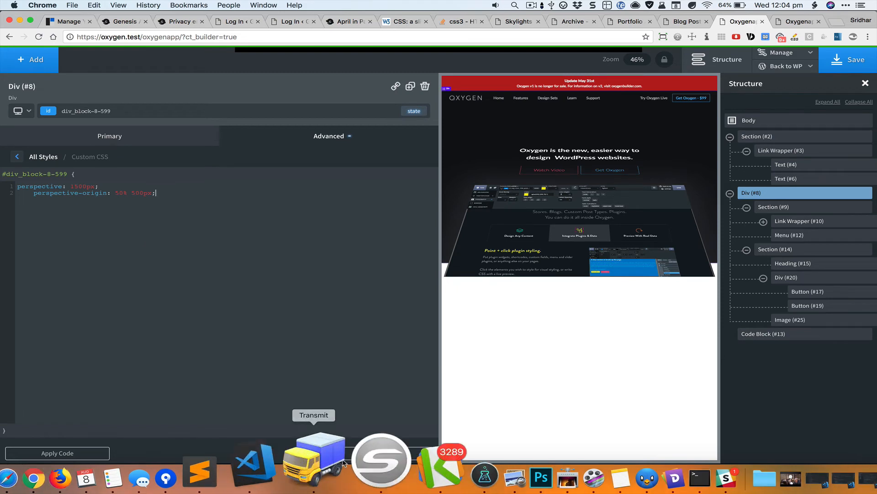
{"action": "left_click", "coordinate": [375, 452]}
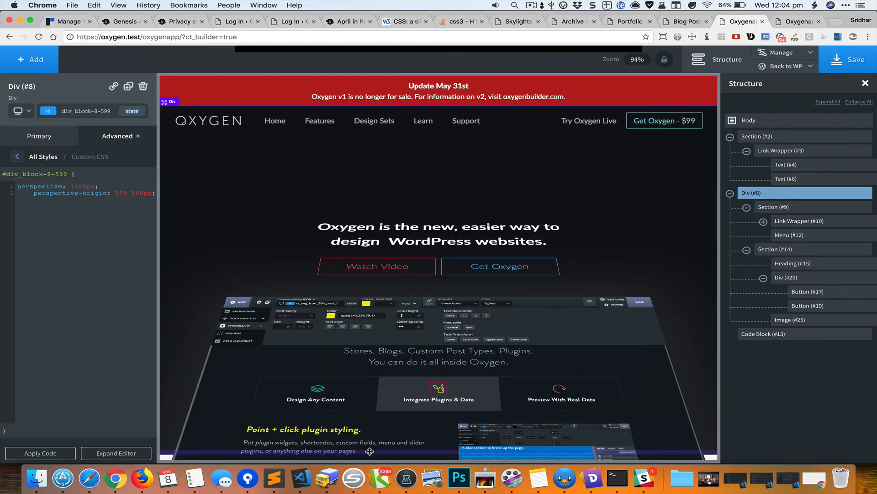
{"action": "scroll", "coordinate": [643, 265], "scroll_direction": "down", "scroll_amount": 1}
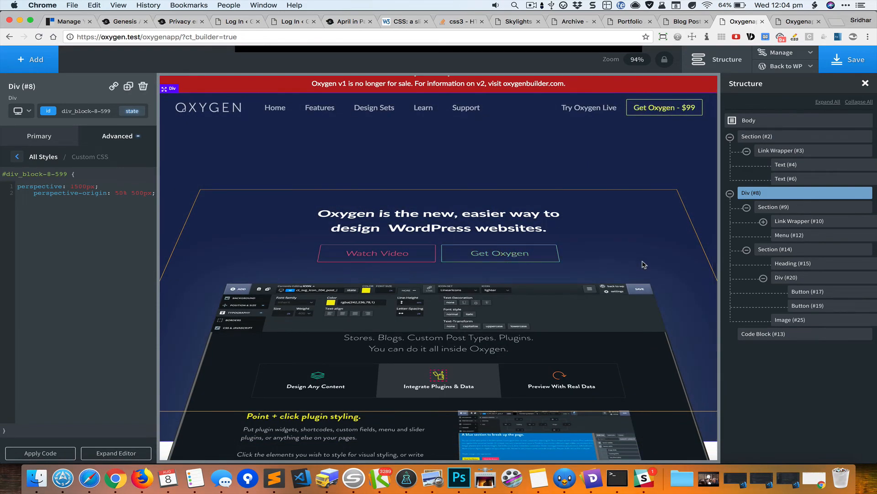
- Set the overflow of Div (#8) to hidden in its layout styles
{"action": "left_click", "coordinate": [86, 195]}
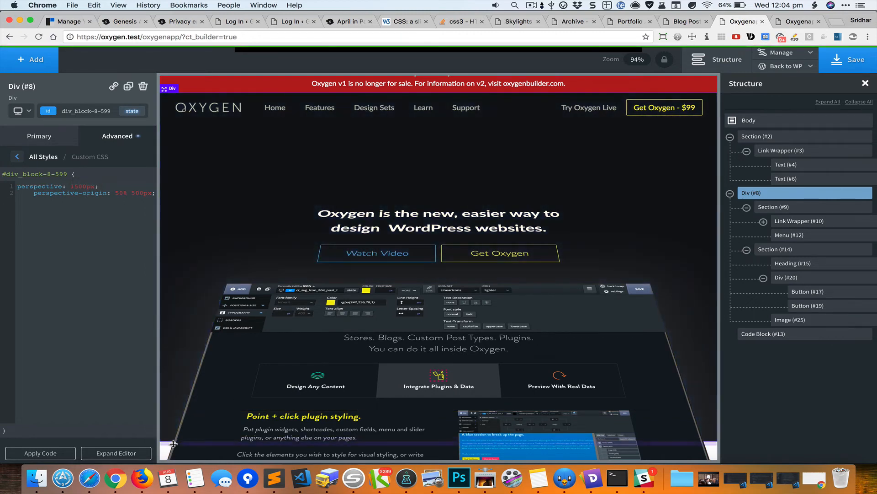
{"action": "left_click", "coordinate": [53, 158]}
{"action": "left_click", "coordinate": [104, 303]}
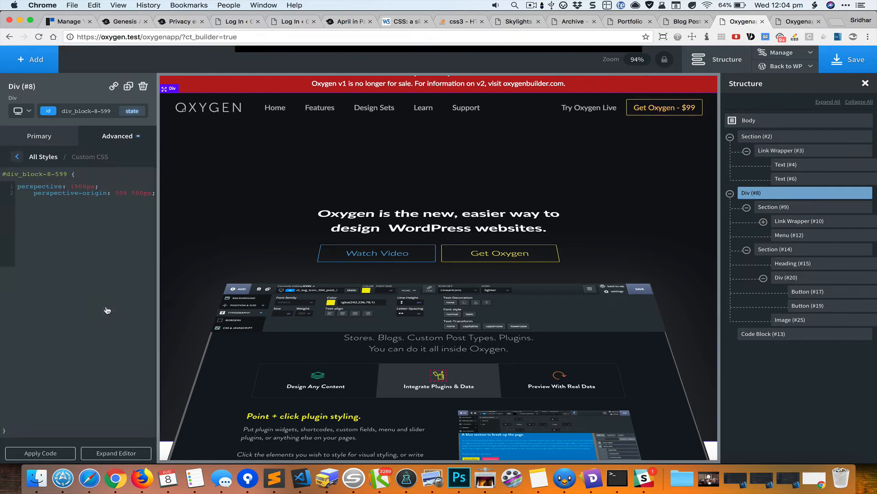
{"action": "left_click", "coordinate": [51, 160]}
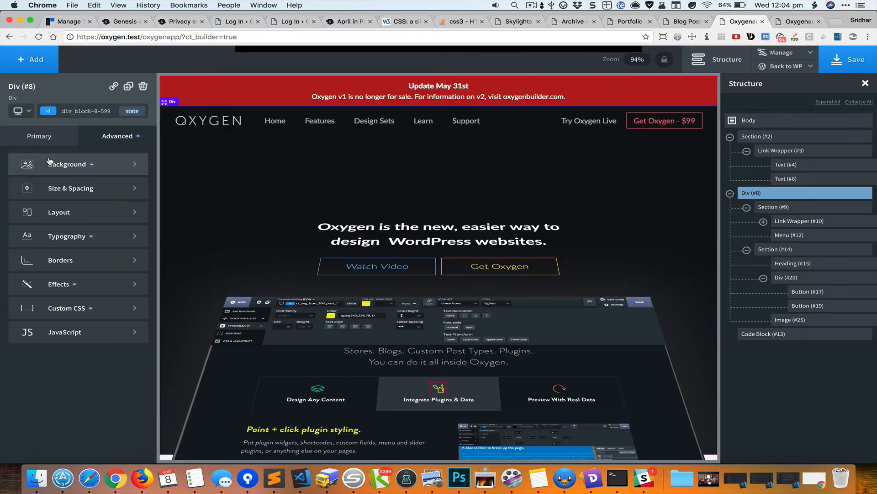
{"action": "left_click", "coordinate": [93, 213]}
{"action": "scroll", "coordinate": [82, 354], "scroll_direction": "down", "scroll_amount": 4}
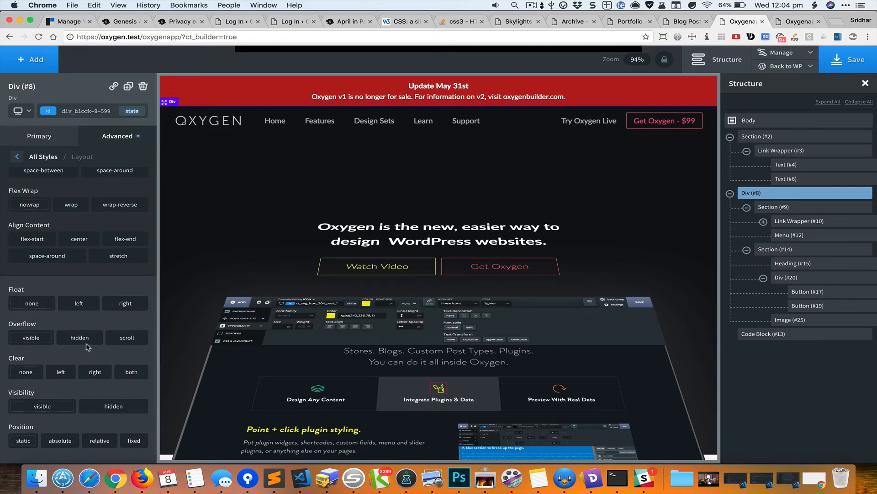
{"action": "left_click", "coordinate": [82, 338]}
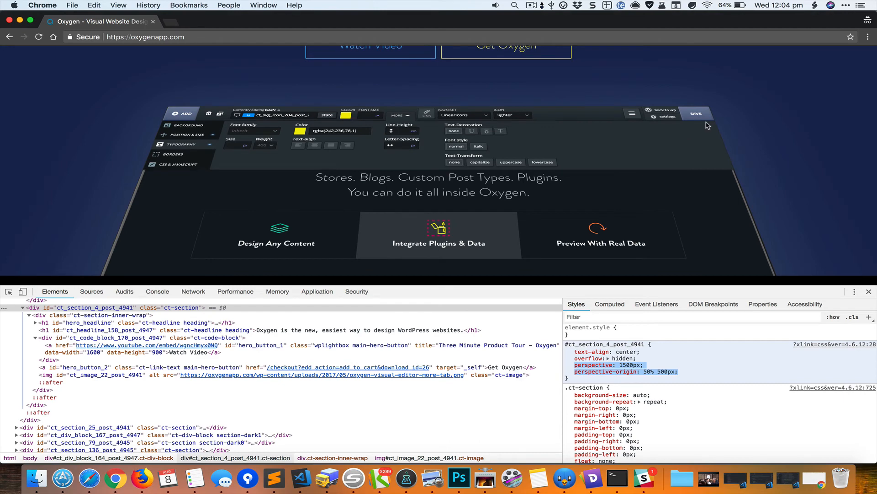
- Compare the live site's hero area with the build, and check the custom CSS of Image (#25) and Div (#8)
{"action": "scroll", "coordinate": [709, 125], "scroll_direction": "up", "scroll_amount": 5}
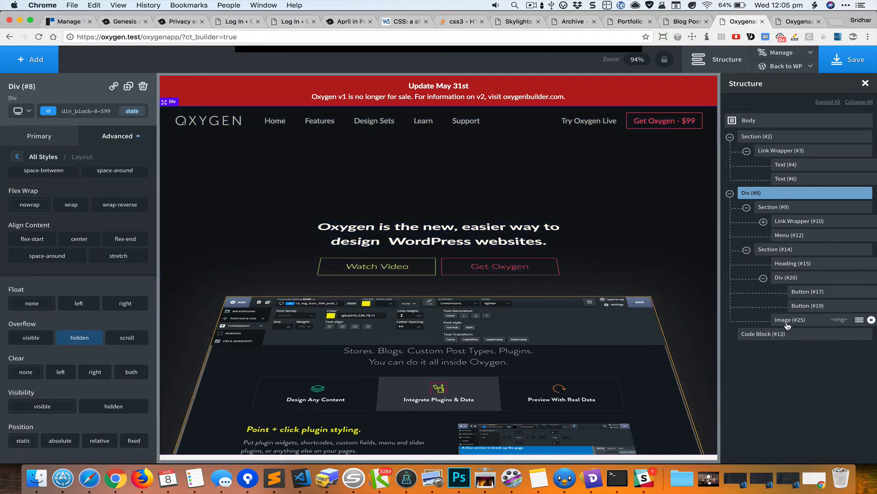
{"action": "left_click", "coordinate": [787, 322]}
{"action": "left_click", "coordinate": [119, 137]}
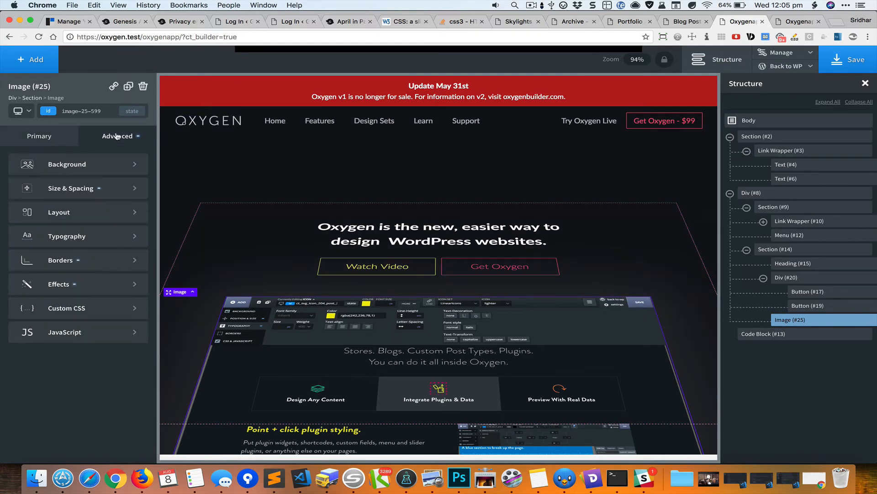
{"action": "left_click", "coordinate": [110, 331]}
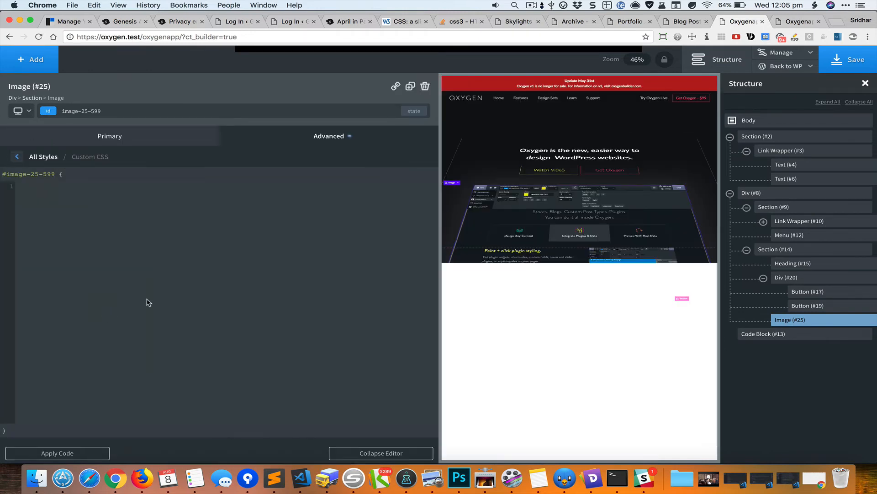
{"action": "left_click", "coordinate": [787, 192]}
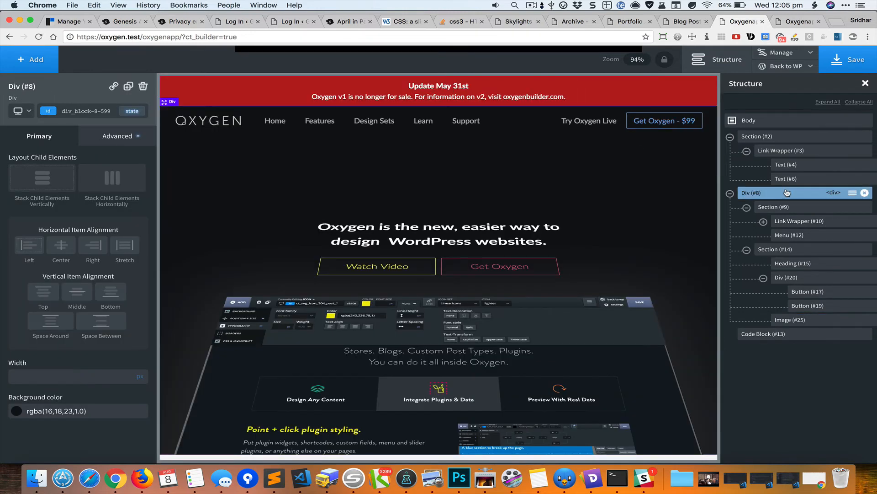
{"action": "left_click", "coordinate": [137, 136]}
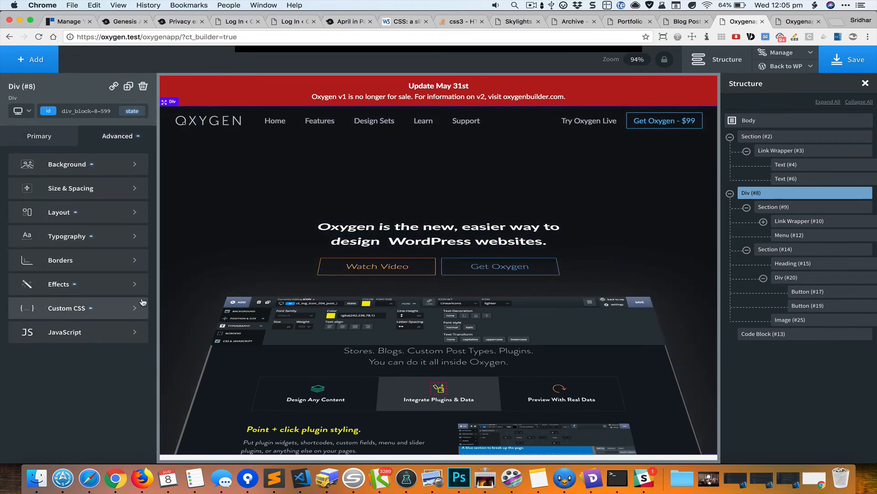
{"action": "left_click", "coordinate": [69, 308]}
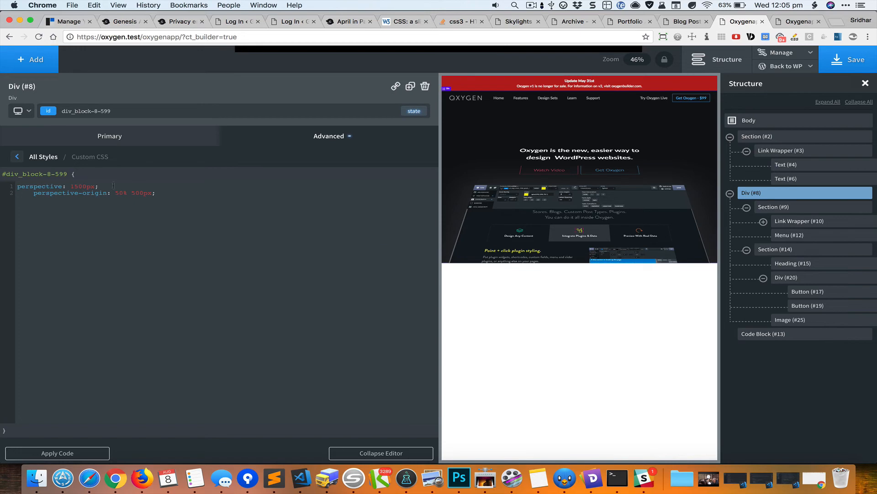
{"action": "left_click", "coordinate": [46, 156]}
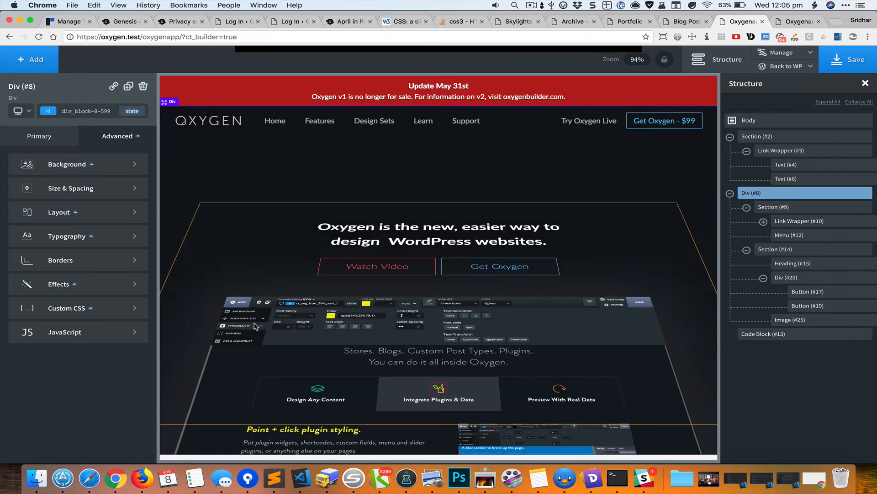
- Remove the transform: rotateX(45deg); declaration from the custom CSS of the hero Section (#14)
{"action": "left_click", "coordinate": [803, 250]}
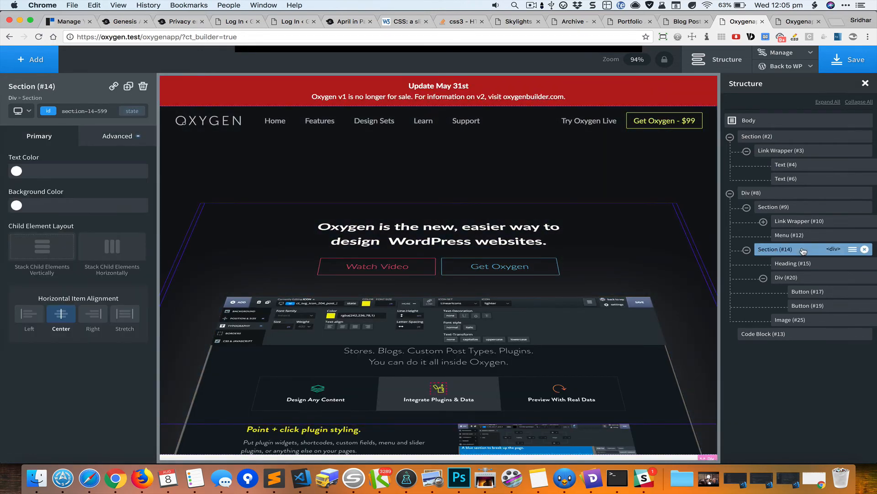
{"action": "left_click", "coordinate": [127, 134]}
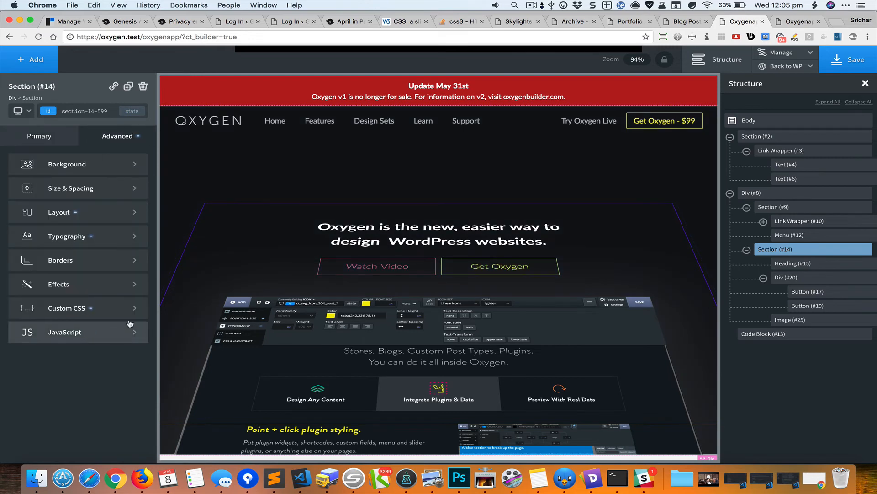
{"action": "left_click", "coordinate": [119, 306]}
{"action": "key", "text": "super+a"}
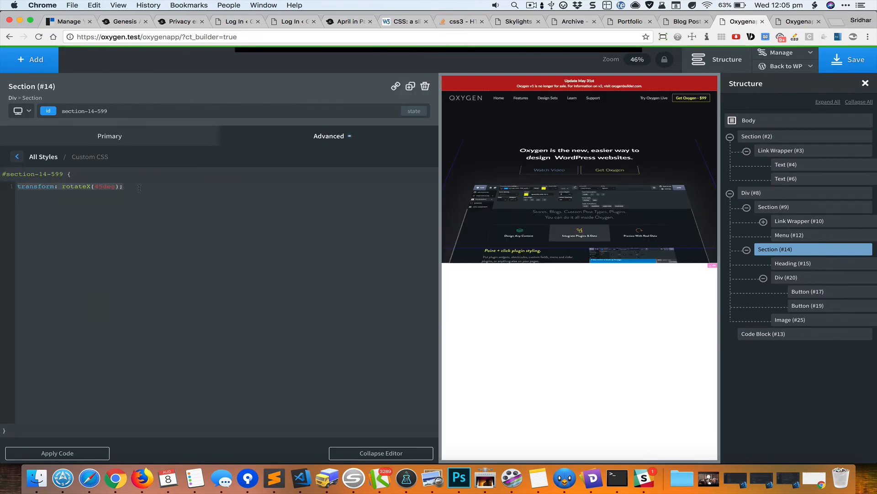
{"action": "key", "text": "BackSpace"}
- Add transform: rotateX(45deg); to the custom CSS of the hero Image (#25) and collapse the code editor
{"action": "left_click", "coordinate": [595, 234]}
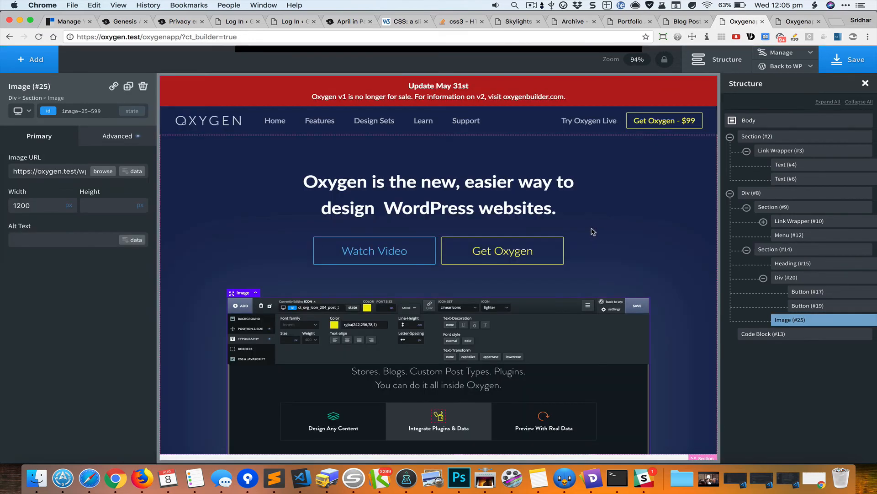
{"action": "left_click", "coordinate": [124, 141]}
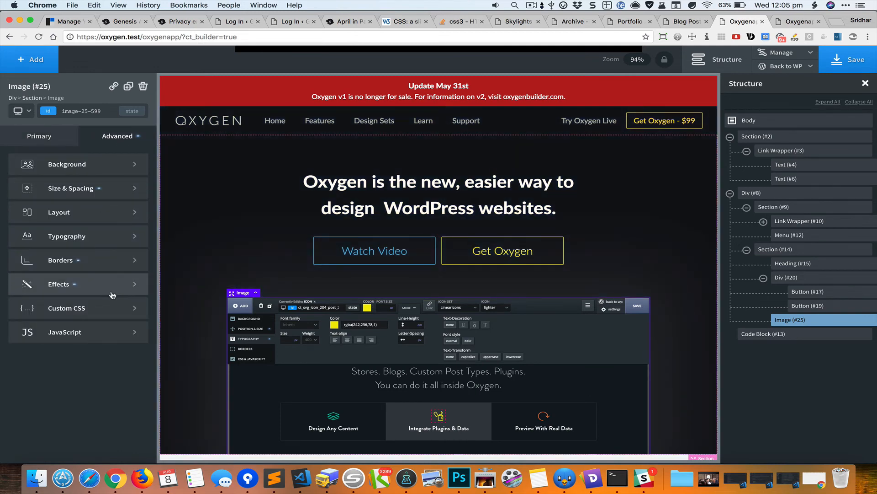
{"action": "left_click", "coordinate": [121, 307]}
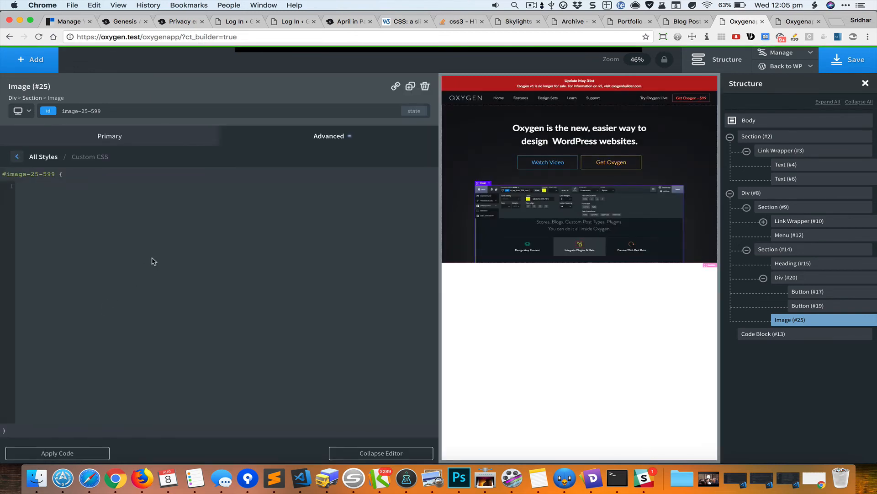
{"action": "key", "text": "super+shift+v"}
{"action": "left_click", "coordinate": [367, 206]}
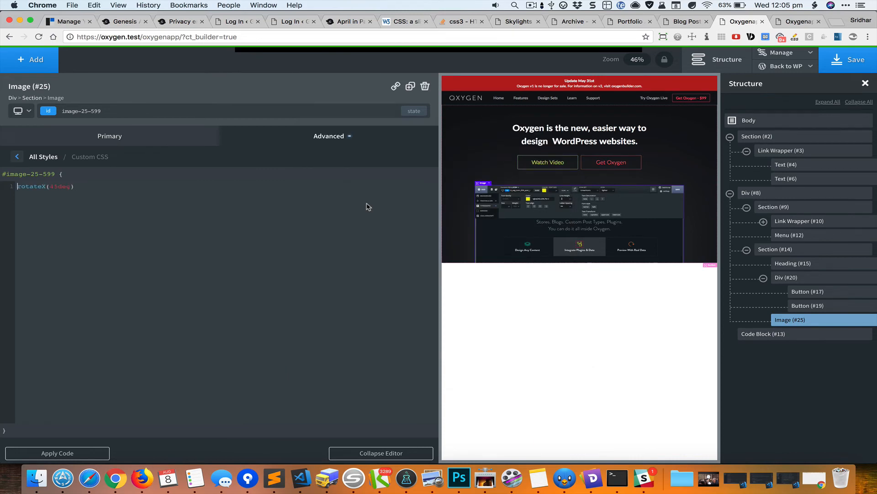
{"action": "key", "text": "super+Left"}
{"action": "type", "text": "transfrom"}
{"action": "key", "text": "BackSpace"}
{"action": "key", "text": "BackSpace"}
{"action": "key", "text": "BackSpace"}
{"action": "type", "text": "orm:"}
{"action": "key", "text": "End"}
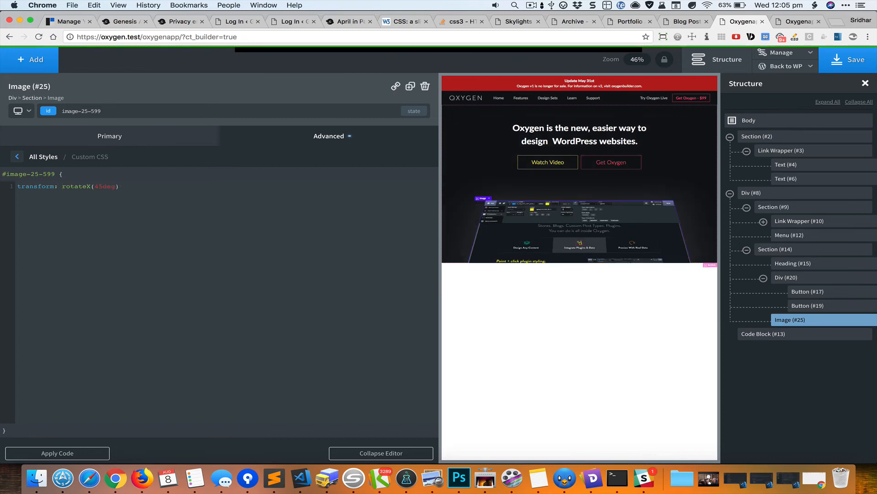
{"action": "left_click", "coordinate": [381, 453]}
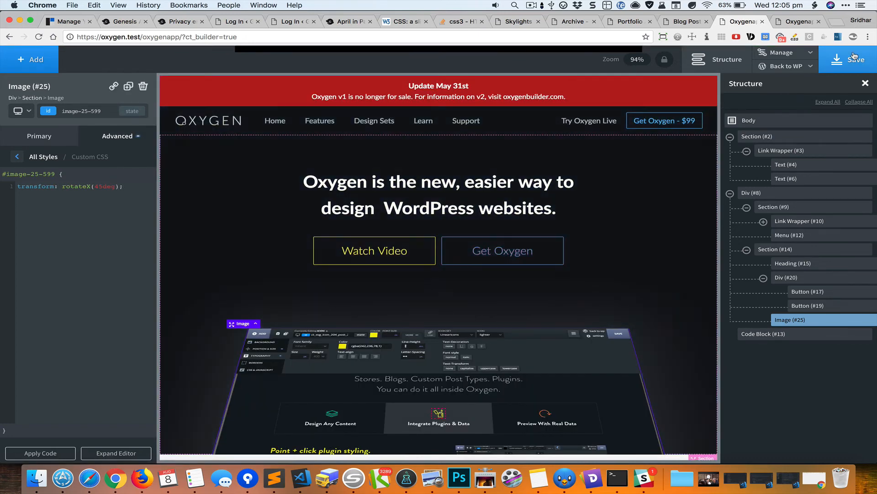
- Save the page and view its front end at oxygen.test/oxygenapp/ with the developer tools closed
{"action": "left_click", "coordinate": [854, 57]}
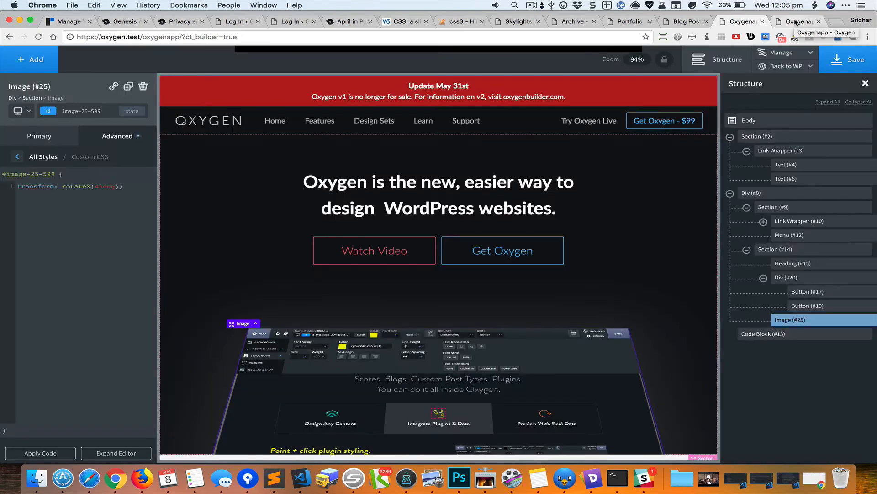
{"action": "left_click", "coordinate": [796, 23]}
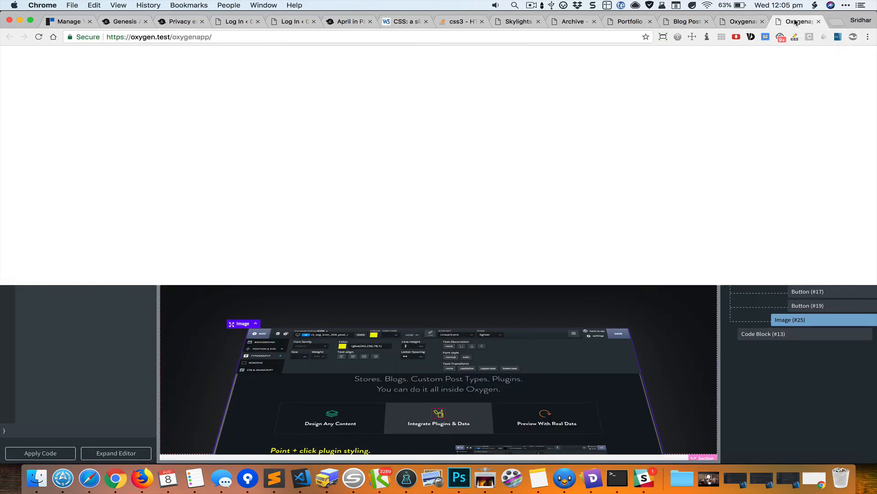
{"action": "key", "text": "super+alt+i"}
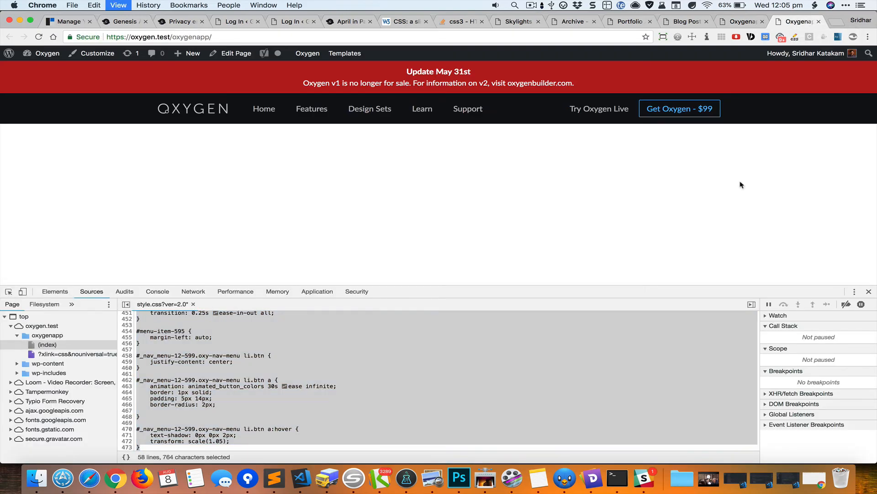
- Reload the built page, and copy the text-shadow and transform declarations of the live Watch Video button's forced :hover state
{"action": "key", "text": "super+r"}
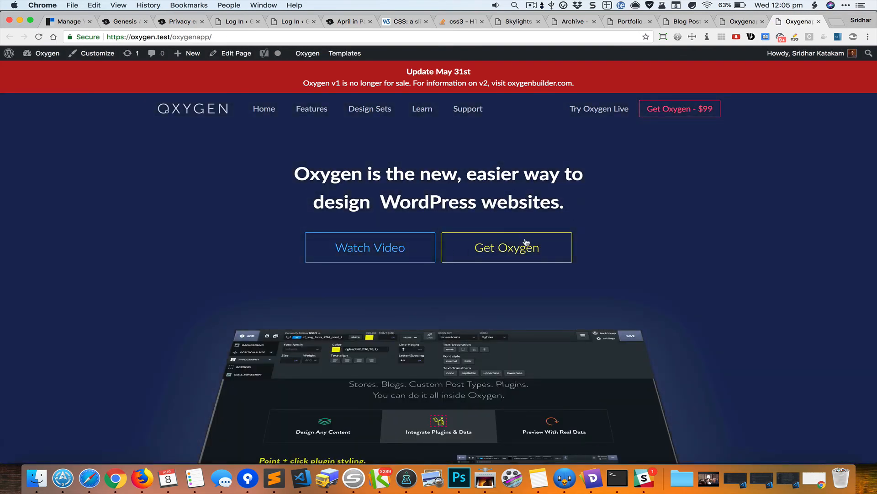
{"action": "key", "text": "super+grave"}
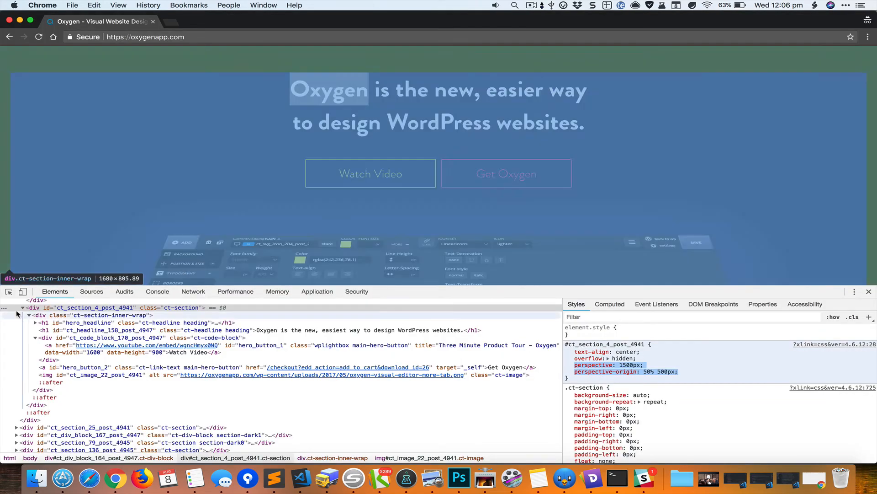
{"action": "left_click", "coordinate": [9, 291]}
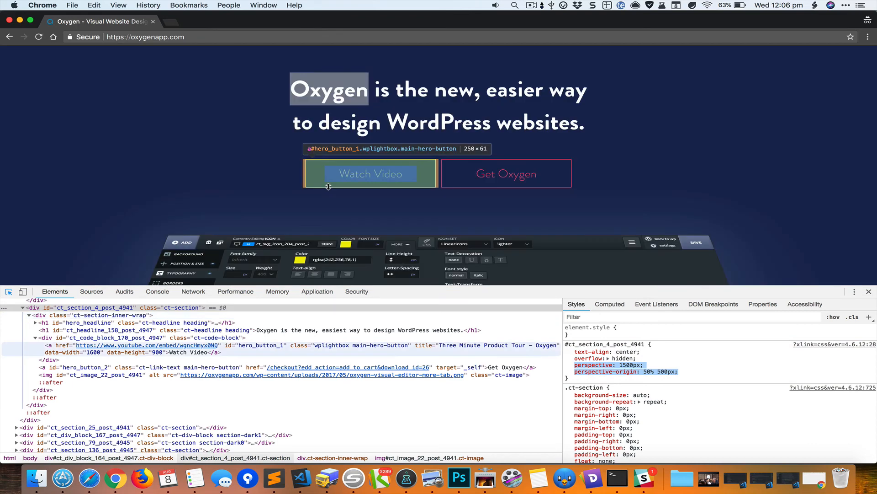
{"action": "left_click", "coordinate": [328, 186]}
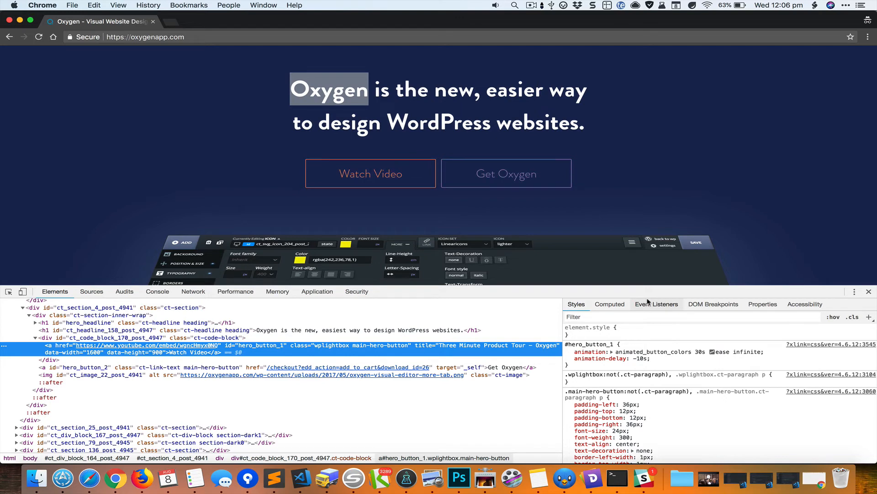
{"action": "left_click", "coordinate": [833, 317]}
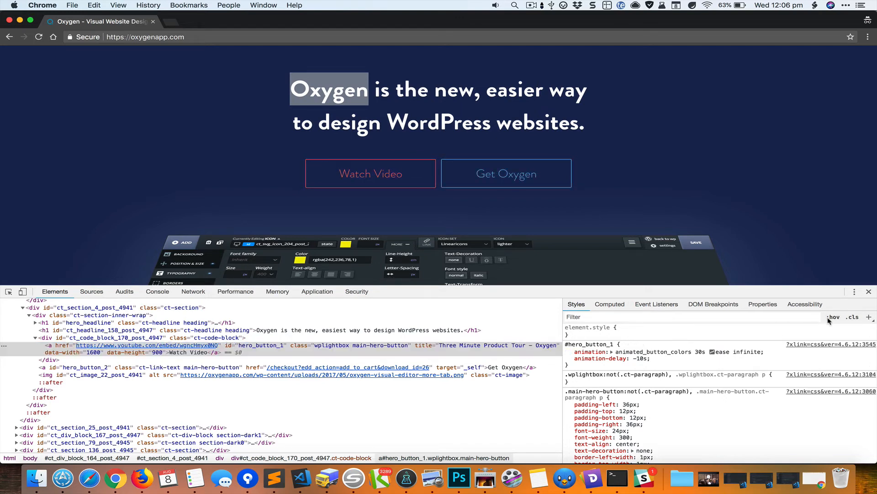
{"action": "left_click", "coordinate": [771, 343]}
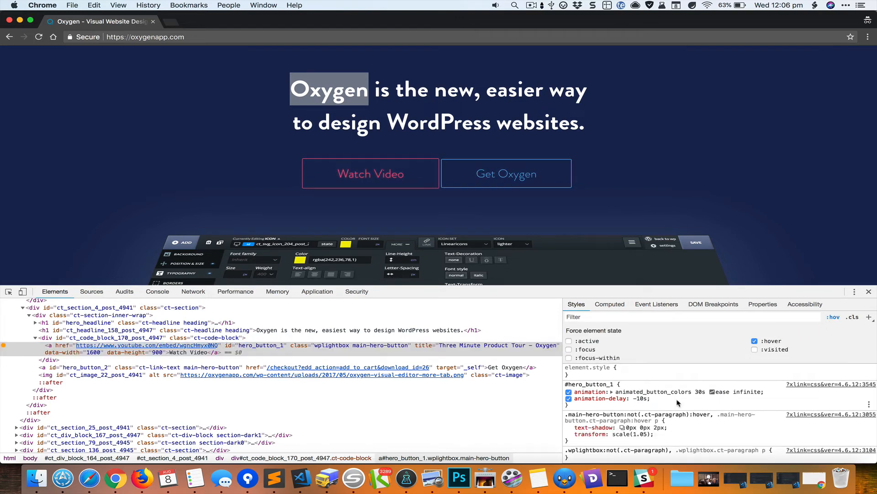
{"action": "scroll", "coordinate": [678, 402], "scroll_direction": "down", "scroll_amount": 1}
{"action": "left_click_drag", "start_coordinate": [661, 426], "coordinate": [576, 416]}
{"action": "key", "text": "super+c"}
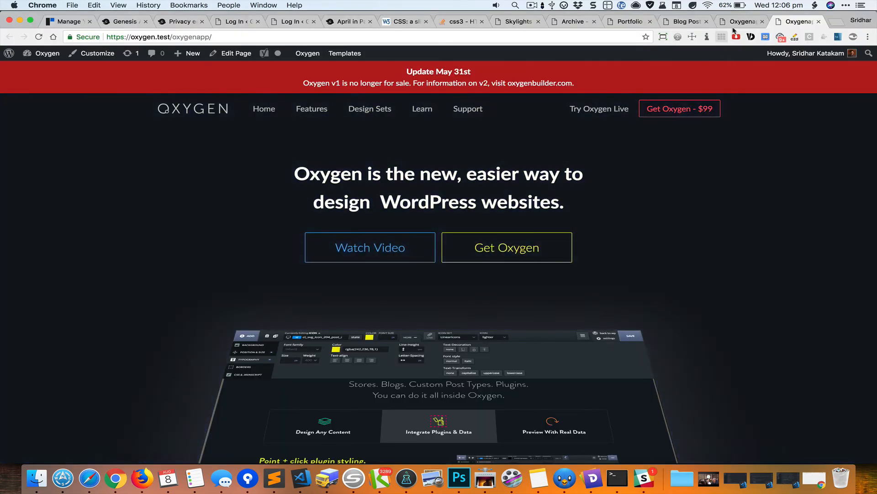
- Add the copied text-shadow: 0px 0px 2px and transform: scale(1.05) declarations to the :hover custom CSS of the Watch Video button (#17)
{"action": "left_click", "coordinate": [738, 21]}
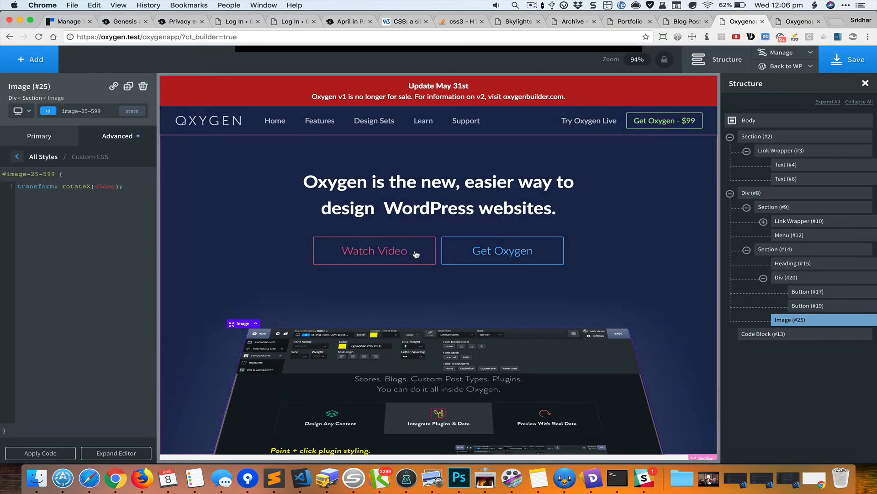
{"action": "left_click", "coordinate": [416, 254]}
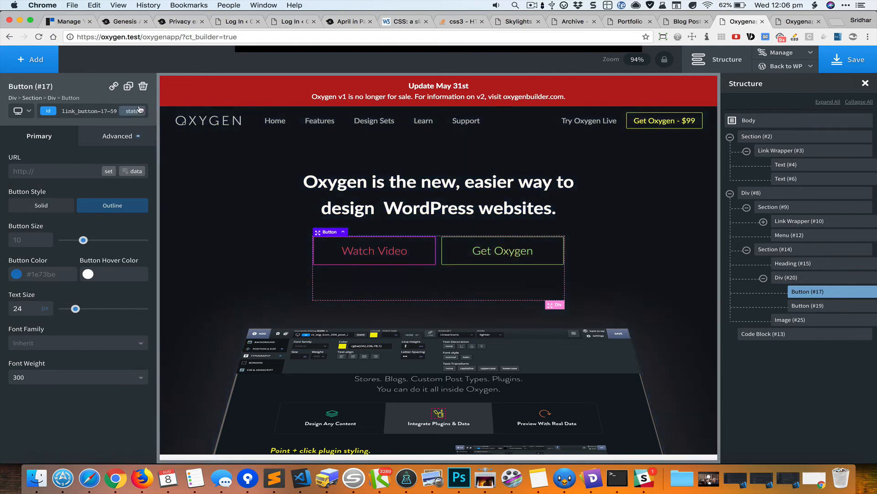
{"action": "left_click", "coordinate": [139, 110]}
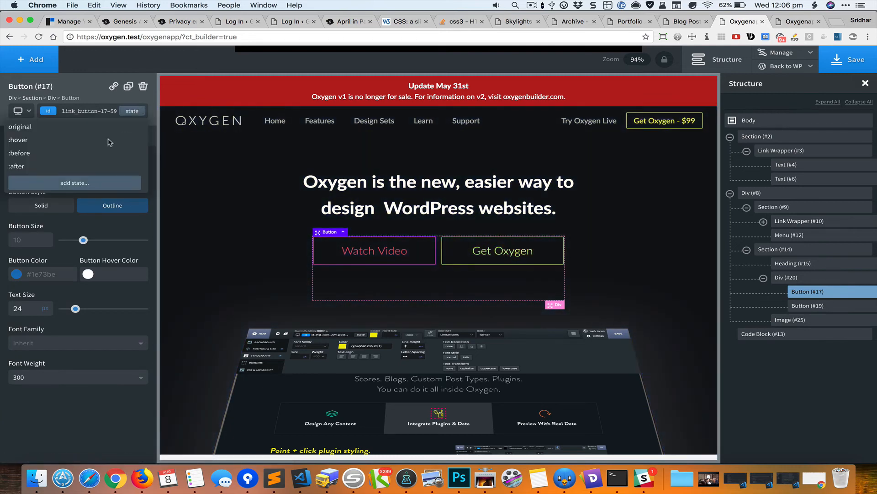
{"action": "left_click", "coordinate": [53, 146]}
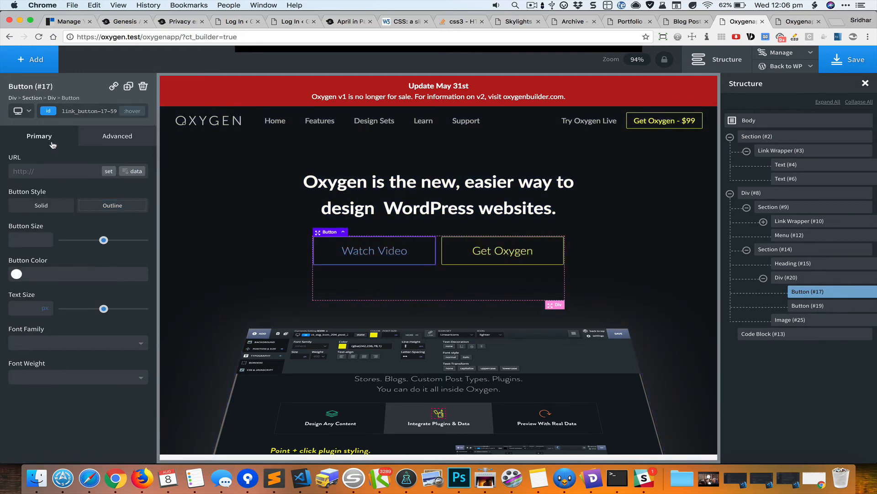
{"action": "left_click", "coordinate": [115, 139]}
{"action": "left_click", "coordinate": [77, 309]}
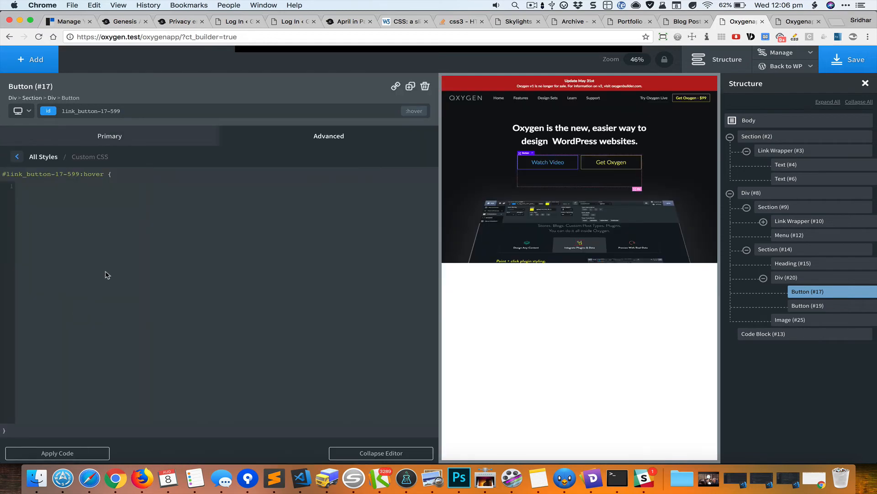
{"action": "key", "text": "super+v"}
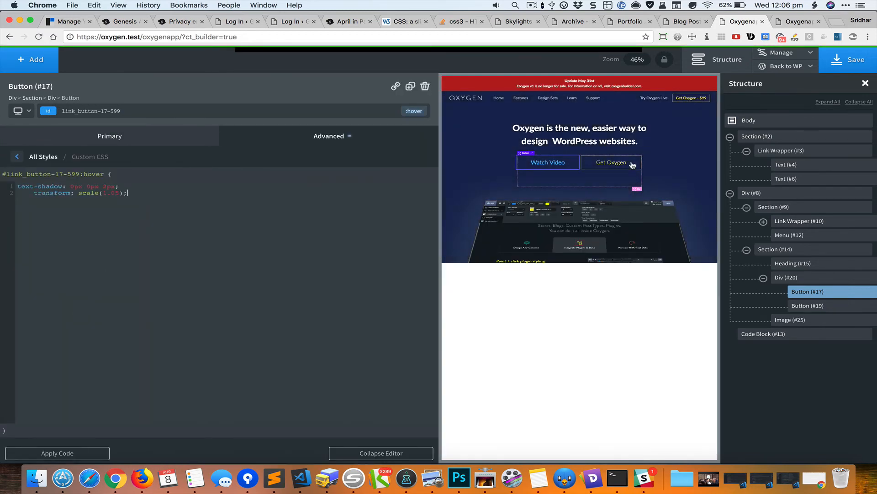
- Add the same text-shadow and scale(1.05) declarations to the :hover custom CSS of the Get Oxygen button (#19)
{"action": "left_click", "coordinate": [617, 163]}
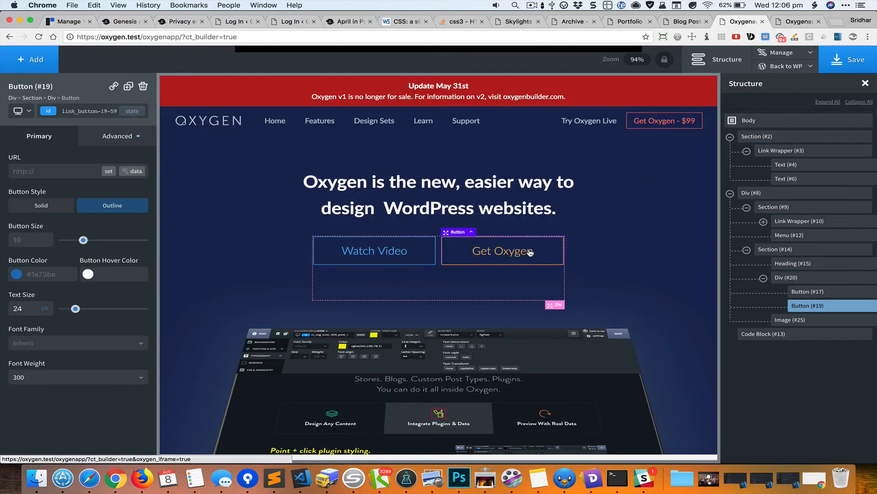
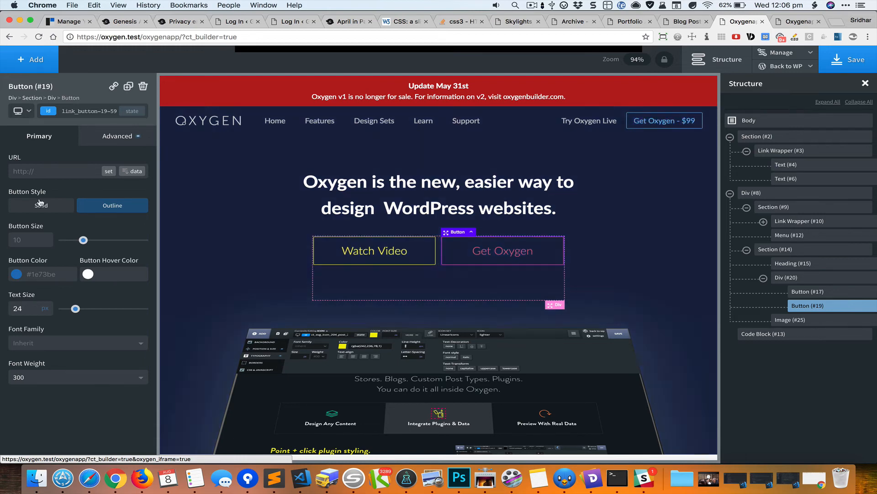
{"action": "left_click", "coordinate": [134, 138]}
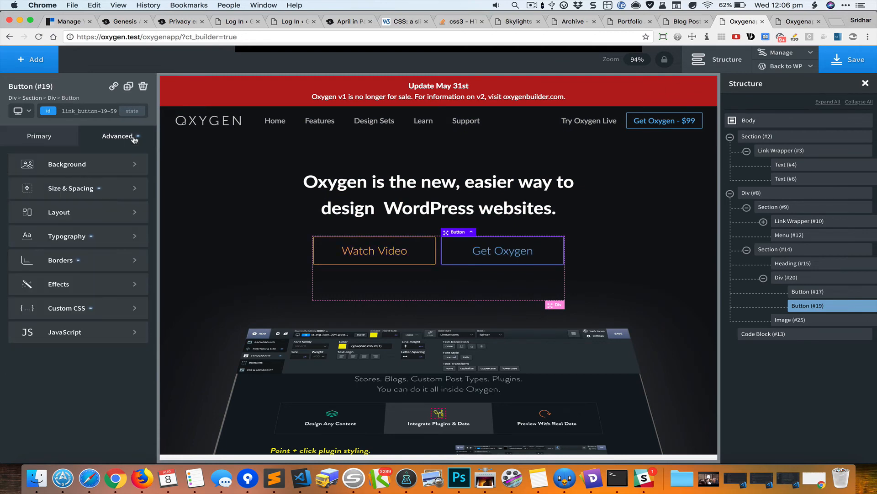
{"action": "left_click", "coordinate": [101, 315]}
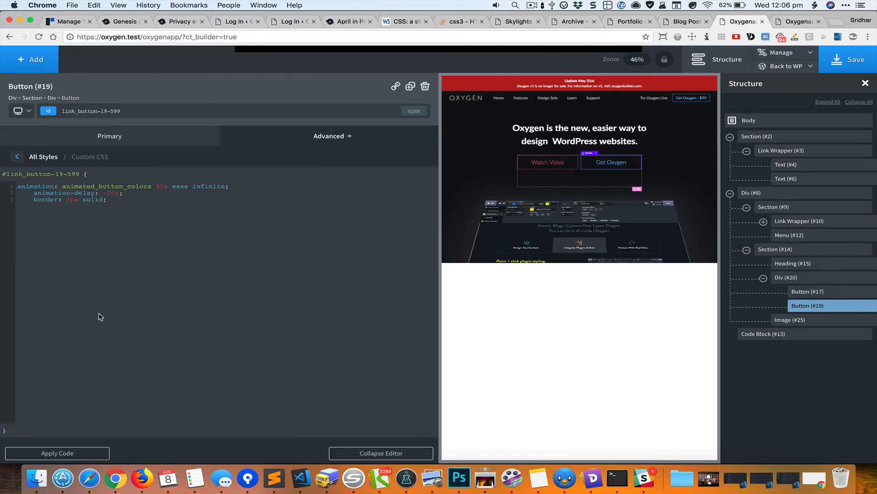
{"action": "left_click", "coordinate": [414, 111]}
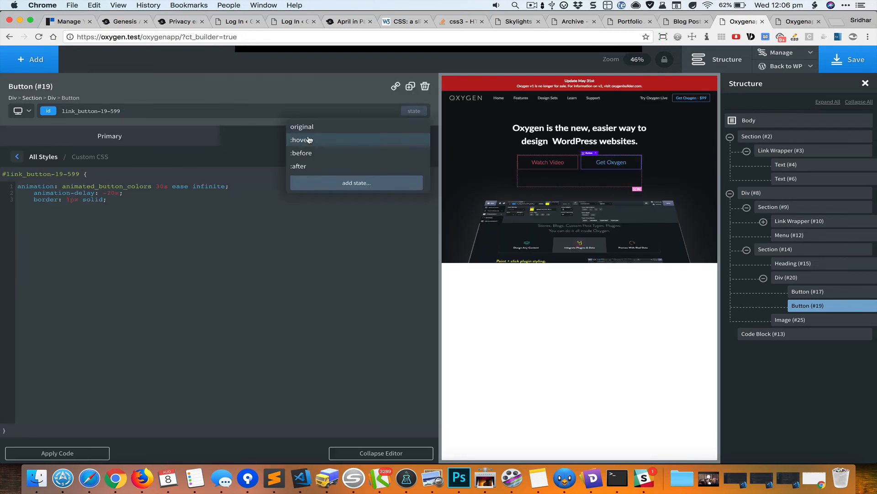
{"action": "left_click", "coordinate": [311, 143]}
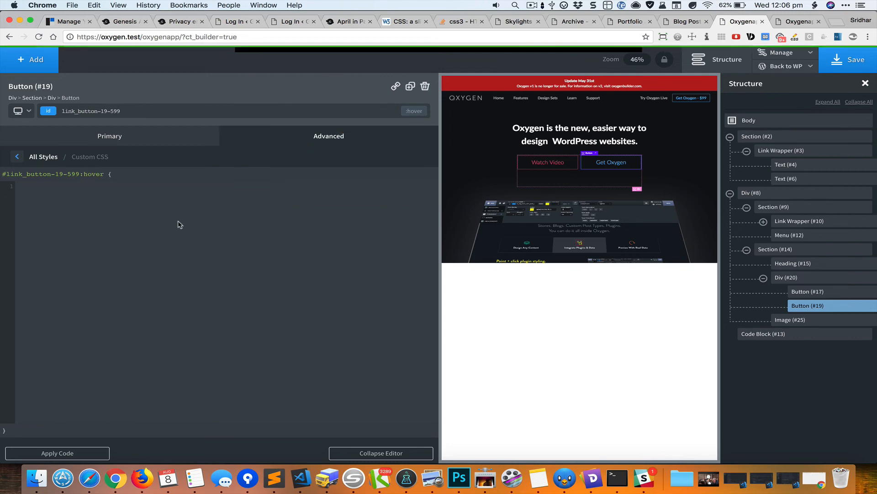
{"action": "left_click", "coordinate": [565, 163]}
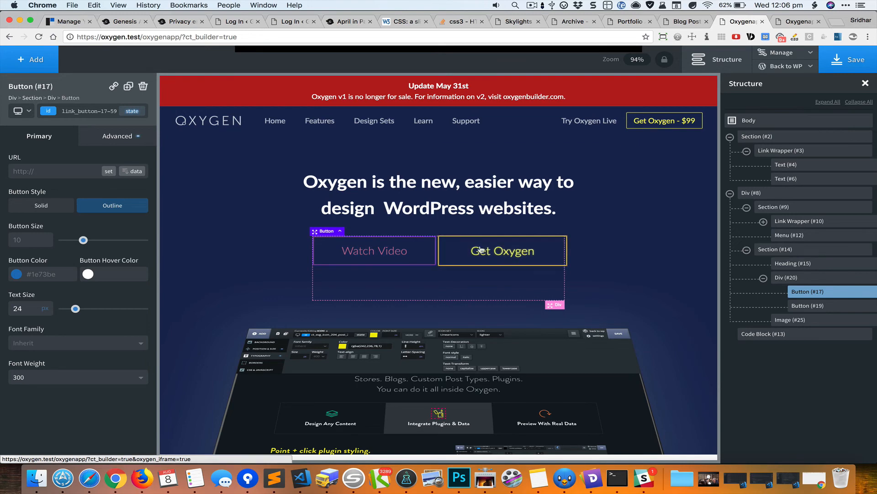
- Save the page with the new button hover styles and check its front end
{"action": "left_click", "coordinate": [588, 242]}
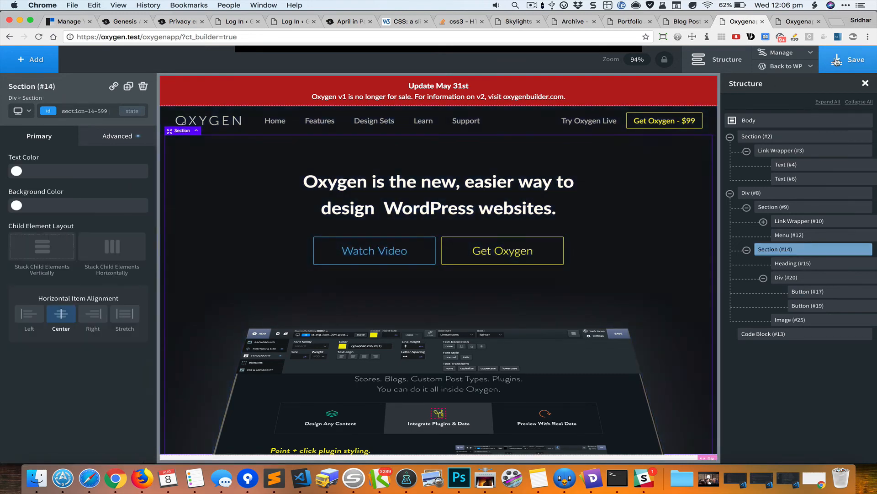
{"action": "left_click", "coordinate": [848, 60]}
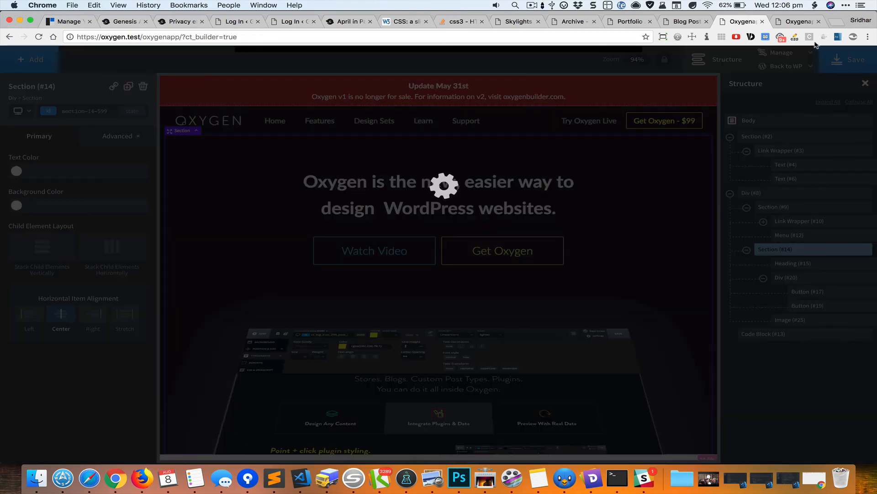
{"action": "left_click", "coordinate": [803, 22]}
{"action": "left_click", "coordinate": [746, 21]}
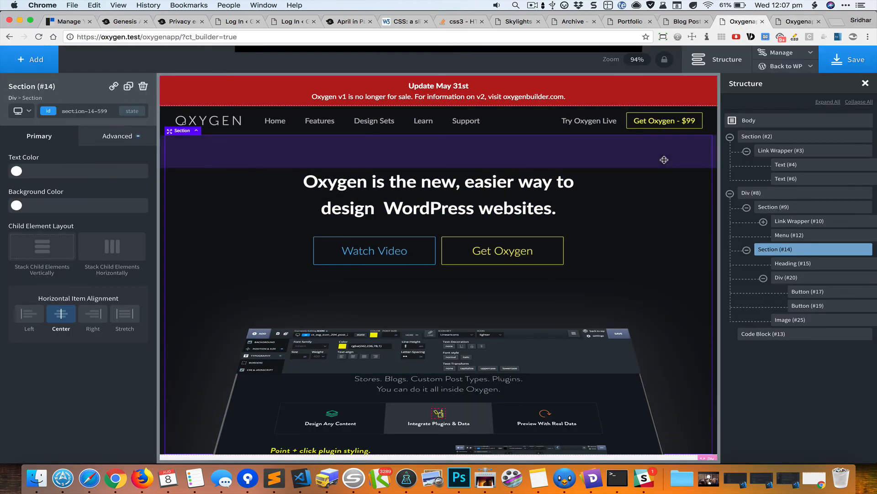
- Set the mobile toggle of Menu (#12) to Less than 992px and preview the header at the narrower breakpoints
{"action": "left_click", "coordinate": [31, 113]}
{"action": "left_click", "coordinate": [54, 140]}
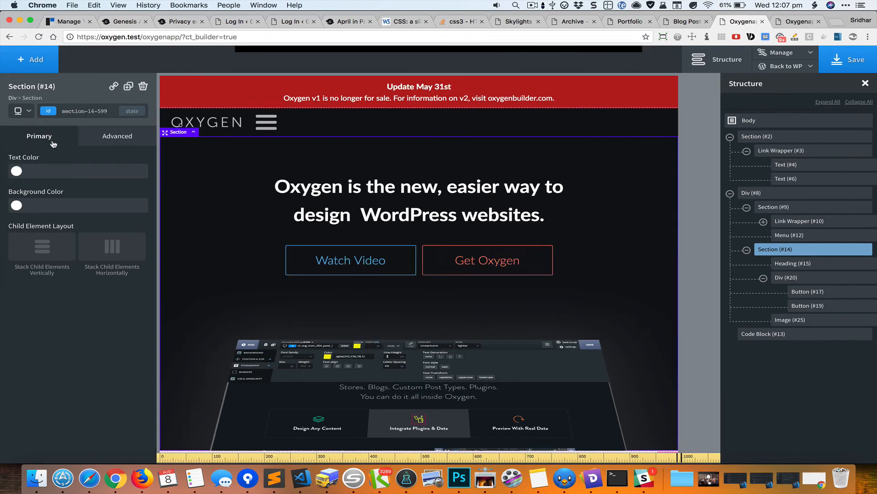
{"action": "left_click", "coordinate": [28, 112]}
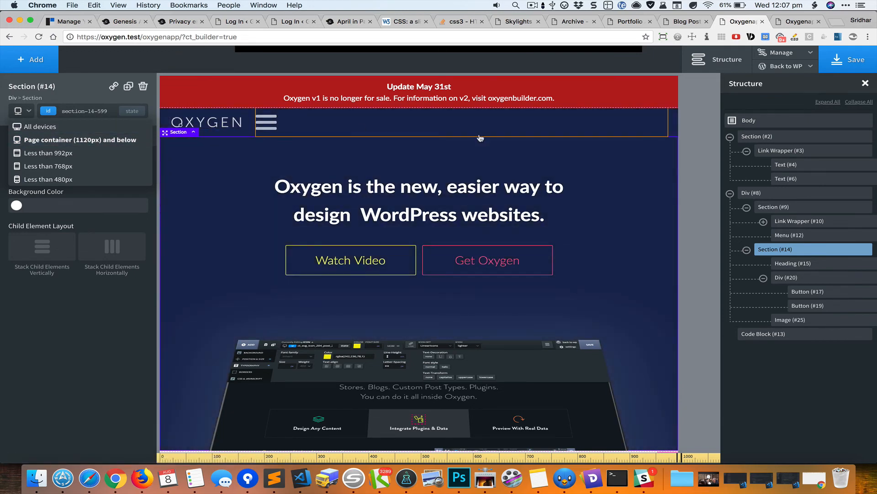
{"action": "left_click", "coordinate": [783, 236]}
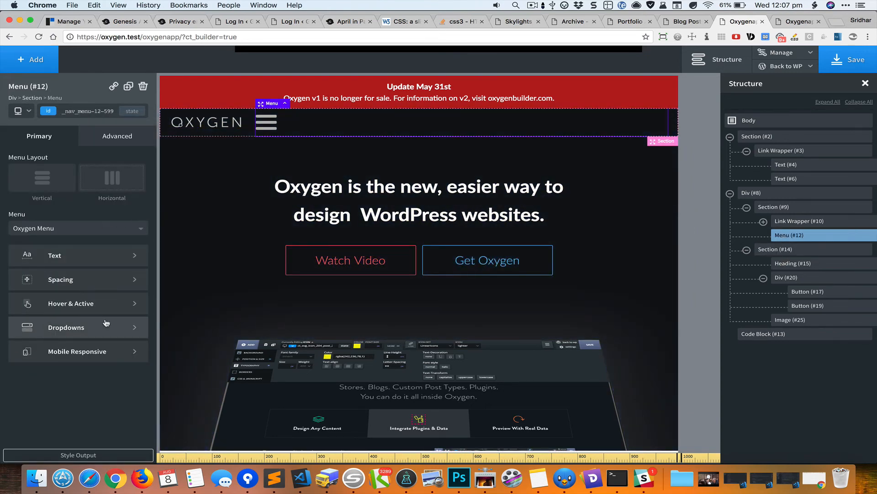
{"action": "left_click", "coordinate": [85, 353]}
{"action": "left_click", "coordinate": [114, 193]}
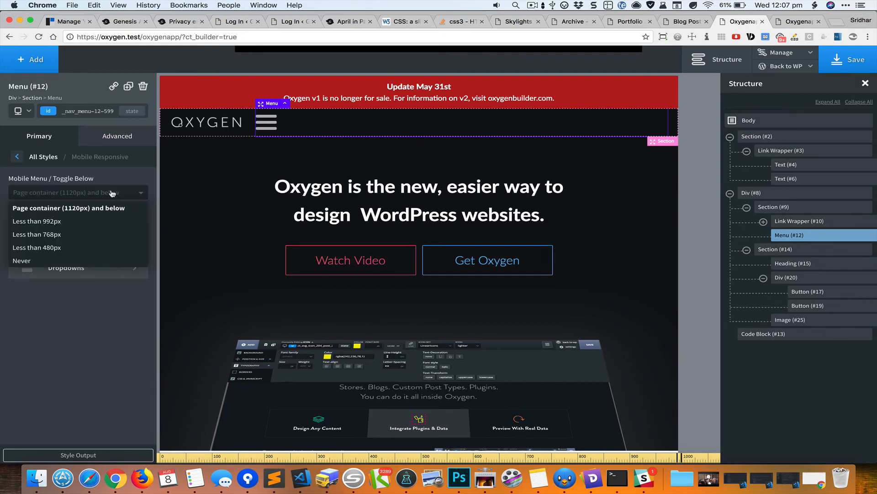
{"action": "left_click", "coordinate": [79, 222]}
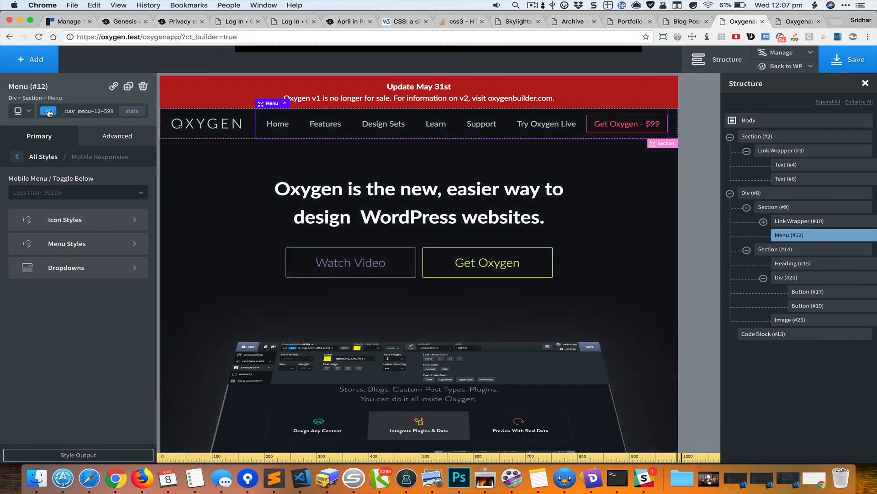
{"action": "left_click", "coordinate": [26, 112]}
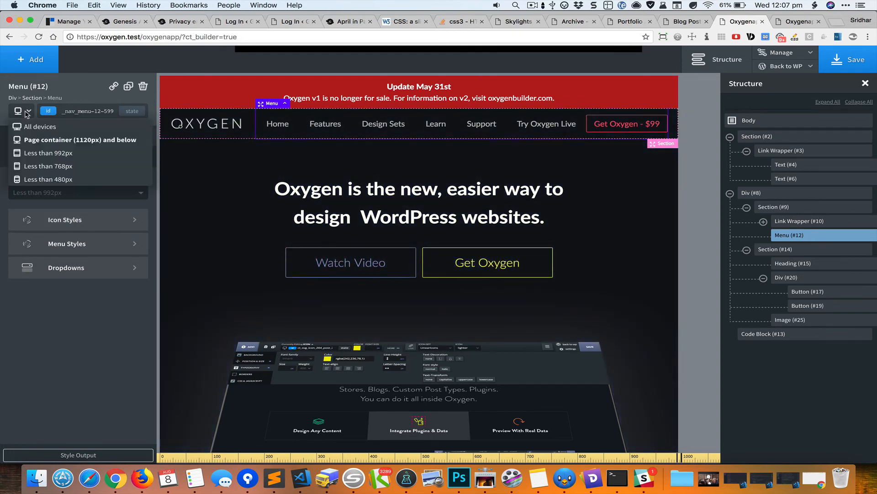
{"action": "left_click", "coordinate": [76, 142]}
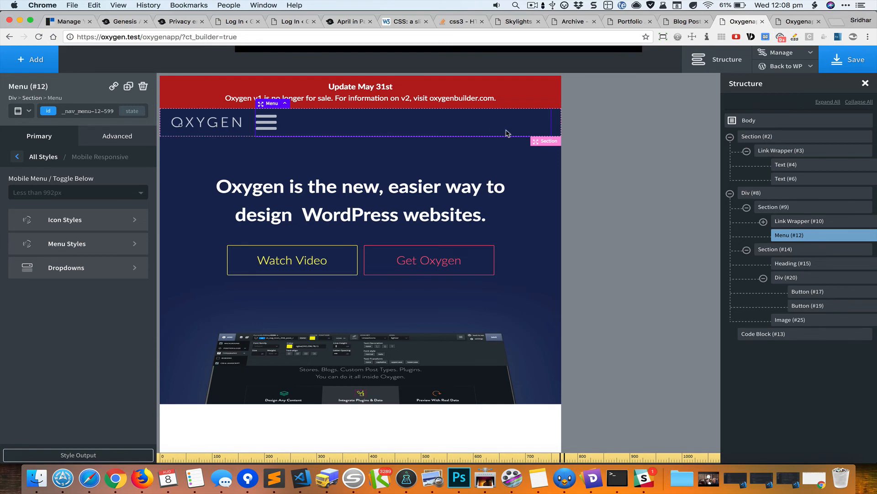
- Save the page with the new menu breakpoint and reload its front end
{"action": "left_click", "coordinate": [839, 58]}
{"action": "left_click", "coordinate": [798, 23]}
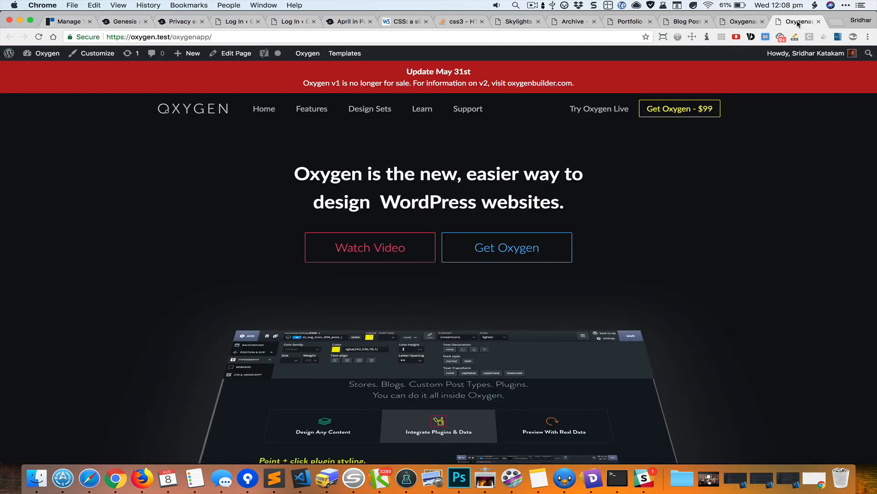
{"action": "left_click", "coordinate": [748, 26]}
{"action": "left_click", "coordinate": [798, 21]}
{"action": "key", "text": "super+r"}
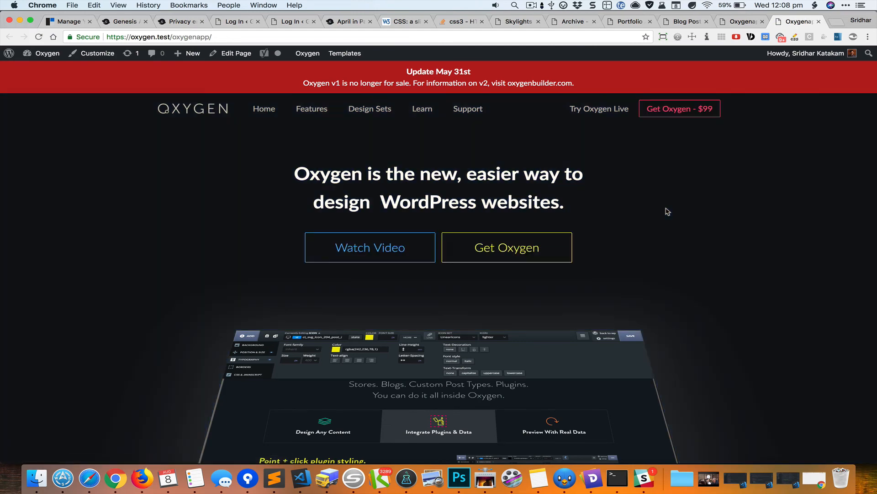
- Inspect the mobile menu's hamburger toggle and its parent elements with the browser developer tools in a 992 px wide responsive view
{"action": "key", "text": "super+alt+i"}
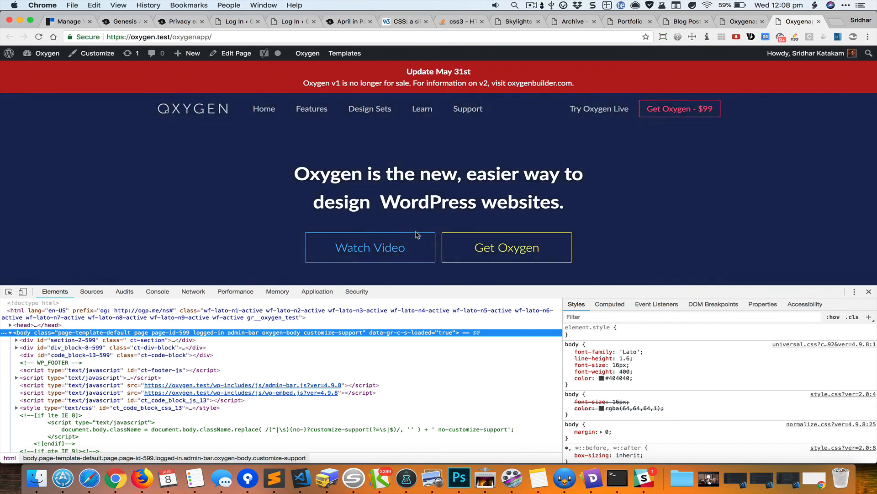
{"action": "left_click", "coordinate": [23, 291]}
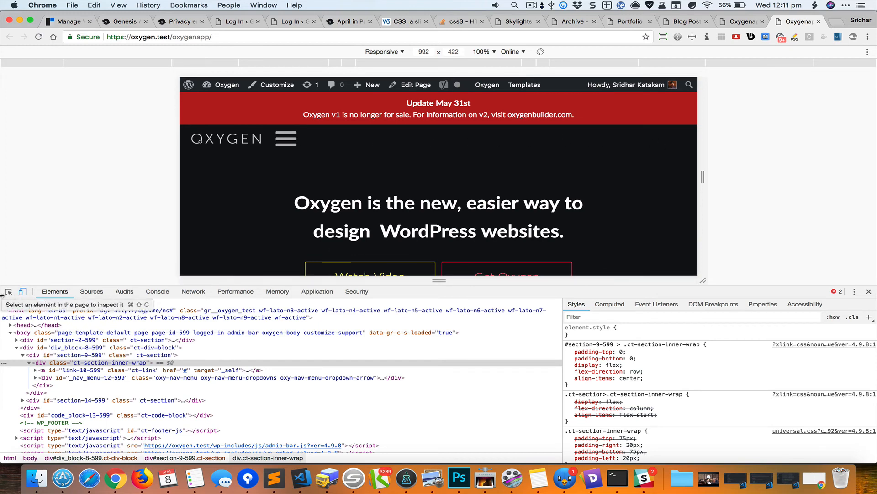
{"action": "left_click", "coordinate": [6, 292]}
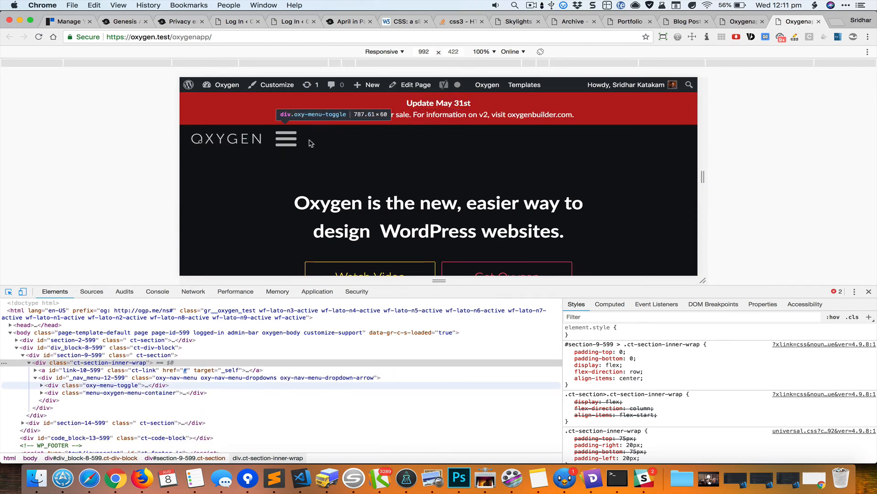
{"action": "left_click", "coordinate": [286, 139]}
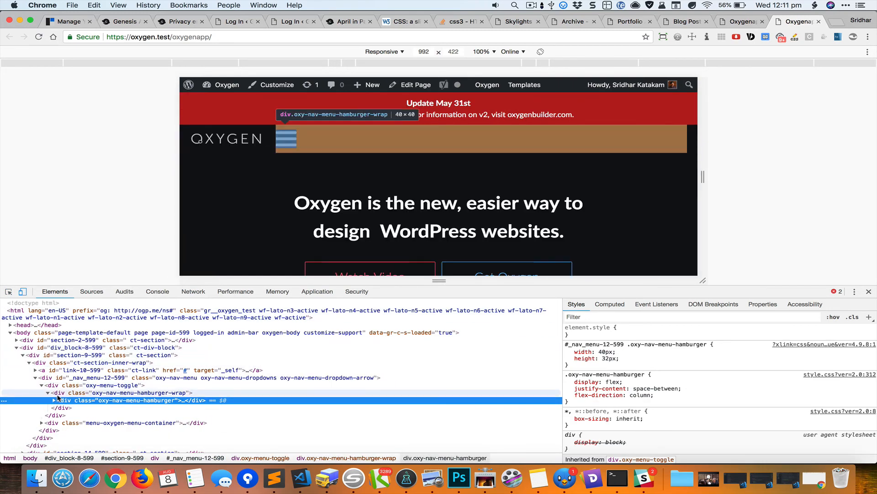
{"action": "left_click", "coordinate": [59, 393]}
{"action": "key", "text": "Up"}
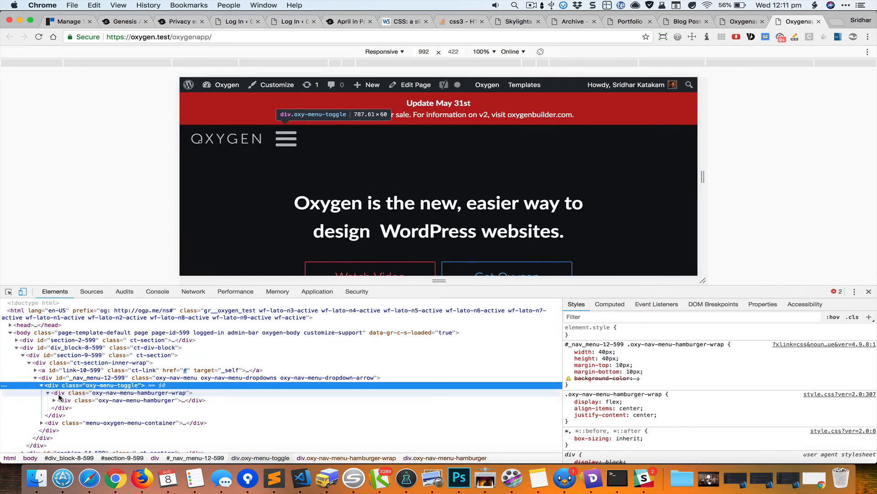
{"action": "key", "text": "Up"}
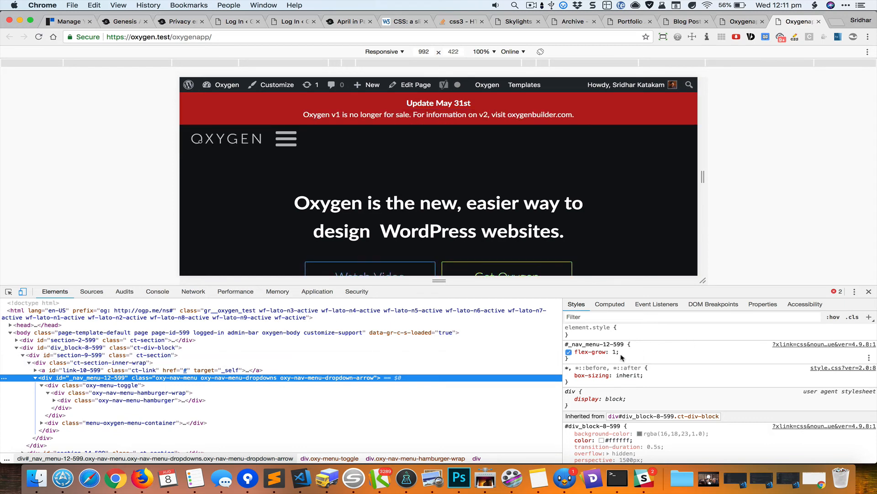
- Disable flex-grow on #_nav_menu-12-599 and add justify-content: space-between to the header's inner-wrap rule in the live page styles
{"action": "left_click", "coordinate": [569, 352]}
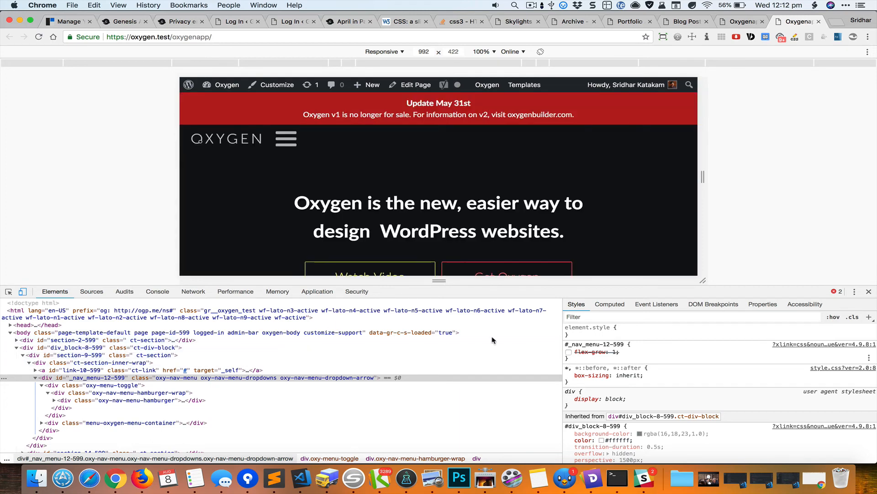
{"action": "left_click", "coordinate": [47, 363]}
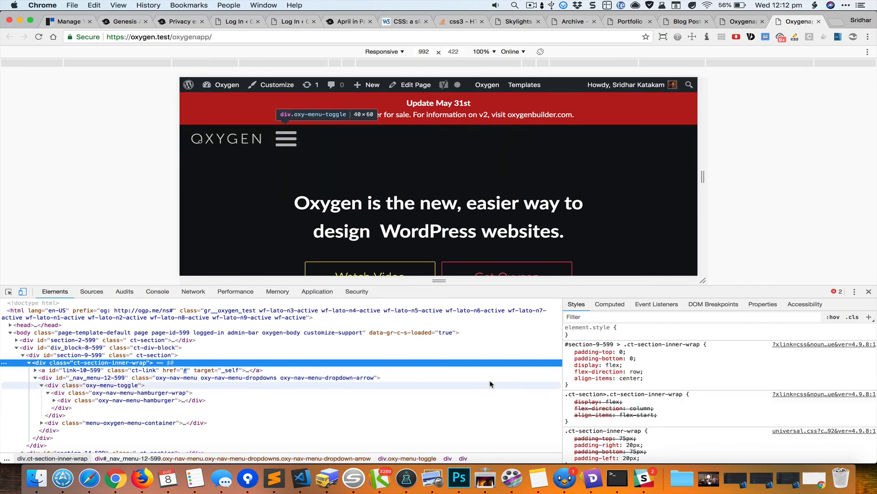
{"action": "left_click", "coordinate": [654, 381]}
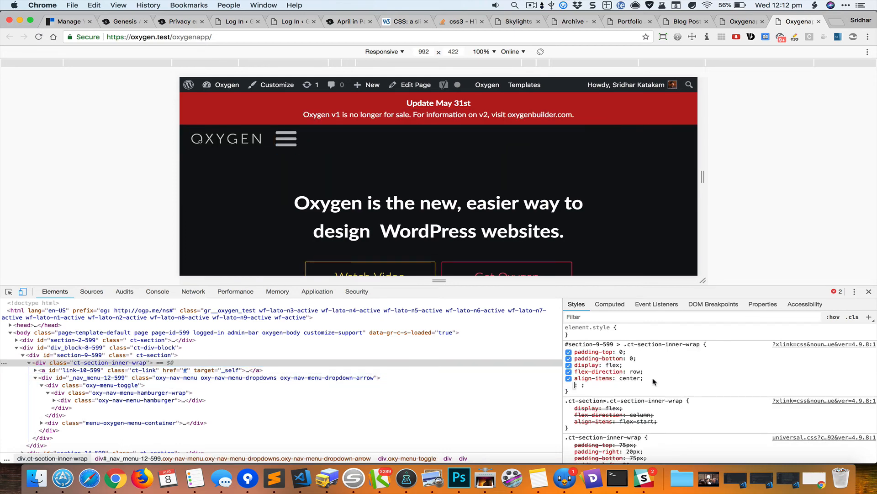
{"action": "type", "text": "justify-content"}
{"action": "key", "text": "Tab"}
{"action": "type", "text": "sp"}
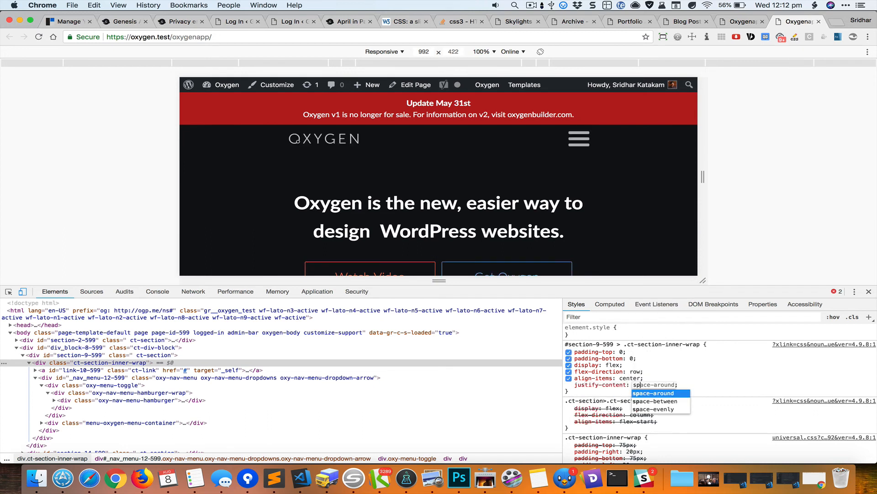
{"action": "key", "text": "Down"}
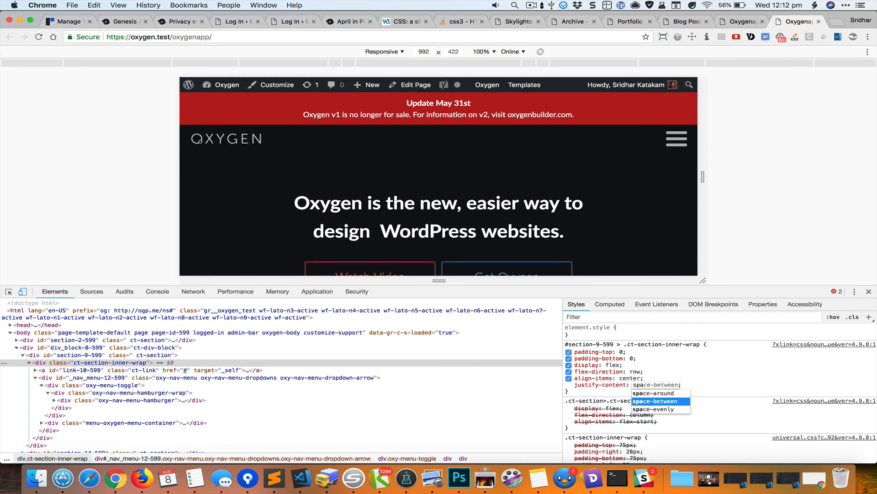
{"action": "key", "text": "Return"}
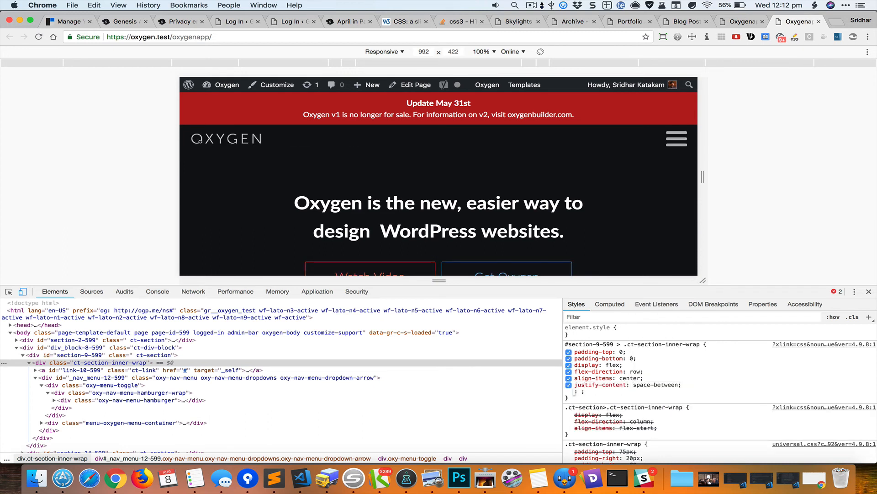
- Copy the selector #section-9-599 > .ct-section-inner-wrap from the header section's inspected styles
{"action": "left_click", "coordinate": [48, 377]}
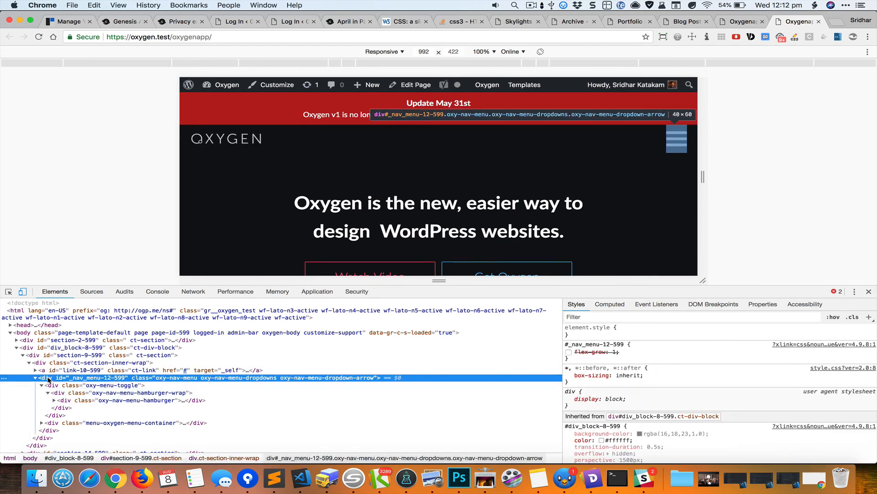
{"action": "left_click", "coordinate": [45, 364]}
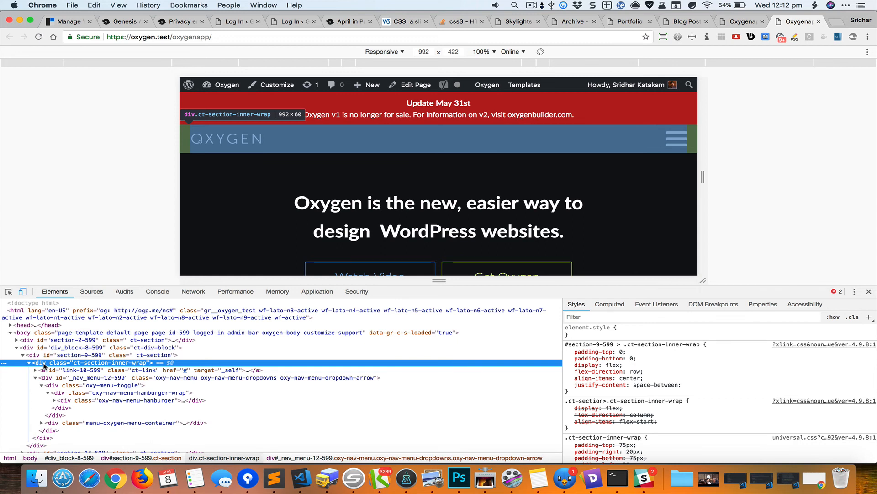
{"action": "left_click", "coordinate": [671, 346]}
{"action": "key", "text": "super+c"}
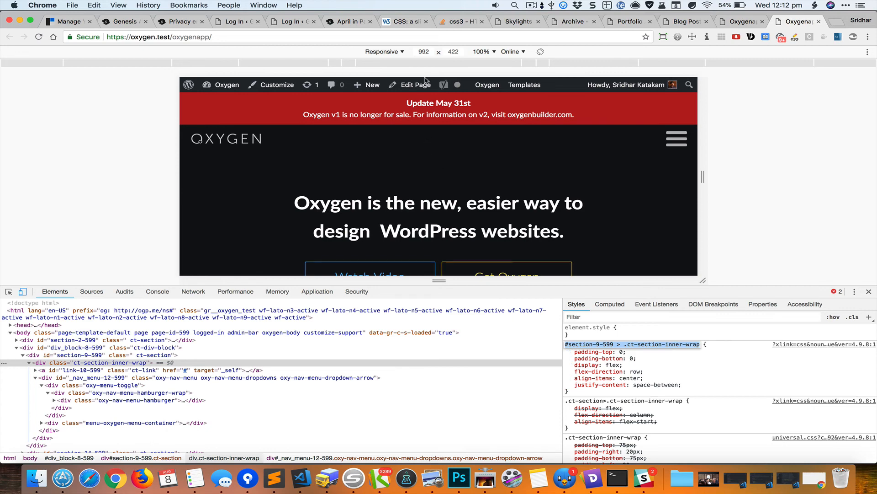
{"action": "key", "text": "alt+super+Left"}
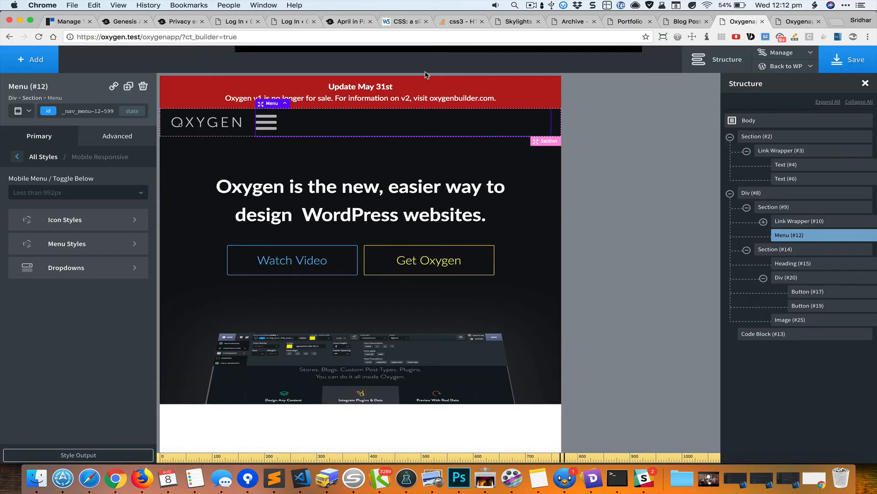
{"action": "left_click", "coordinate": [771, 333]}
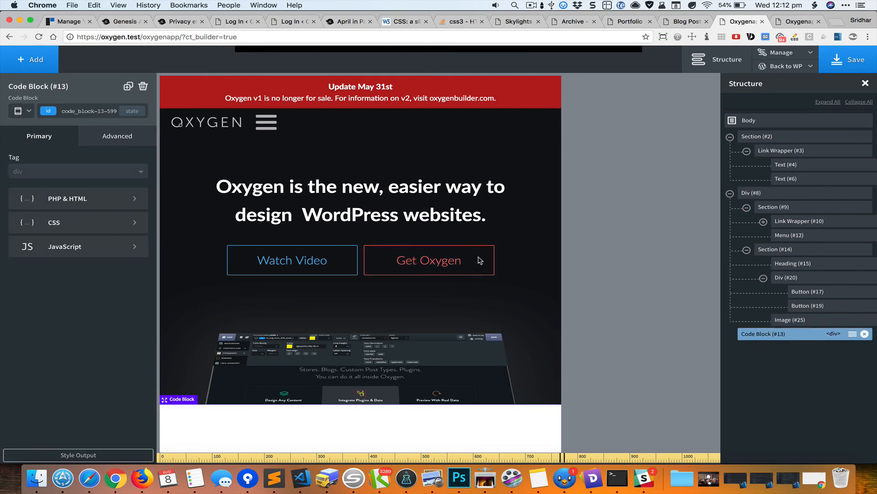
{"action": "left_click", "coordinate": [125, 138]}
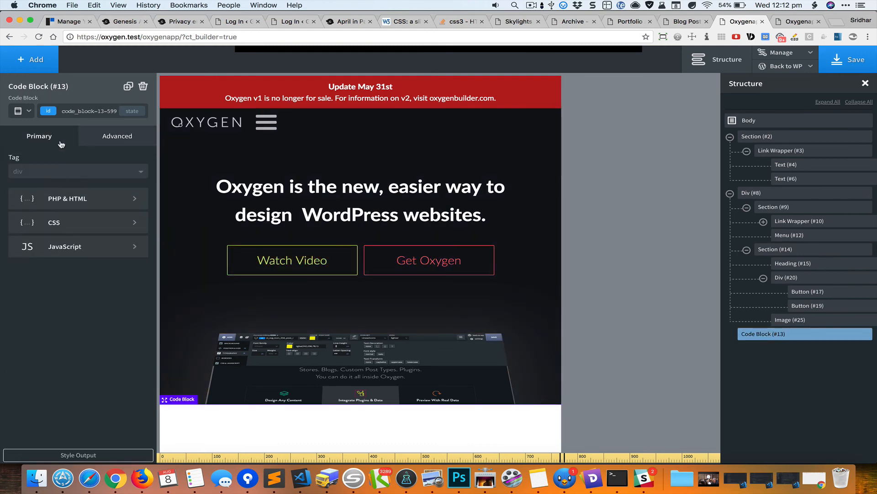
{"action": "left_click", "coordinate": [87, 223]}
{"action": "left_click", "coordinate": [115, 263]}
{"action": "key", "text": "super+Down"}
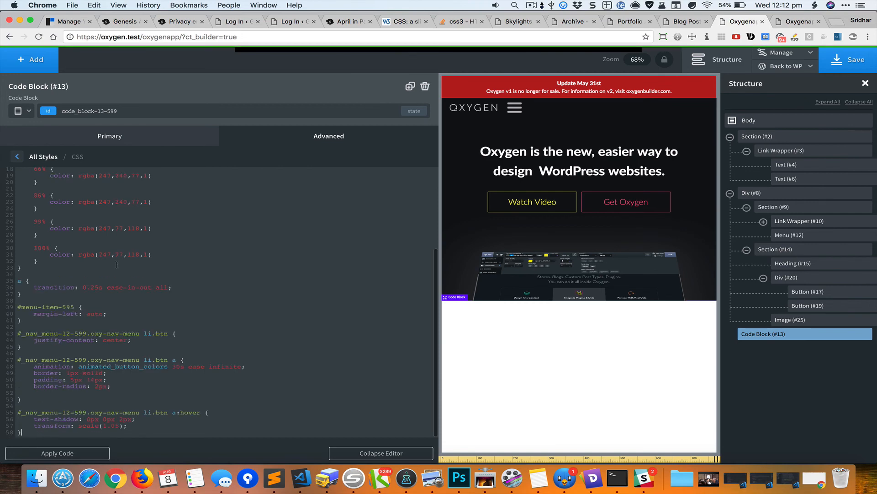
{"action": "key", "text": "Return"}
{"action": "key", "text": "Return"}
{"action": "type", "text": "@media only screen and (max-width: 9px) { }"}
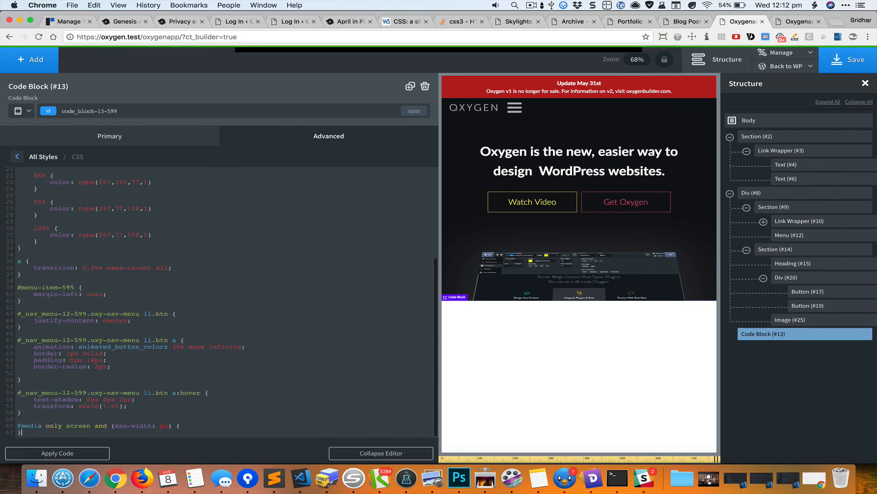
{"action": "type", "text": "92"}
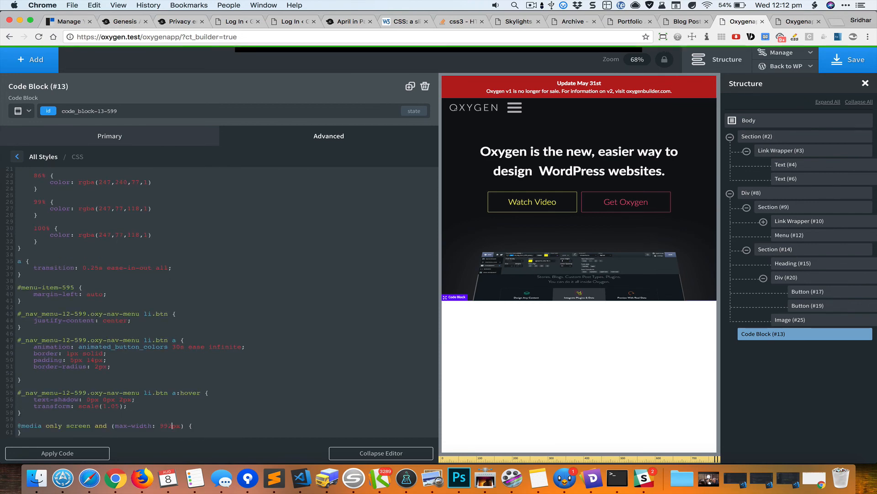
- Inside the media query, add the copied #section-9-599 > .ct-section-inner-wrap selector with justify-content: space-between
{"action": "key", "text": "super+Right"}
{"action": "key", "text": "Return"}
{"action": "key", "text": "Return"}
{"action": "key", "text": "super+v"}
{"action": "type", "text": "{"}
{"action": "key", "text": "Return"}
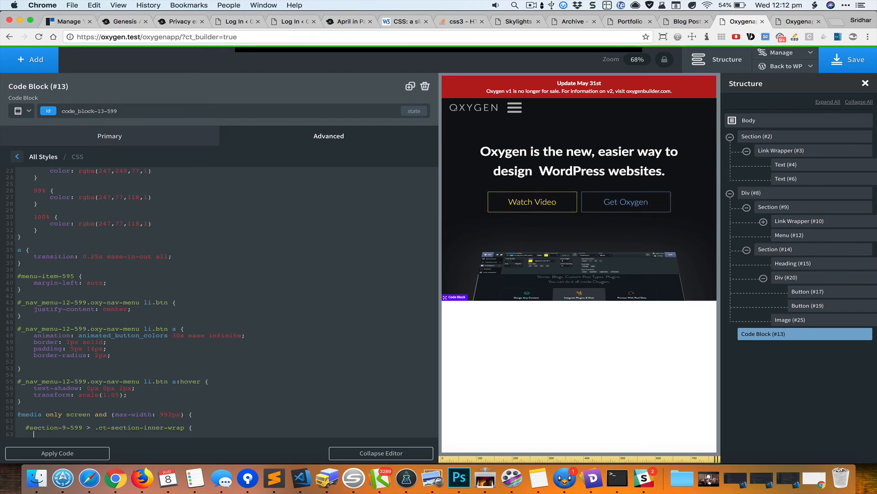
{"action": "type", "text": "justify-content: sp"}
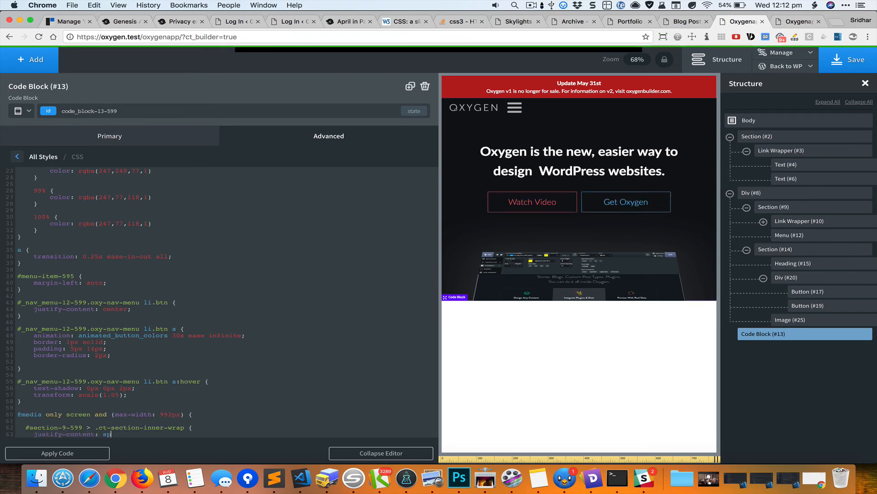
{"action": "type", "text": "e-between;"}
- Tidy the closing braces and indentation of the media query's nested rule and collapse the code editor
{"action": "key", "text": "Down"}
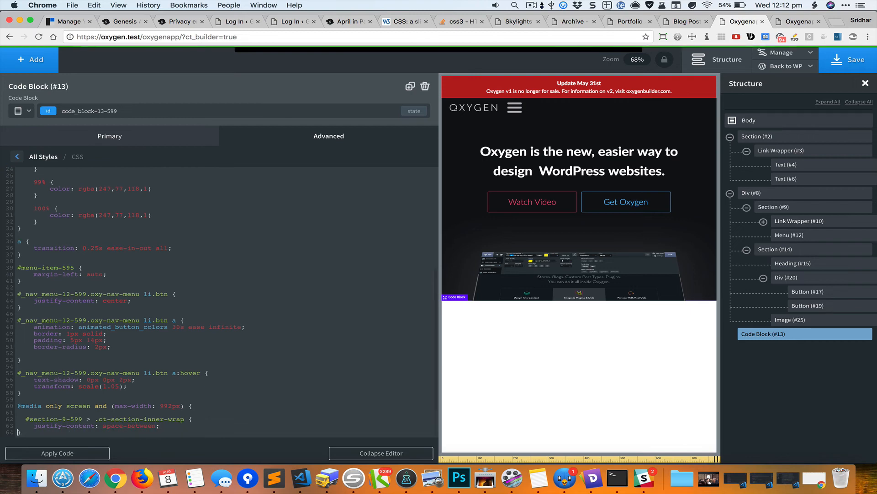
{"action": "key", "text": "Return"}
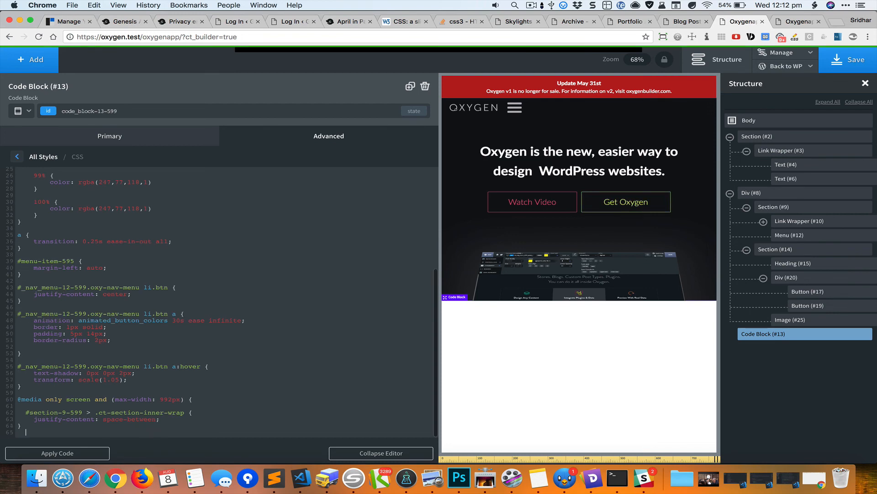
{"action": "key", "text": "Up"}
{"action": "key", "text": "Tab"}
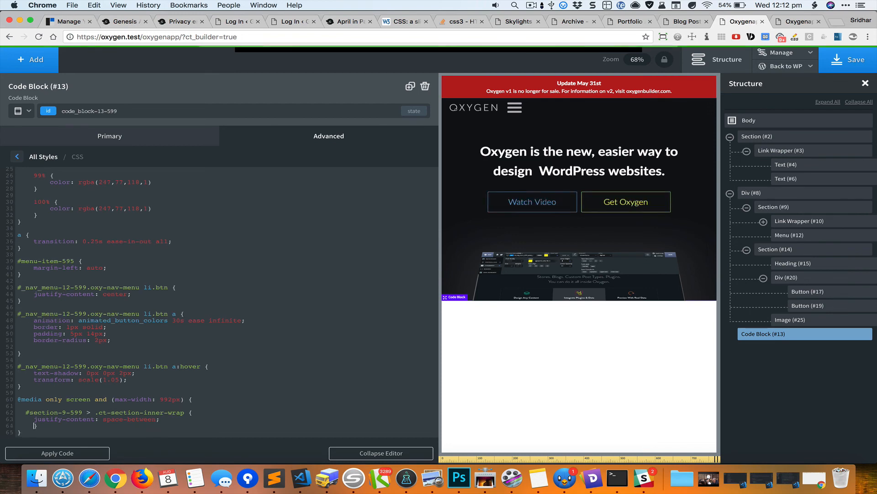
{"action": "key", "text": "Up"}
{"action": "key", "text": "Tab"}
{"action": "key", "text": "Down"}
{"action": "key", "text": "Tab"}
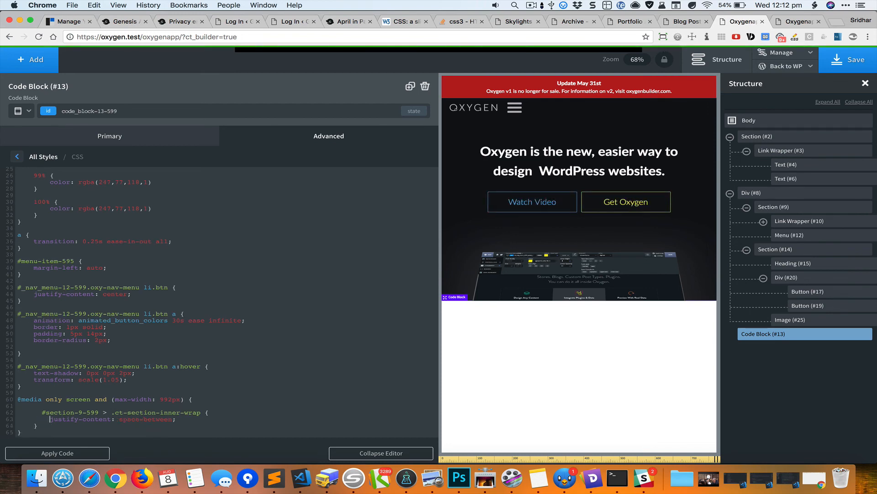
{"action": "key", "text": "Return"}
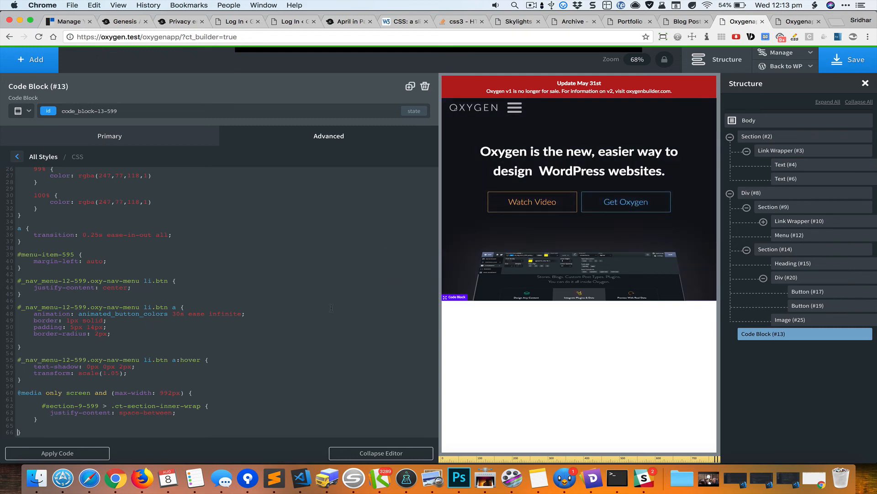
{"action": "left_click", "coordinate": [361, 453]}
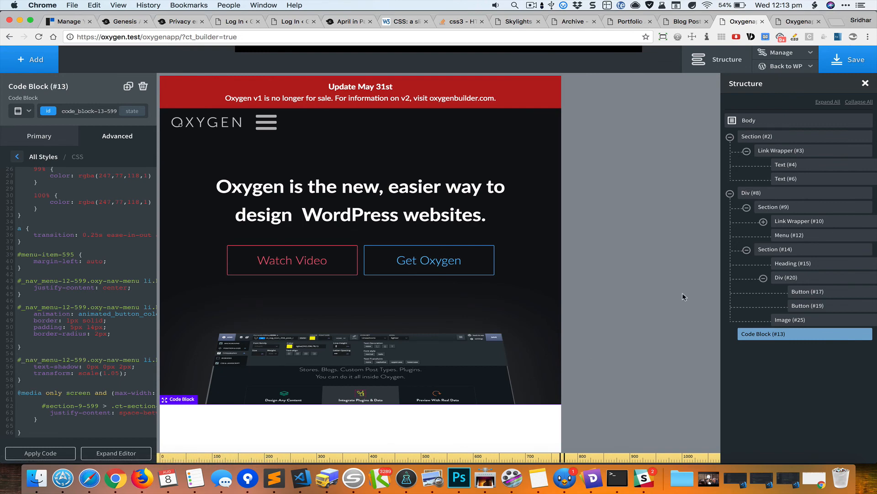
- Set Flex Grow to 0 in the advanced layout settings of Menu (#12) and save the page
{"action": "left_click", "coordinate": [804, 238]}
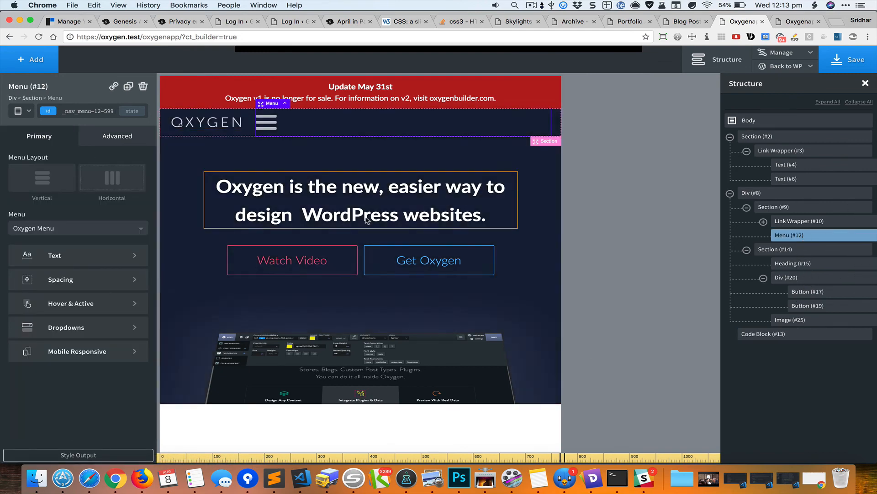
{"action": "left_click", "coordinate": [134, 140]}
{"action": "left_click", "coordinate": [113, 217]}
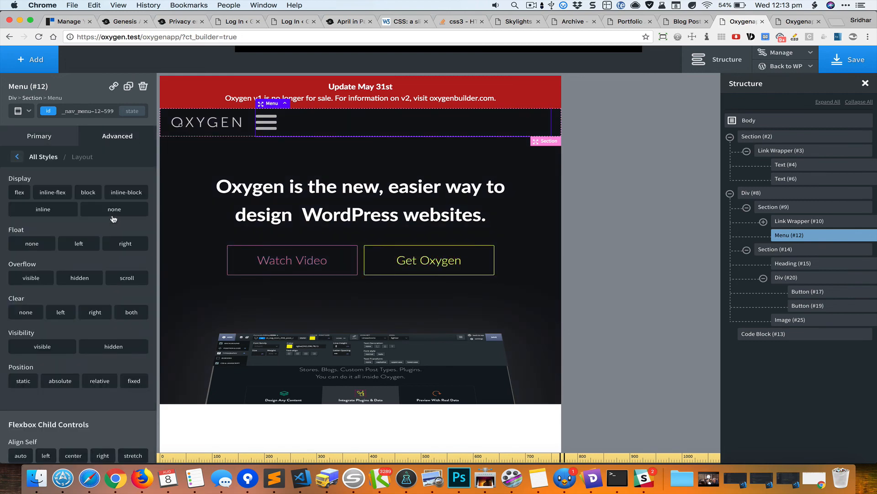
{"action": "scroll", "coordinate": [77, 324], "scroll_direction": "down", "scroll_amount": 2}
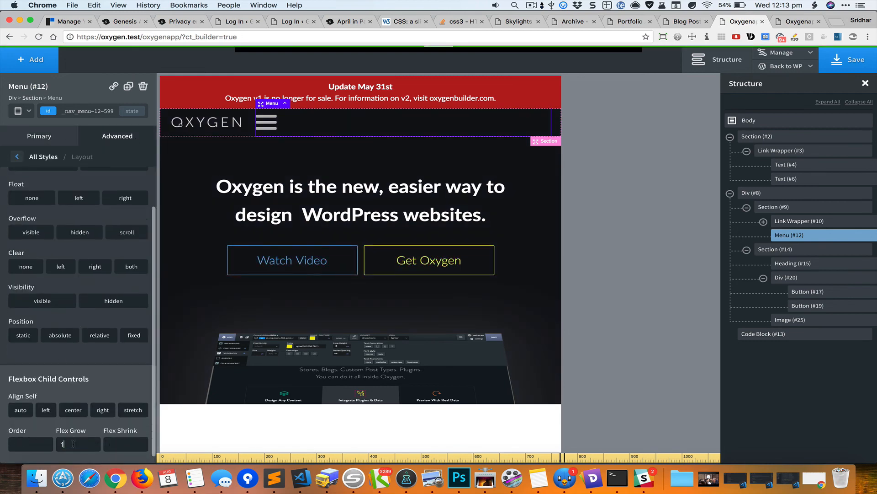
{"action": "left_click", "coordinate": [28, 111]}
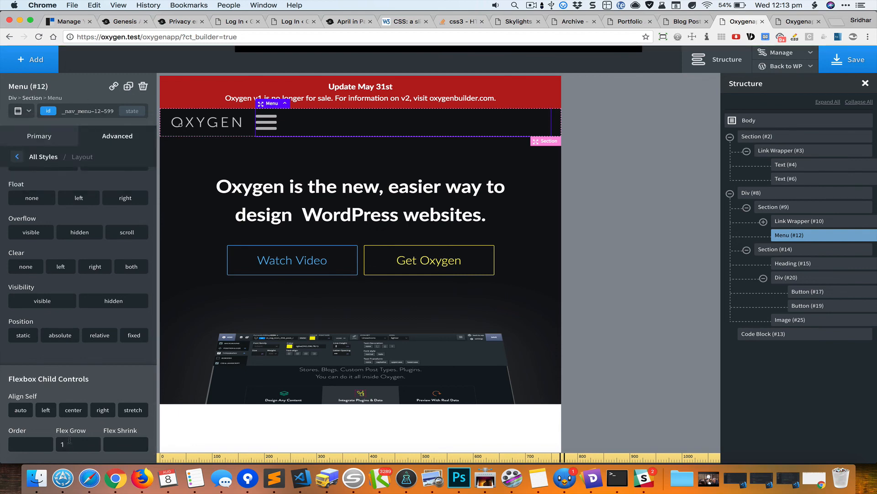
{"action": "type", "text": "1"}
{"action": "key", "text": "BackSpace"}
{"action": "type", "text": "0"}
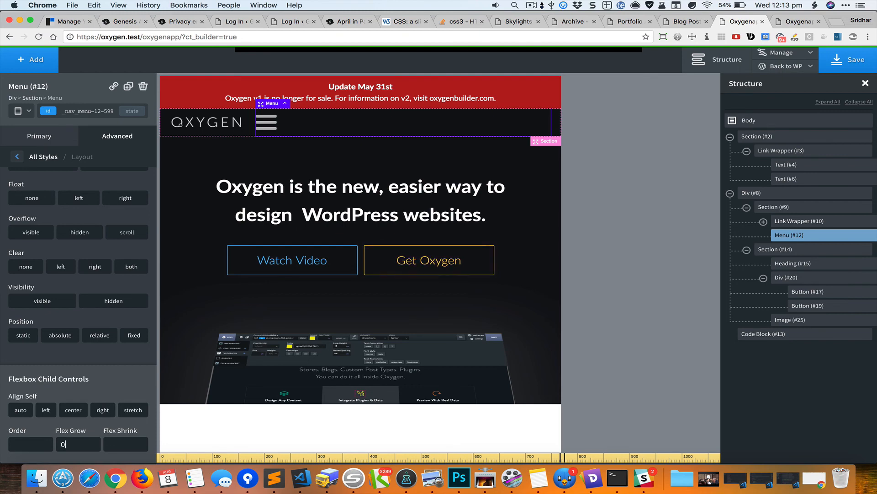
{"action": "left_click", "coordinate": [845, 62]}
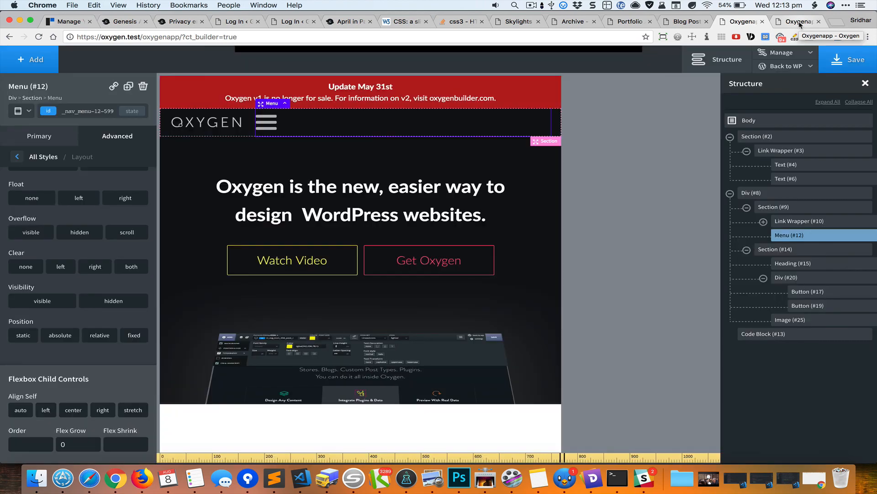
- Reload the live Oxygenapp page and check the header in desktop view and the opened hamburger menu at 992 px wide
{"action": "left_click", "coordinate": [799, 21]}
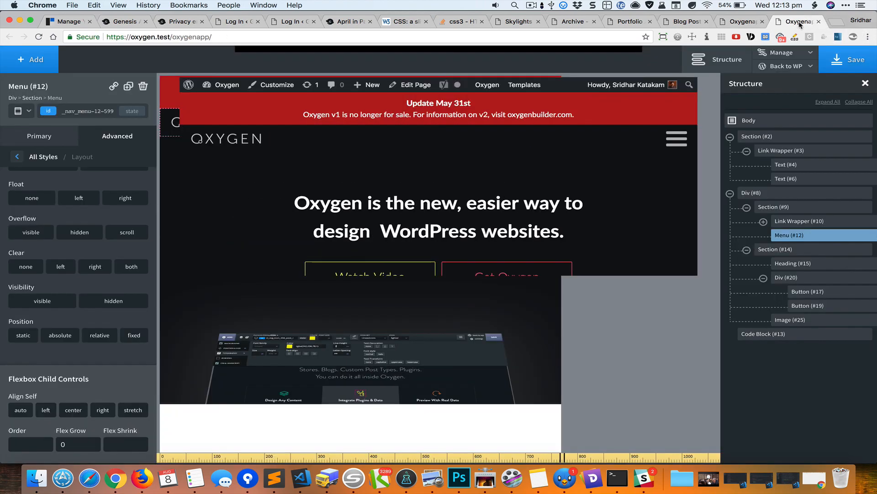
{"action": "key", "text": "super+r"}
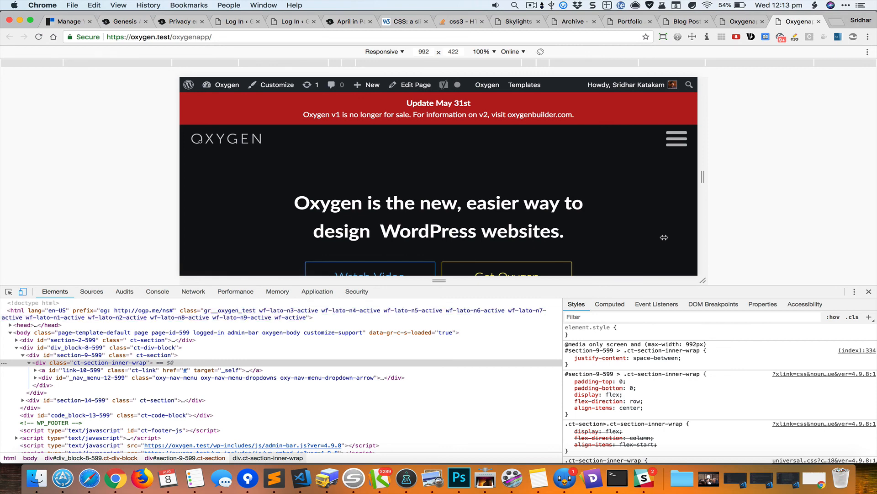
{"action": "key", "text": "super+alt+i"}
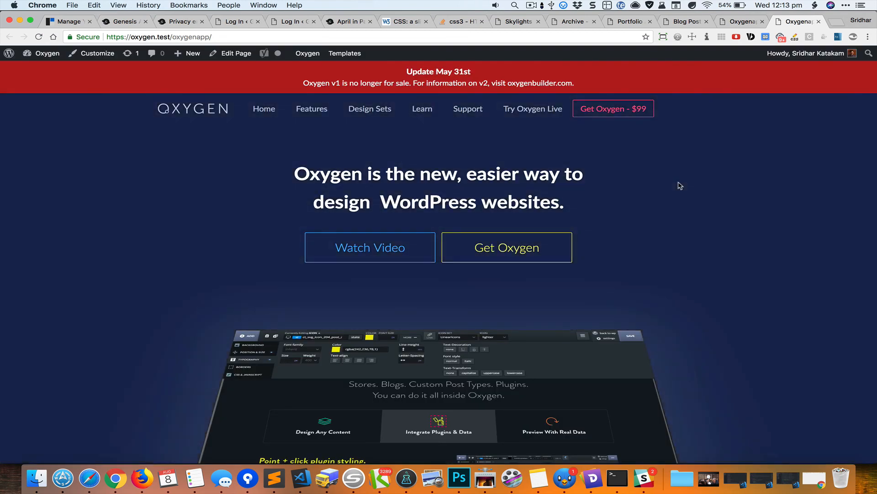
{"action": "key", "text": "super+alt+i"}
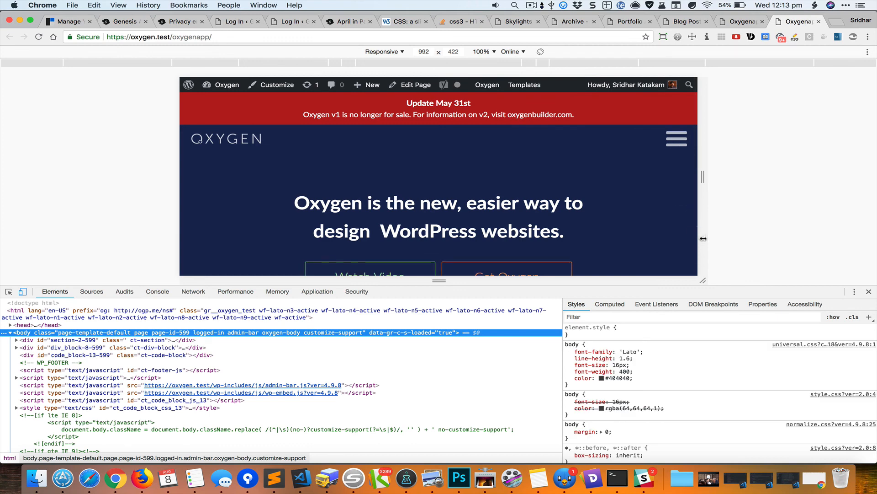
{"action": "left_click", "coordinate": [680, 141]}
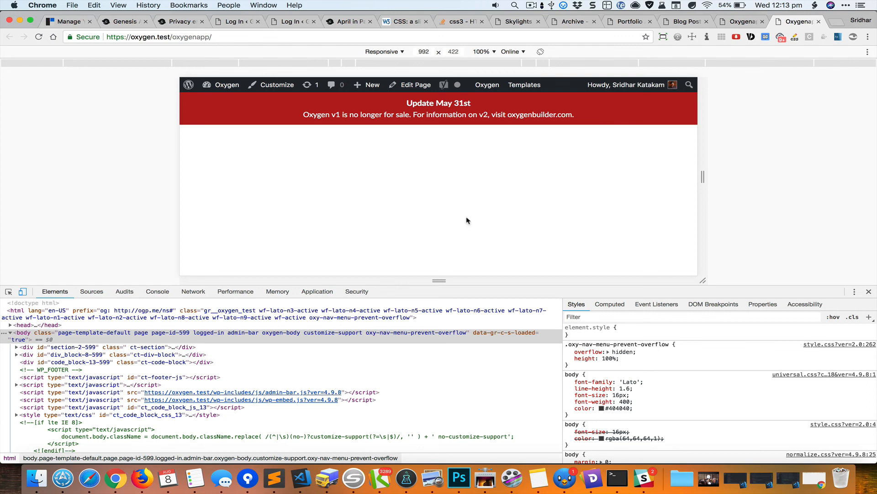
- In the builder, set Menu (#12)'s mobile menu background color to #000000 for all devices, return to Less than 992px and save
{"action": "left_click", "coordinate": [734, 21]}
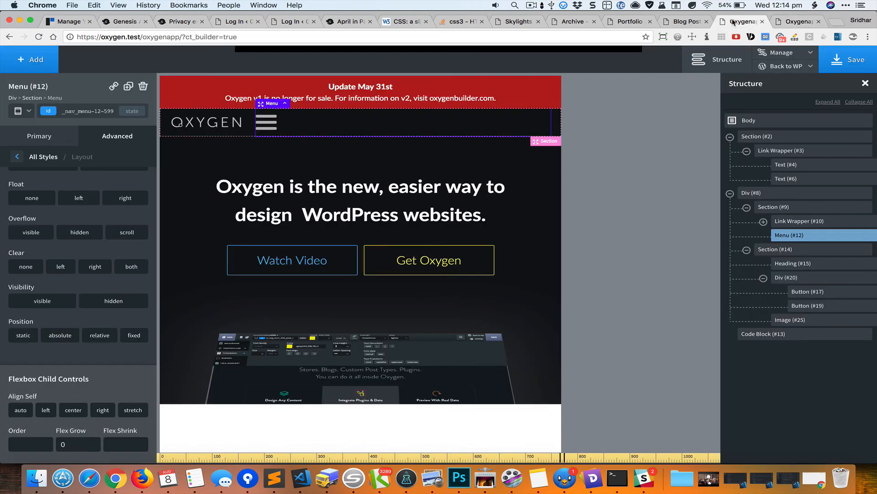
{"action": "left_click", "coordinate": [16, 116]}
{"action": "left_click", "coordinate": [32, 129]}
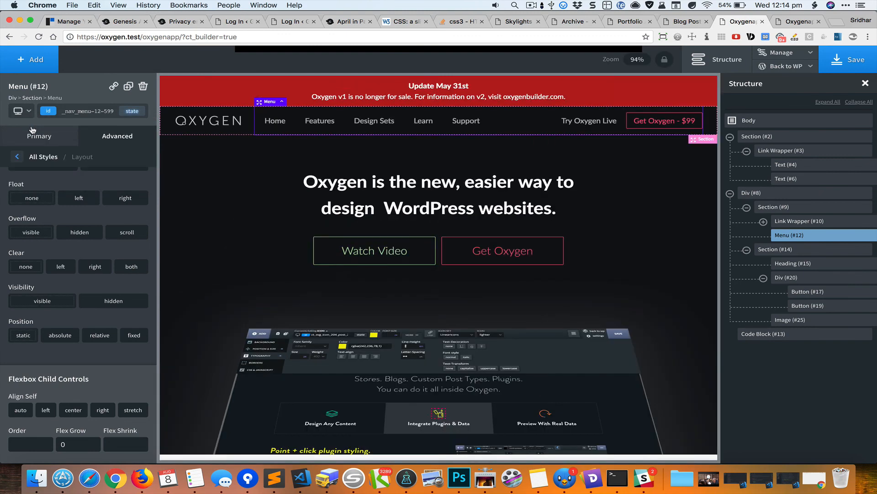
{"action": "left_click", "coordinate": [36, 139]}
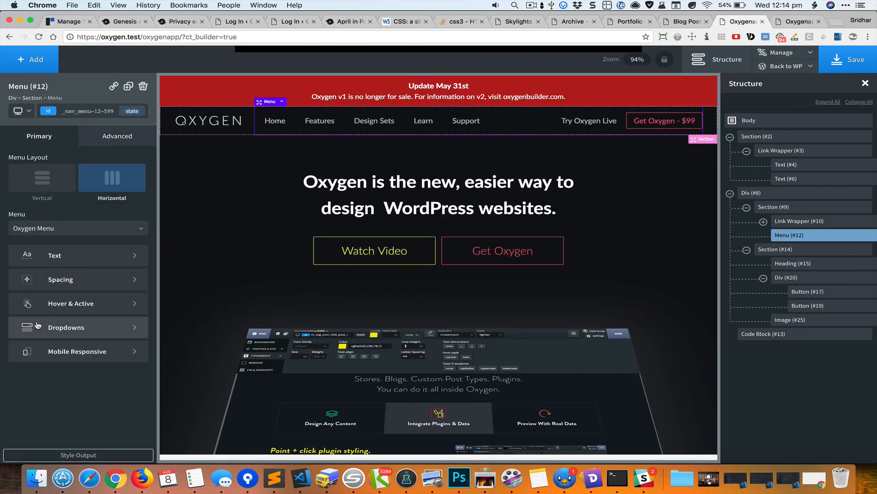
{"action": "left_click", "coordinate": [64, 351]}
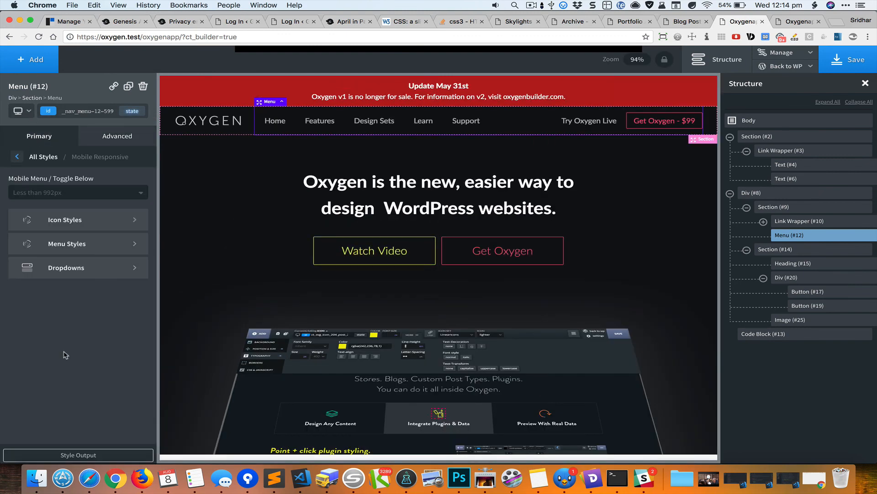
{"action": "left_click", "coordinate": [111, 241]}
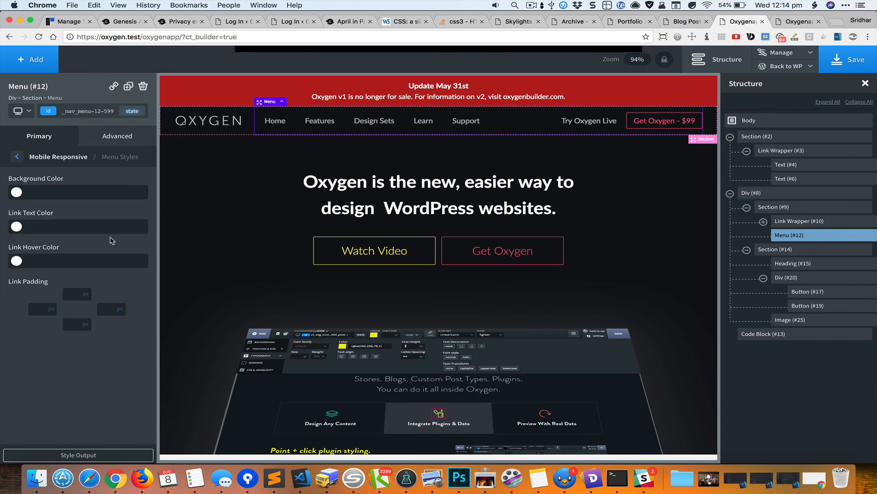
{"action": "left_click", "coordinate": [16, 192]}
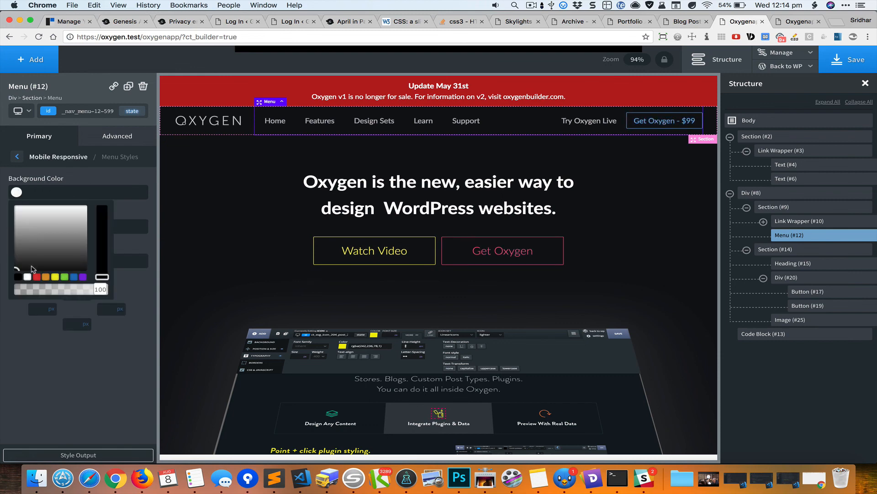
{"action": "left_click", "coordinate": [17, 277]}
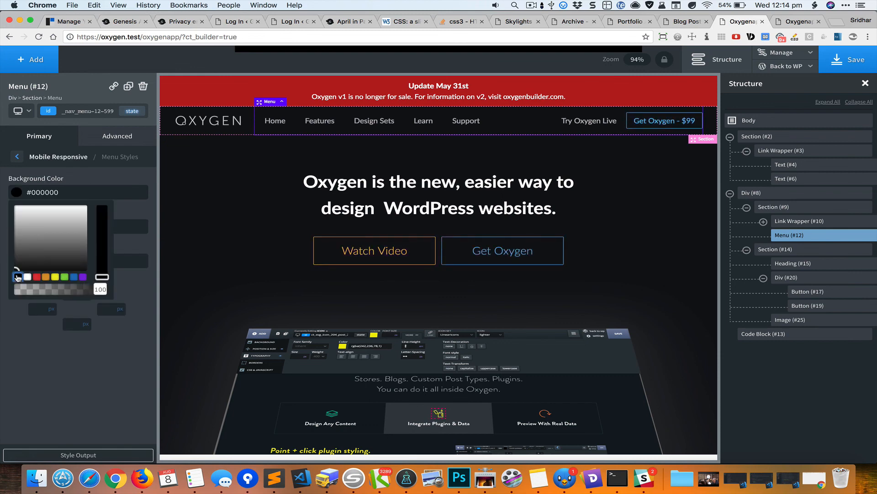
{"action": "left_click", "coordinate": [26, 111]}
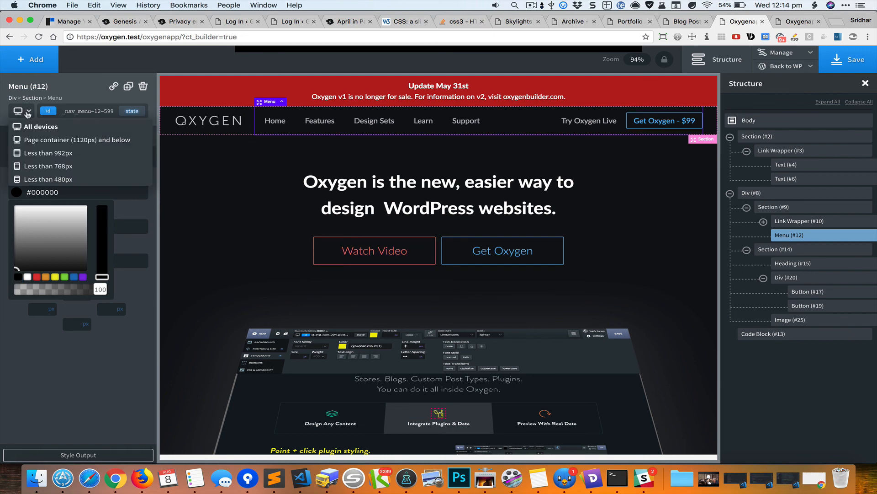
{"action": "left_click", "coordinate": [49, 155]}
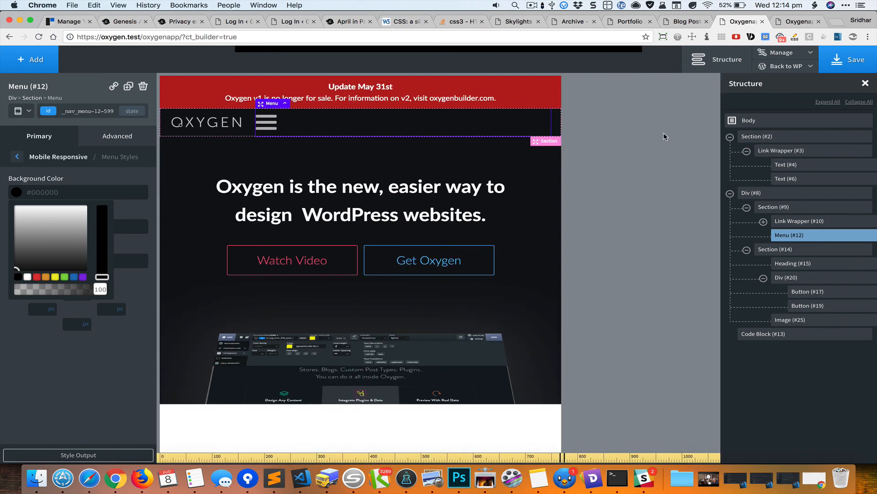
{"action": "left_click", "coordinate": [831, 67]}
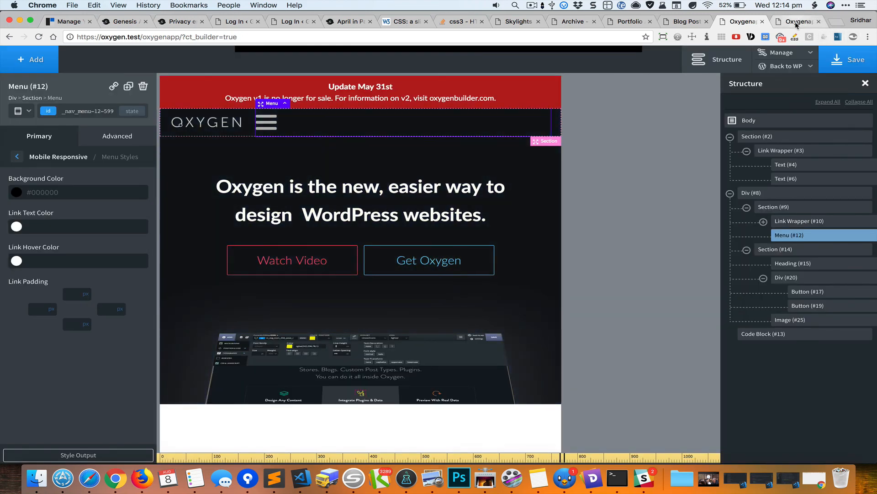
- Reload the live page and open and close the hamburger menu to check its black background
{"action": "left_click", "coordinate": [798, 21]}
{"action": "key", "text": "super+r"}
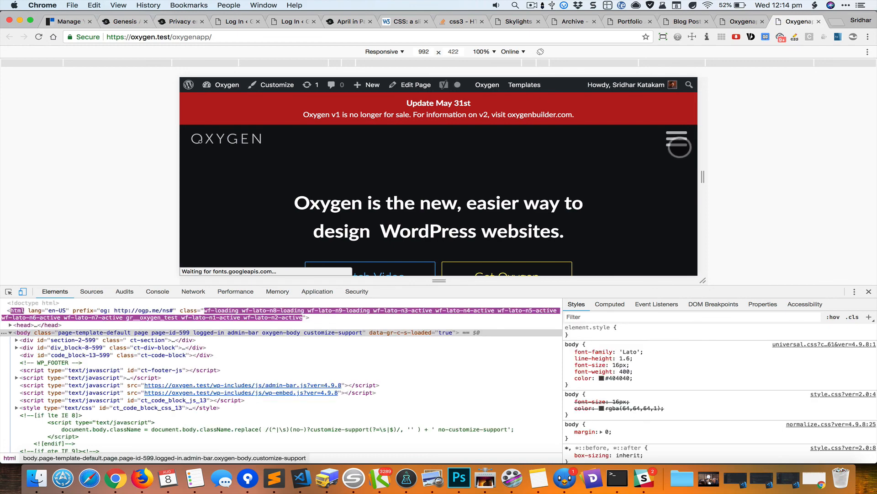
{"action": "left_click", "coordinate": [676, 139]}
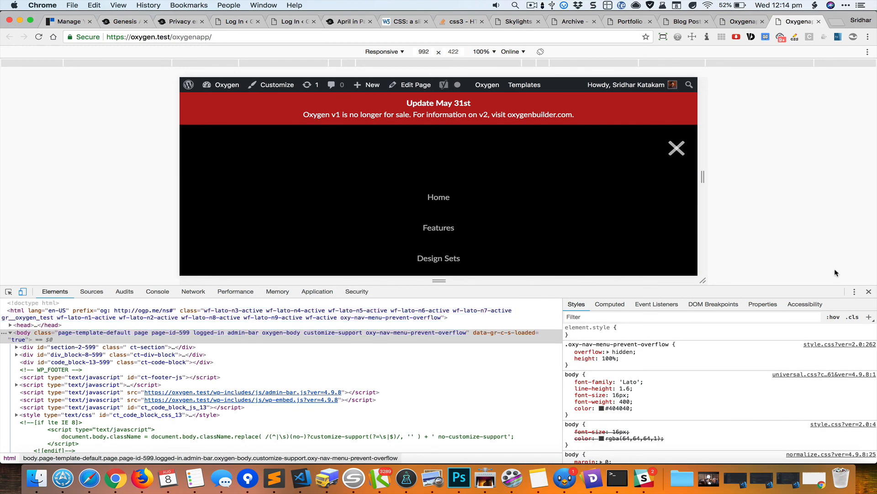
{"action": "left_click", "coordinate": [685, 143]}
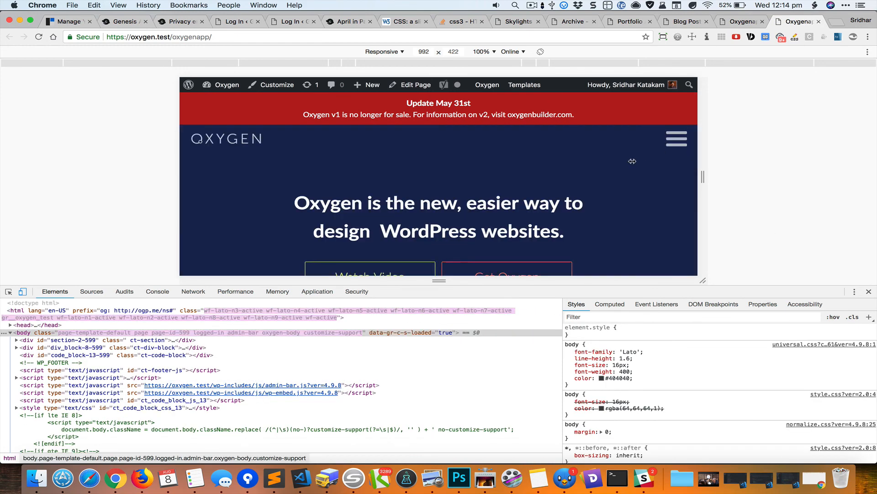
- In the builder, stack Div (#20)'s child elements vertically with centered horizontal alignment for the Less than 768px breakpoint
{"action": "left_click", "coordinate": [734, 22]}
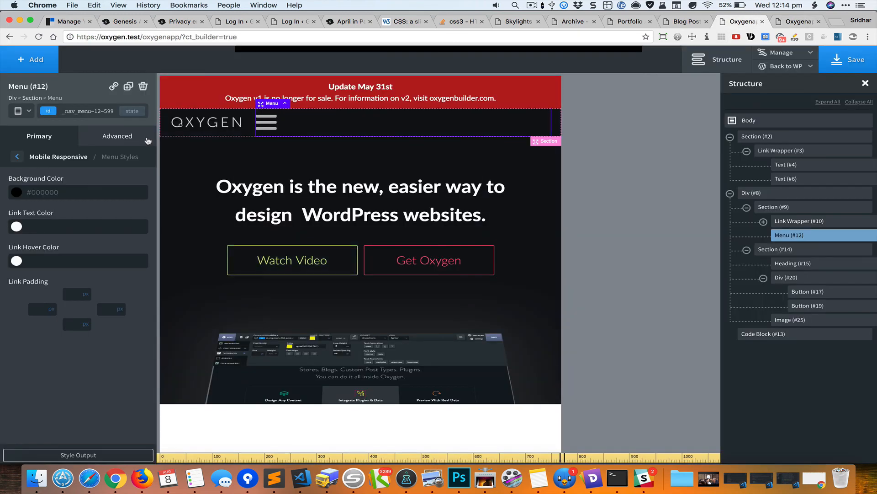
{"action": "left_click", "coordinate": [22, 113]}
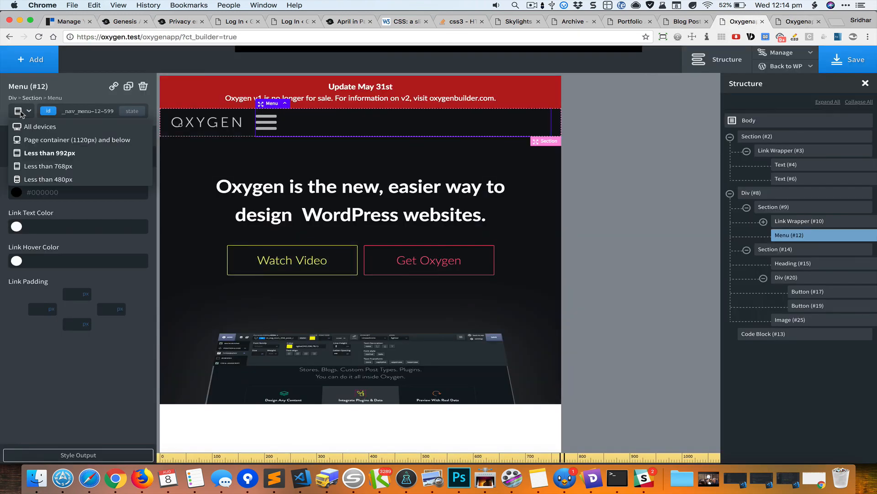
{"action": "left_click", "coordinate": [48, 165]}
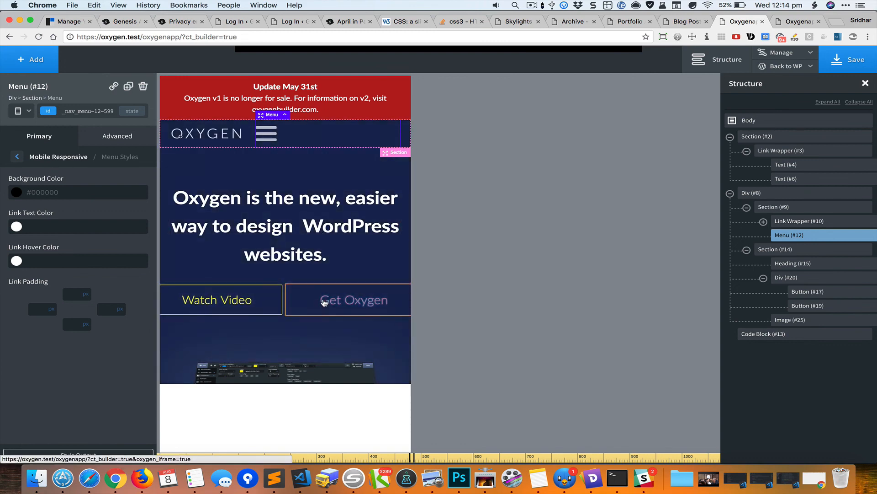
{"action": "left_click", "coordinate": [825, 279]}
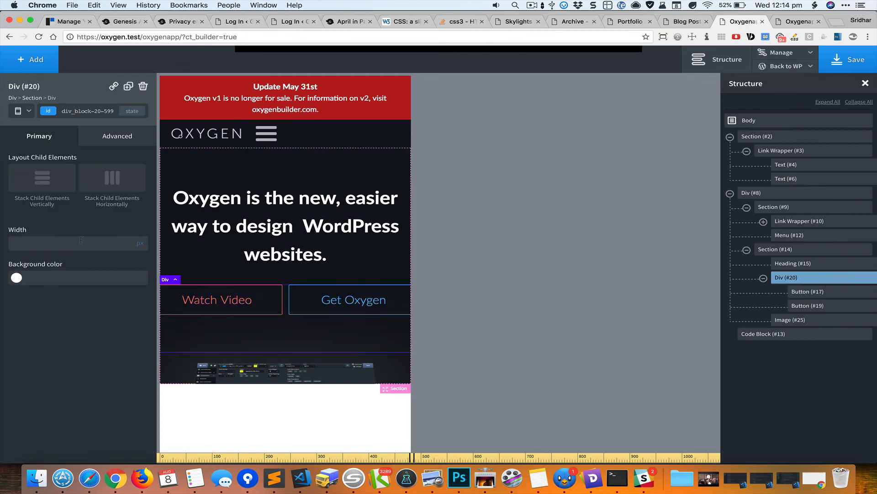
{"action": "left_click", "coordinate": [38, 184]}
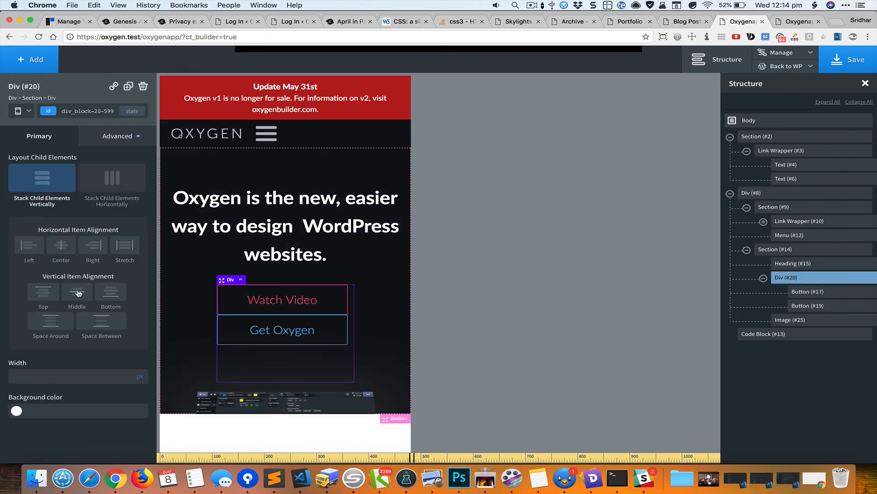
{"action": "left_click", "coordinate": [62, 250]}
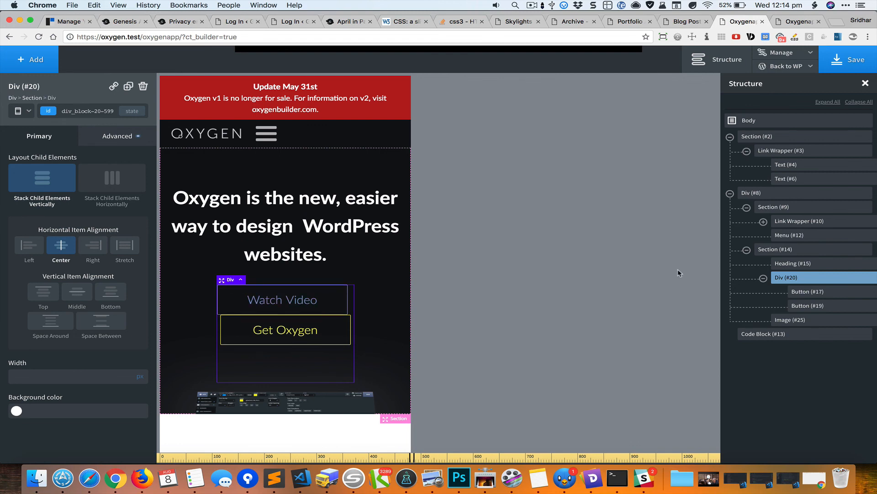
- Set Button (#17)'s right margin to 0 and bottom margin to 20 px for the Less than 768px breakpoint
{"action": "left_click", "coordinate": [805, 291]}
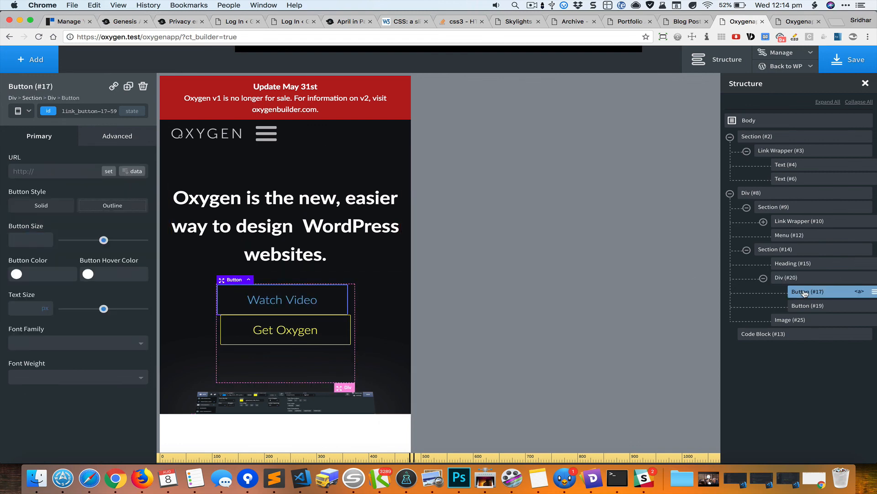
{"action": "left_click", "coordinate": [130, 139]}
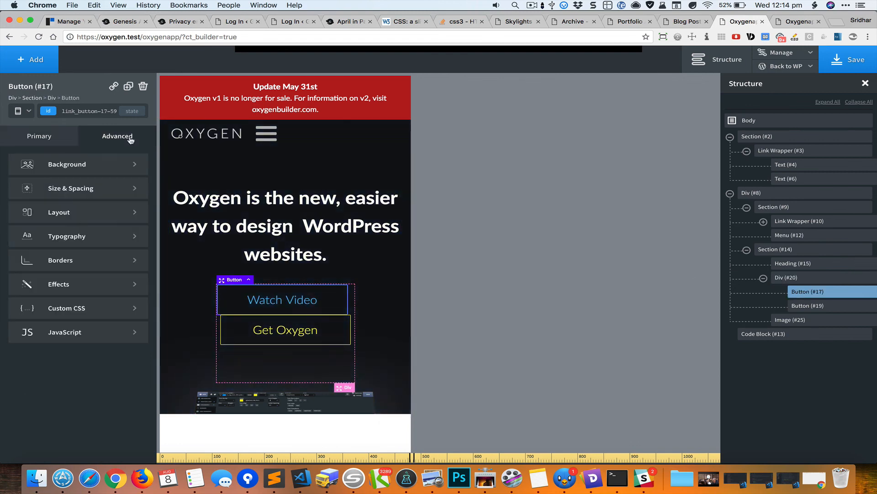
{"action": "left_click", "coordinate": [108, 195]}
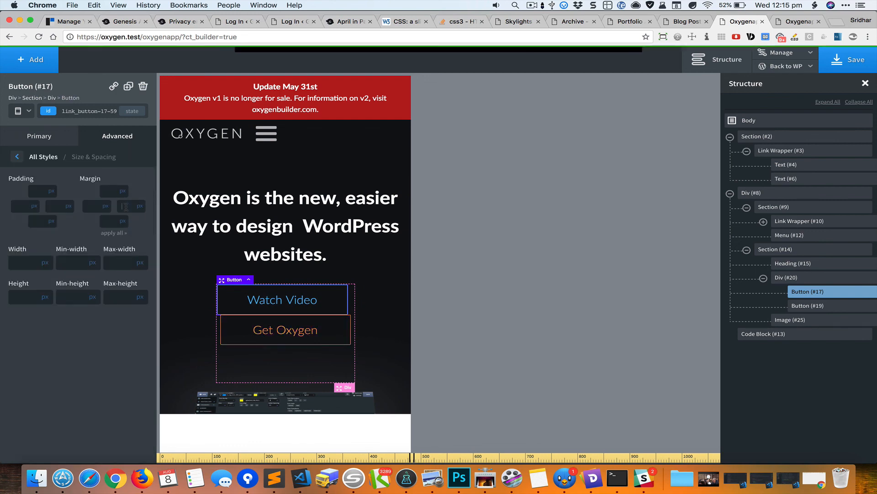
{"action": "left_click", "coordinate": [126, 206]}
{"action": "type", "text": "0"}
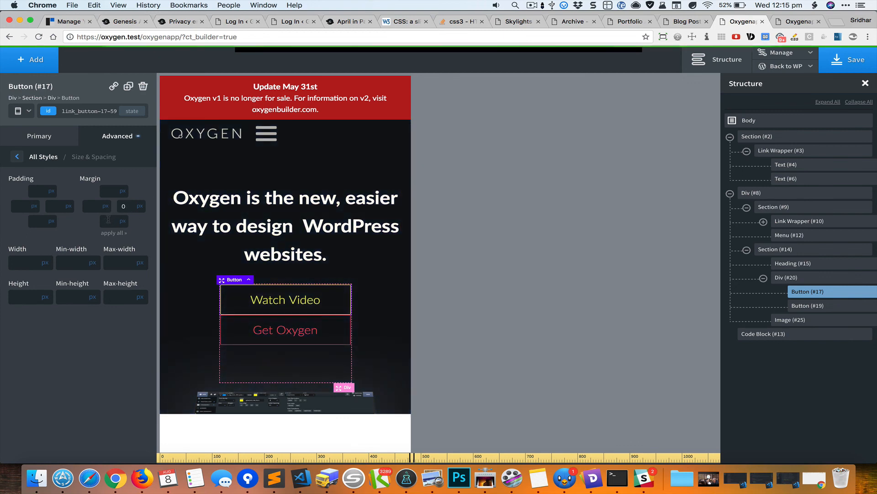
{"action": "type", "text": "20"}
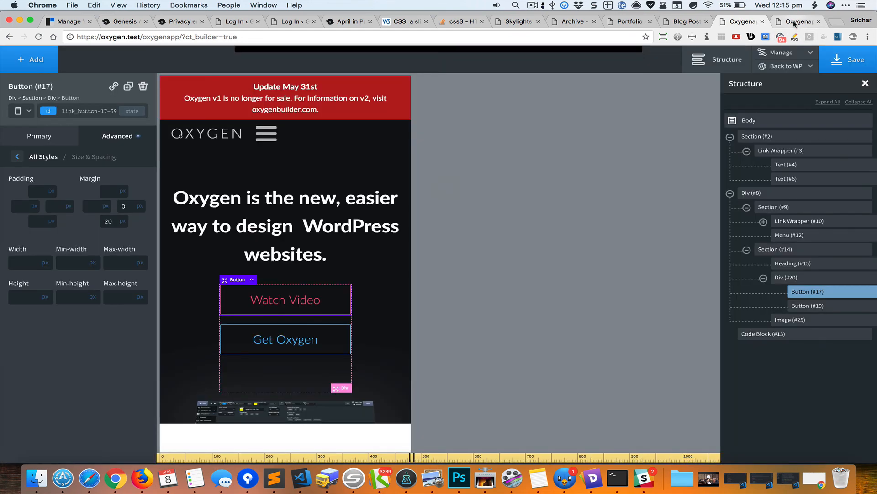
- On the live page, dock the developer tools to the left side and reload the page
{"action": "left_click", "coordinate": [795, 22]}
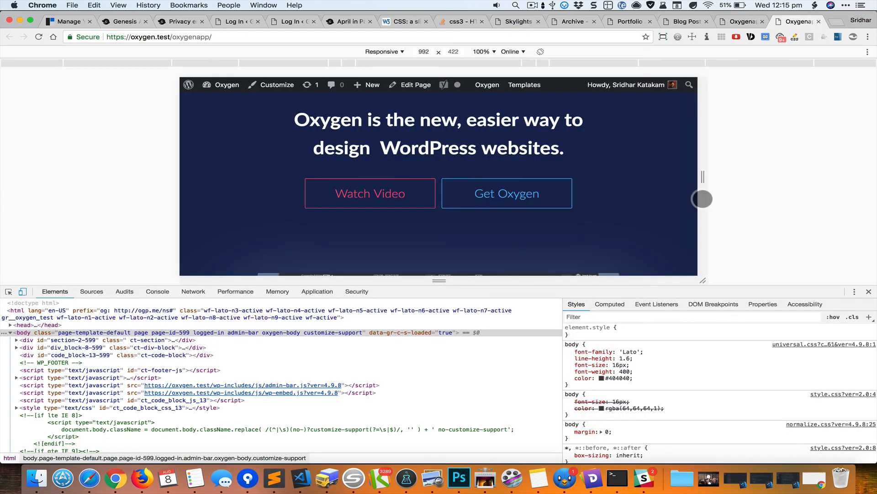
{"action": "left_click", "coordinate": [857, 292]}
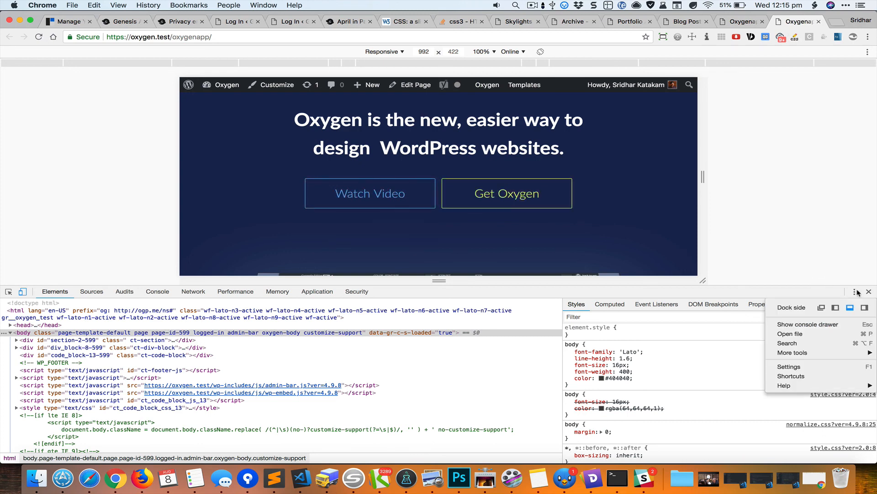
{"action": "left_click", "coordinate": [835, 307]}
{"action": "left_click", "coordinate": [36, 38]}
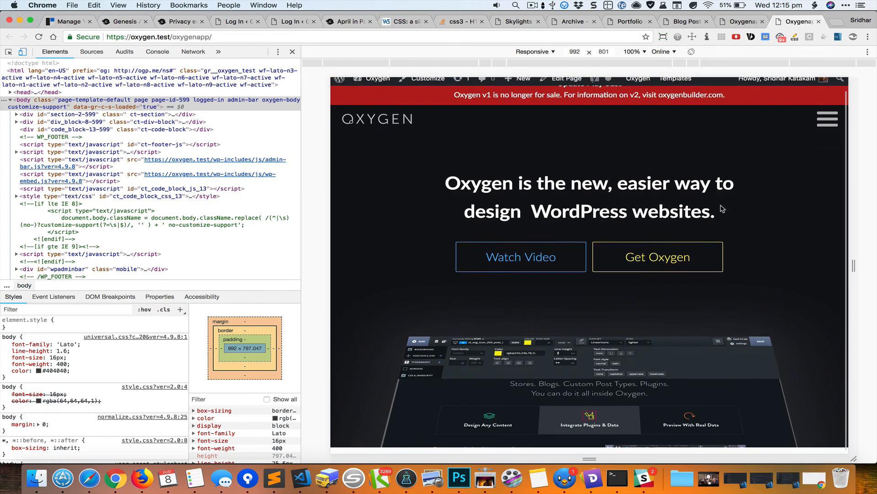
- Open and close the live page's mobile menu, and narrow the responsive viewport to 550 px to check the stacked hero buttons
{"action": "left_click", "coordinate": [826, 125]}
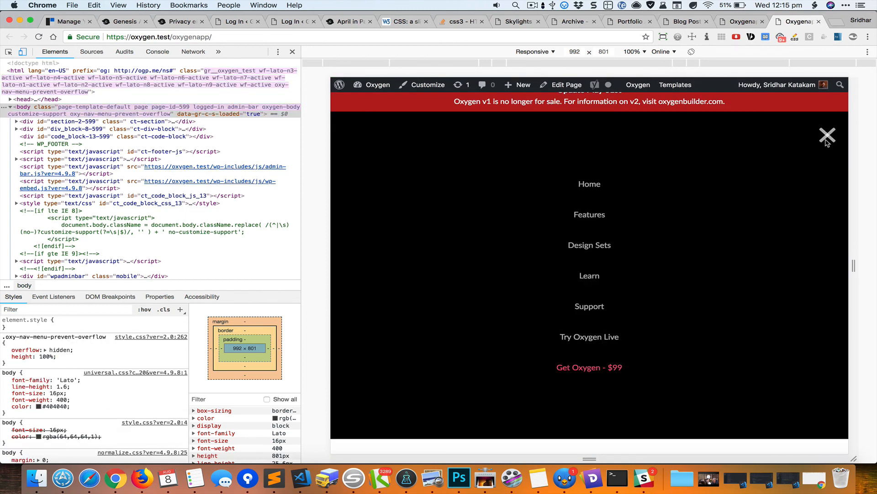
{"action": "left_click", "coordinate": [827, 133]}
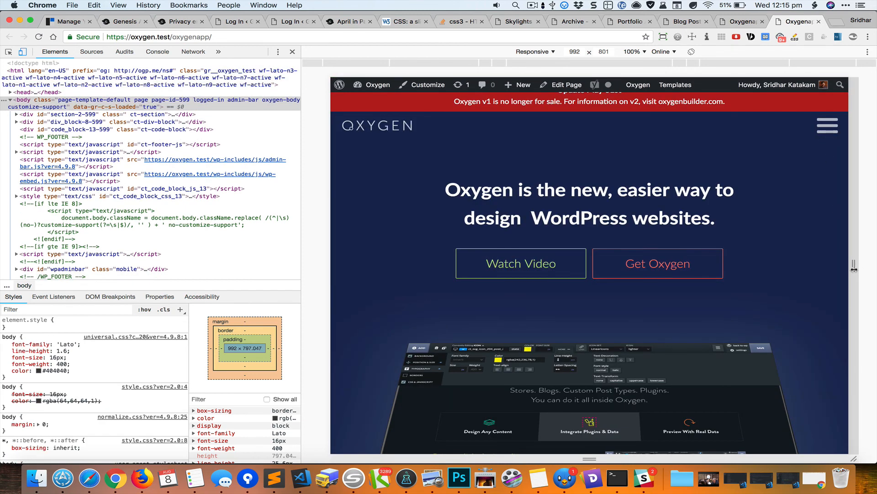
{"action": "left_click_drag", "start_coordinate": [854, 266], "coordinate": [739, 270]}
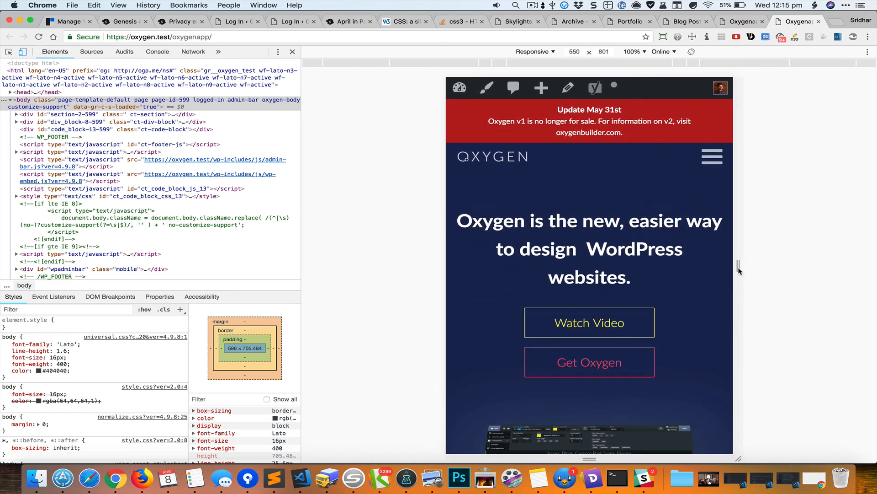